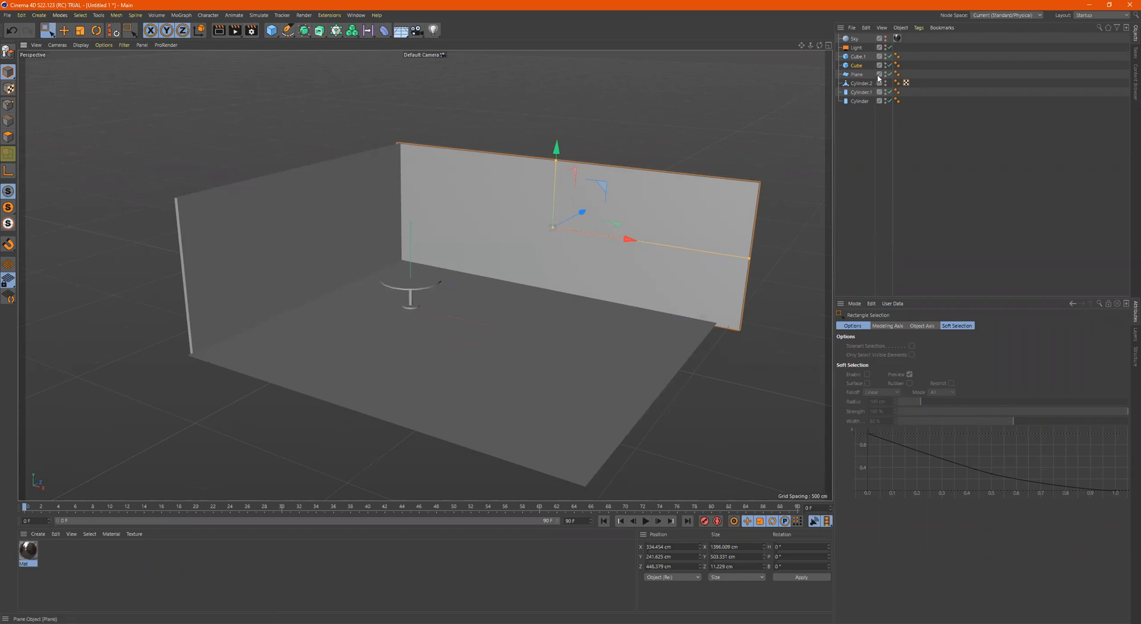
Turn on the Light object so it illuminates the room, and select it
{"action": "left_click", "coordinate": [885, 47]}
{"action": "left_click_drag", "start_coordinate": [523, 238], "coordinate": [564, 233], "text": "alt"}
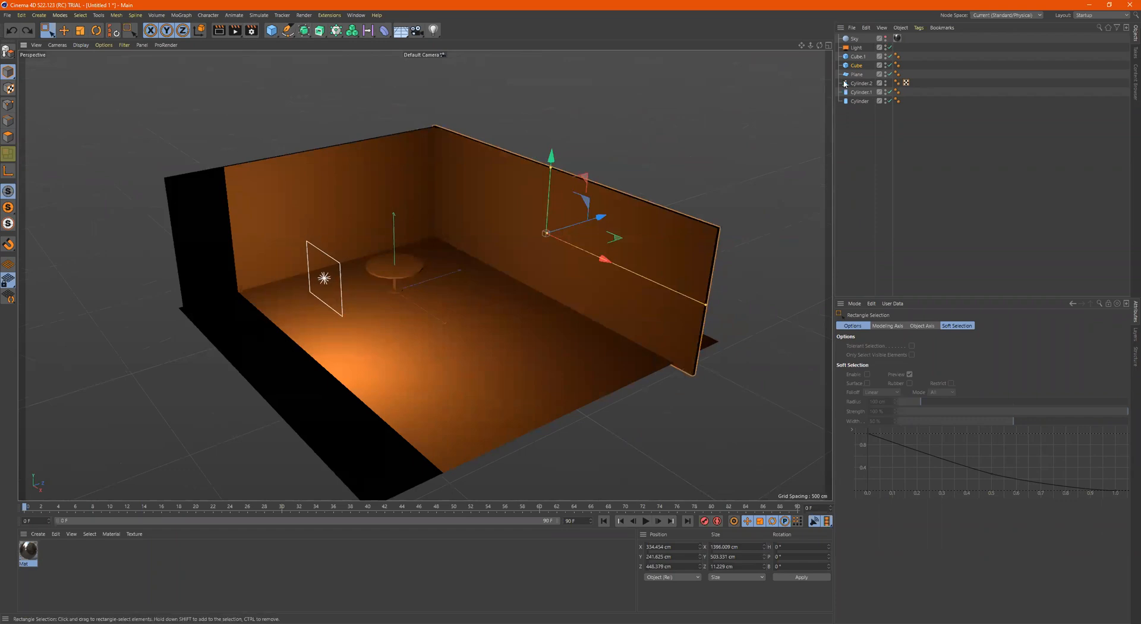
{"action": "left_click", "coordinate": [855, 47]}
Render a close view of the table and room corner to the Picture Viewer
{"action": "right_click_drag", "start_coordinate": [450, 253], "coordinate": [482, 248], "text": "alt"}
{"action": "left_click_drag", "start_coordinate": [482, 246], "coordinate": [386, 216], "text": "alt"}
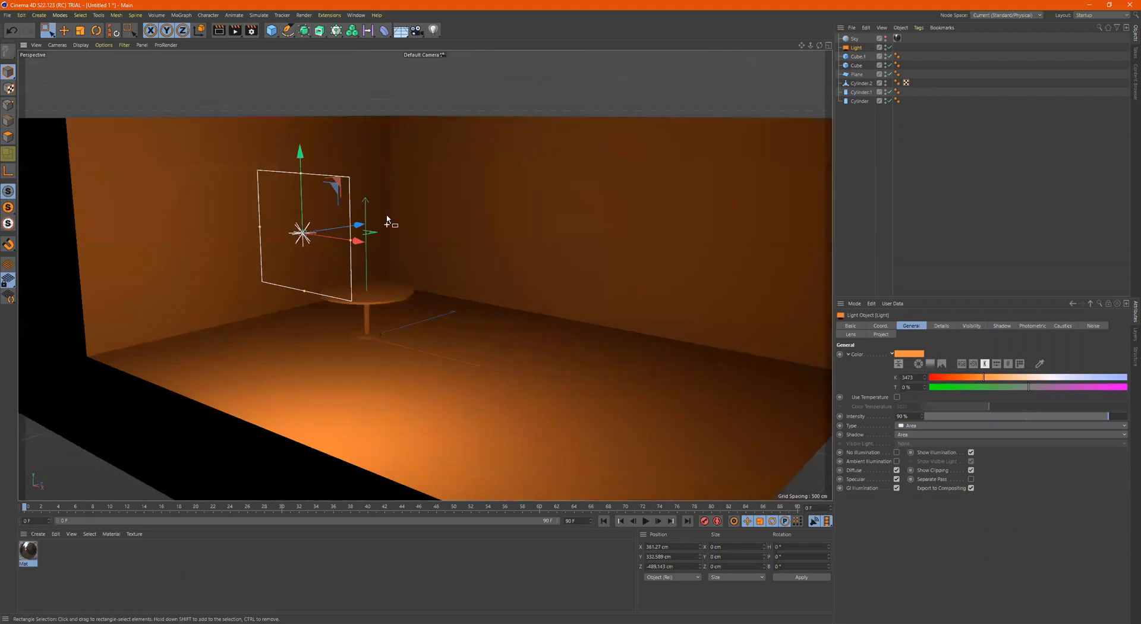
{"action": "left_click", "coordinate": [235, 31]}
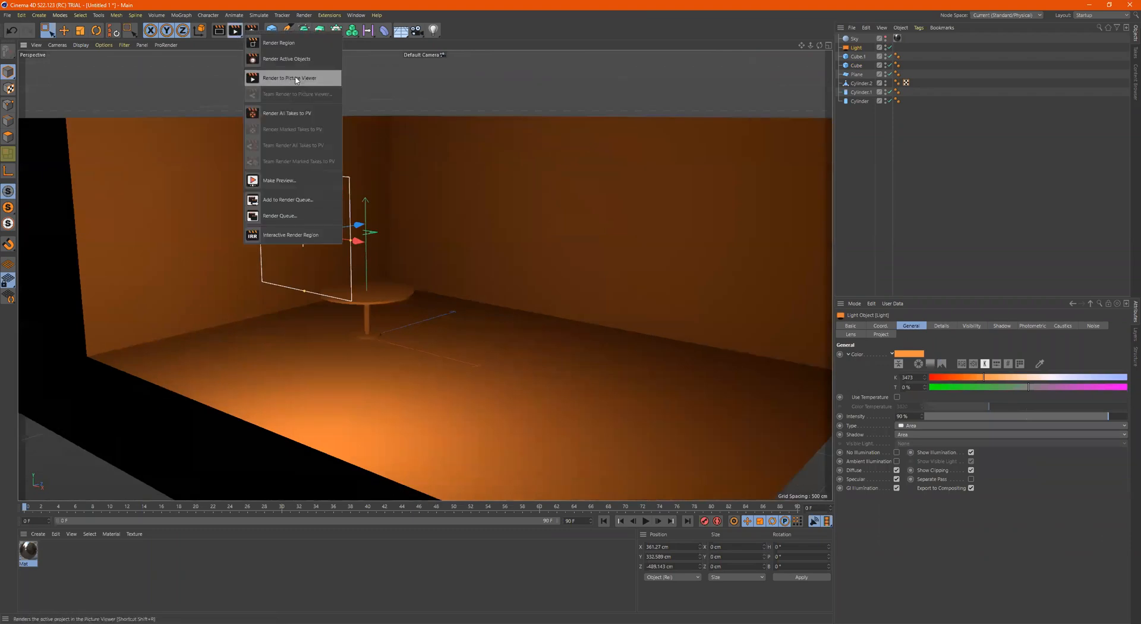
{"action": "left_click", "coordinate": [289, 78]}
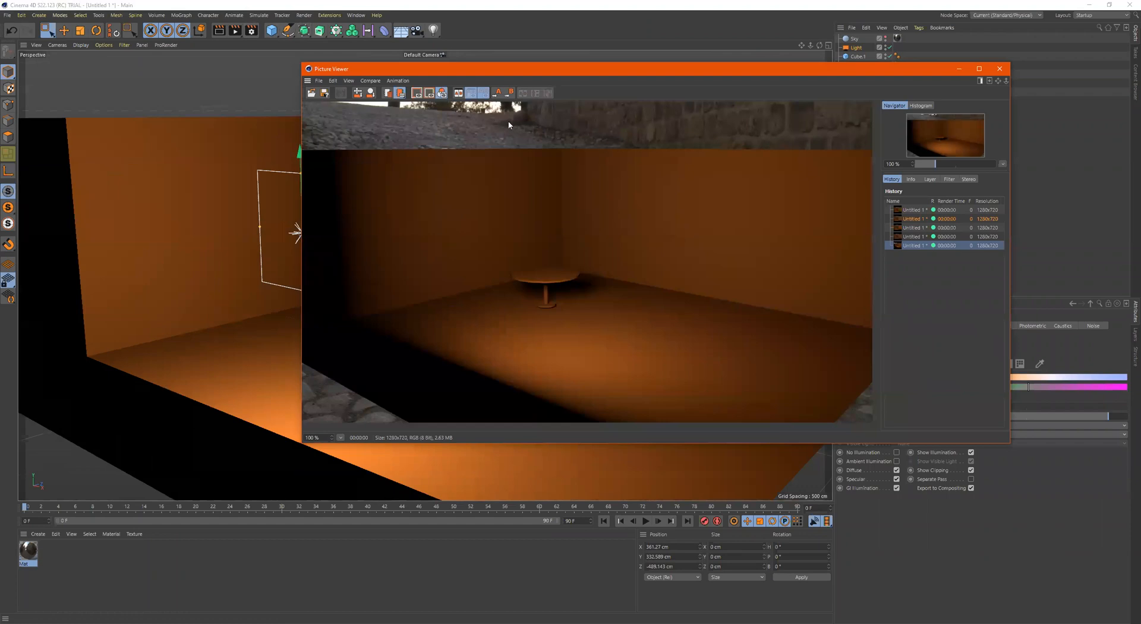
Delete the Sky object and render the scene again to the Picture Viewer
{"action": "left_click", "coordinate": [887, 39]}
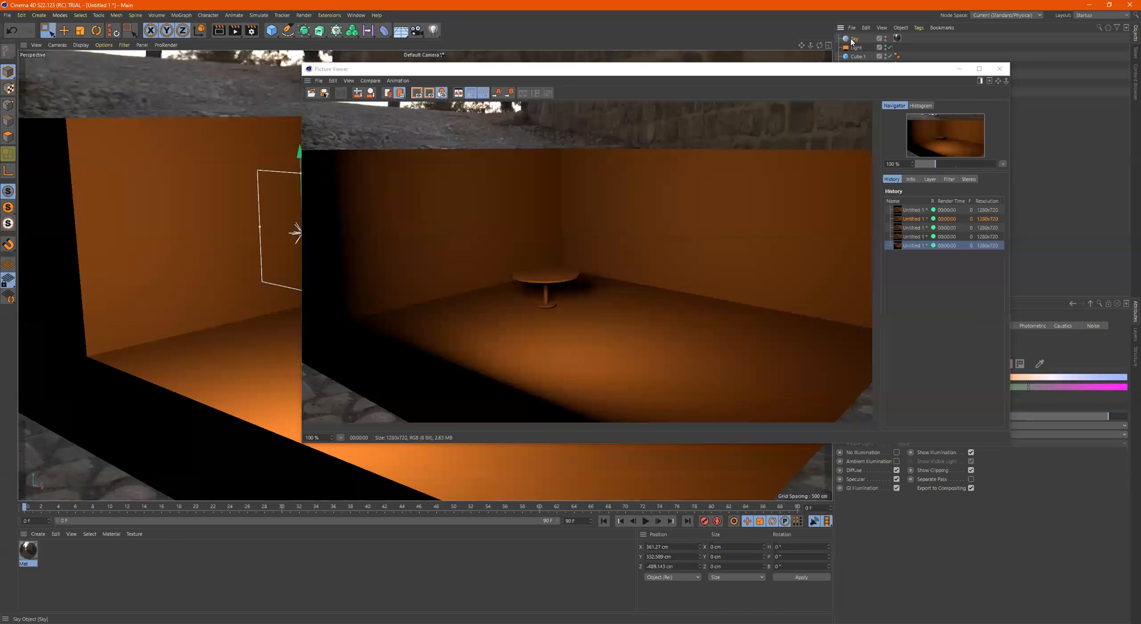
{"action": "key", "text": "Delete"}
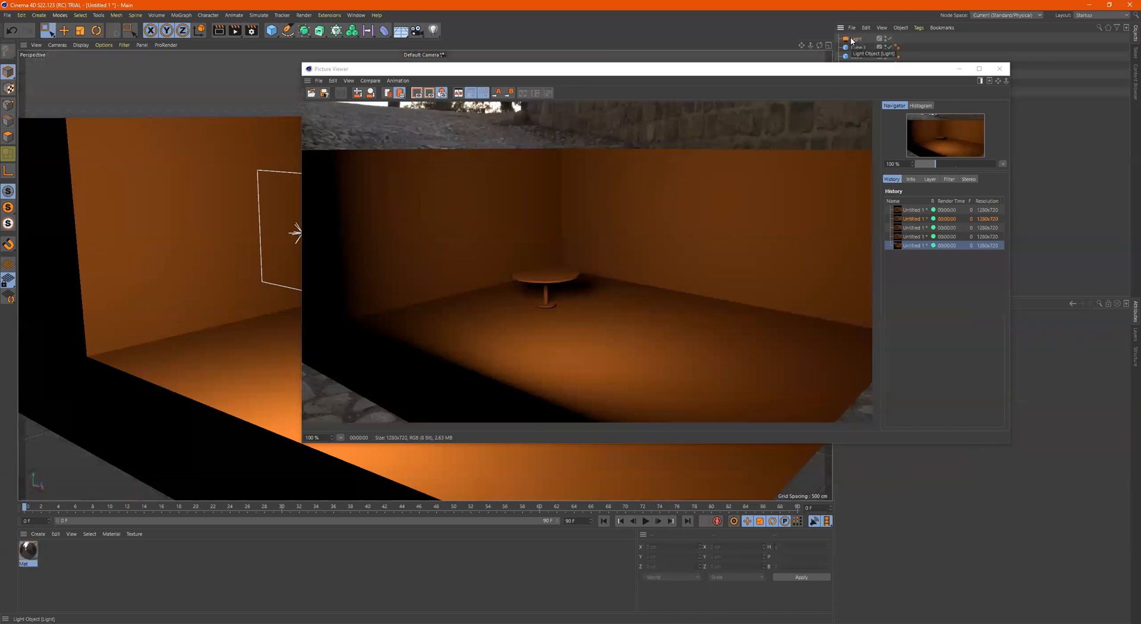
{"action": "left_click", "coordinate": [234, 31]}
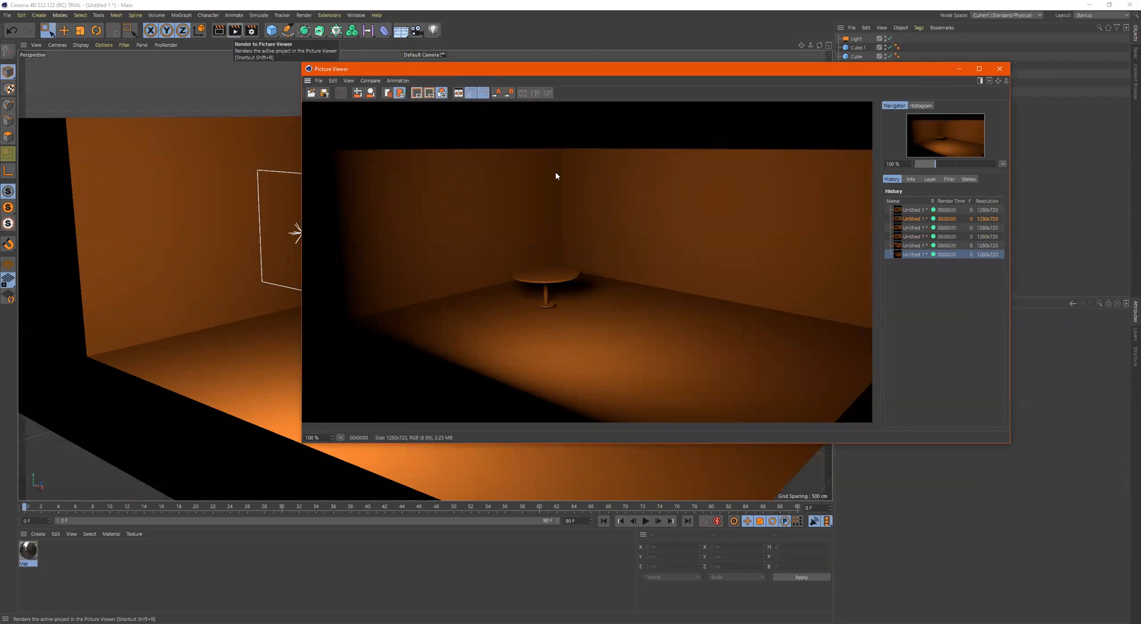
Compare the render without the sky against the previous one in the render history
{"action": "left_click", "coordinate": [920, 245]}
{"action": "left_click", "coordinate": [918, 253]}
{"action": "left_click", "coordinate": [915, 246]}
{"action": "left_click", "coordinate": [918, 255]}
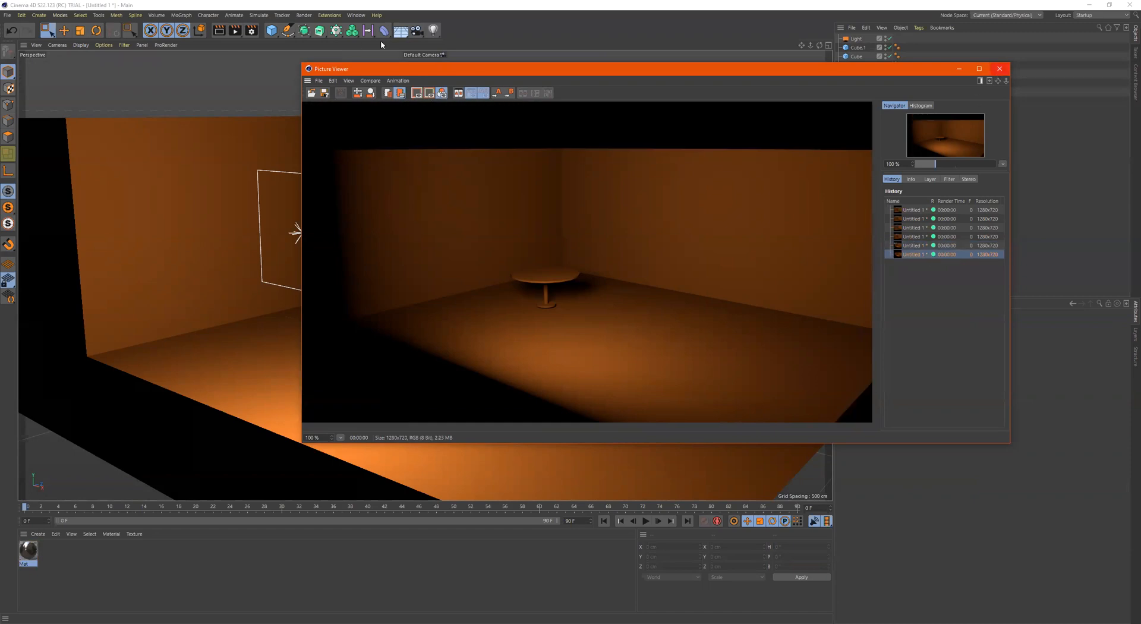
Set the renderer to Physical in the render settings
{"action": "left_click", "coordinate": [247, 30]}
{"action": "left_click", "coordinate": [273, 8]}
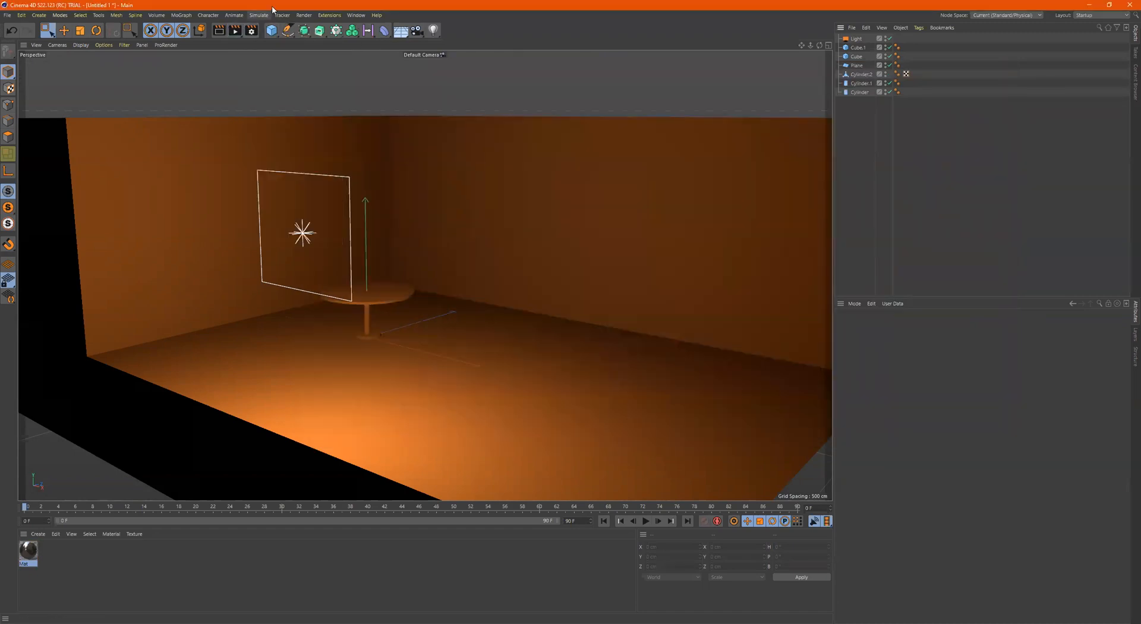
{"action": "left_click", "coordinate": [249, 34]}
{"action": "left_click", "coordinate": [313, 48]}
{"action": "left_click", "coordinate": [311, 69]}
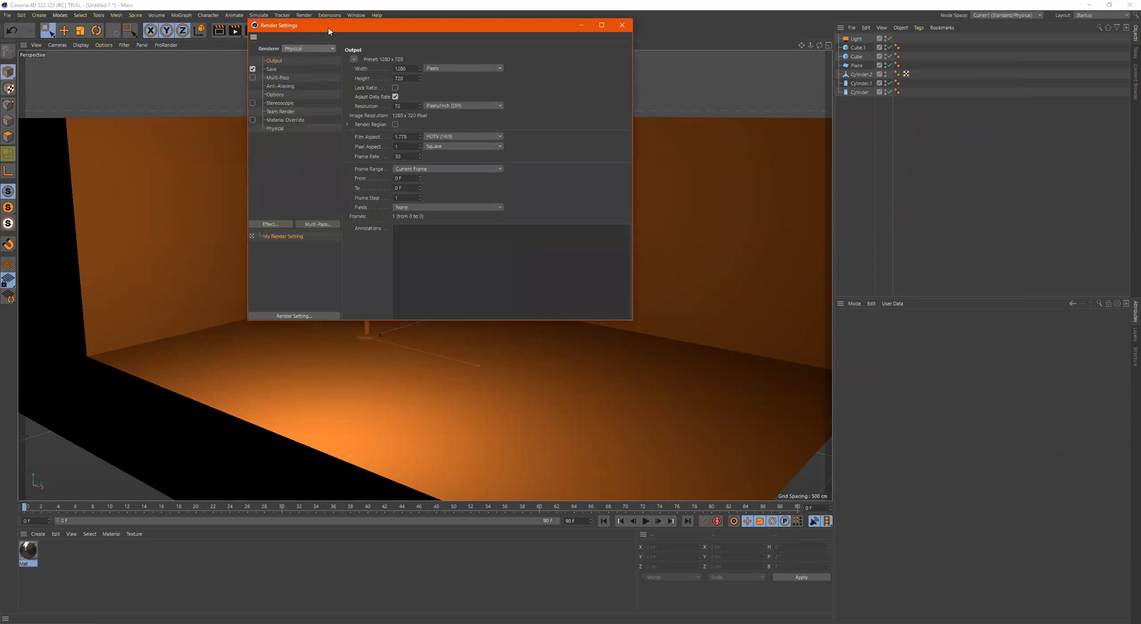
Render the scene with the Physical renderer to the Picture Viewer, keeping the render settings window accessible
{"action": "left_click_drag", "start_coordinate": [289, 25], "coordinate": [263, 73]}
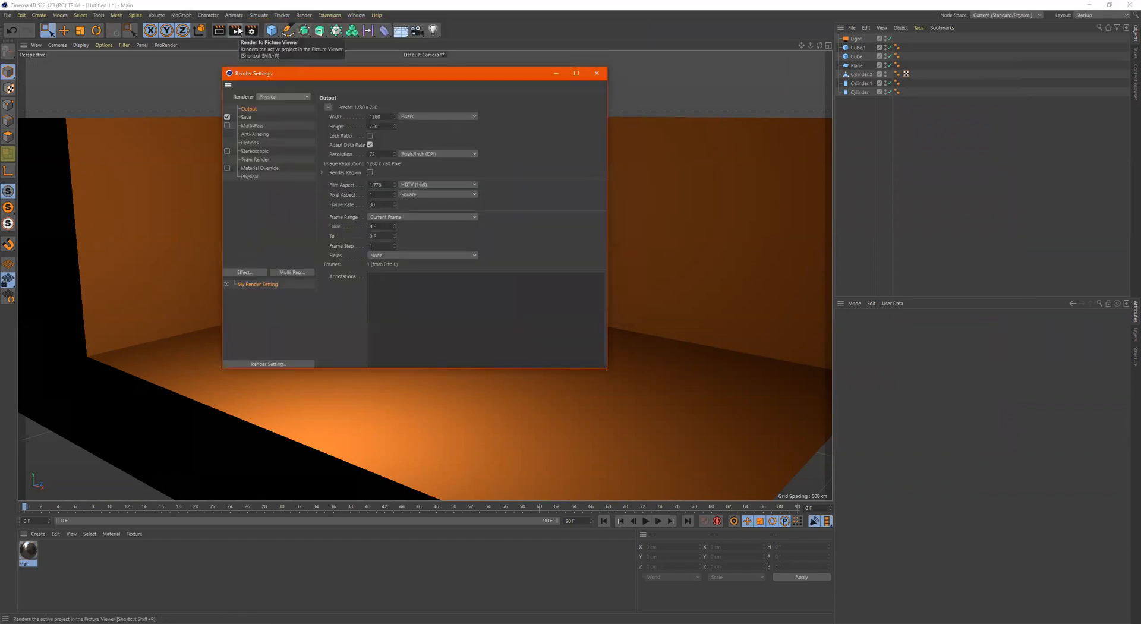
{"action": "left_click", "coordinate": [236, 30]}
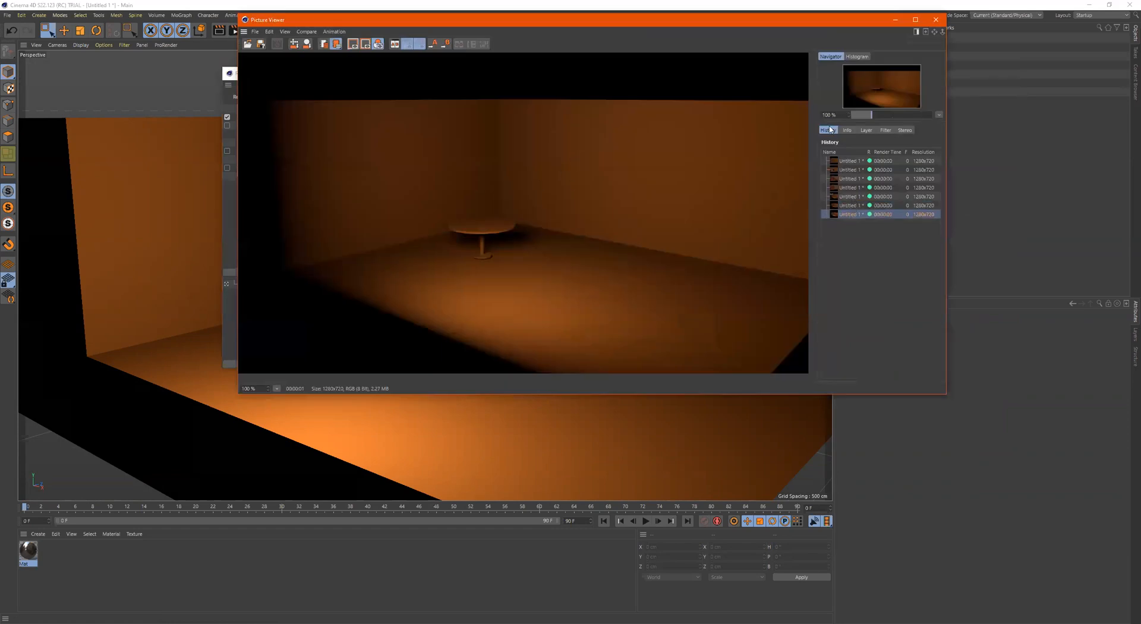
{"action": "left_click_drag", "start_coordinate": [814, 26], "coordinate": [844, 69]}
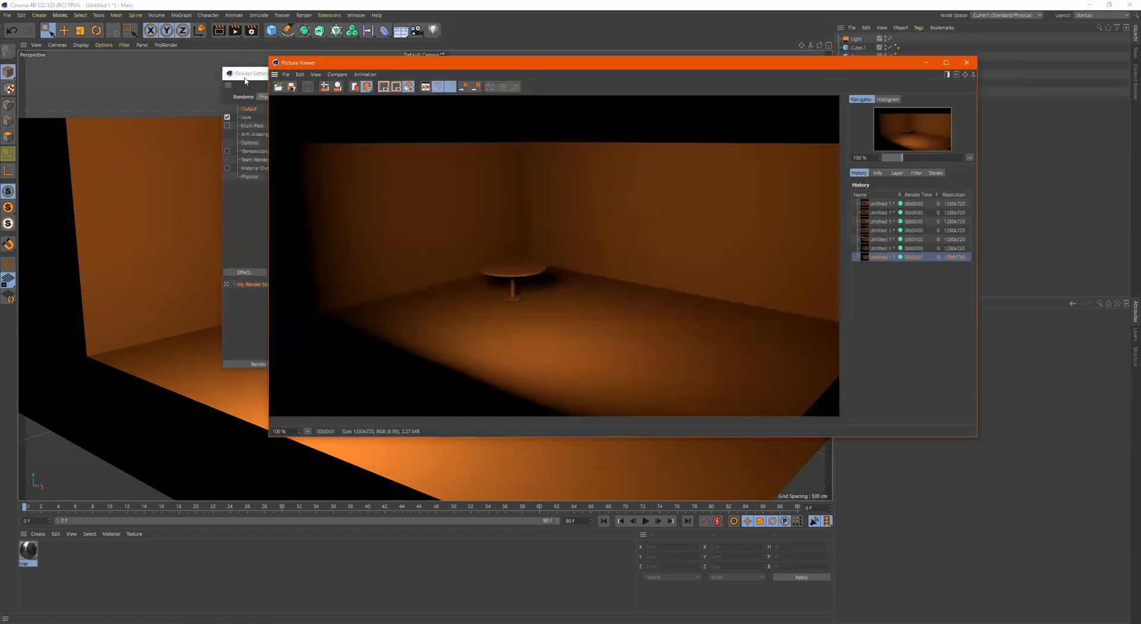
Add the Global Illumination effect to the render settings and render the scene again
{"action": "left_click", "coordinate": [244, 81]}
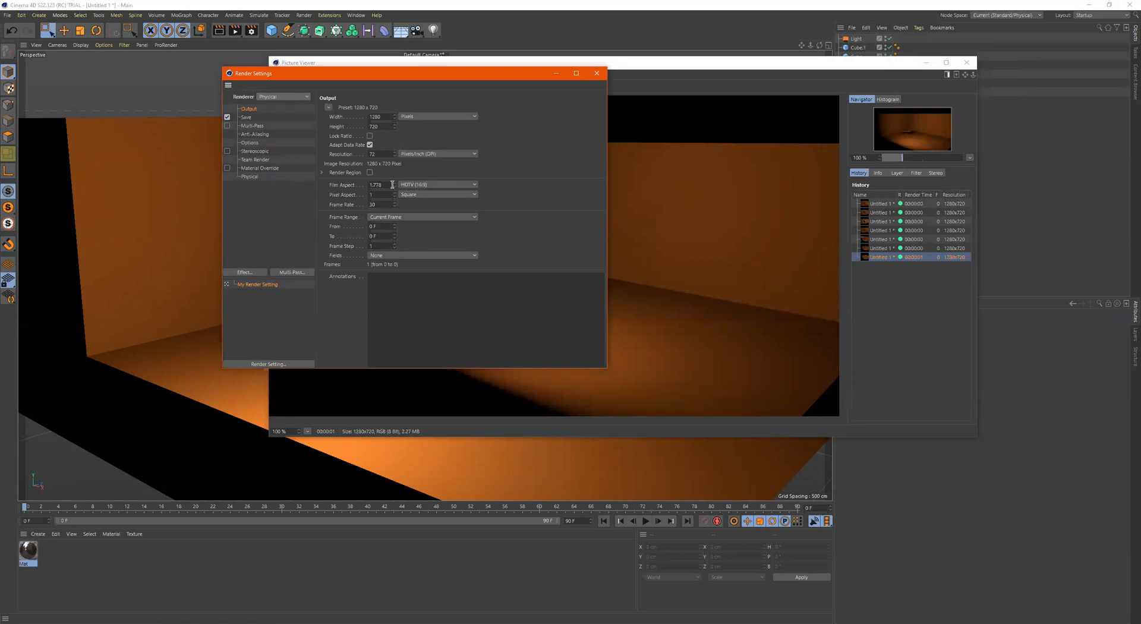
{"action": "left_click", "coordinate": [251, 273]}
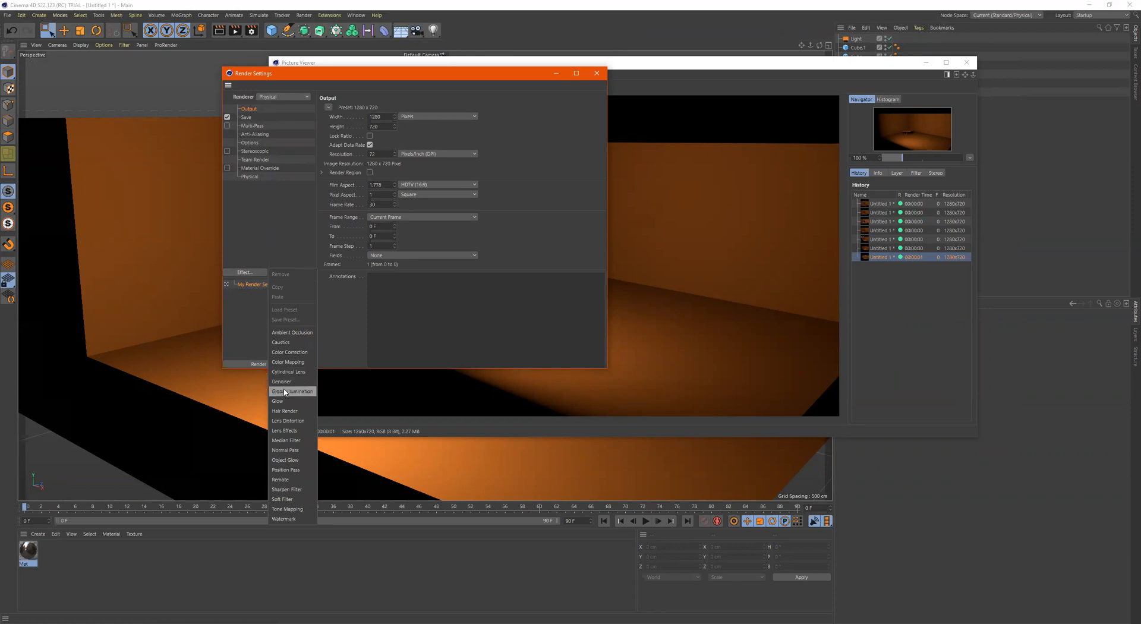
{"action": "left_click", "coordinate": [285, 392]}
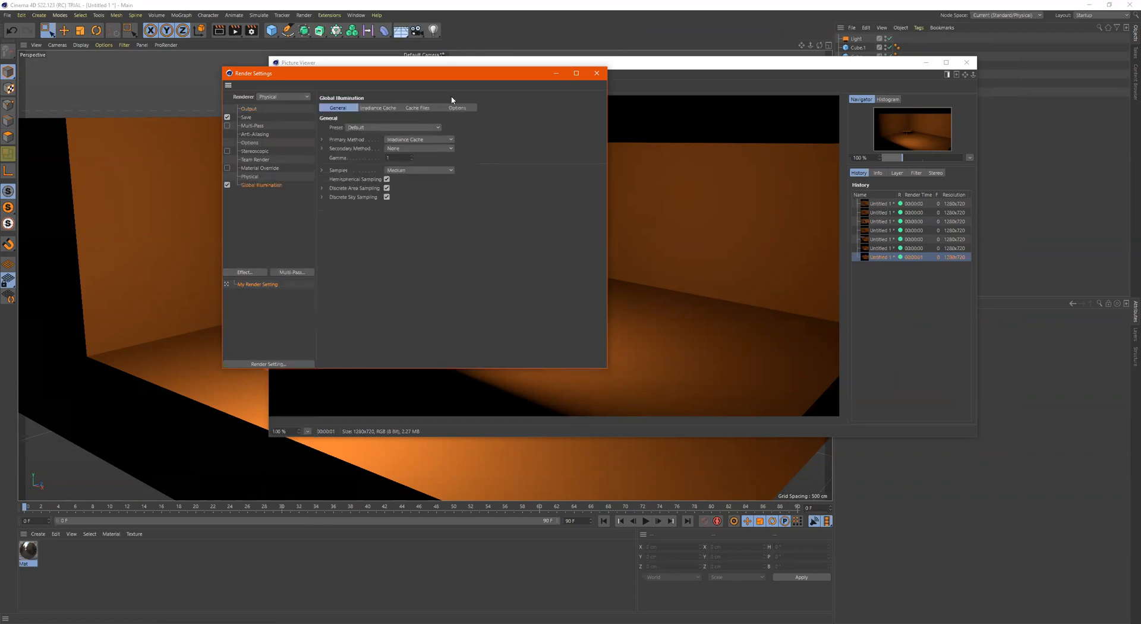
{"action": "left_click_drag", "start_coordinate": [458, 81], "coordinate": [346, 153]}
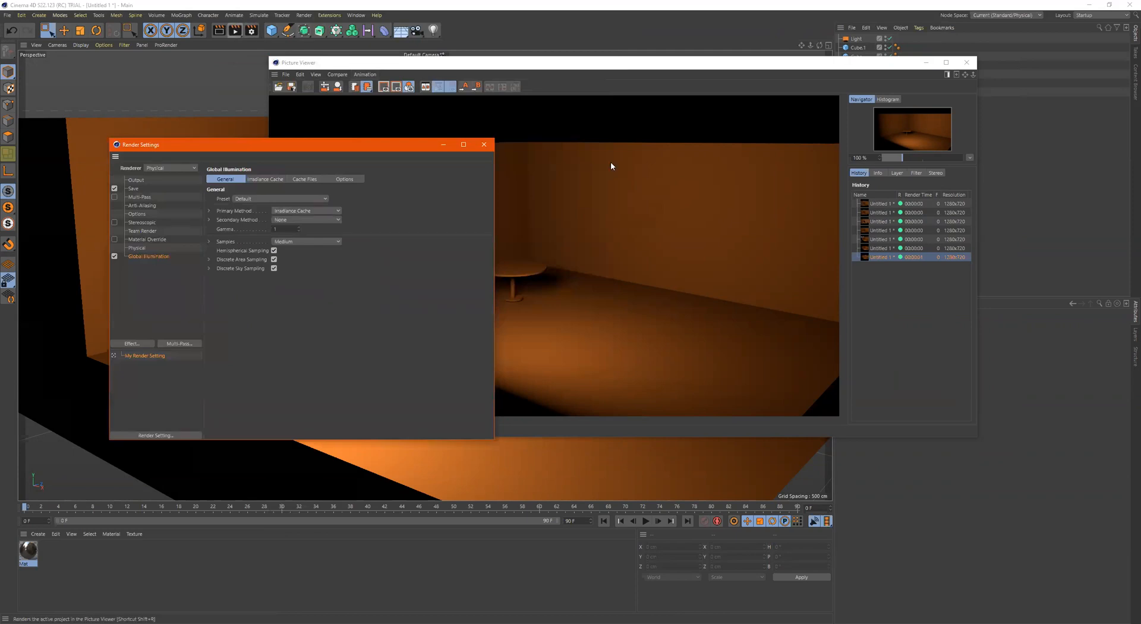
Compare the renders with and without Global Illumination, examining the table and its shadow up close
{"action": "left_click", "coordinate": [881, 258]}
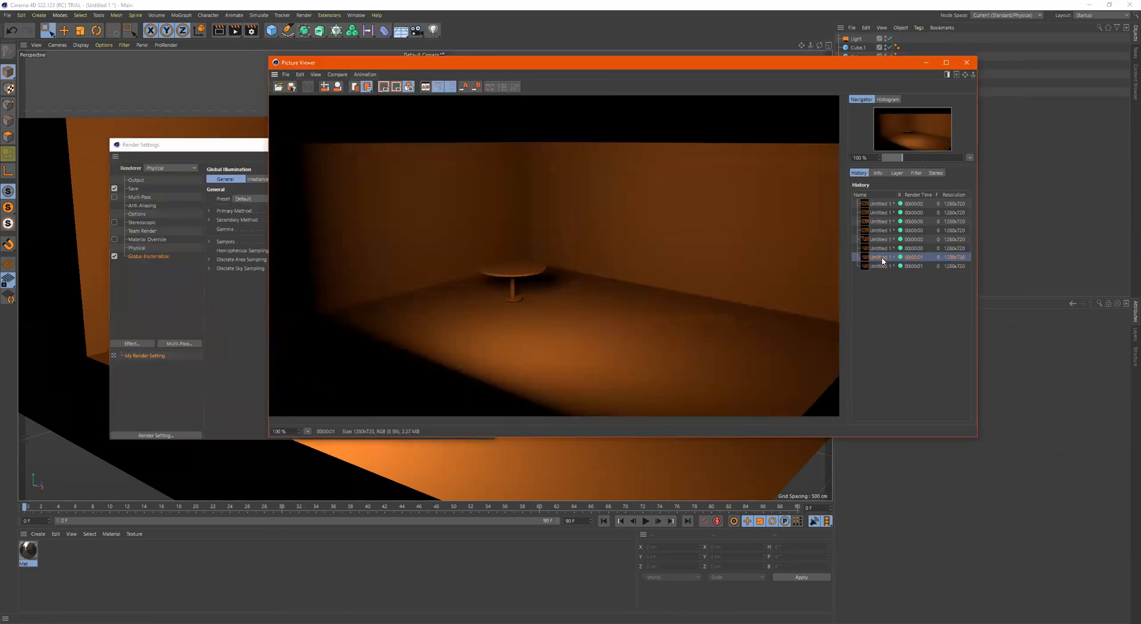
{"action": "left_click", "coordinate": [881, 264]}
{"action": "left_click", "coordinate": [881, 257]}
{"action": "left_click", "coordinate": [885, 266]}
{"action": "left_click", "coordinate": [885, 257]}
{"action": "scroll", "coordinate": [515, 262], "scroll_direction": "up", "scroll_amount": 5}
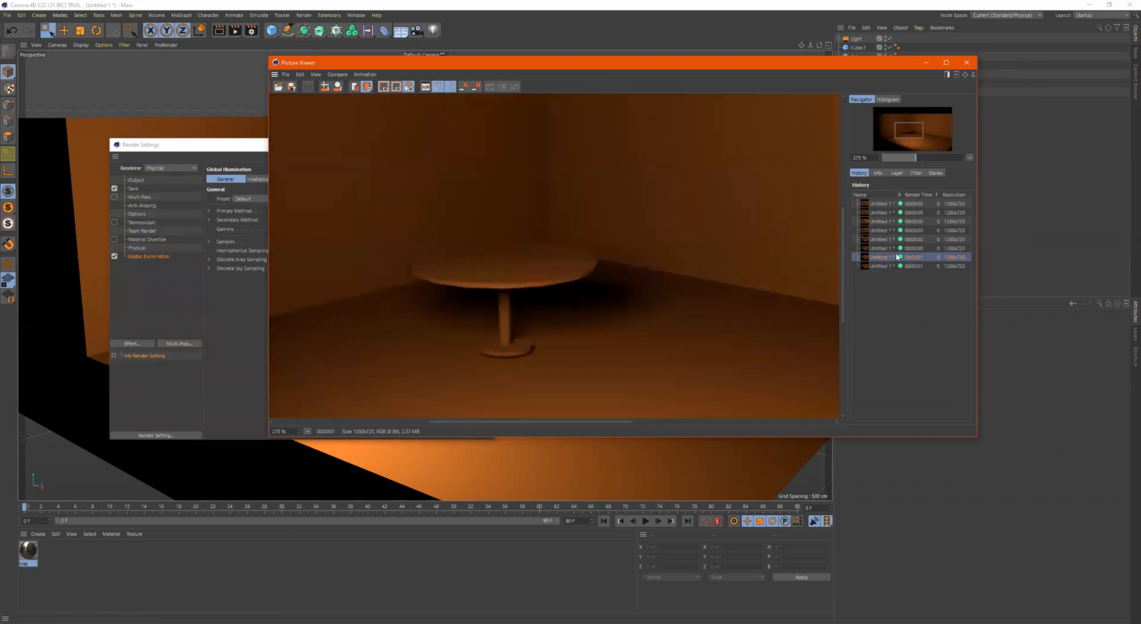
{"action": "left_click", "coordinate": [882, 266]}
{"action": "left_click", "coordinate": [882, 259]}
{"action": "left_click", "coordinate": [878, 269]}
{"action": "left_click", "coordinate": [880, 259]}
{"action": "left_click", "coordinate": [879, 266]}
{"action": "scroll", "coordinate": [550, 280], "scroll_direction": "down", "scroll_amount": 2}
{"action": "scroll", "coordinate": [550, 280], "scroll_direction": "down", "scroll_amount": 2}
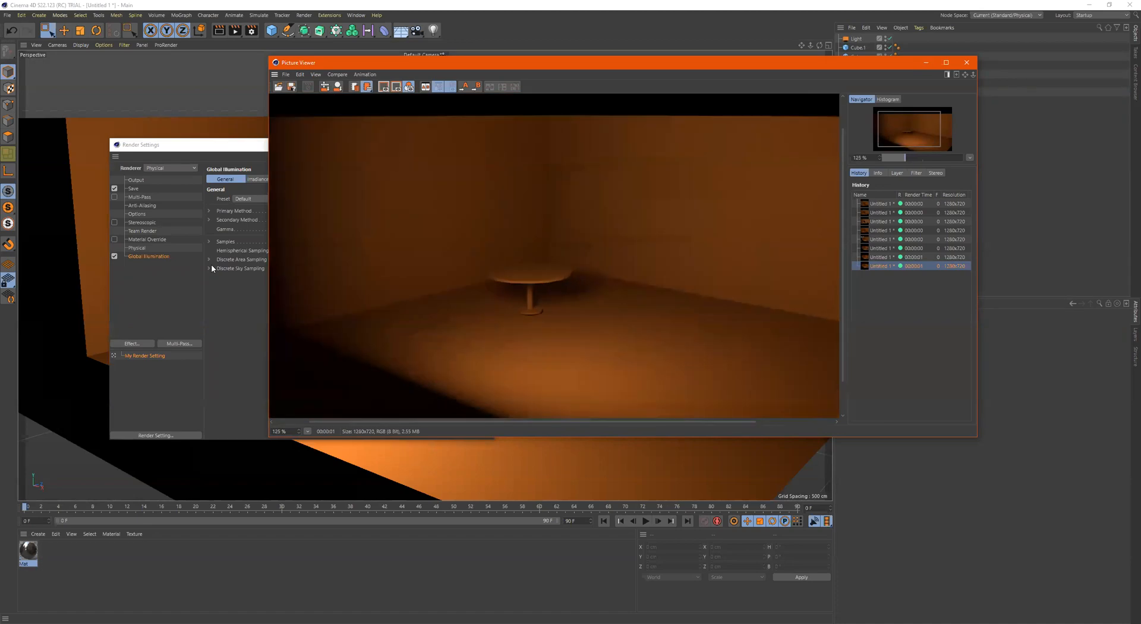
Render the scene with Global Illumination's primary method set to Quasi-Monte Carlo (QMC) and secondary method to Light Mapping
{"action": "left_click", "coordinate": [230, 322]}
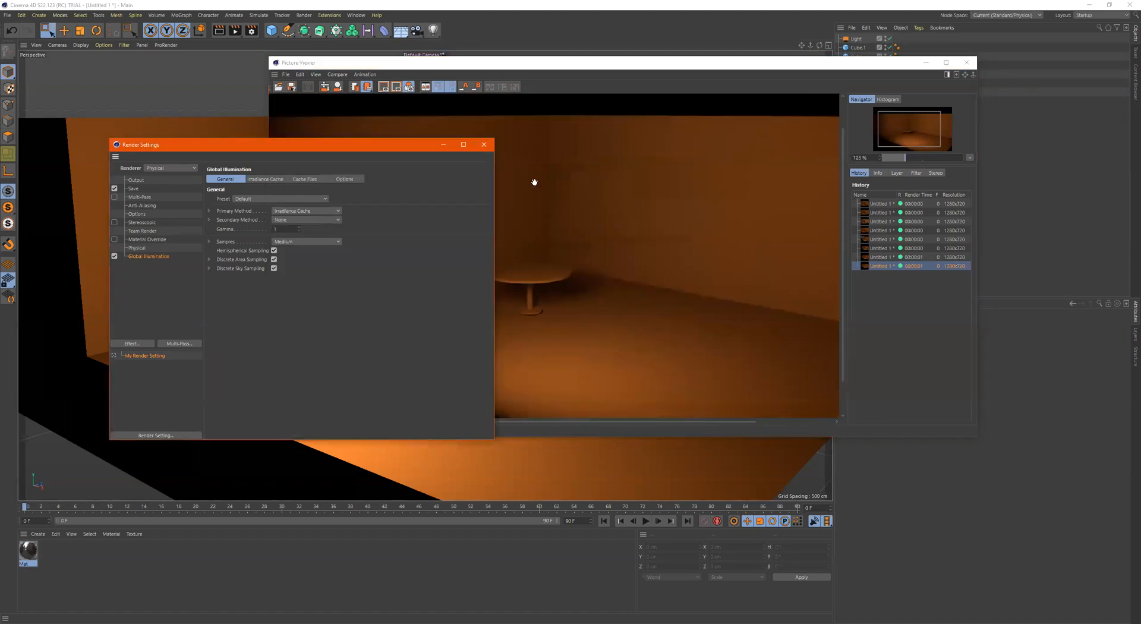
{"action": "left_click", "coordinate": [297, 212]}
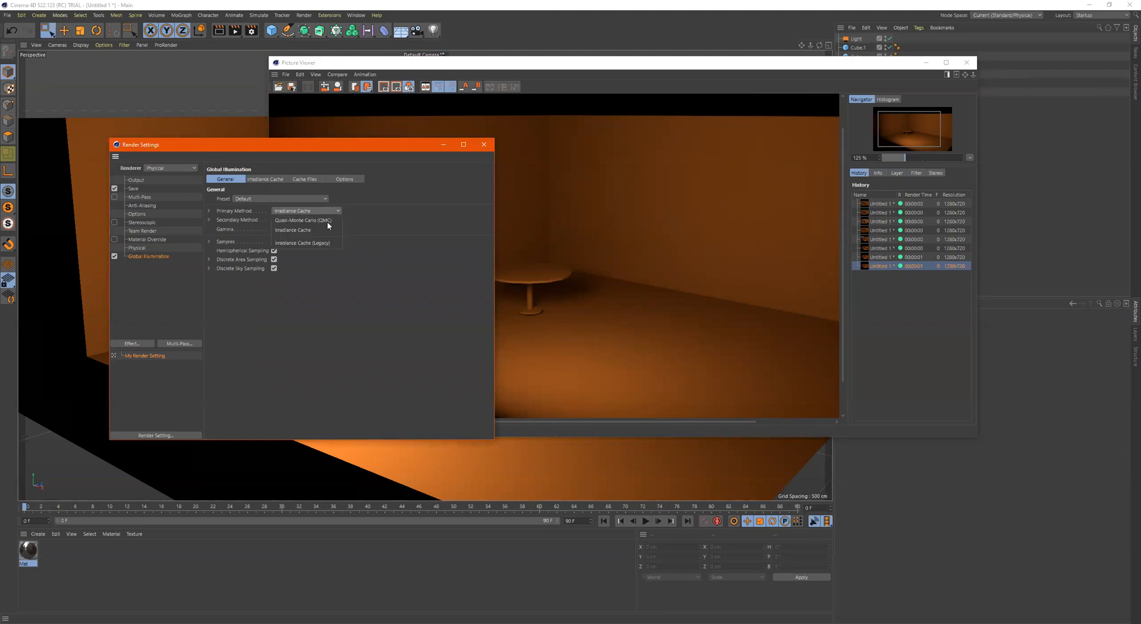
{"action": "left_click", "coordinate": [327, 222]}
{"action": "left_click", "coordinate": [313, 220]}
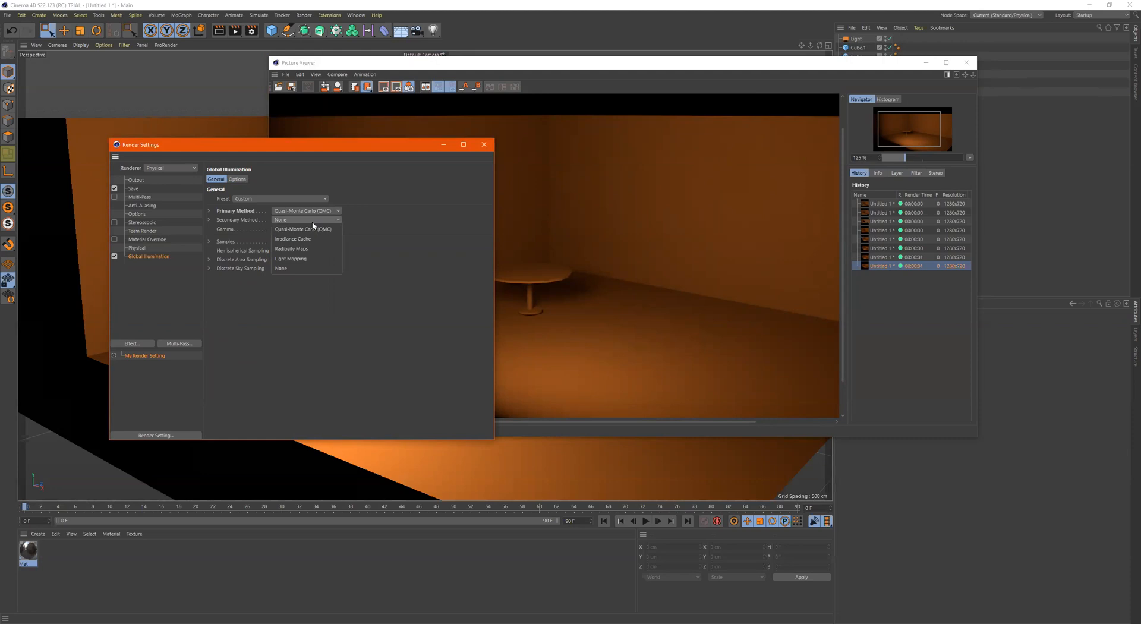
{"action": "left_click", "coordinate": [310, 259]}
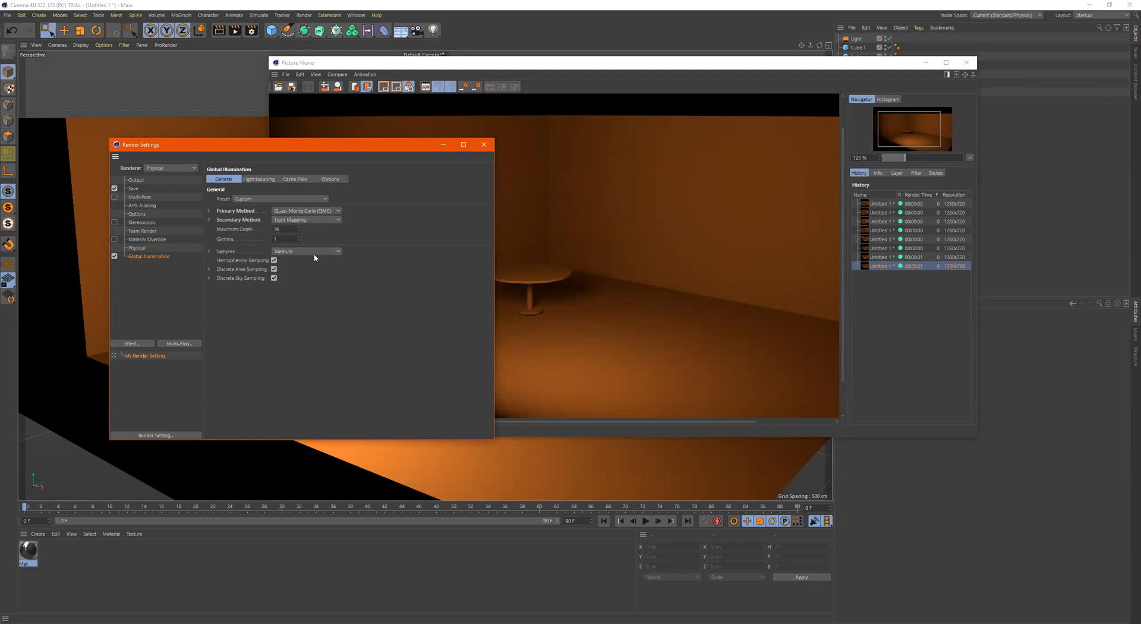
{"action": "left_click", "coordinate": [565, 191]}
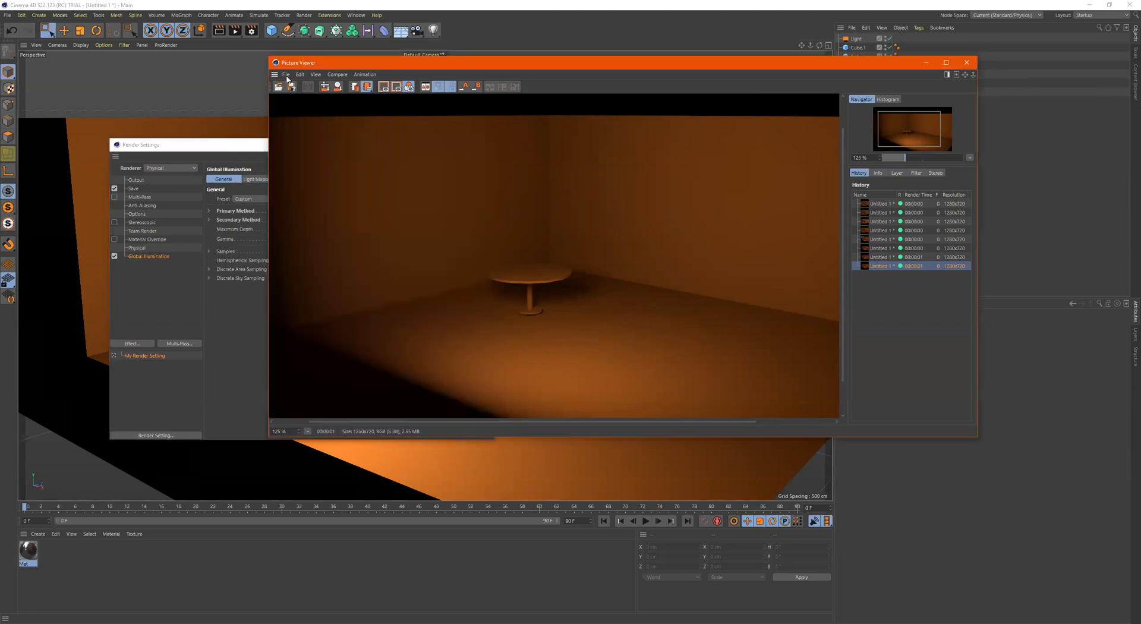
{"action": "left_click", "coordinate": [235, 33]}
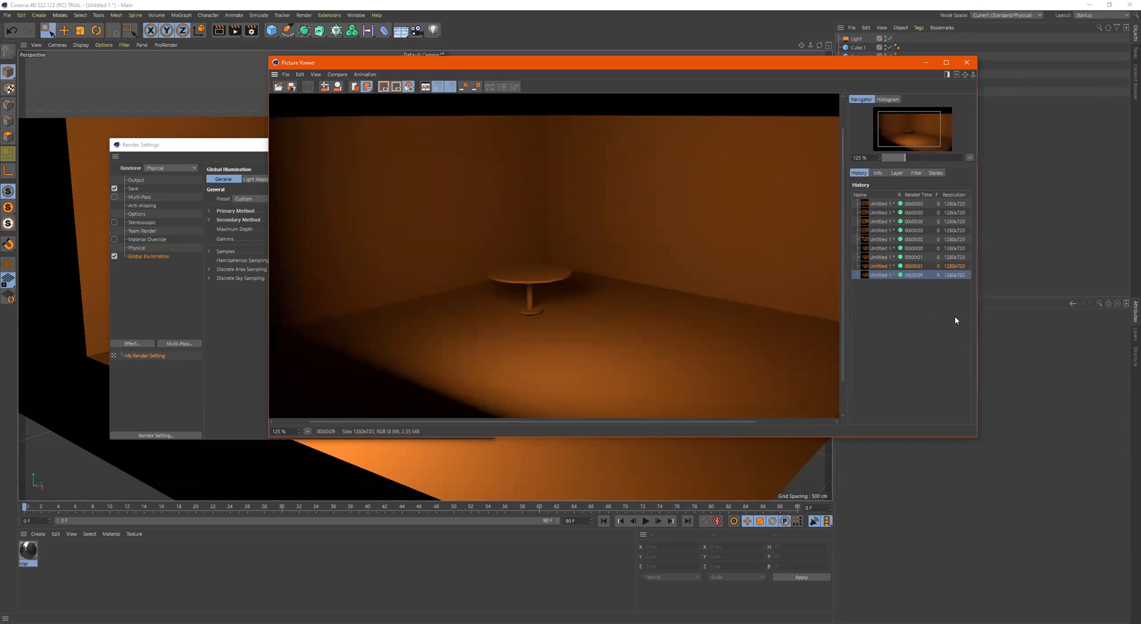
Compare the Quasi-Monte Carlo render with the Irradiance Cache render and the one without Global Illumination
{"action": "left_click", "coordinate": [886, 258]}
{"action": "left_click", "coordinate": [885, 274]}
{"action": "left_click", "coordinate": [885, 257]}
{"action": "left_click", "coordinate": [882, 275]}
{"action": "left_click", "coordinate": [882, 257]}
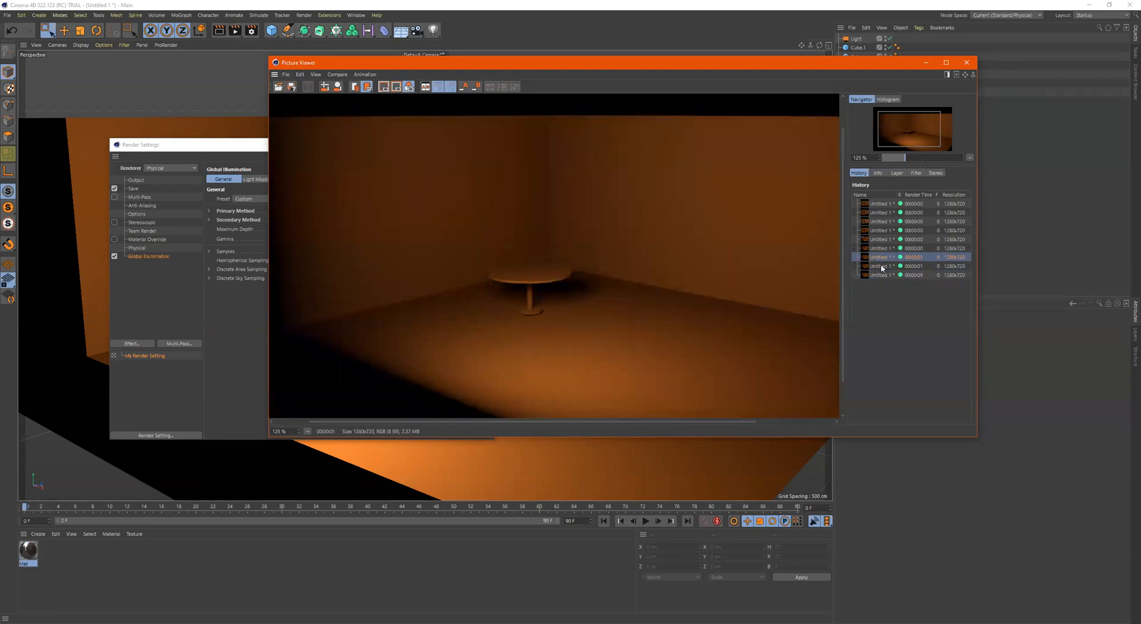
{"action": "left_click", "coordinate": [882, 266]}
{"action": "left_click", "coordinate": [880, 275]}
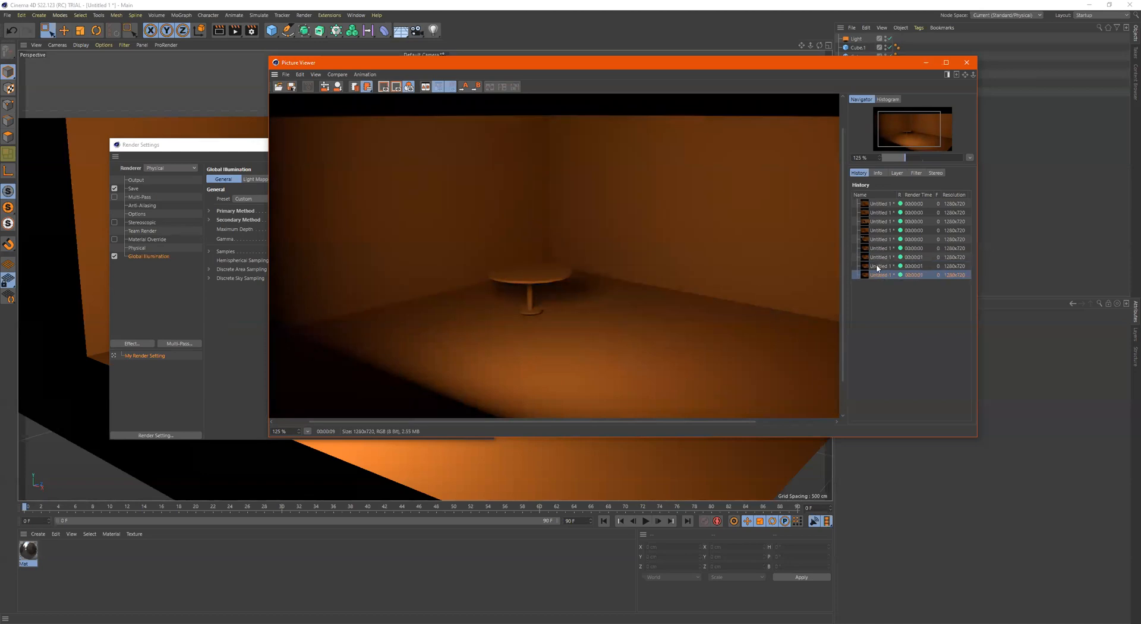
{"action": "left_click", "coordinate": [882, 257]}
{"action": "left_click", "coordinate": [880, 275]}
{"action": "left_click", "coordinate": [882, 266]}
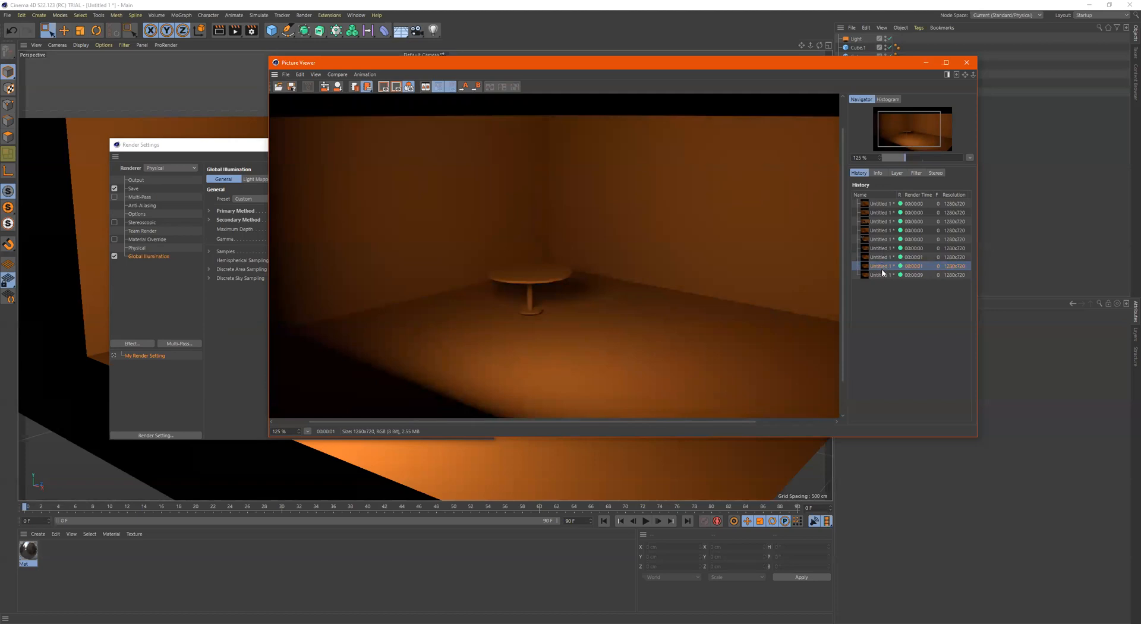
{"action": "left_click", "coordinate": [881, 275]}
{"action": "left_click", "coordinate": [882, 267]}
{"action": "left_click", "coordinate": [883, 275]}
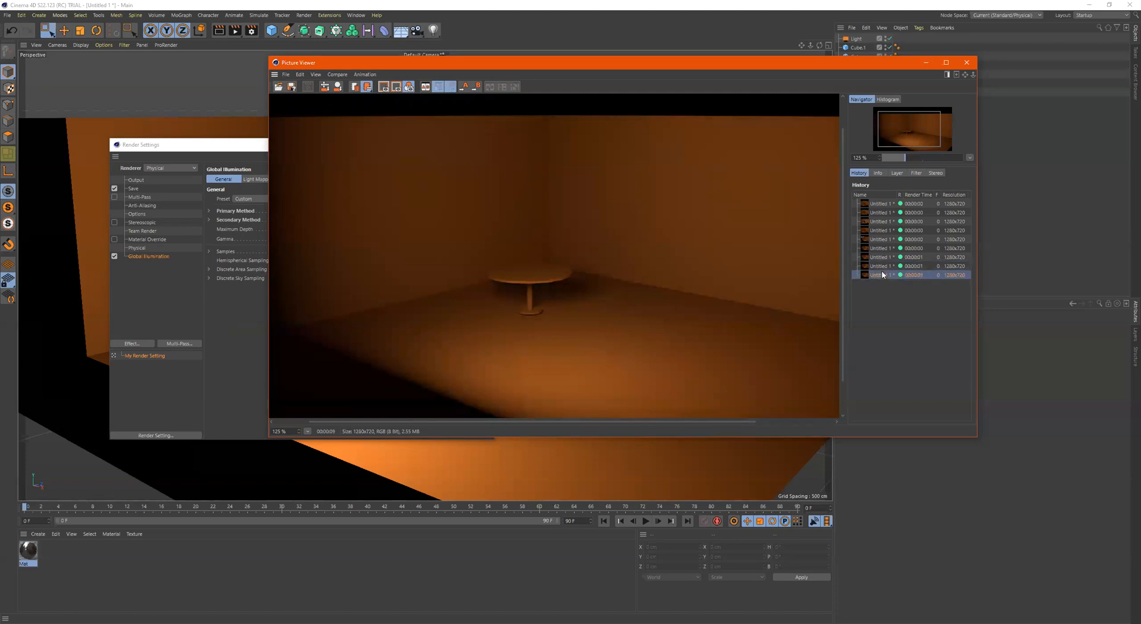
Add the Ambient Occlusion effect to the render settings and render the scene to the Picture Viewer
{"action": "left_click", "coordinate": [229, 298]}
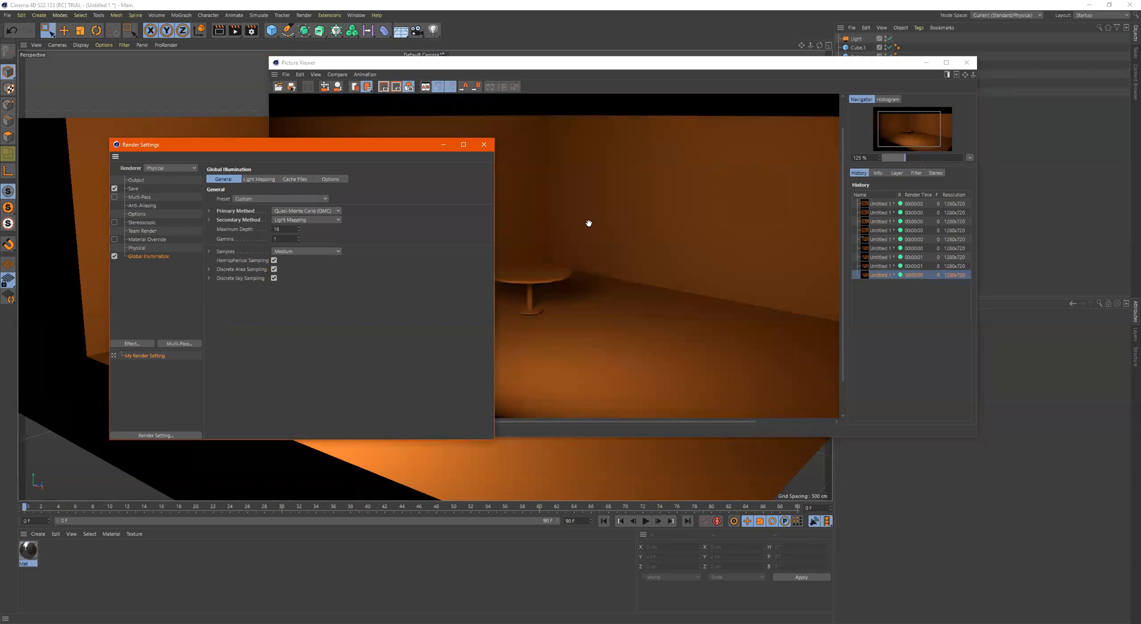
{"action": "left_click", "coordinate": [147, 344]}
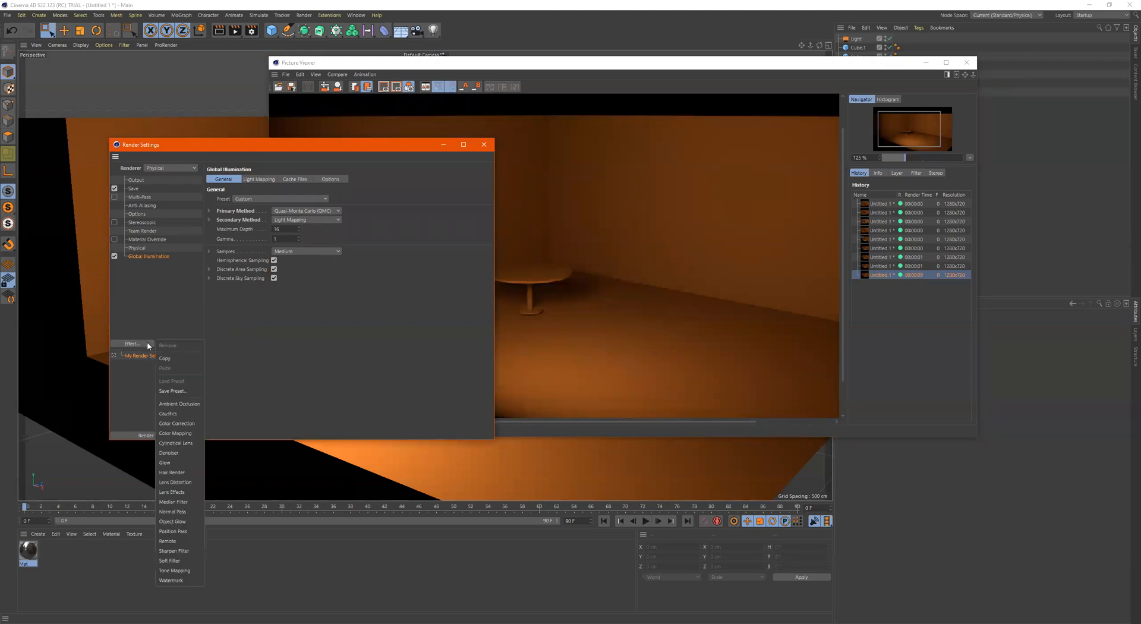
{"action": "left_click", "coordinate": [183, 403]}
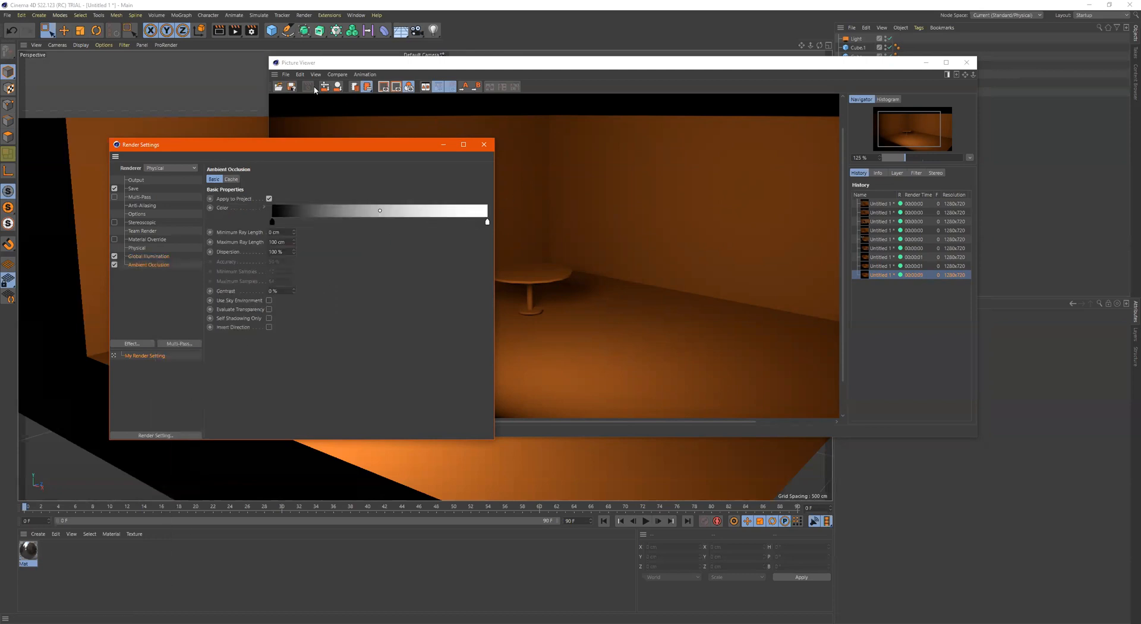
{"action": "left_click", "coordinate": [235, 31]}
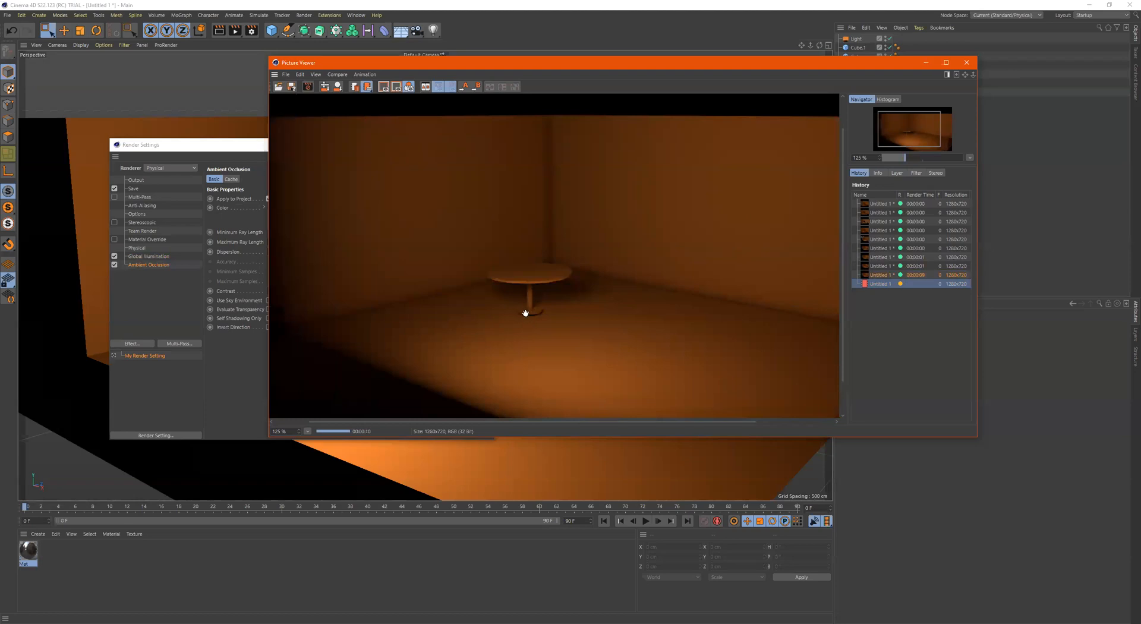
Compare the Ambient Occlusion render with the previous render without it, examining the room's corners and the table
{"action": "left_click", "coordinate": [873, 275]}
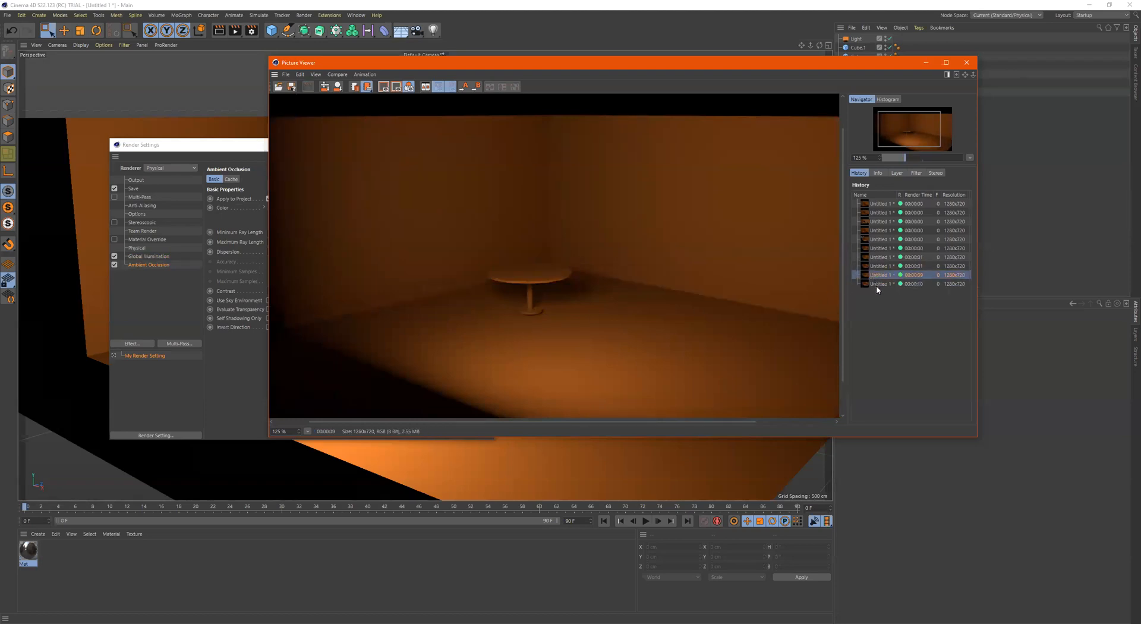
{"action": "left_click", "coordinate": [876, 284]}
{"action": "left_click", "coordinate": [884, 275]}
{"action": "left_click", "coordinate": [884, 283]}
{"action": "left_click", "coordinate": [884, 275]}
{"action": "left_click", "coordinate": [882, 283]}
{"action": "left_click", "coordinate": [884, 276]}
{"action": "left_click", "coordinate": [882, 284]}
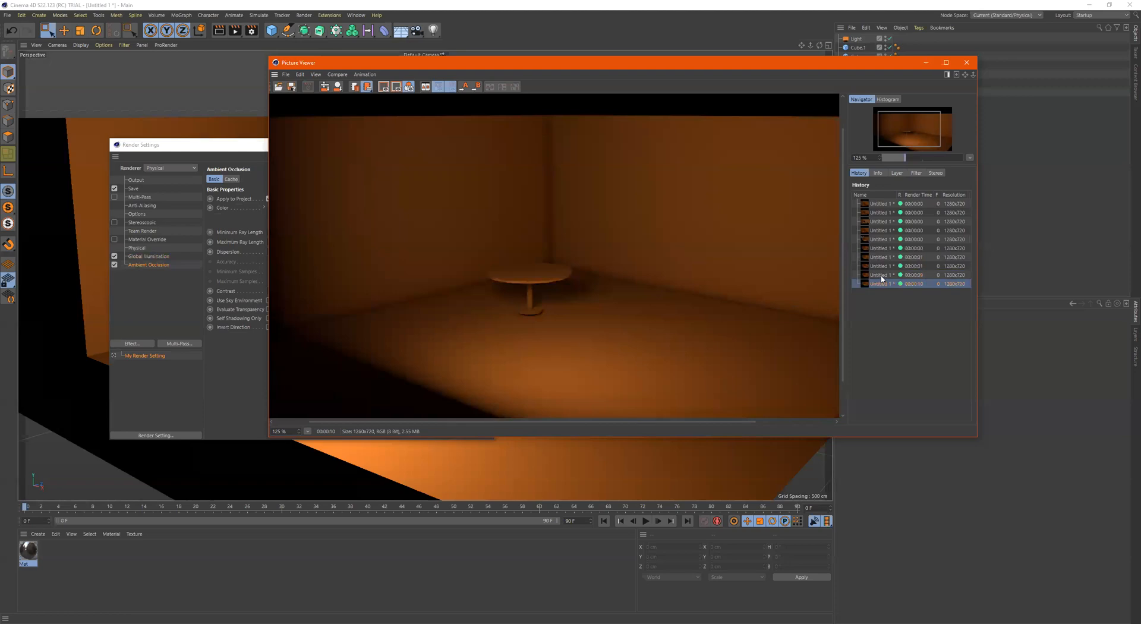
{"action": "left_click", "coordinate": [881, 276]}
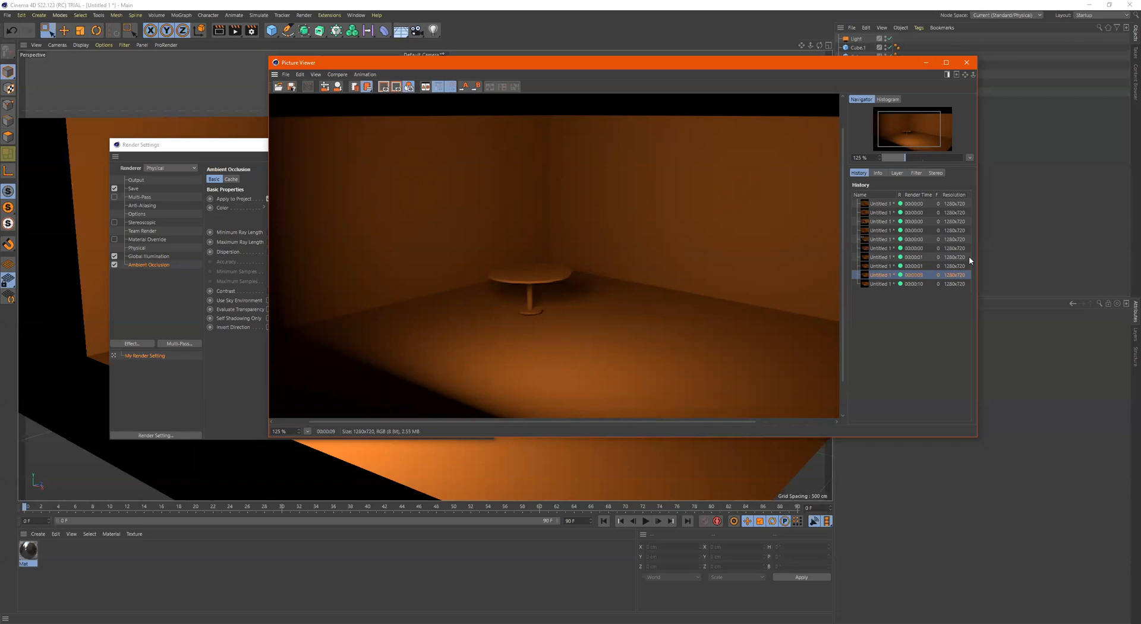
{"action": "left_click", "coordinate": [882, 284]}
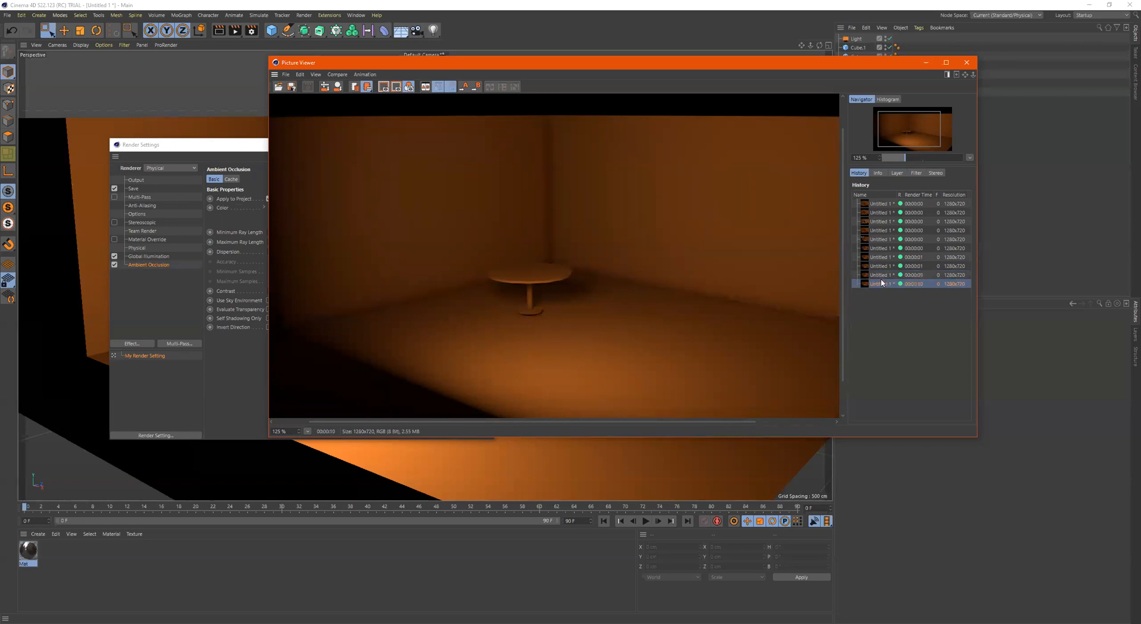
{"action": "left_click", "coordinate": [879, 275]}
{"action": "left_click", "coordinate": [880, 284]}
Shift the Ambient Occlusion colour gradient's midpoint close to the black end and render the scene to the Picture Viewer
{"action": "left_click", "coordinate": [227, 372]}
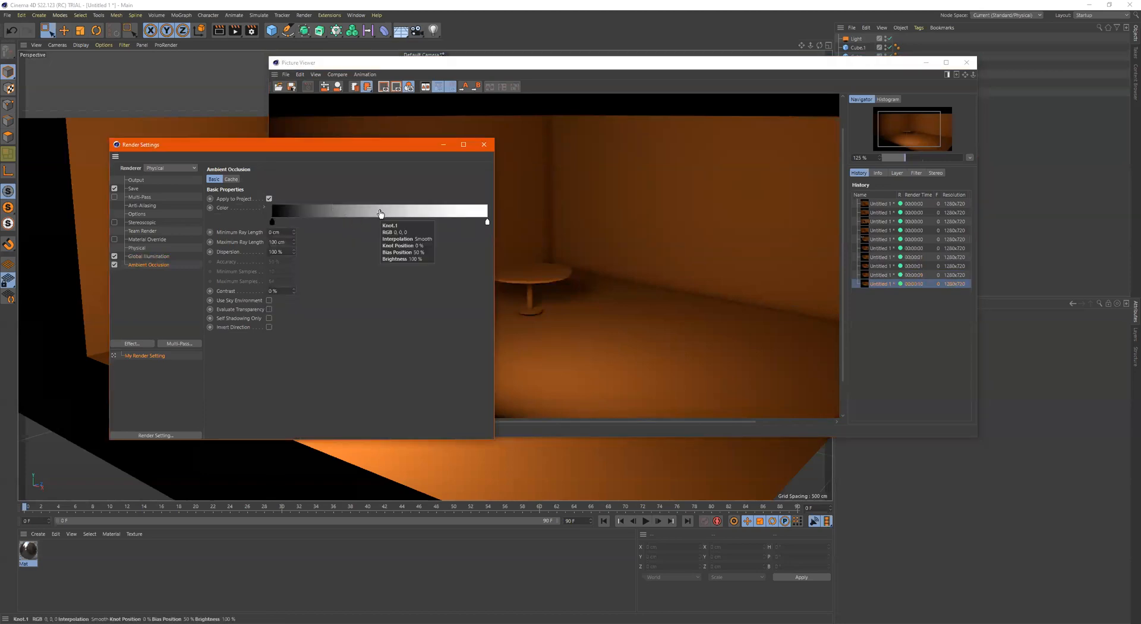
{"action": "left_click_drag", "start_coordinate": [376, 149], "coordinate": [278, 144]}
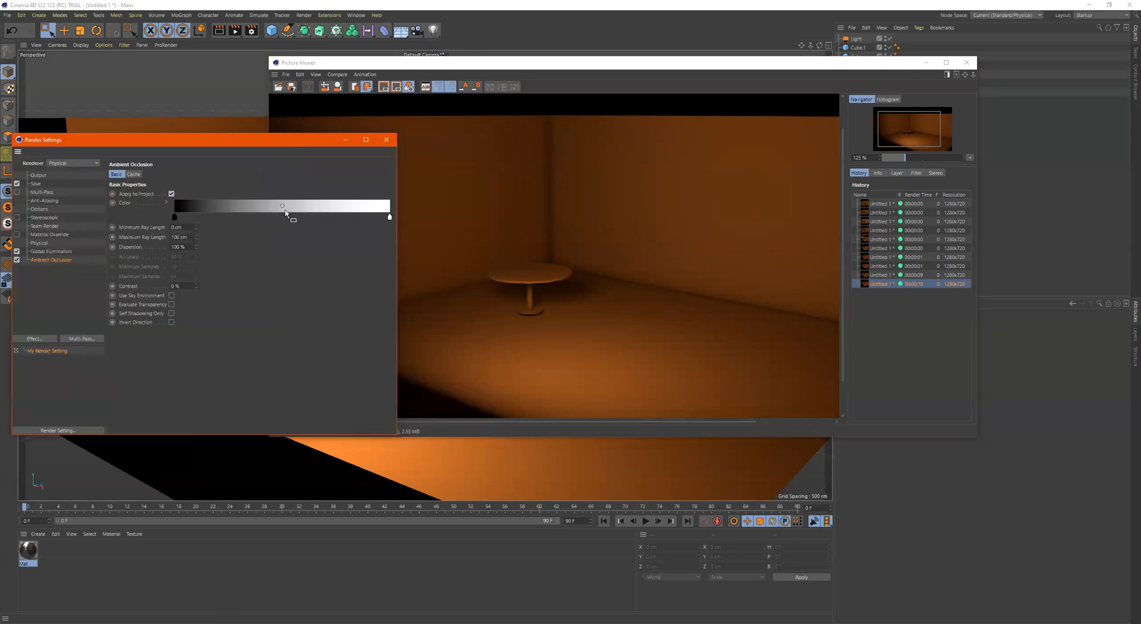
{"action": "left_click_drag", "start_coordinate": [281, 206], "coordinate": [184, 206]}
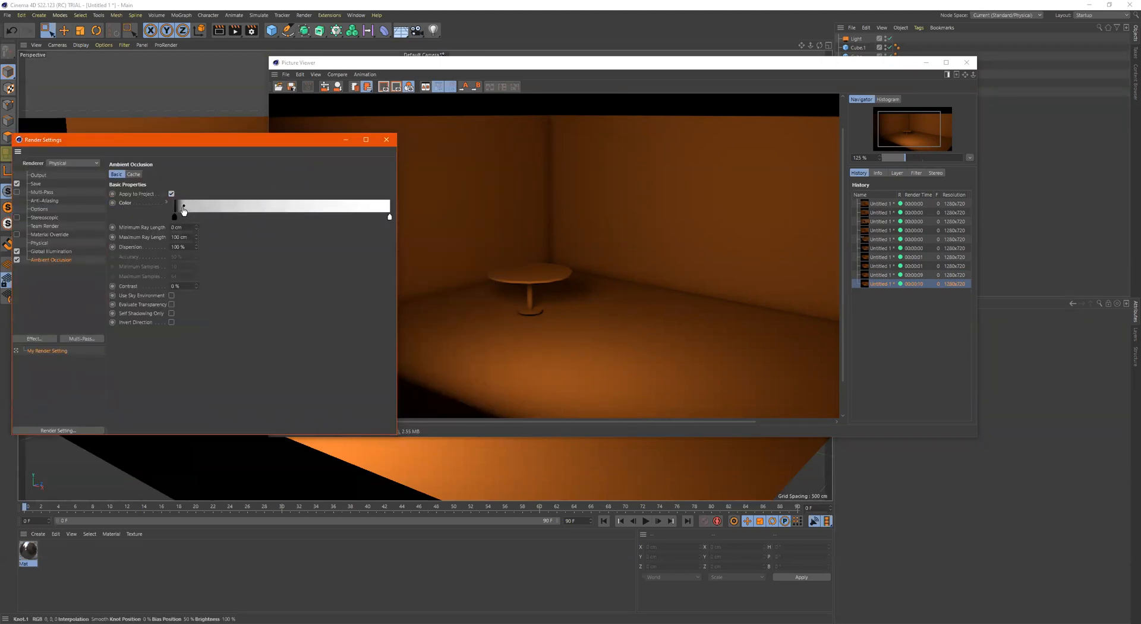
{"action": "left_click", "coordinate": [234, 32]}
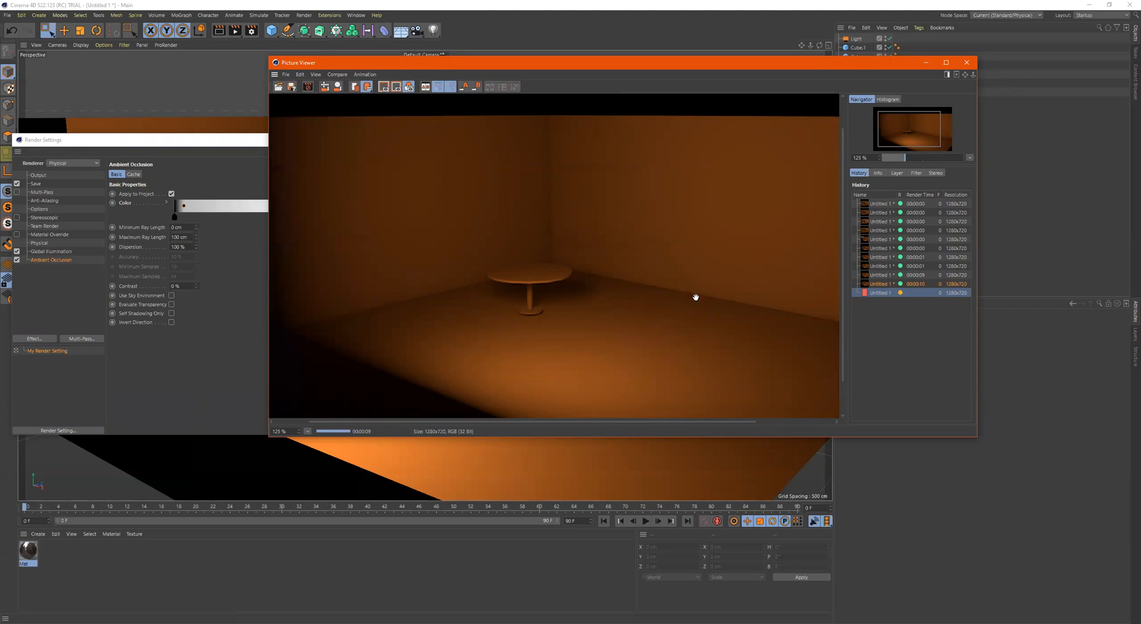
Compare the new lighter-gradient render with the default Ambient Occlusion render and the earlier render without Ambient Occlusion
{"action": "left_click", "coordinate": [875, 284]}
{"action": "left_click", "coordinate": [877, 291]}
{"action": "left_click", "coordinate": [881, 283]}
{"action": "left_click", "coordinate": [880, 292]}
{"action": "left_click", "coordinate": [881, 284]}
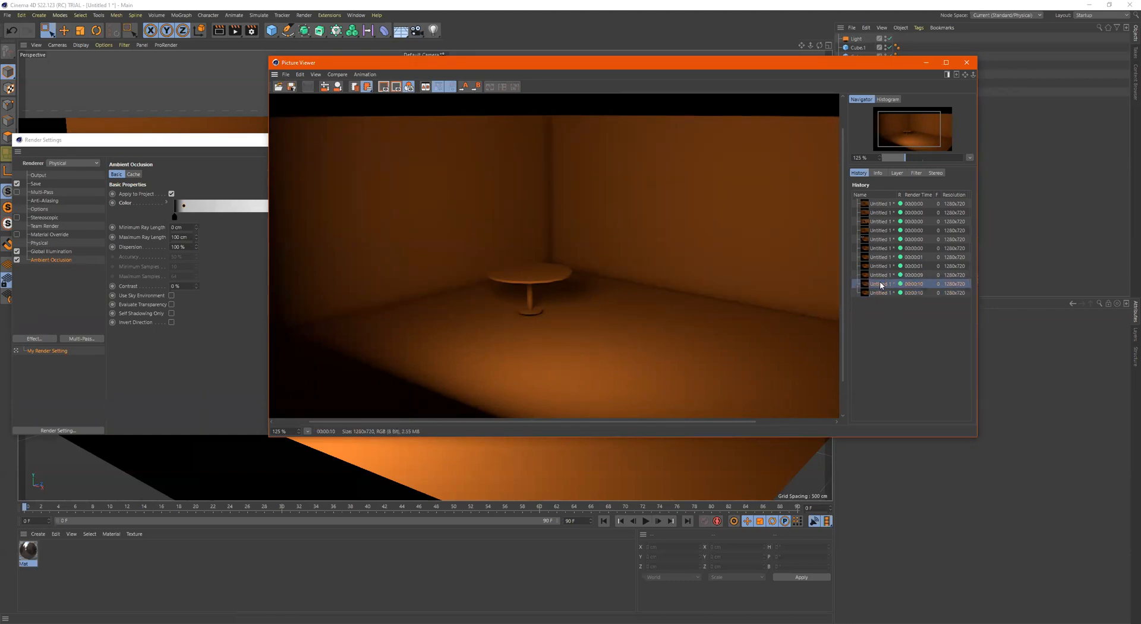
{"action": "left_click", "coordinate": [883, 267]}
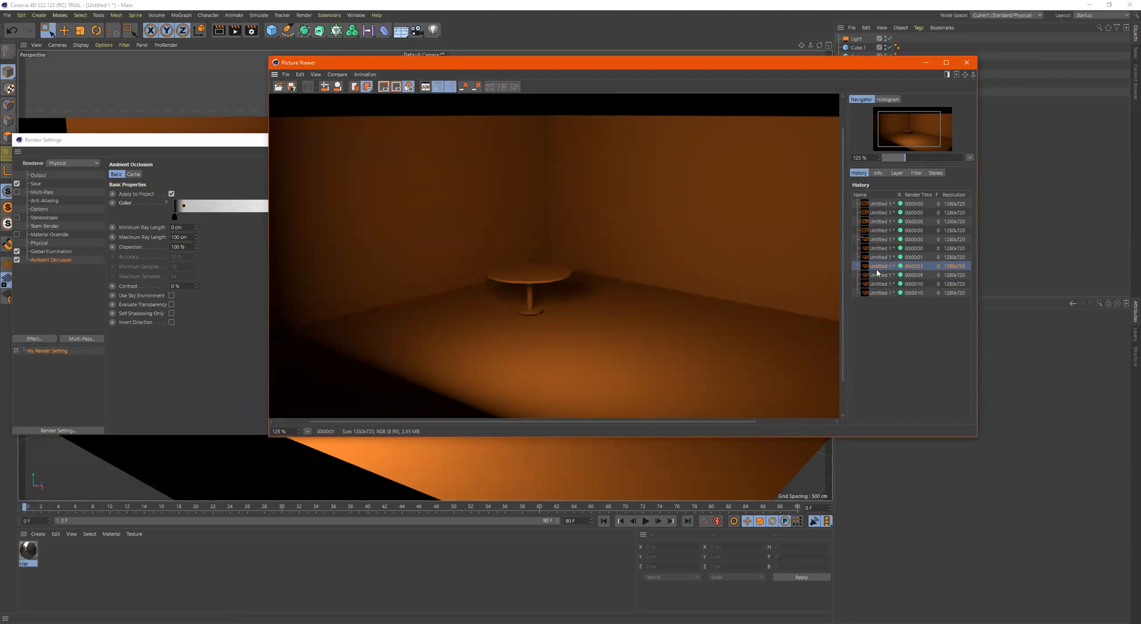
{"action": "left_click", "coordinate": [881, 293]}
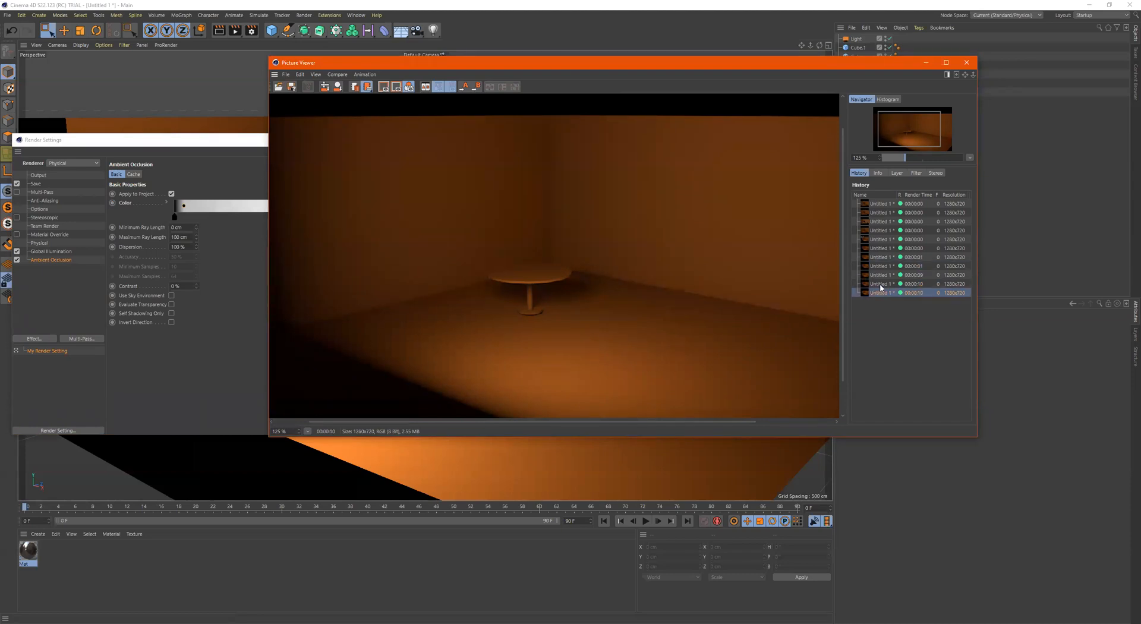
{"action": "left_click", "coordinate": [881, 267]}
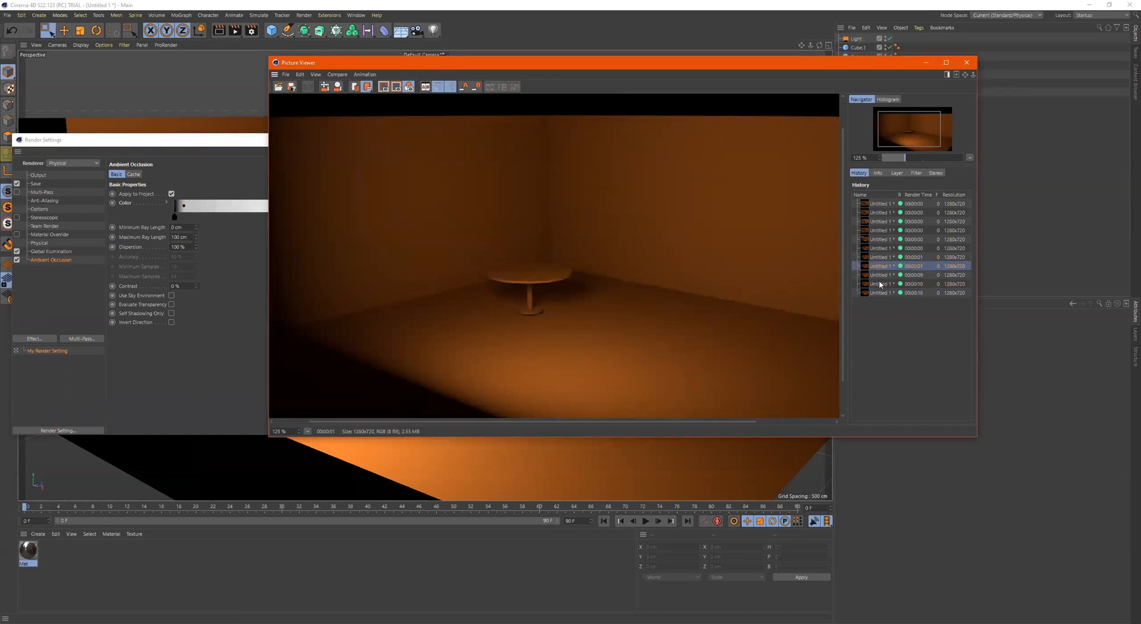
{"action": "left_click", "coordinate": [880, 284]}
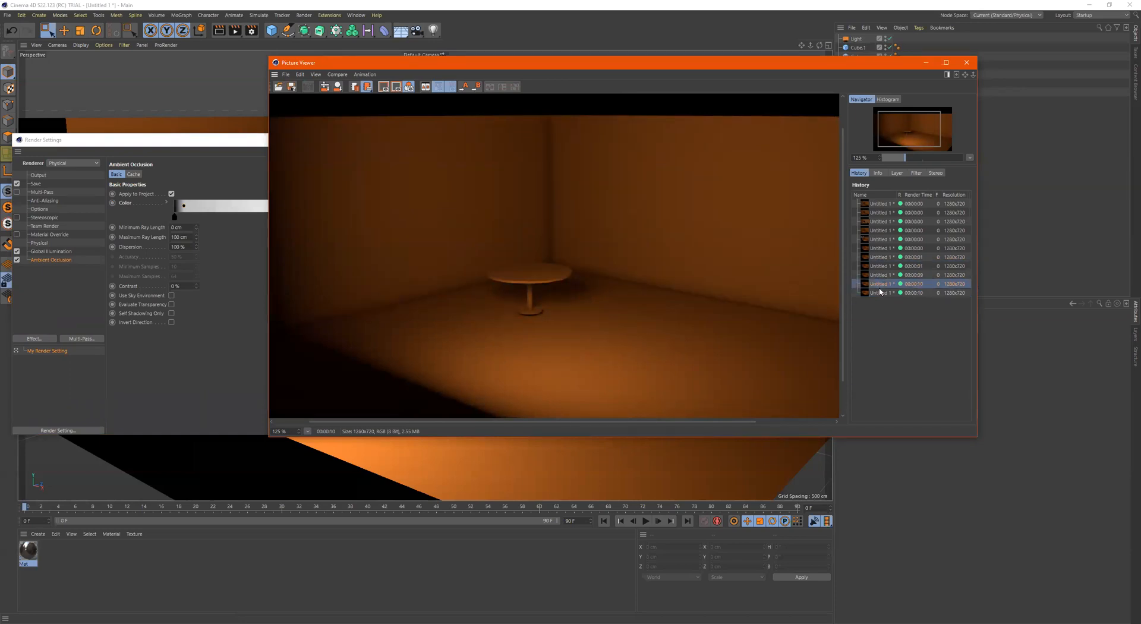
{"action": "left_click", "coordinate": [880, 294]}
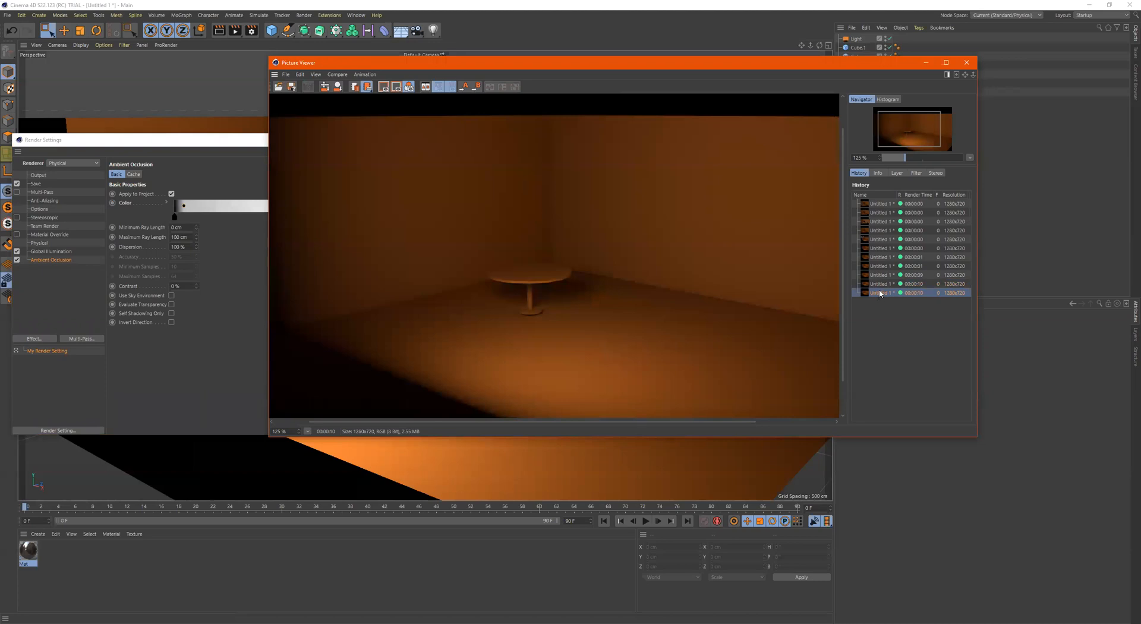
Shift the Ambient Occlusion gradient's midpoint close to the white end and render the scene to the Picture Viewer
{"action": "left_click", "coordinate": [256, 300]}
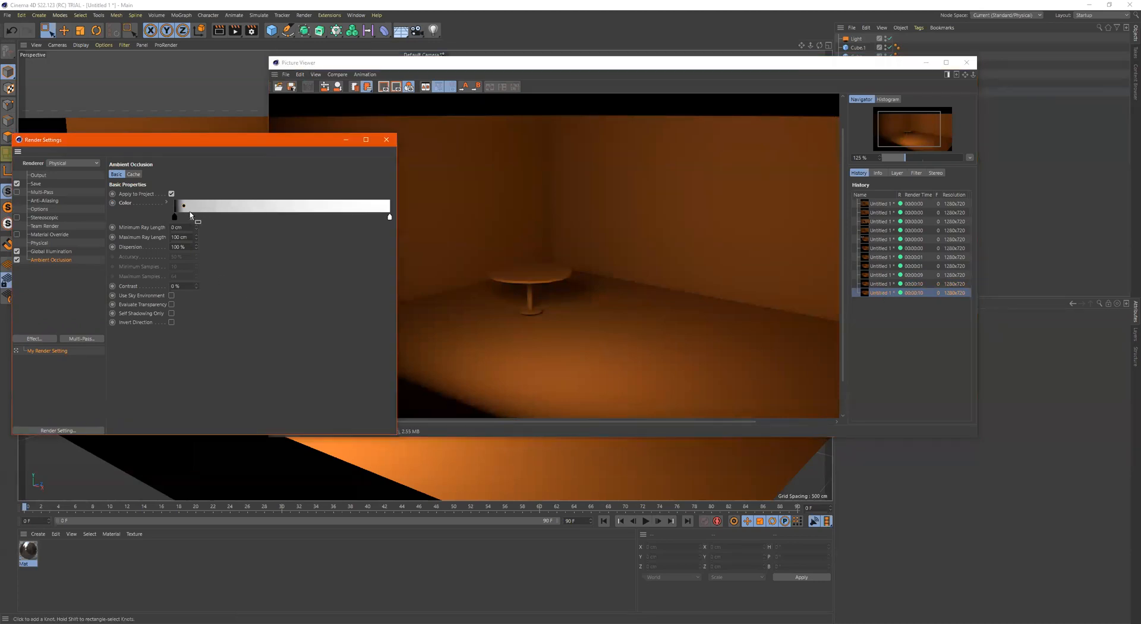
{"action": "left_click_drag", "start_coordinate": [183, 208], "coordinate": [383, 225]}
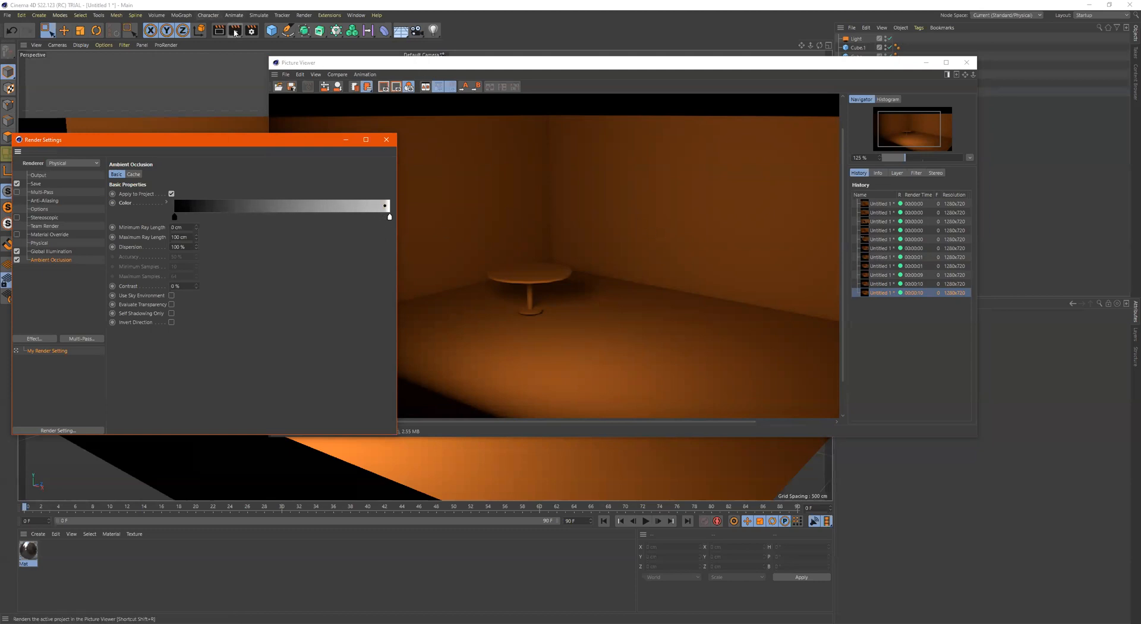
{"action": "left_click", "coordinate": [235, 29]}
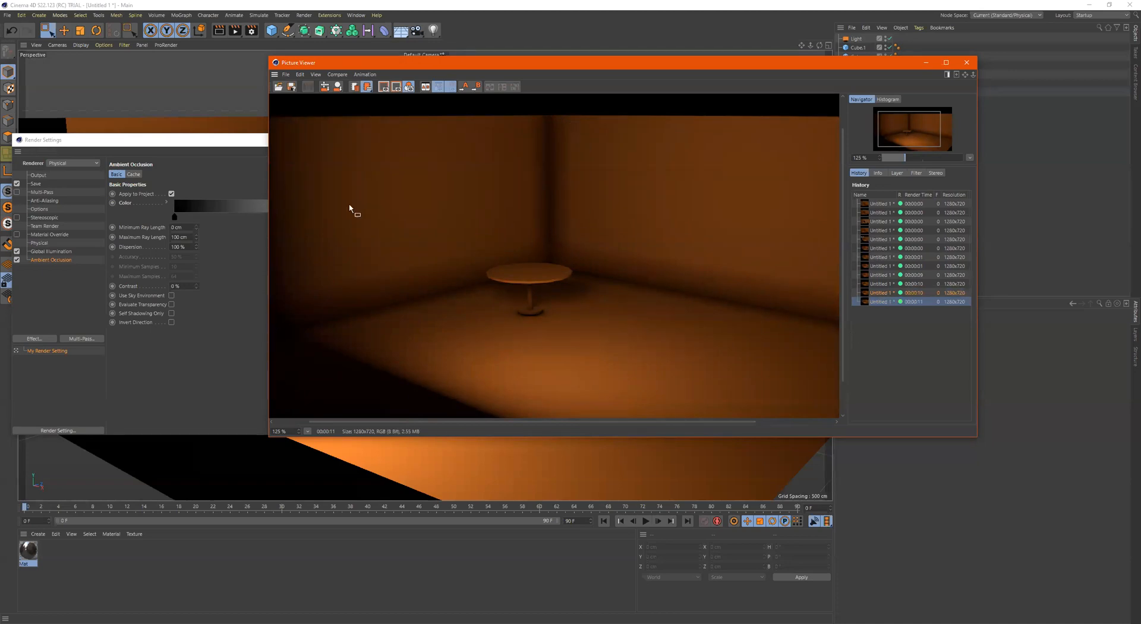
Return the Ambient Occlusion gradient's midpoint to about the middle, at a bias position of about 48%, and close the Picture Viewer
{"action": "left_click", "coordinate": [256, 224]}
{"action": "left_click_drag", "start_coordinate": [385, 206], "coordinate": [278, 220]}
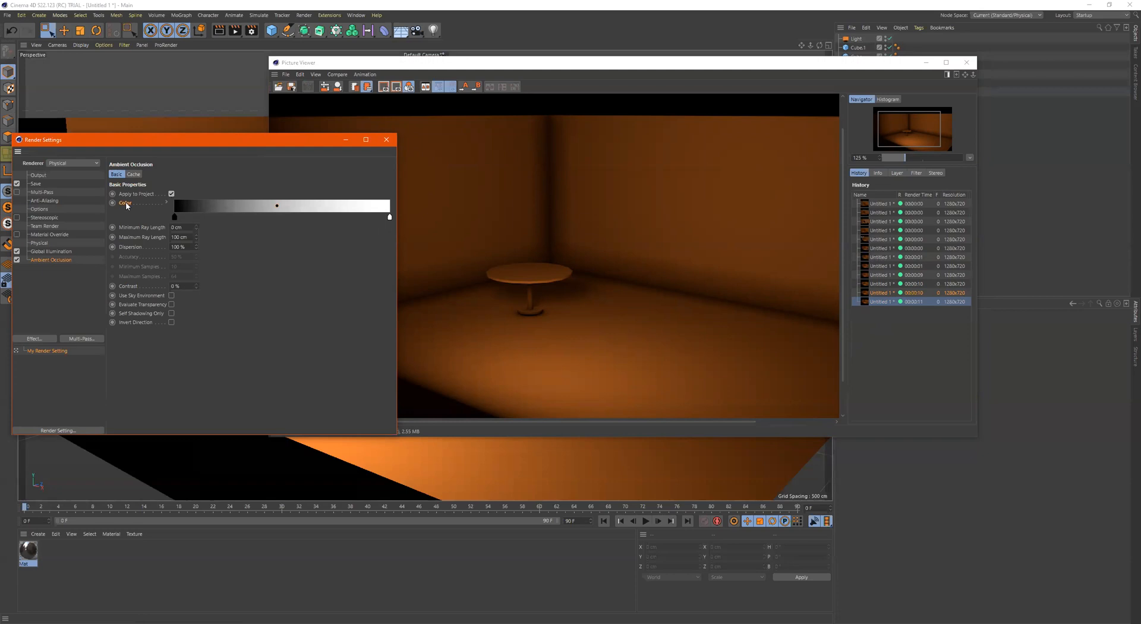
{"action": "left_click", "coordinate": [165, 202]}
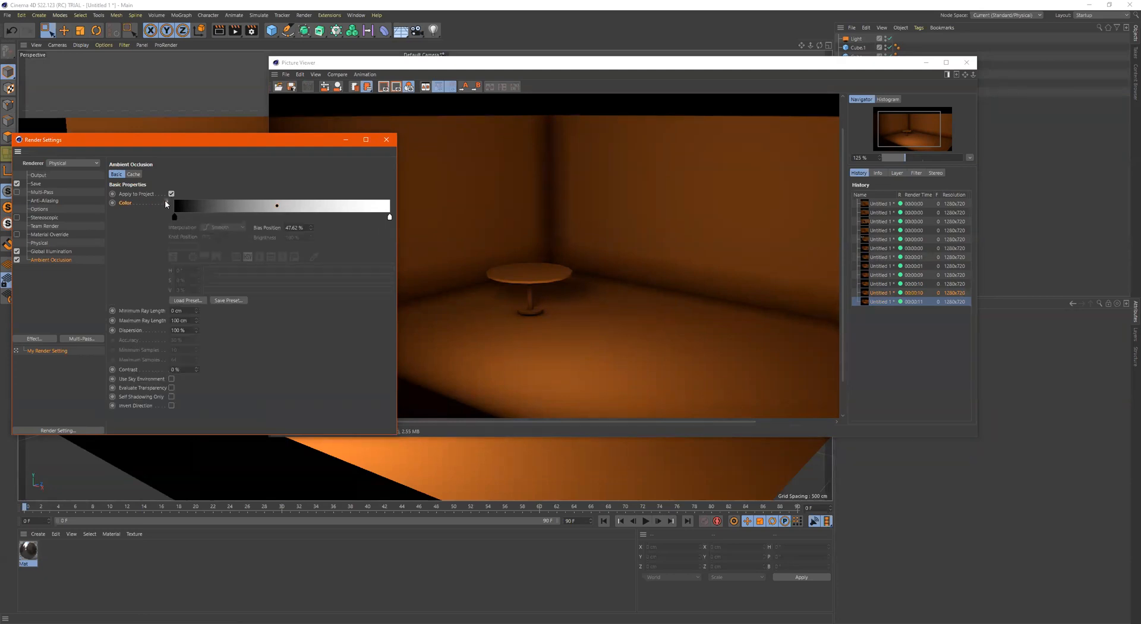
{"action": "left_click", "coordinate": [166, 202]}
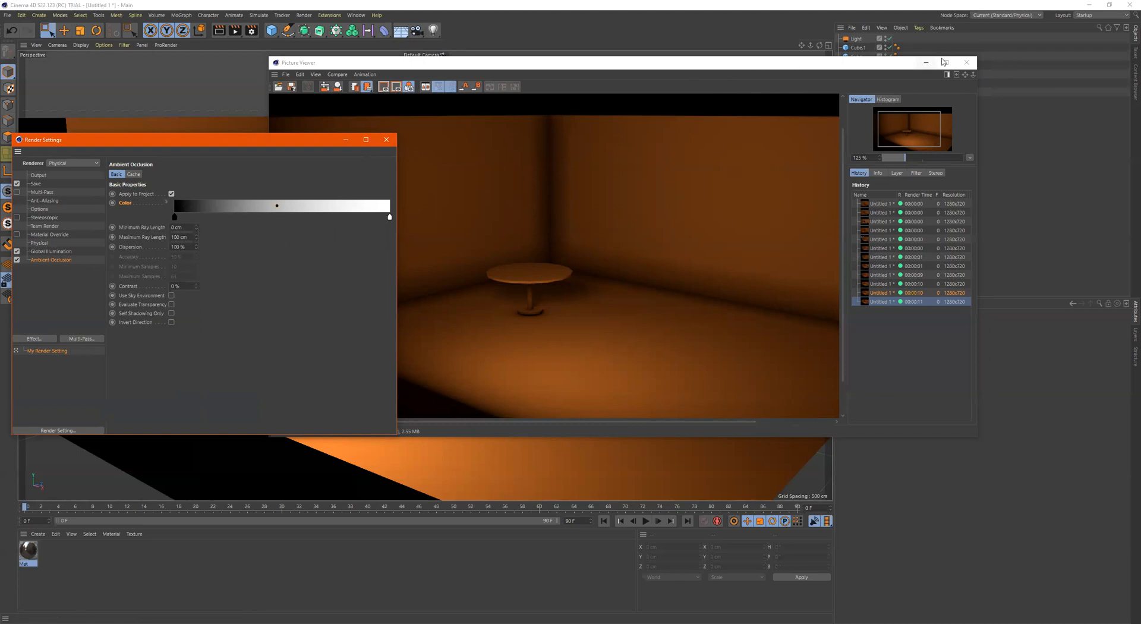
{"action": "left_click", "coordinate": [966, 61]}
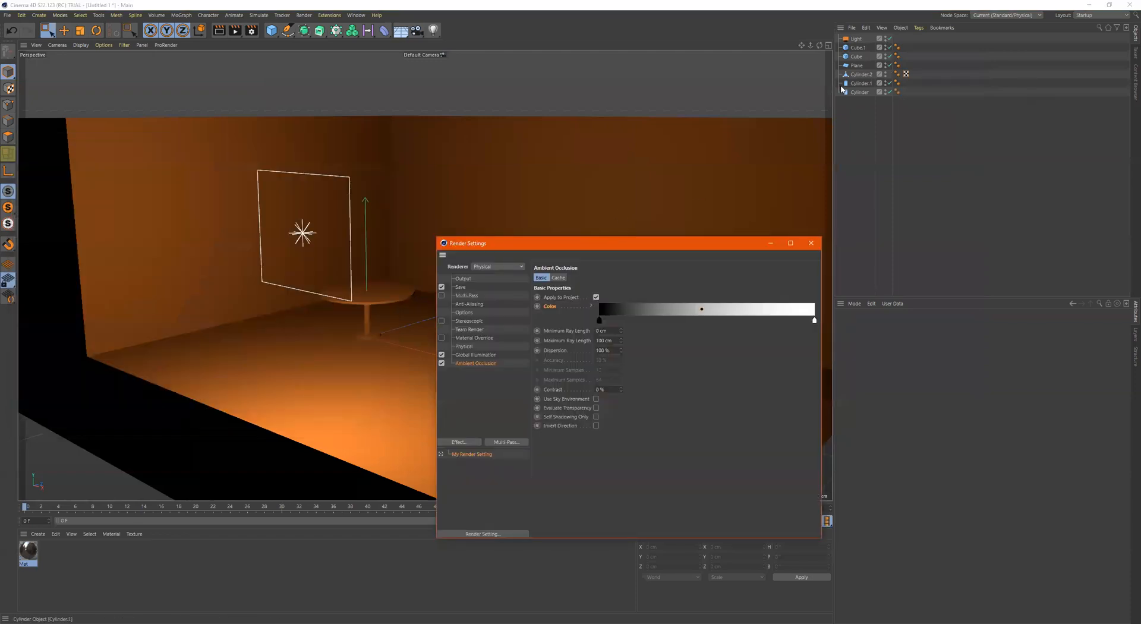
Change the Light's colour temperature to a cool white of about 7101 K and render the scene to the Picture Viewer
{"action": "left_click", "coordinate": [857, 39]}
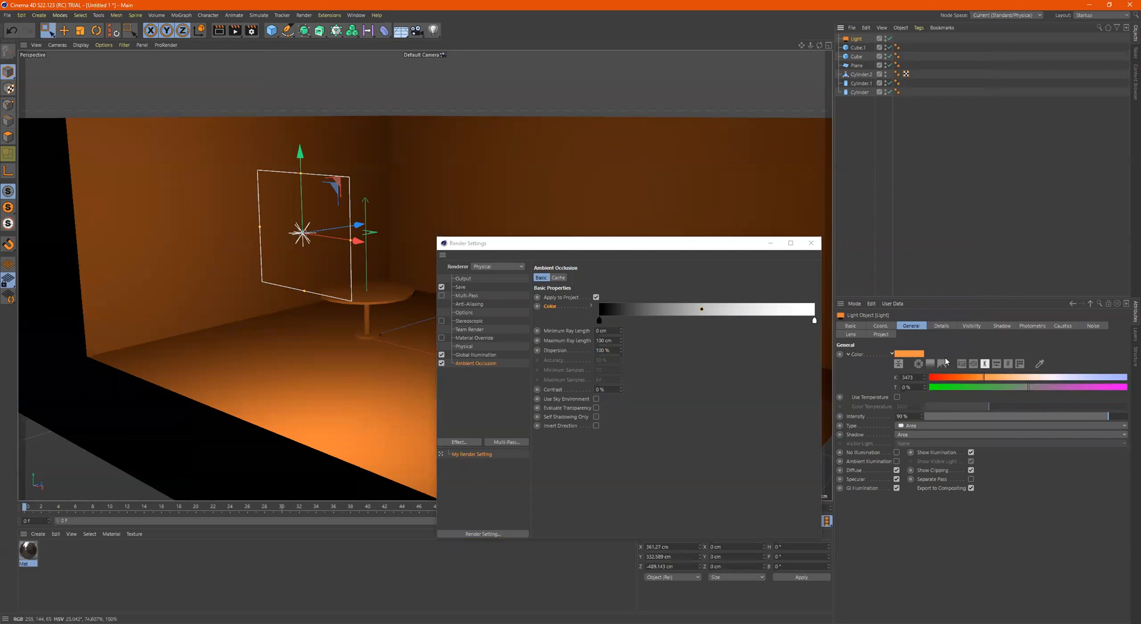
{"action": "left_click", "coordinate": [1028, 378]}
{"action": "left_click_drag", "start_coordinate": [1028, 378], "coordinate": [1062, 378]}
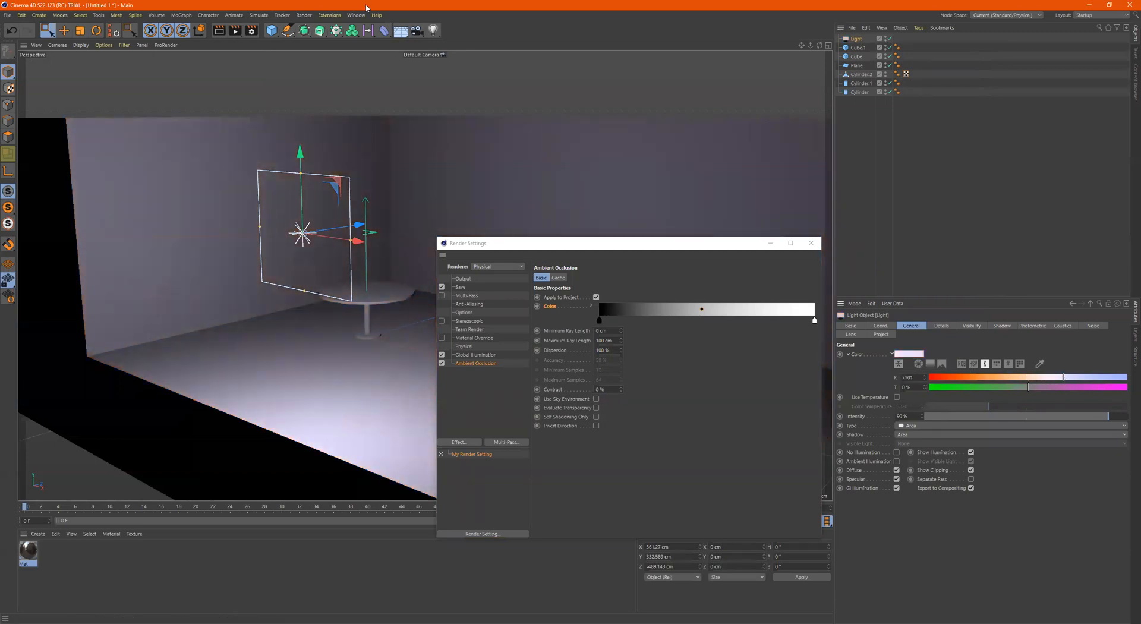
{"action": "left_click", "coordinate": [235, 31]}
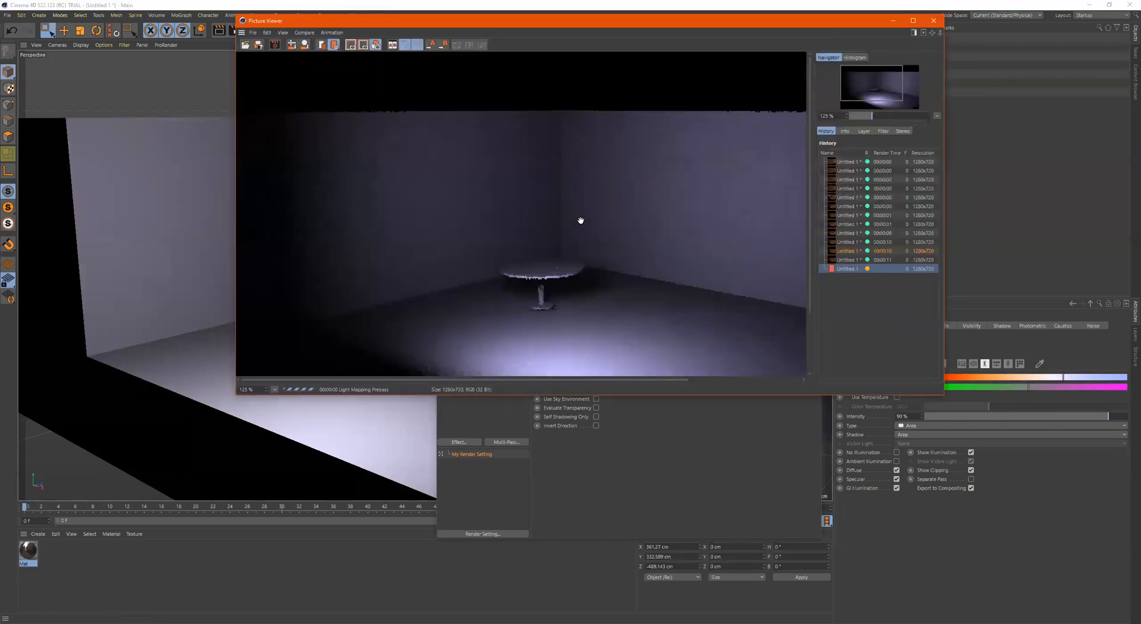
Compare the cool white render with the previous orange one, and close the Picture Viewer and the render settings
{"action": "left_click", "coordinate": [848, 261]}
{"action": "left_click", "coordinate": [848, 270]}
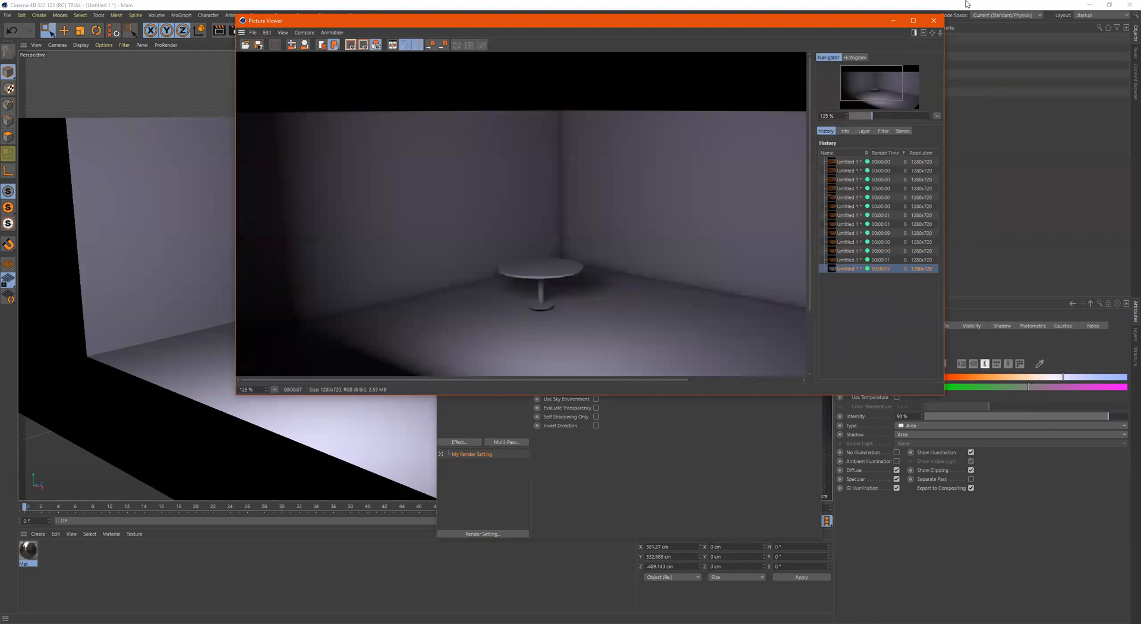
{"action": "left_click", "coordinate": [933, 21]}
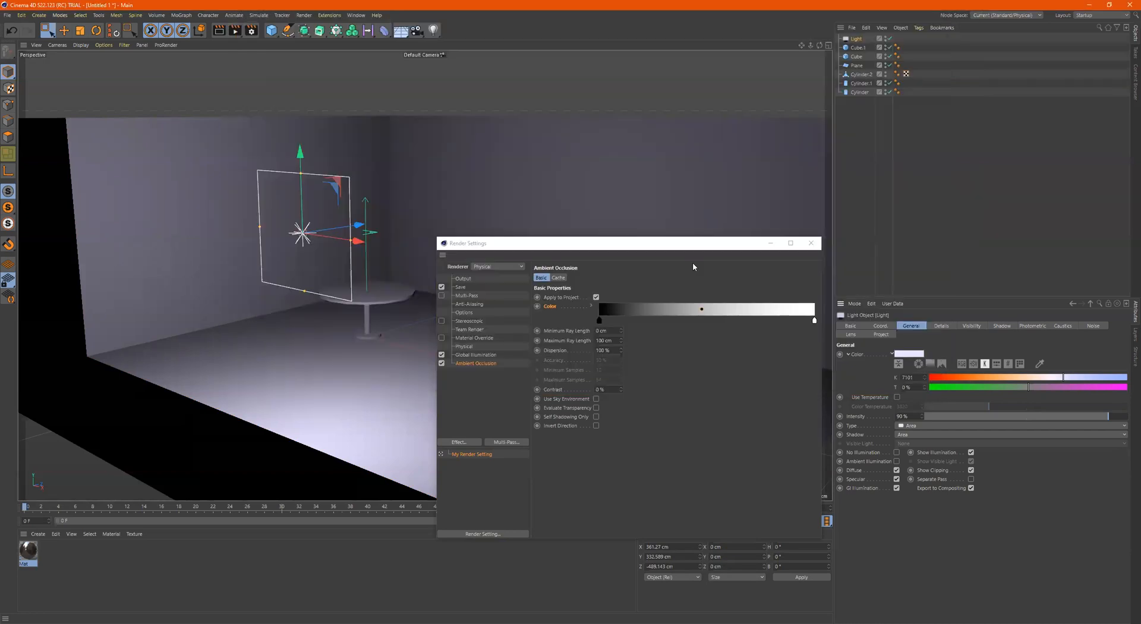
{"action": "left_click_drag", "start_coordinate": [691, 244], "coordinate": [560, 213]}
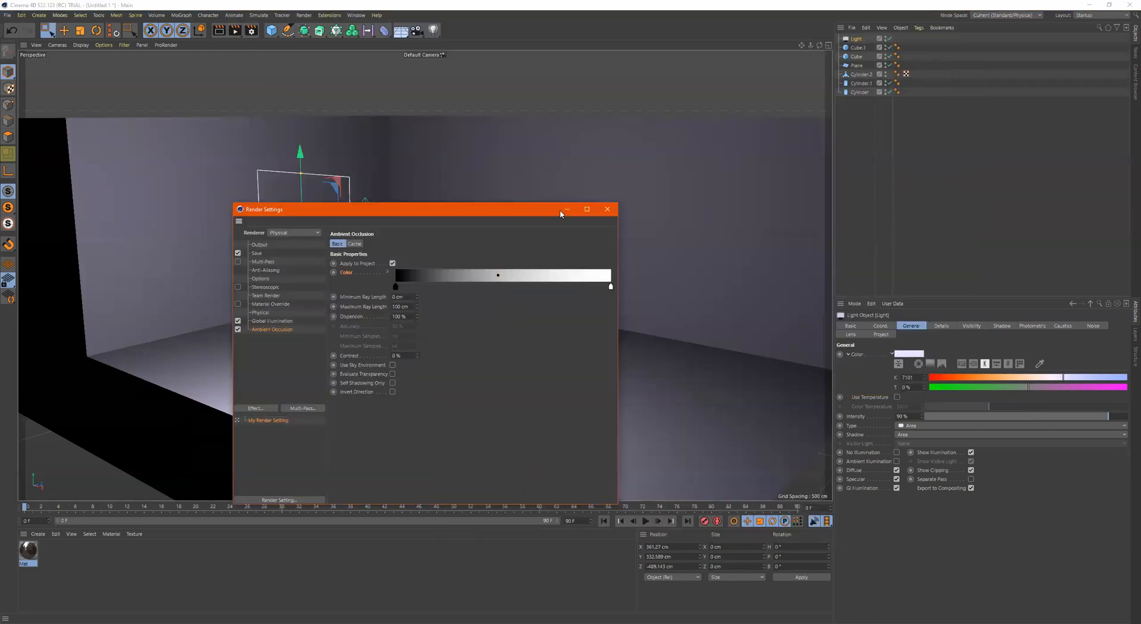
{"action": "left_click", "coordinate": [614, 211]}
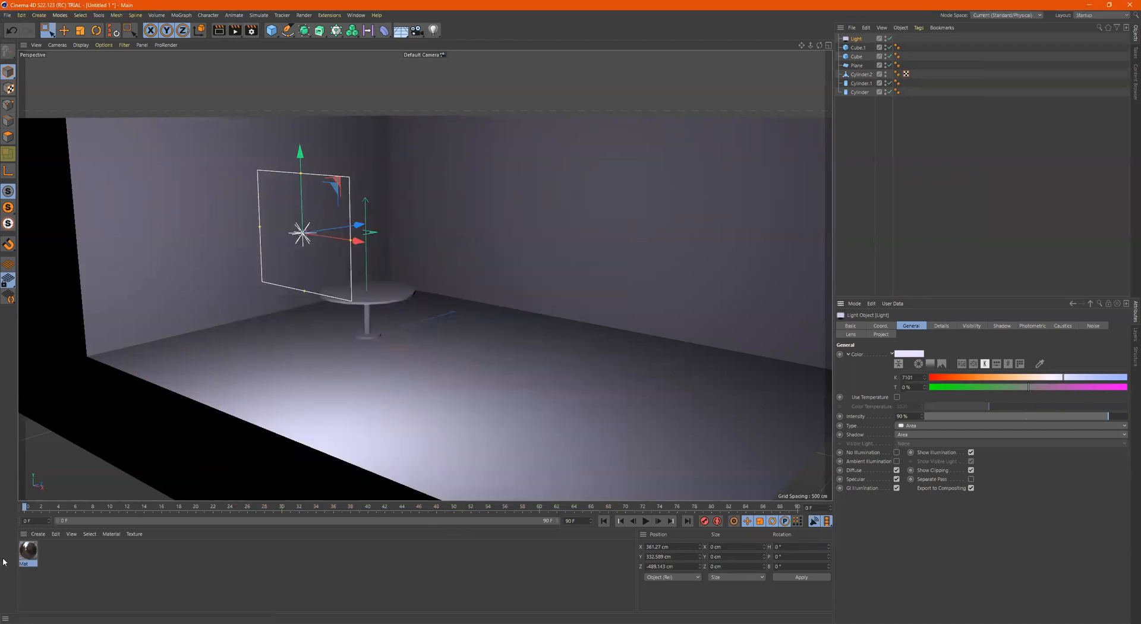
Examine the texture in the Luminance channel of the Mat material
{"action": "double_click", "coordinate": [28, 550]}
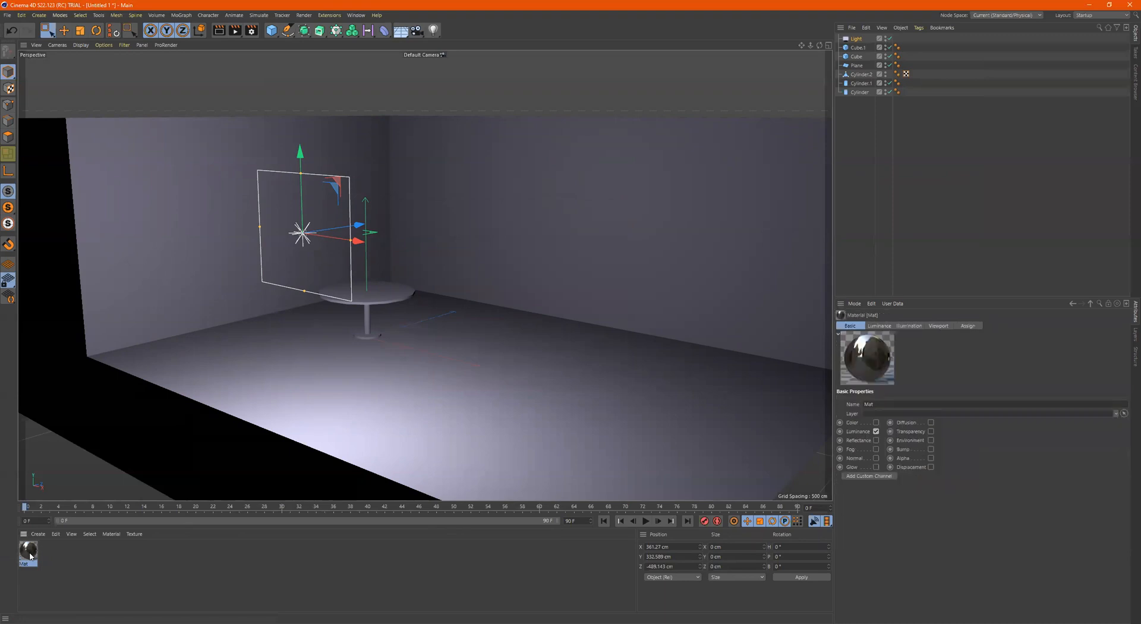
{"action": "left_click", "coordinate": [157, 178]}
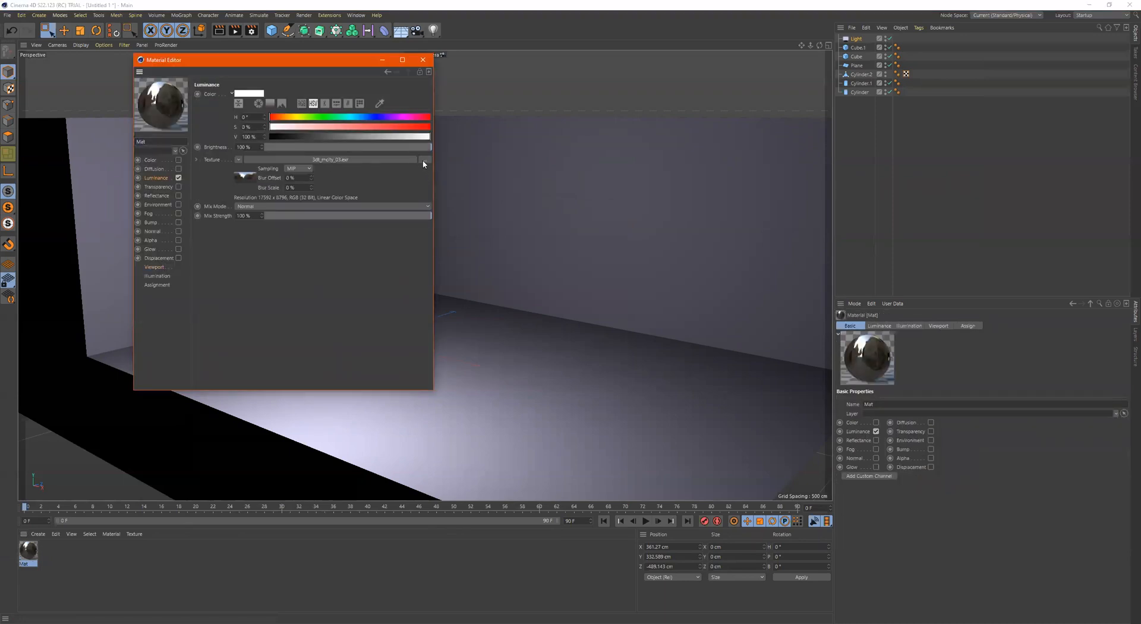
{"action": "left_click", "coordinate": [423, 60]}
Add a Sky object to the scene and apply the Mat material to it
{"action": "left_click", "coordinate": [402, 31]}
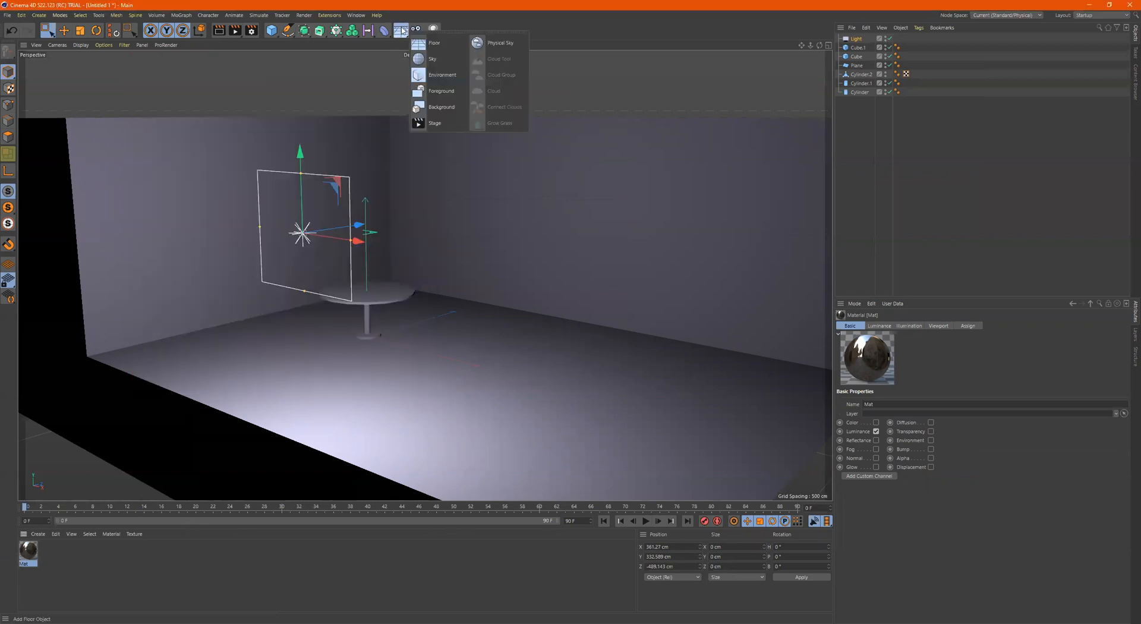
{"action": "left_click", "coordinate": [440, 59]}
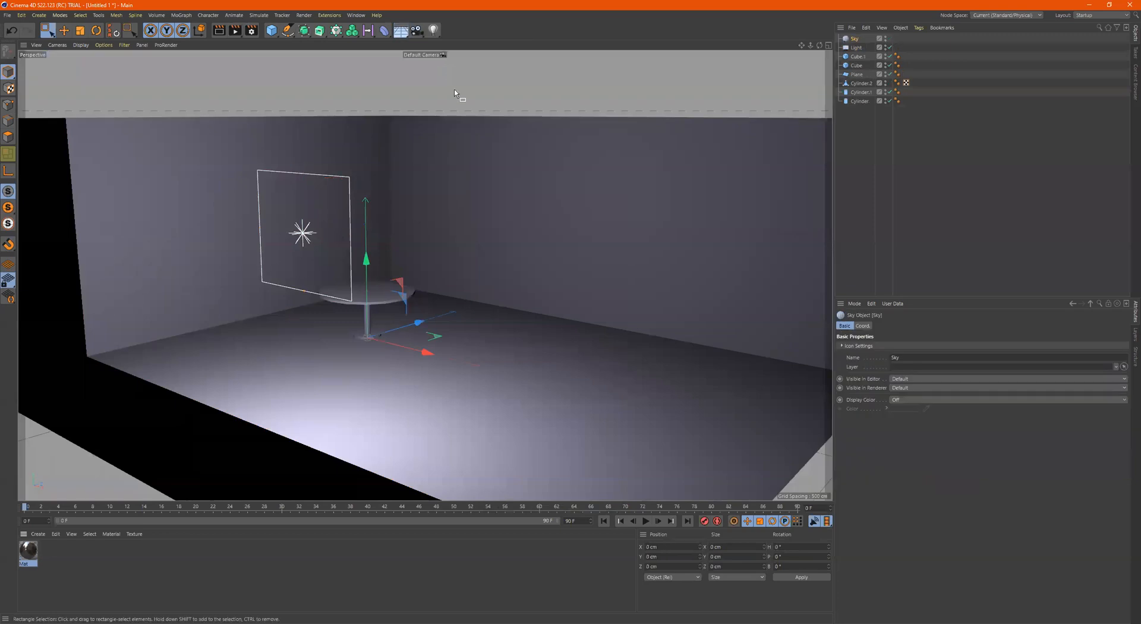
{"action": "scroll", "coordinate": [464, 196], "scroll_direction": "down", "scroll_amount": 5}
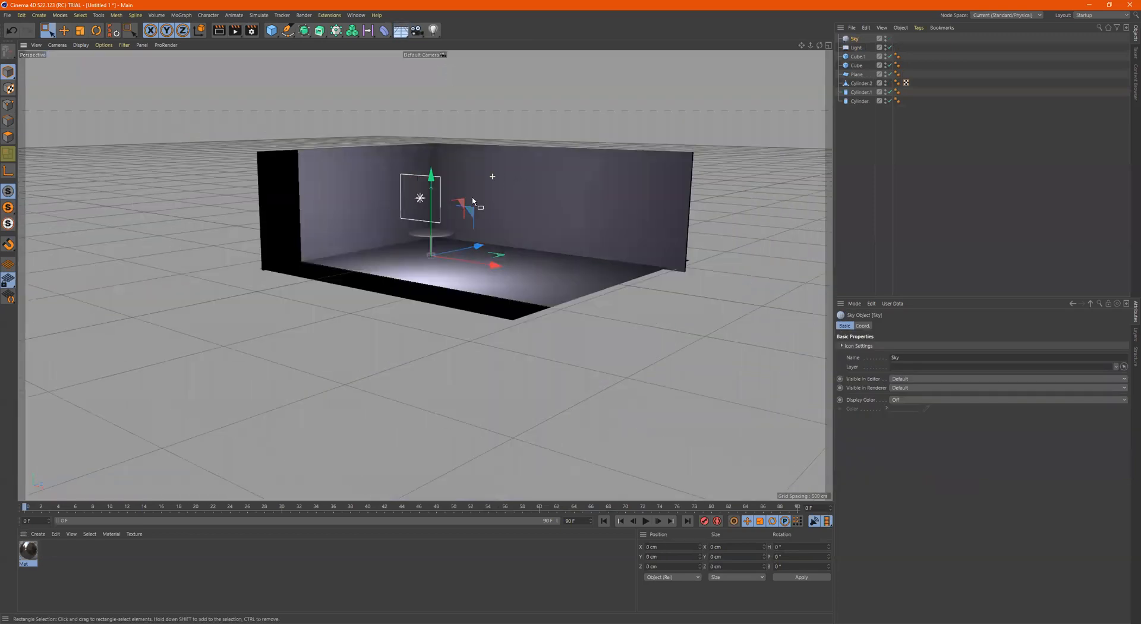
{"action": "scroll", "coordinate": [507, 195], "scroll_direction": "up", "scroll_amount": 5}
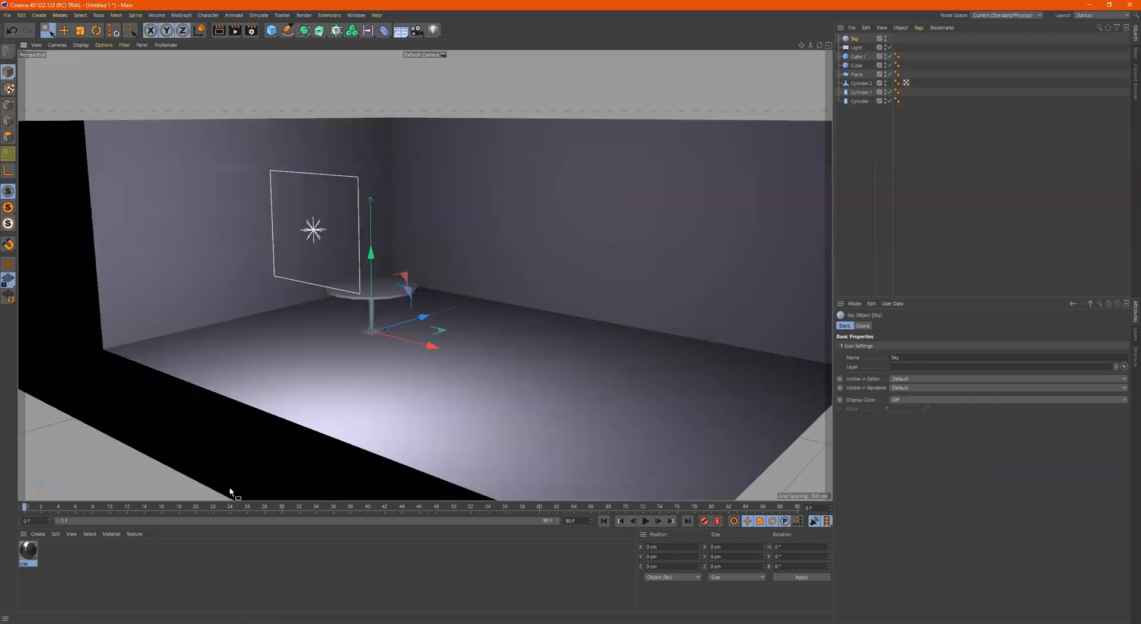
{"action": "left_click_drag", "start_coordinate": [568, 296], "coordinate": [853, 40]}
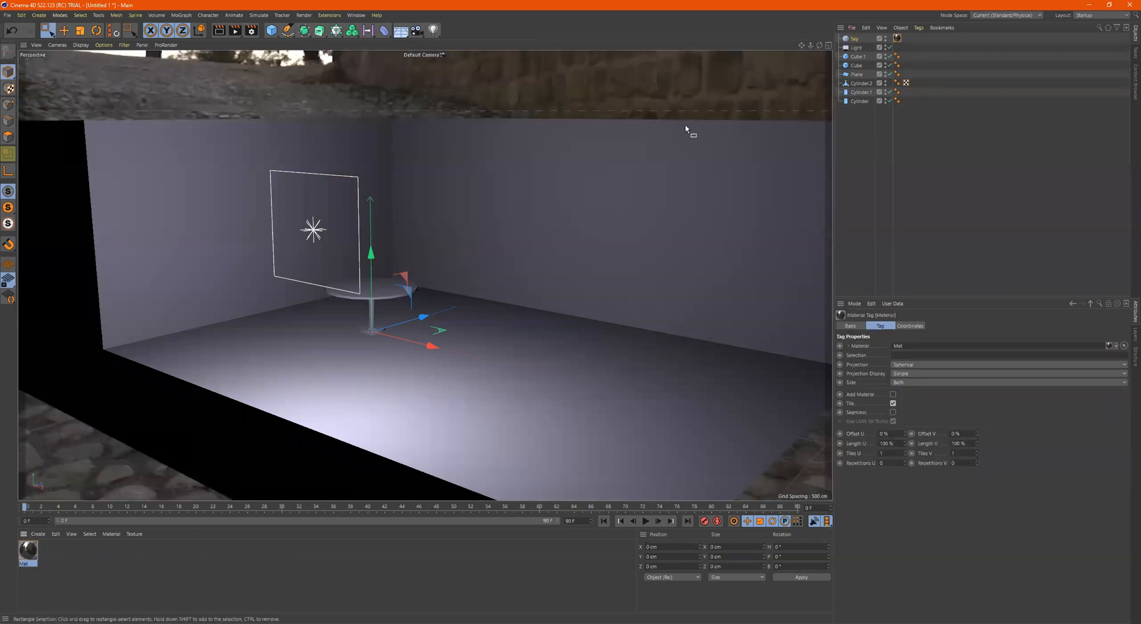
Rotate the Sky object around its vertical axis to a heading of about 100.6°
{"action": "scroll", "coordinate": [525, 173], "scroll_direction": "down", "scroll_amount": 6}
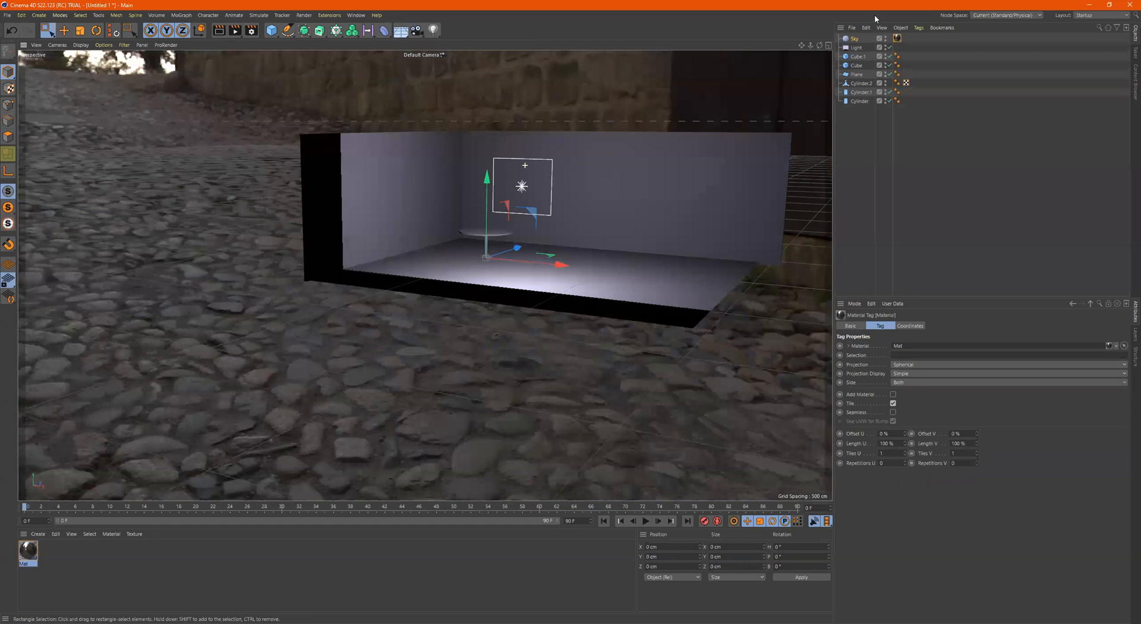
{"action": "left_click", "coordinate": [849, 37]}
{"action": "left_click_drag", "start_coordinate": [618, 199], "coordinate": [643, 223], "text": "alt"}
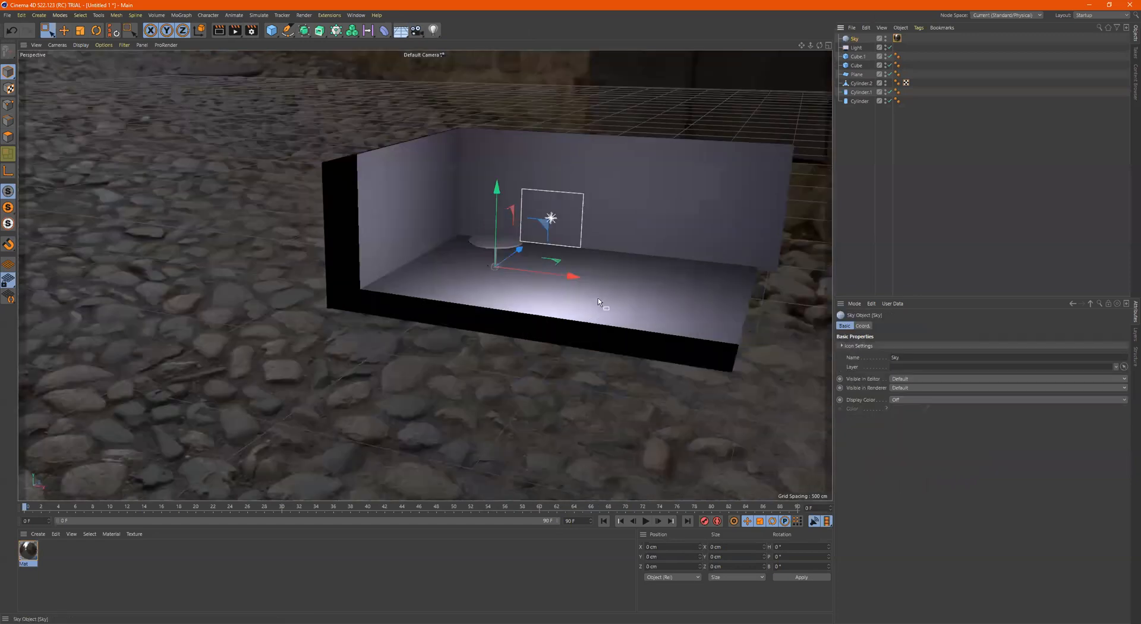
{"action": "key", "text": "r"}
{"action": "left_click_drag", "start_coordinate": [516, 280], "coordinate": [483, 291]}
{"action": "left_click_drag", "start_coordinate": [591, 286], "coordinate": [432, 271]}
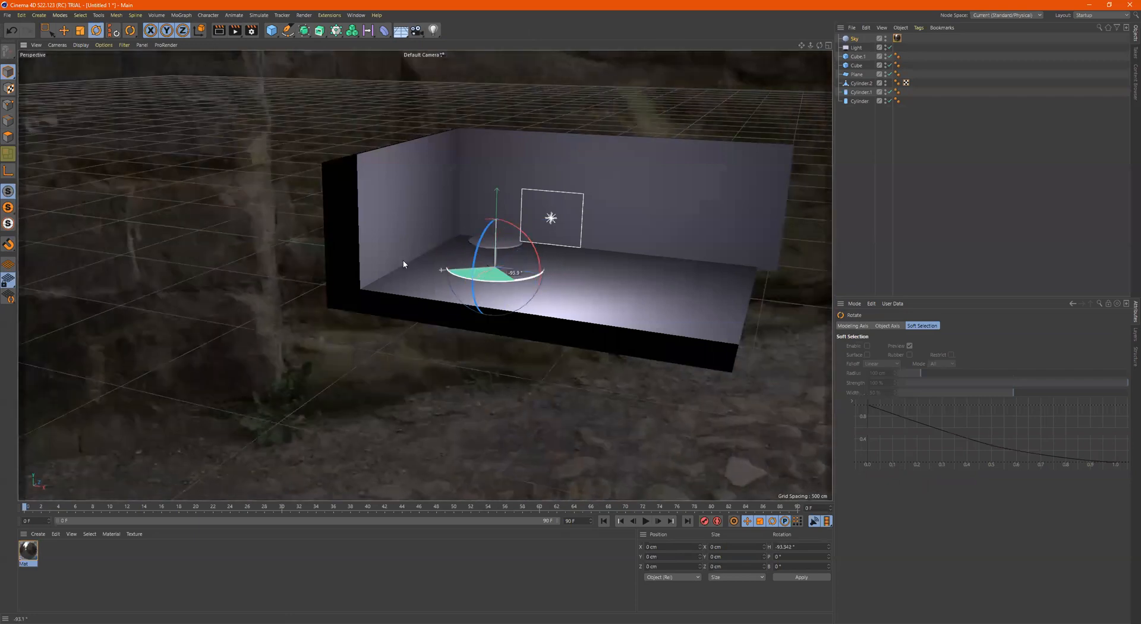
{"action": "left_click_drag", "start_coordinate": [607, 278], "coordinate": [612, 266]}
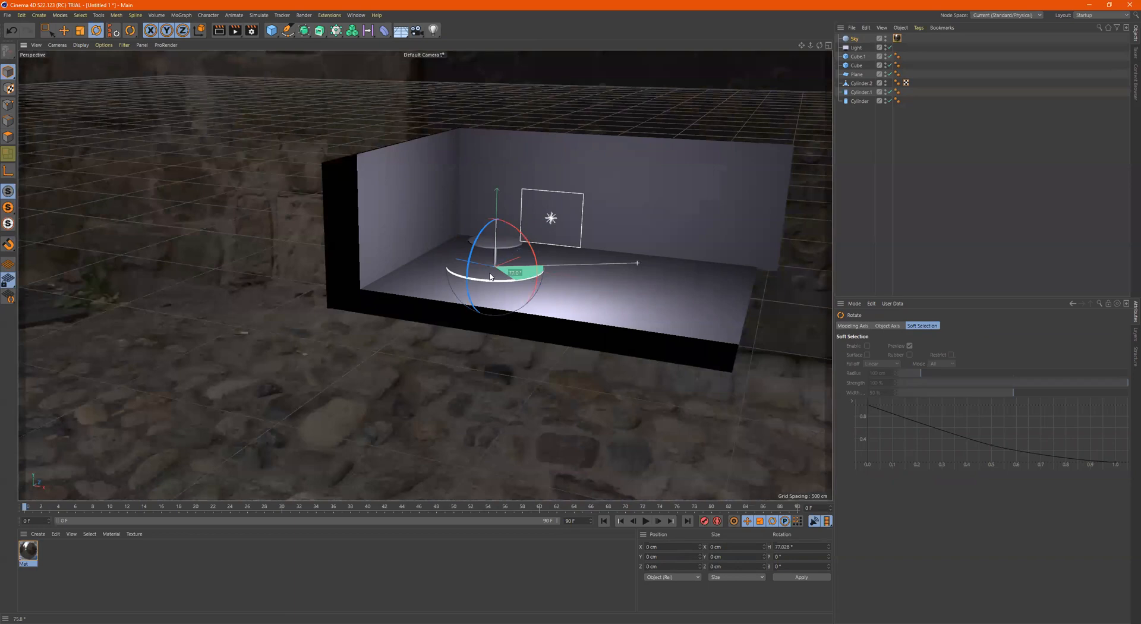
{"action": "left_click_drag", "start_coordinate": [491, 277], "coordinate": [530, 281]}
{"action": "left_click_drag", "start_coordinate": [685, 239], "coordinate": [559, 250]}
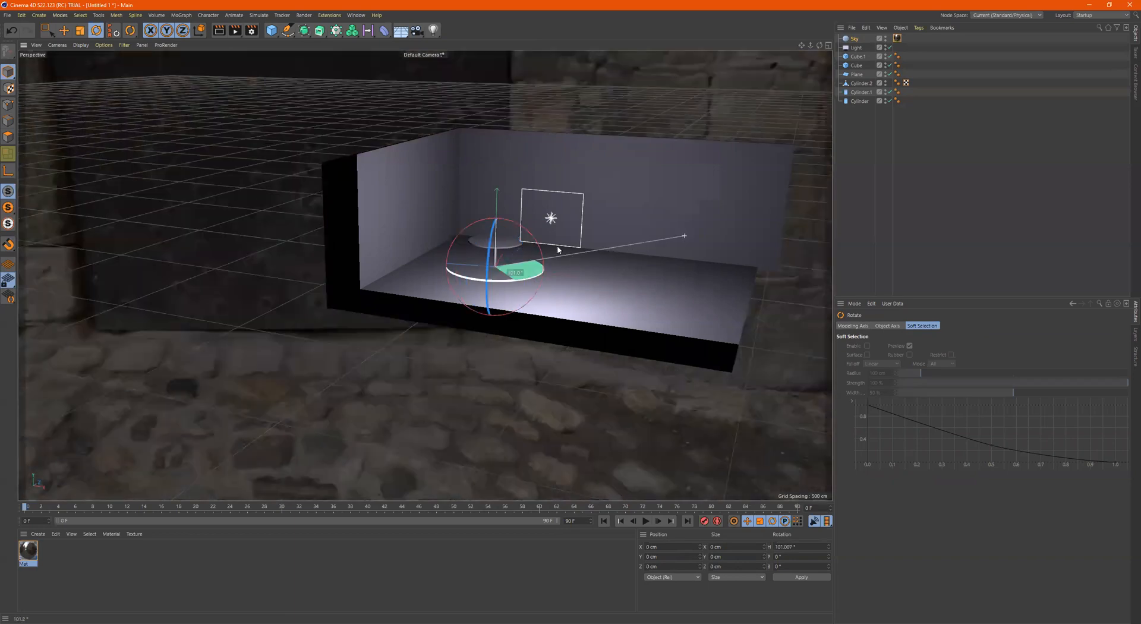
Add a standard camera framing the room's interior and the table, and make it the active viewport camera
{"action": "left_click_drag", "start_coordinate": [548, 200], "coordinate": [554, 211]}
{"action": "left_click_drag", "start_coordinate": [555, 215], "coordinate": [542, 240], "text": "alt"}
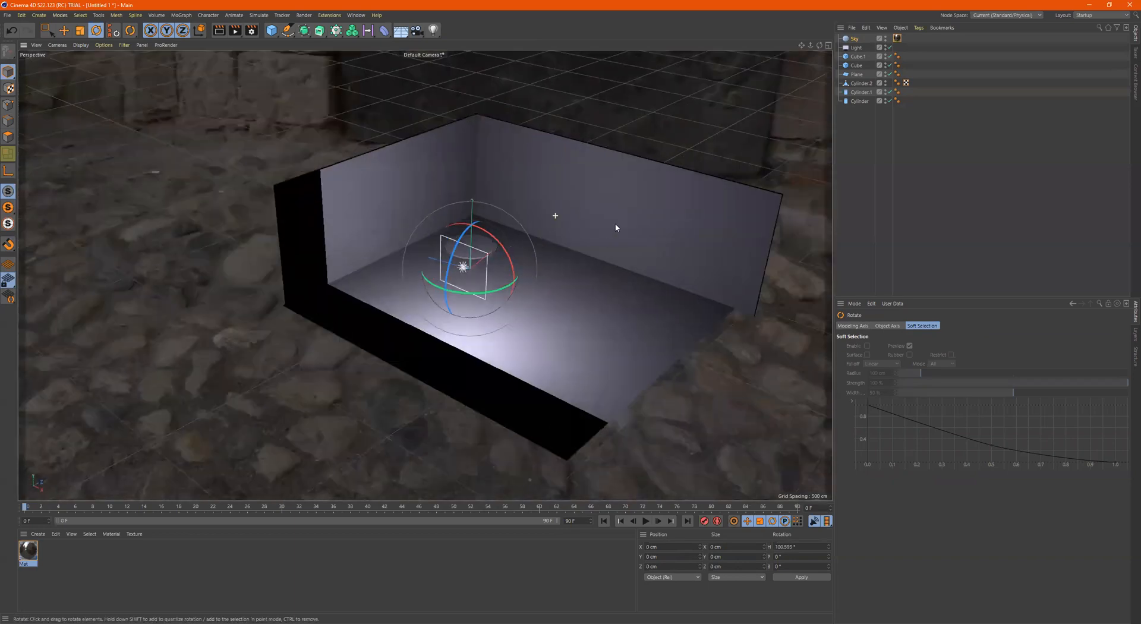
{"action": "left_click_drag", "start_coordinate": [485, 265], "coordinate": [515, 227], "text": "alt"}
{"action": "scroll", "coordinate": [516, 226], "scroll_direction": "up", "scroll_amount": 4}
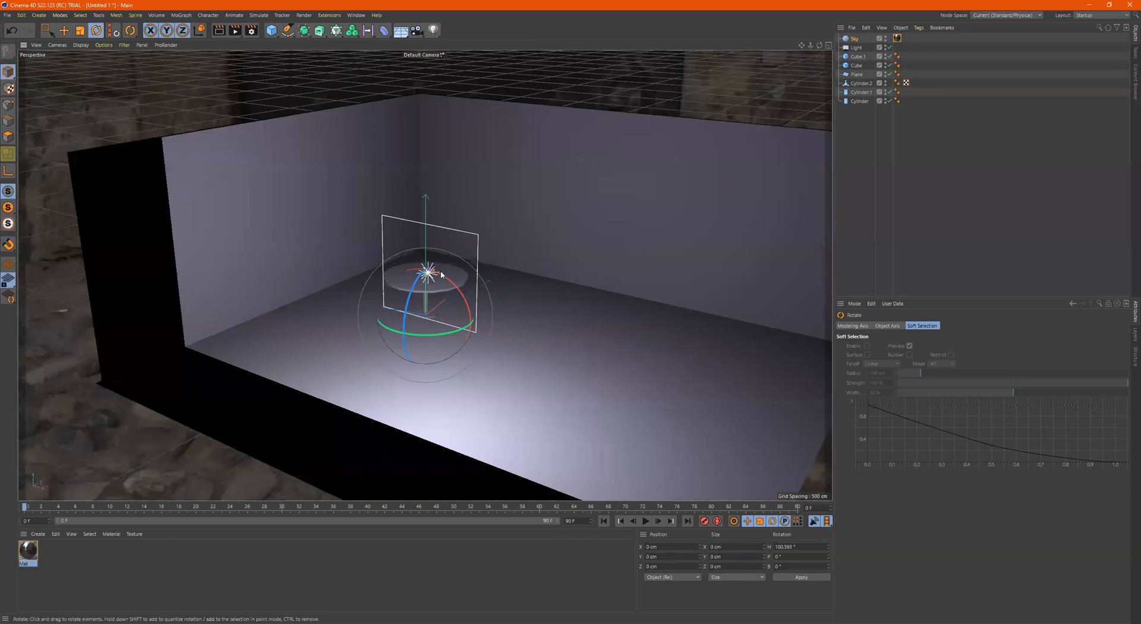
{"action": "middle_click_drag", "start_coordinate": [441, 272], "coordinate": [449, 270], "text": "alt"}
{"action": "left_click_drag", "start_coordinate": [469, 263], "coordinate": [407, 119], "text": "alt"}
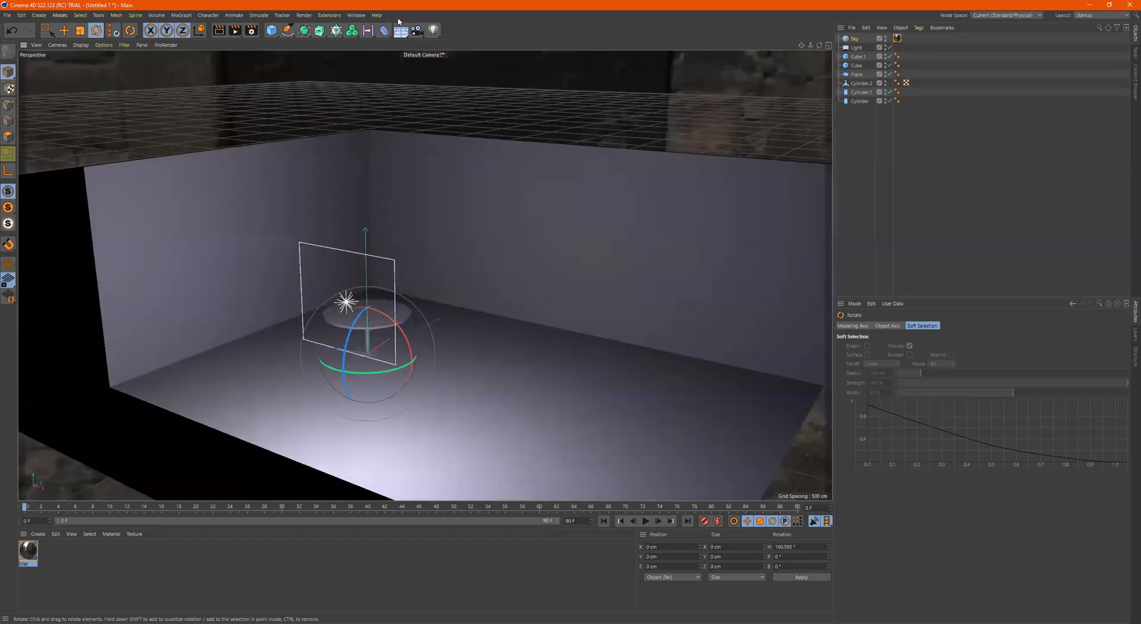
{"action": "left_click", "coordinate": [418, 30]}
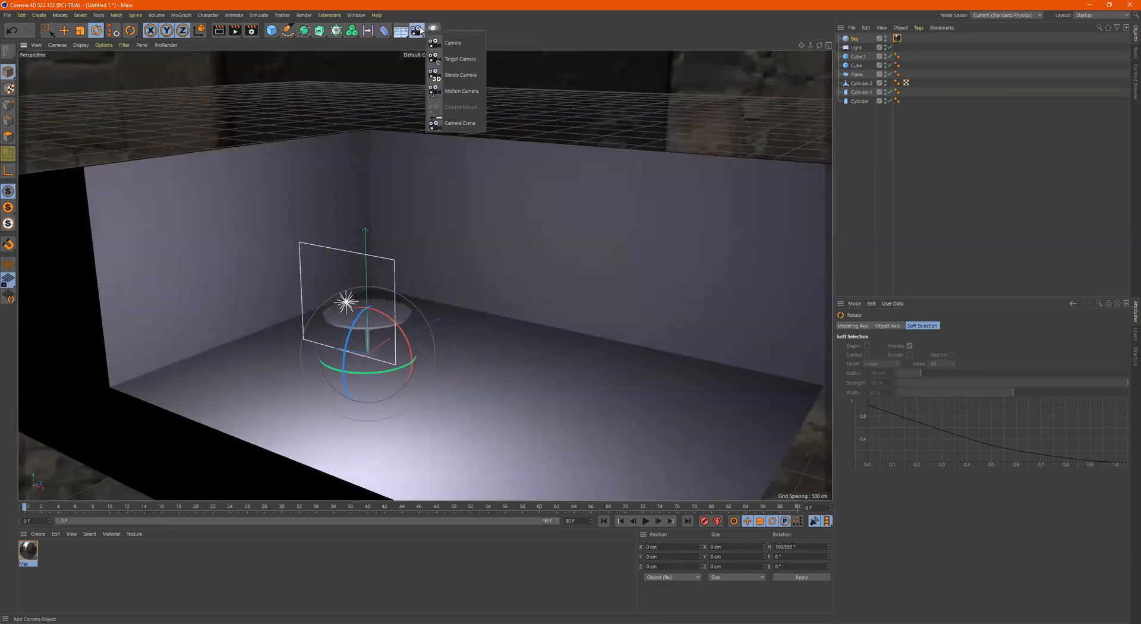
{"action": "left_click", "coordinate": [452, 43]}
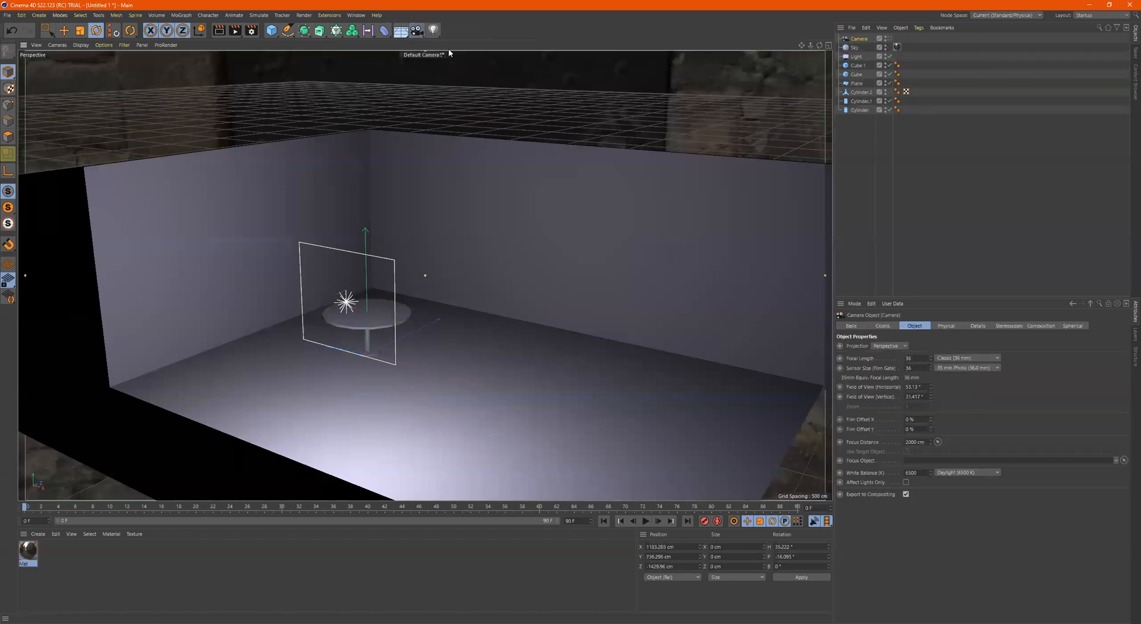
{"action": "left_click", "coordinate": [887, 38]}
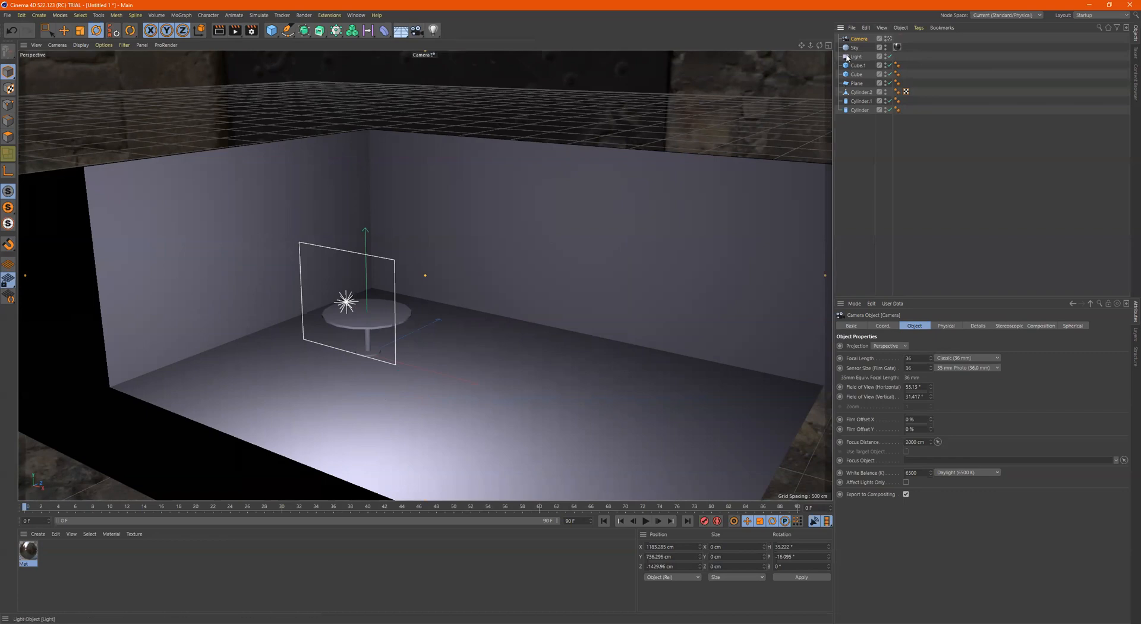
Rename the new camera as RenderCamera
{"action": "double_click", "coordinate": [860, 39]}
{"action": "left_click", "coordinate": [852, 39]}
{"action": "type", "text": "Render"}
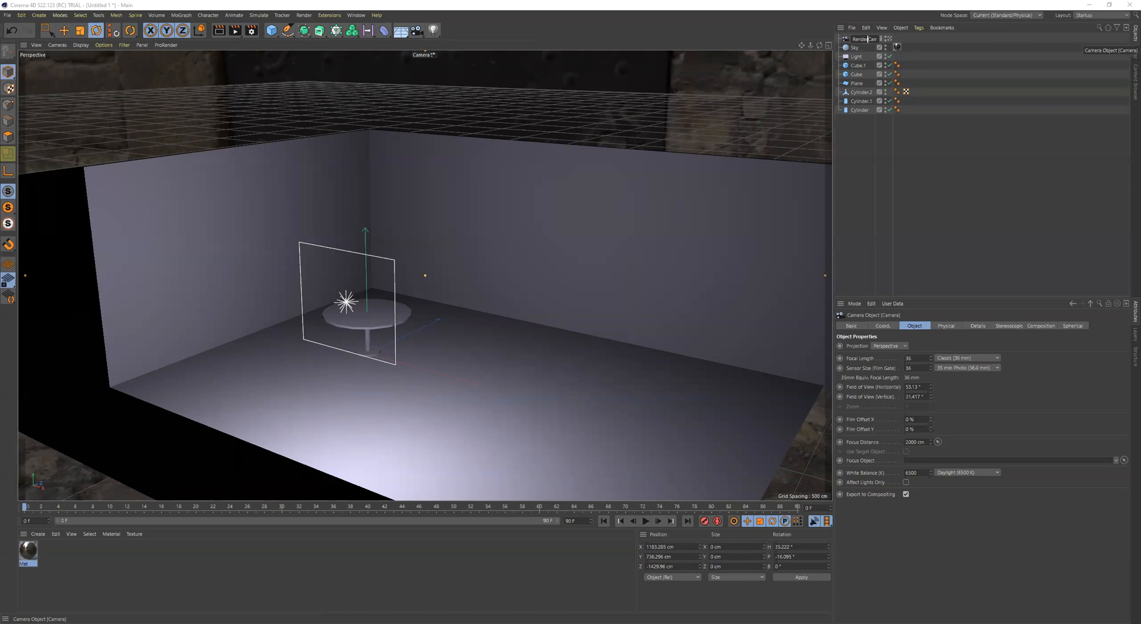
{"action": "key", "text": "Return"}
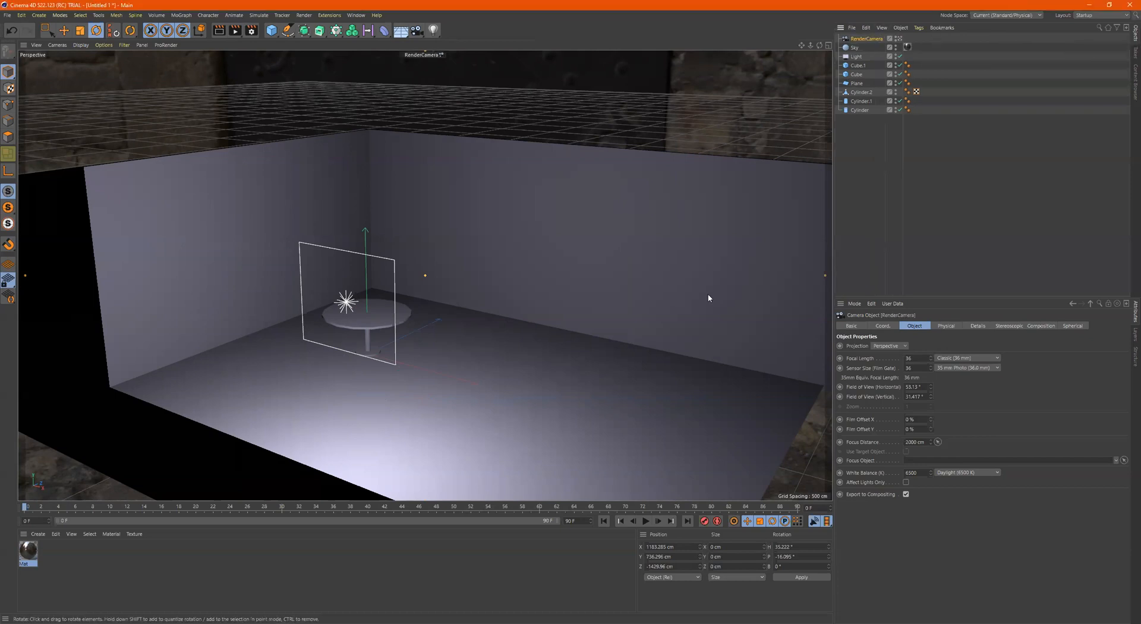
Reposition RenderCamera closer to the table so that the room's walls and floor fill the frame
{"action": "scroll", "coordinate": [515, 303], "scroll_direction": "up", "scroll_amount": 5}
{"action": "right_click_drag", "start_coordinate": [445, 191], "coordinate": [461, 186], "text": "alt"}
{"action": "left_click_drag", "start_coordinate": [419, 165], "coordinate": [409, 160], "text": "alt"}
{"action": "middle_click_drag", "start_coordinate": [358, 173], "coordinate": [350, 199], "text": "alt"}
{"action": "right_click_drag", "start_coordinate": [350, 199], "coordinate": [375, 188], "text": "alt"}
{"action": "left_click_drag", "start_coordinate": [375, 189], "coordinate": [376, 179], "text": "alt"}
{"action": "middle_click_drag", "start_coordinate": [376, 179], "coordinate": [357, 183], "text": "alt"}
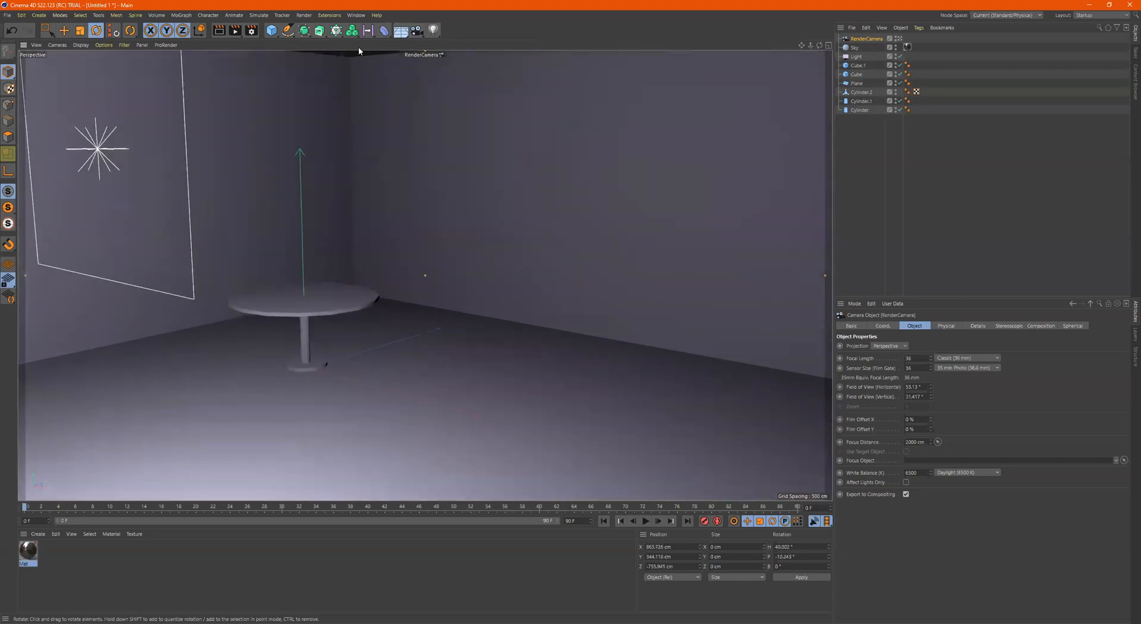
Render the RenderCamera view to the Picture Viewer and inspect the image as it is calculated
{"action": "left_click", "coordinate": [236, 29]}
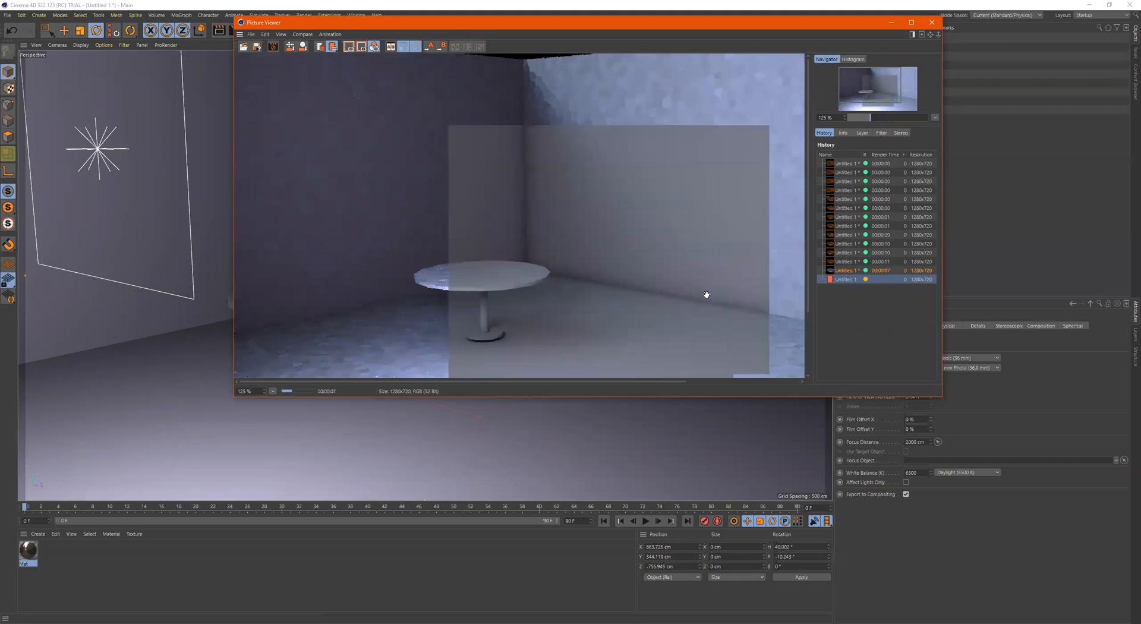
{"action": "scroll", "coordinate": [628, 270], "scroll_direction": "down", "scroll_amount": 2}
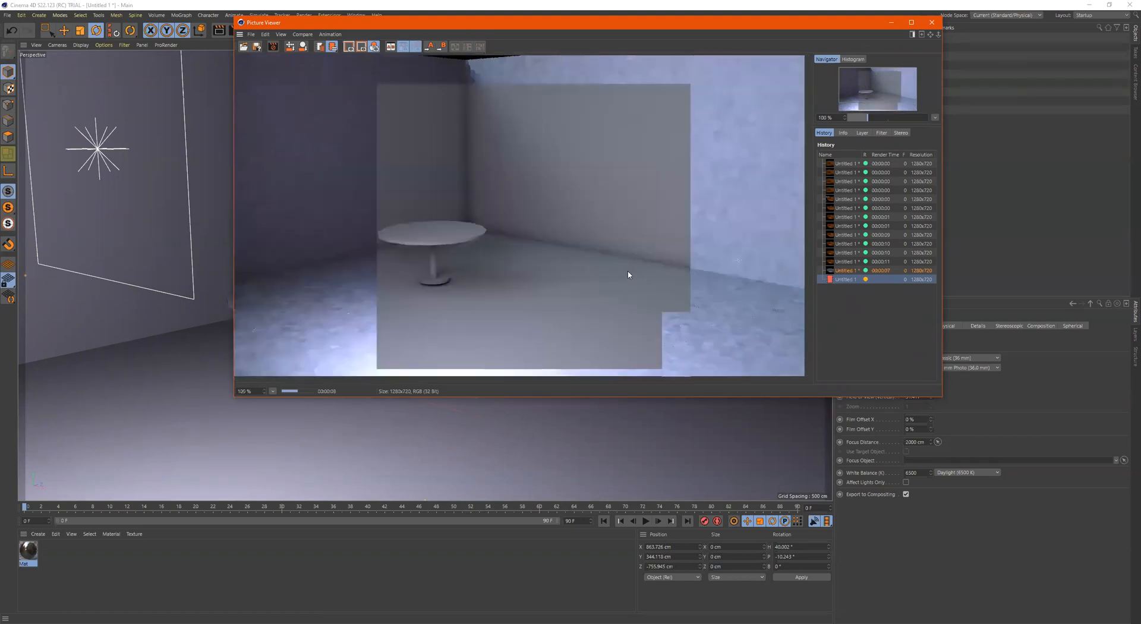
{"action": "scroll", "coordinate": [627, 272], "scroll_direction": "down", "scroll_amount": 1}
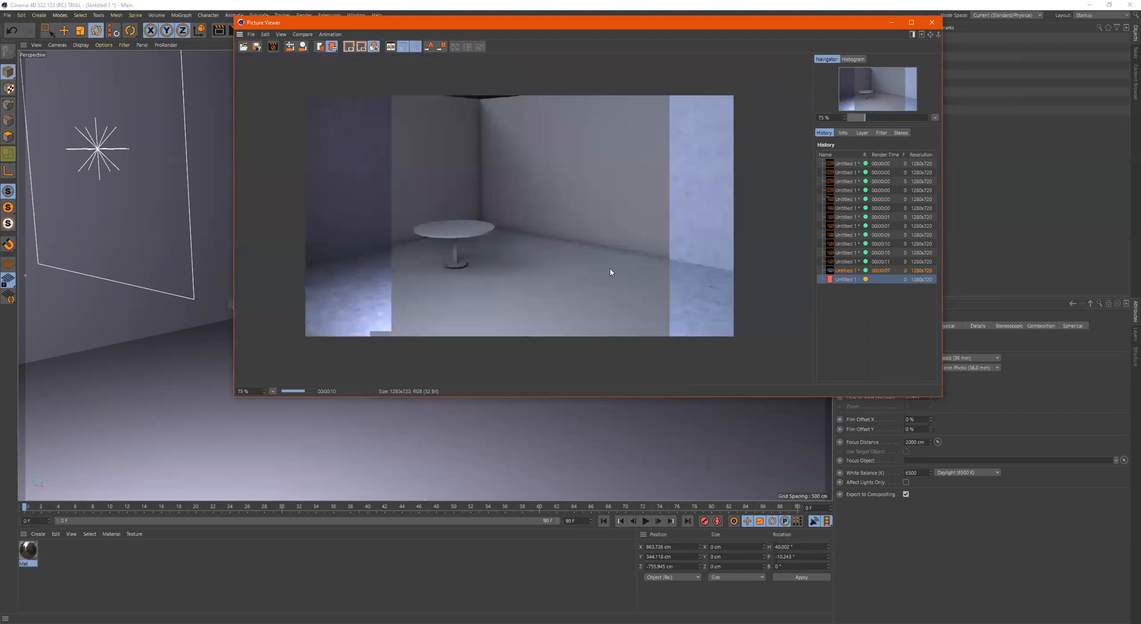
{"action": "scroll", "coordinate": [611, 272], "scroll_direction": "up", "scroll_amount": 2}
{"action": "scroll", "coordinate": [611, 272], "scroll_direction": "down", "scroll_amount": 2}
{"action": "scroll", "coordinate": [611, 273], "scroll_direction": "up", "scroll_amount": 2}
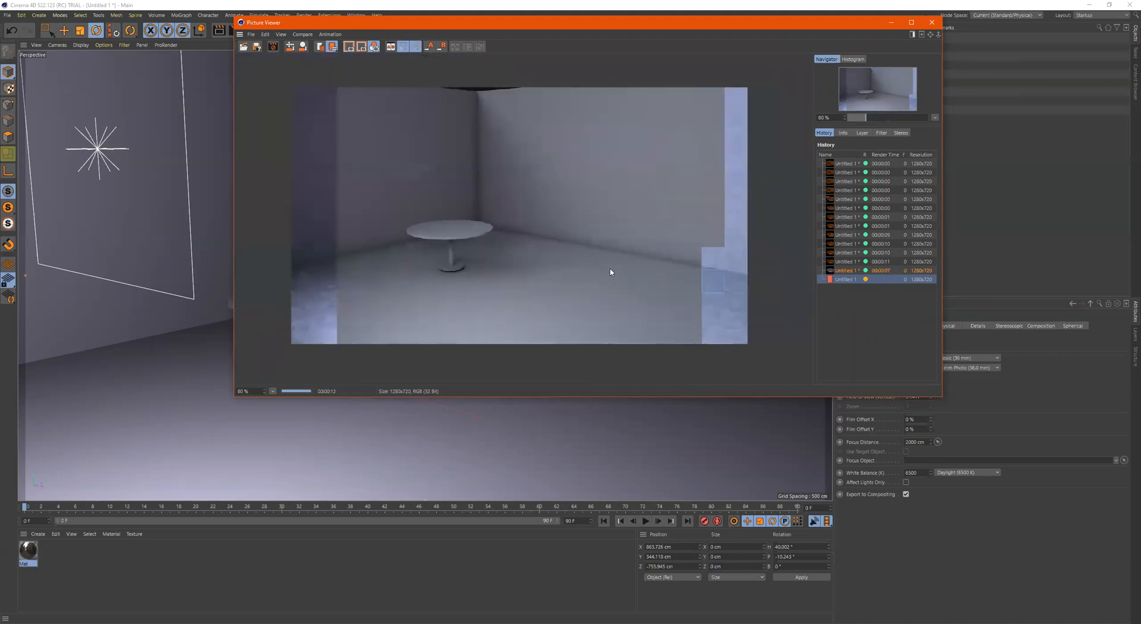
{"action": "scroll", "coordinate": [647, 272], "scroll_direction": "down", "scroll_amount": 1}
{"action": "scroll", "coordinate": [647, 272], "scroll_direction": "up", "scroll_amount": 2}
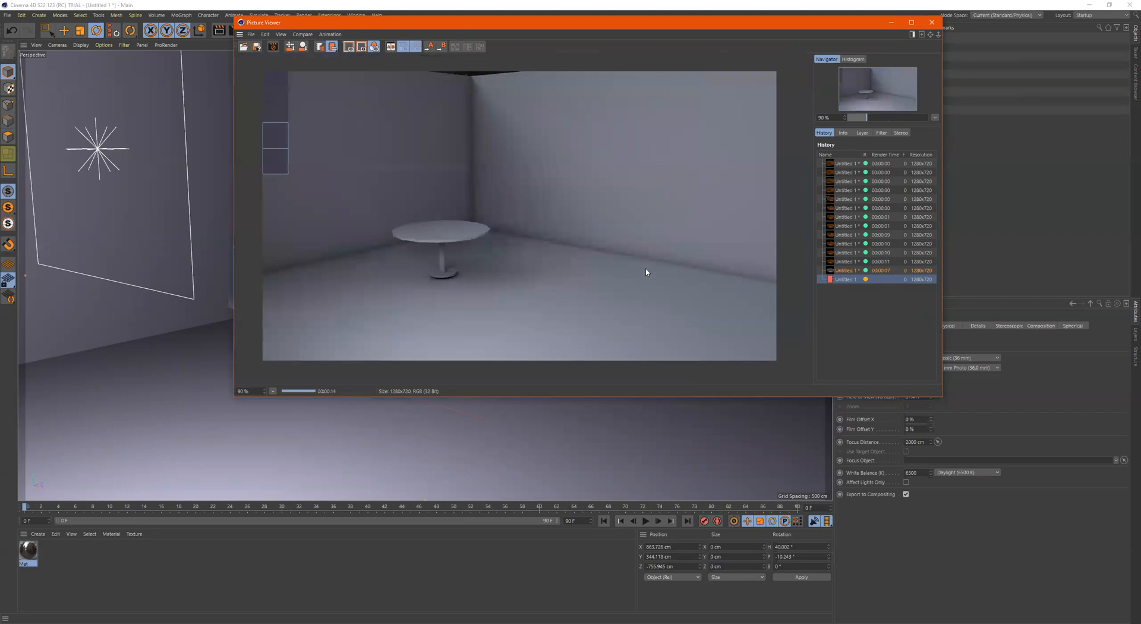
{"action": "scroll", "coordinate": [646, 272], "scroll_direction": "down", "scroll_amount": 1}
{"action": "scroll", "coordinate": [646, 273], "scroll_direction": "up", "scroll_amount": 5}
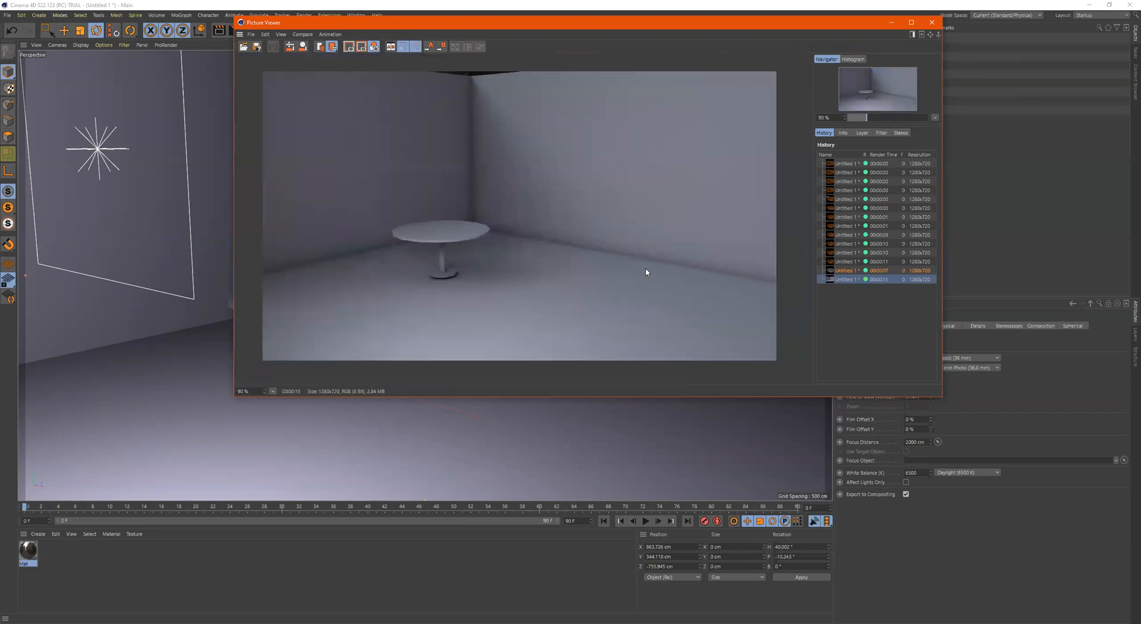
{"action": "scroll", "coordinate": [601, 265], "scroll_direction": "down", "scroll_amount": 5}
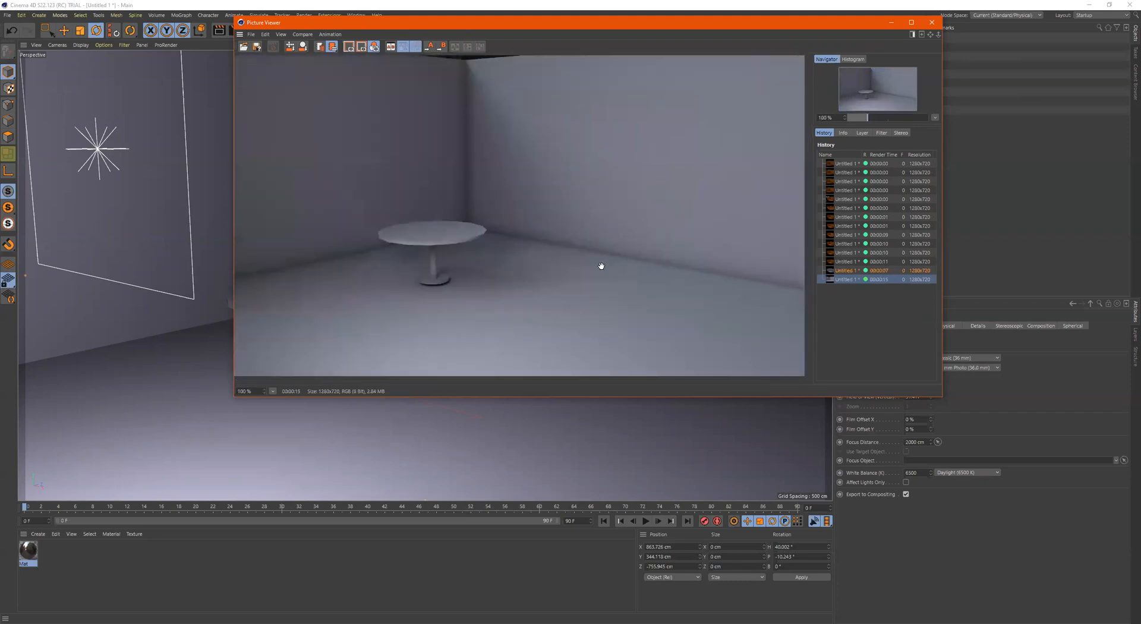
Compare the sky-lit render with the previous render in the history, and close the Picture Viewer
{"action": "left_click", "coordinate": [884, 243]}
{"action": "left_click", "coordinate": [834, 271]}
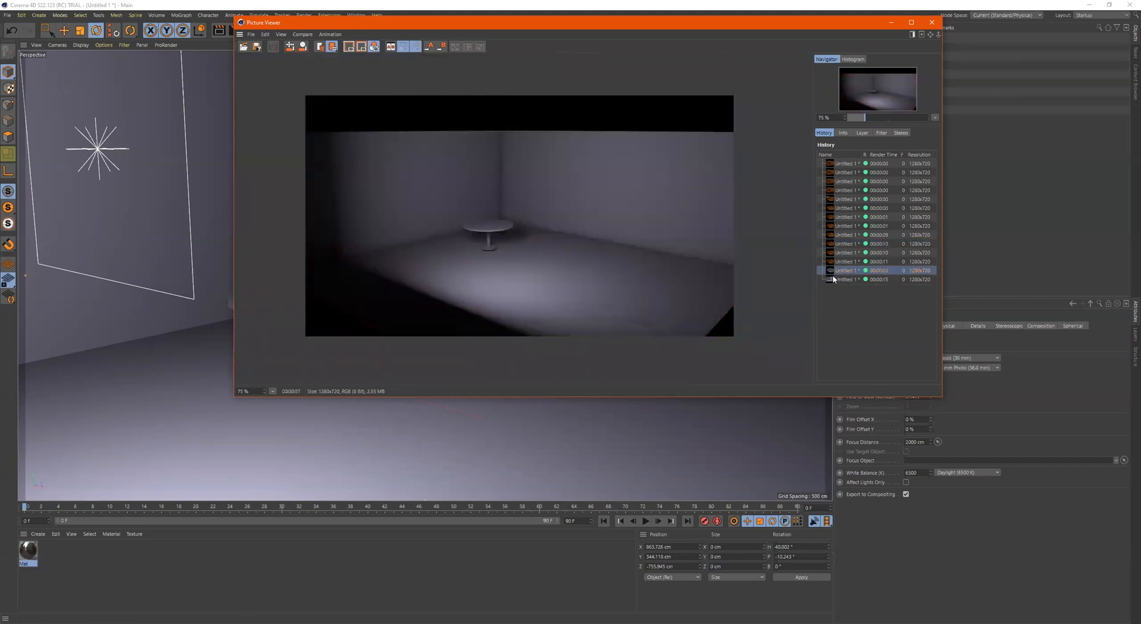
{"action": "left_click", "coordinate": [837, 279]}
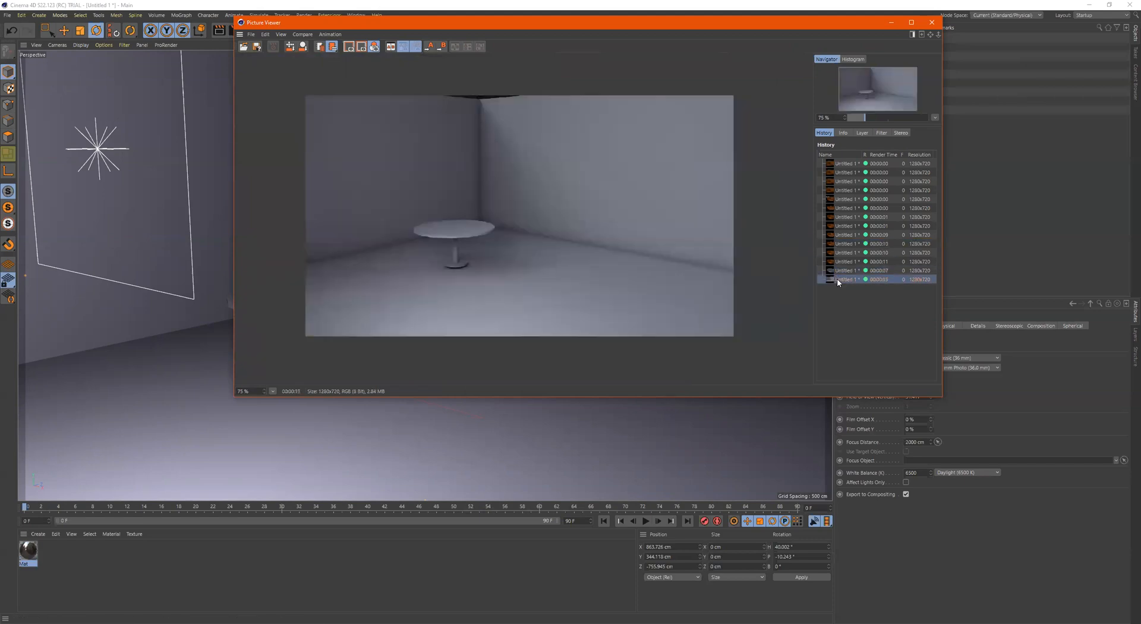
{"action": "left_click", "coordinate": [931, 23]}
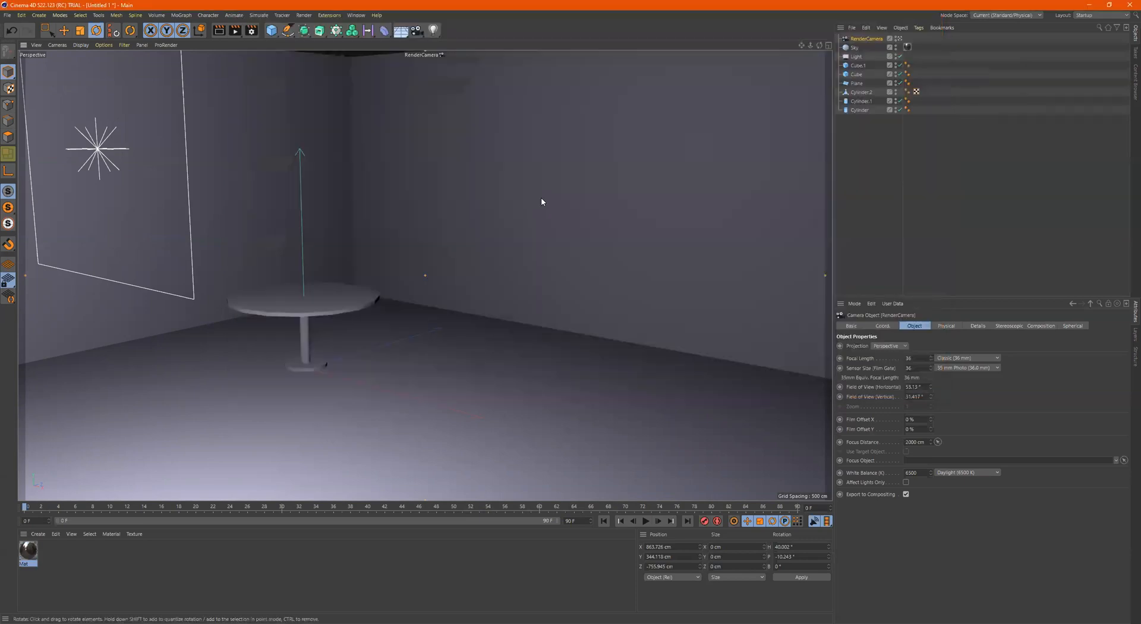
Return to the default camera and examine the sky image surrounding the room from outside
{"action": "left_click", "coordinate": [899, 39]}
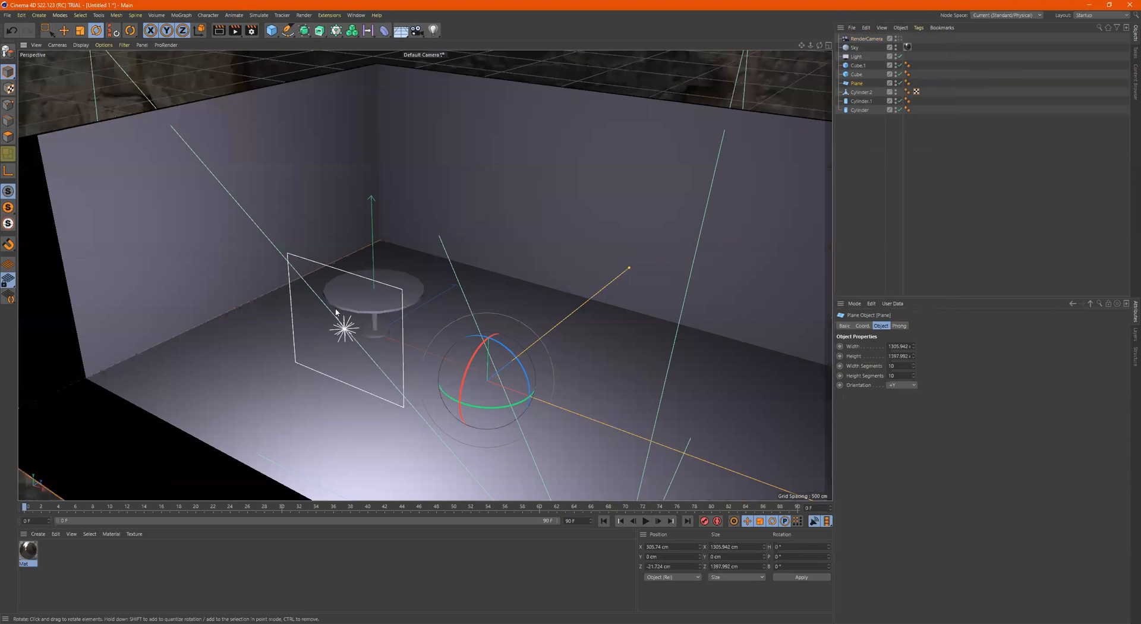
{"action": "left_click_drag", "start_coordinate": [336, 312], "coordinate": [350, 310], "text": "alt"}
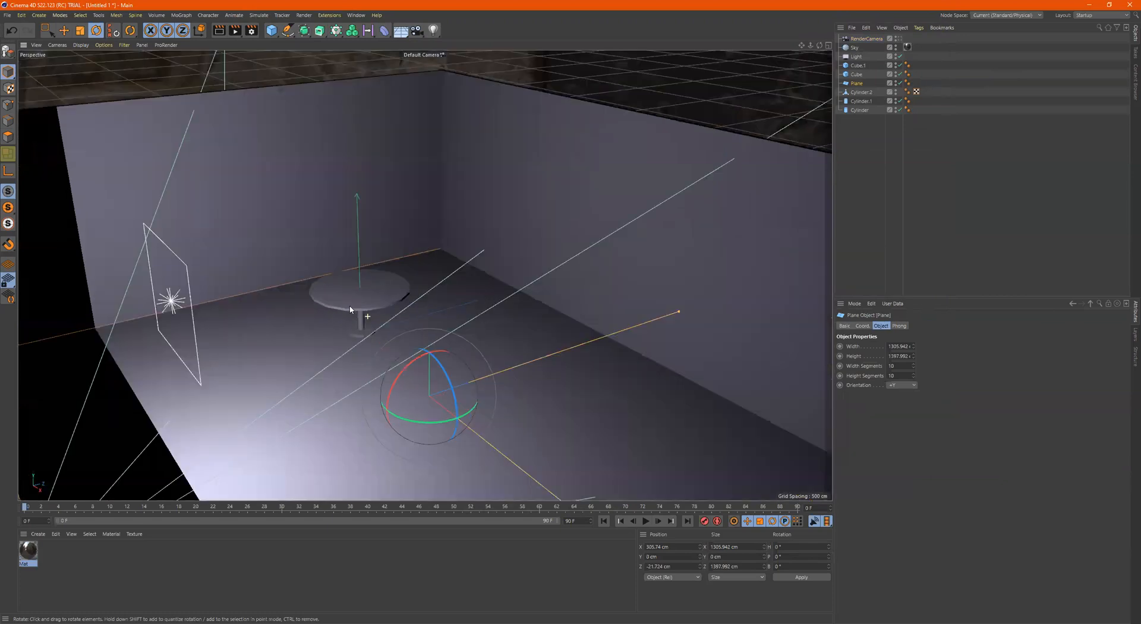
{"action": "scroll", "coordinate": [414, 288], "scroll_direction": "down", "scroll_amount": 5}
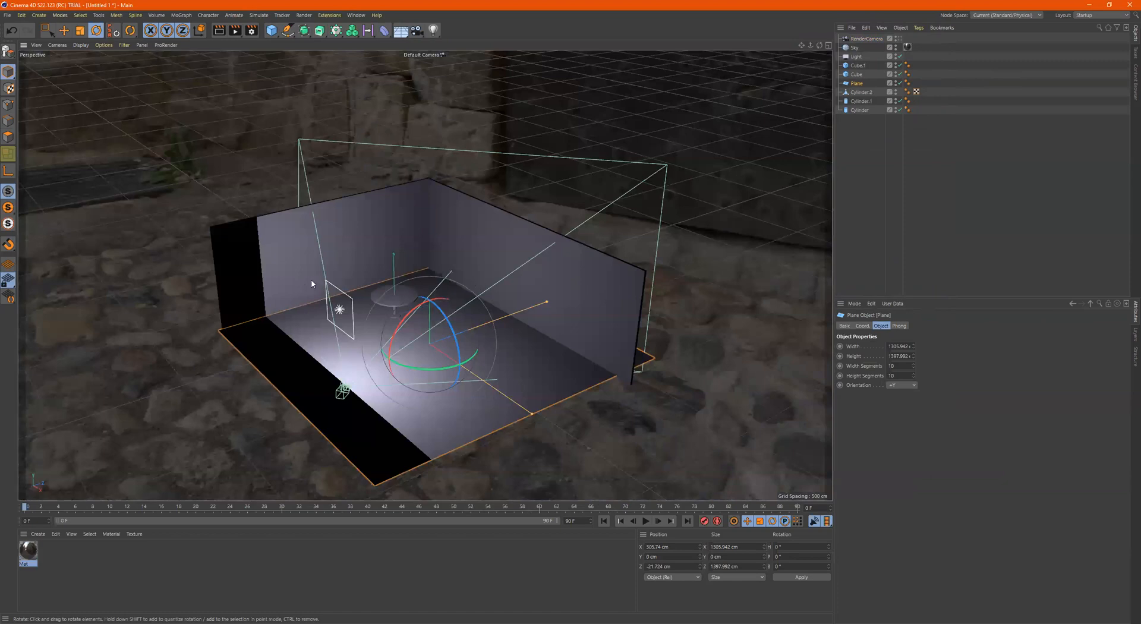
{"action": "scroll", "coordinate": [288, 261], "scroll_direction": "down", "scroll_amount": 5}
{"action": "left_click_drag", "start_coordinate": [183, 220], "coordinate": [128, 228], "text": "alt"}
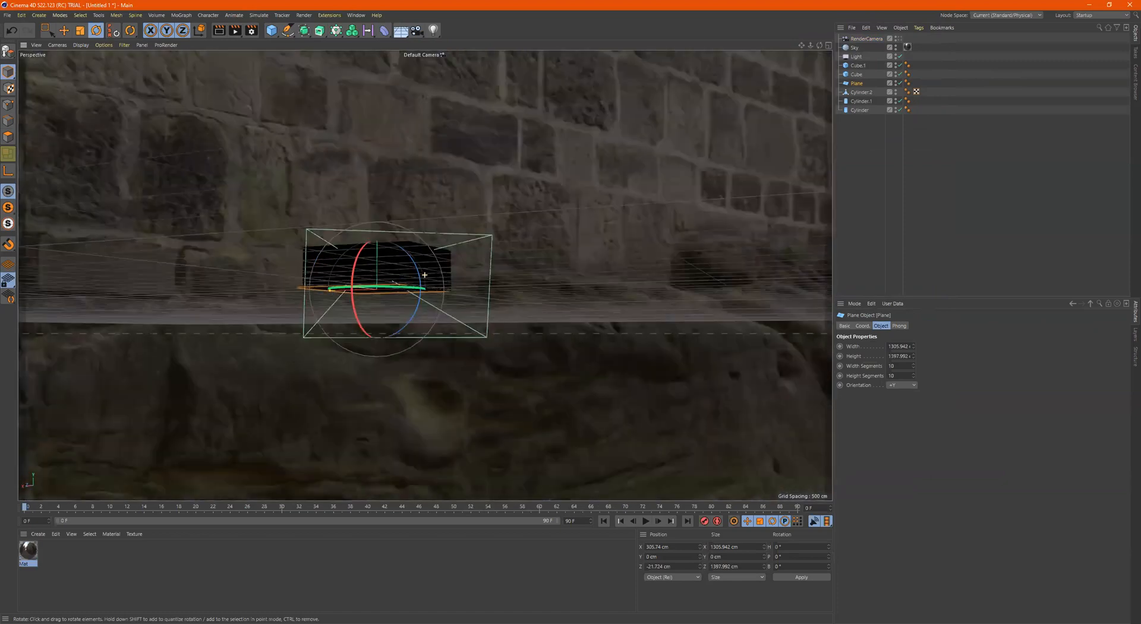
{"action": "left_click_drag", "start_coordinate": [652, 190], "coordinate": [693, 173], "text": "alt"}
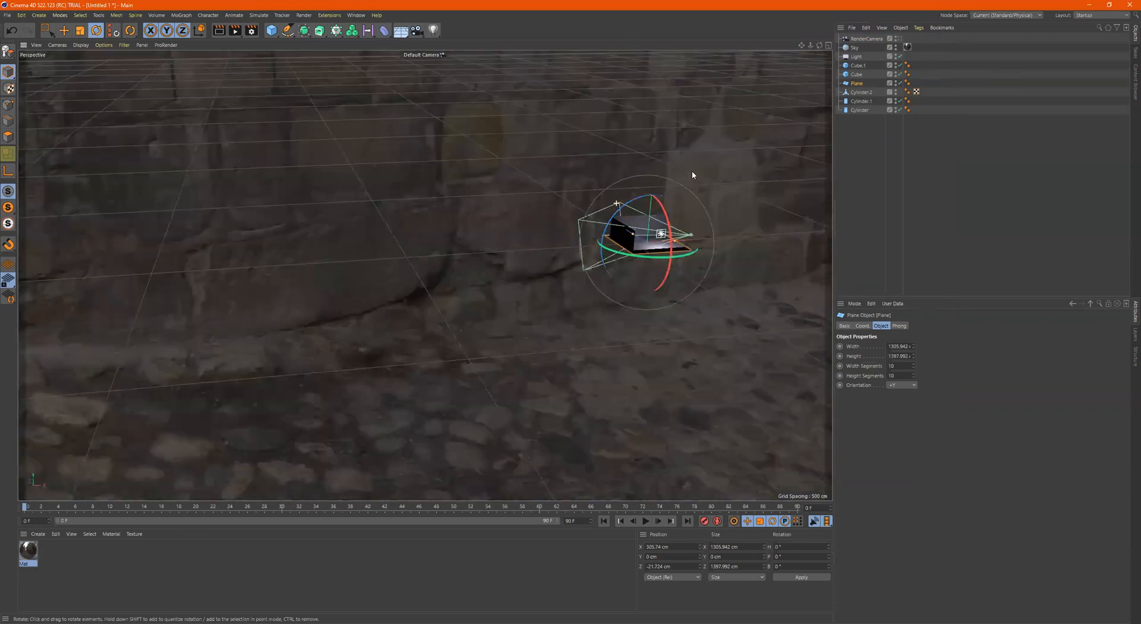
{"action": "left_click_drag", "start_coordinate": [704, 261], "coordinate": [788, 269], "text": "alt"}
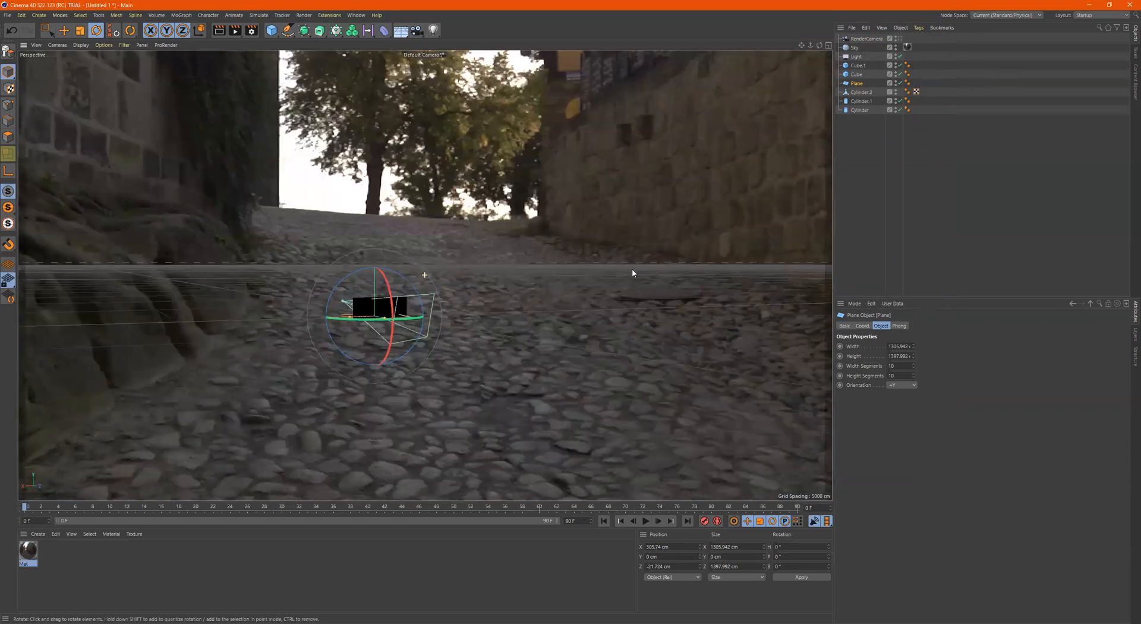
Rotate the Sky object to a heading of about 131.2°, a pitch of 5° and a bank of -0.7°
{"action": "left_click_drag", "start_coordinate": [622, 258], "coordinate": [408, 321], "text": "alt"}
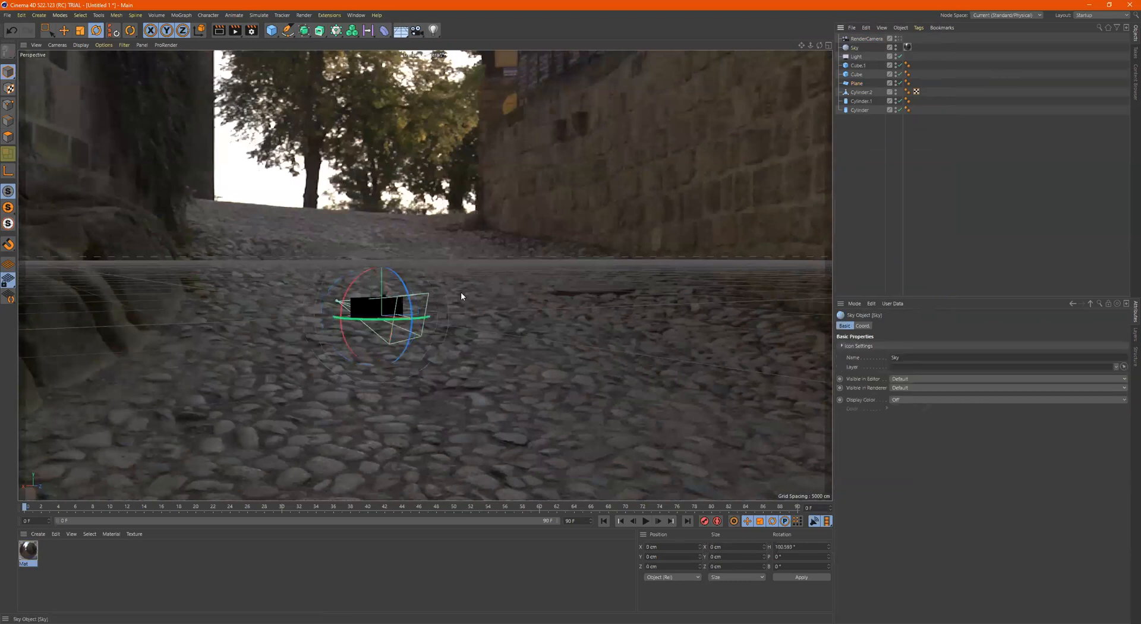
{"action": "left_click_drag", "start_coordinate": [389, 318], "coordinate": [412, 326]}
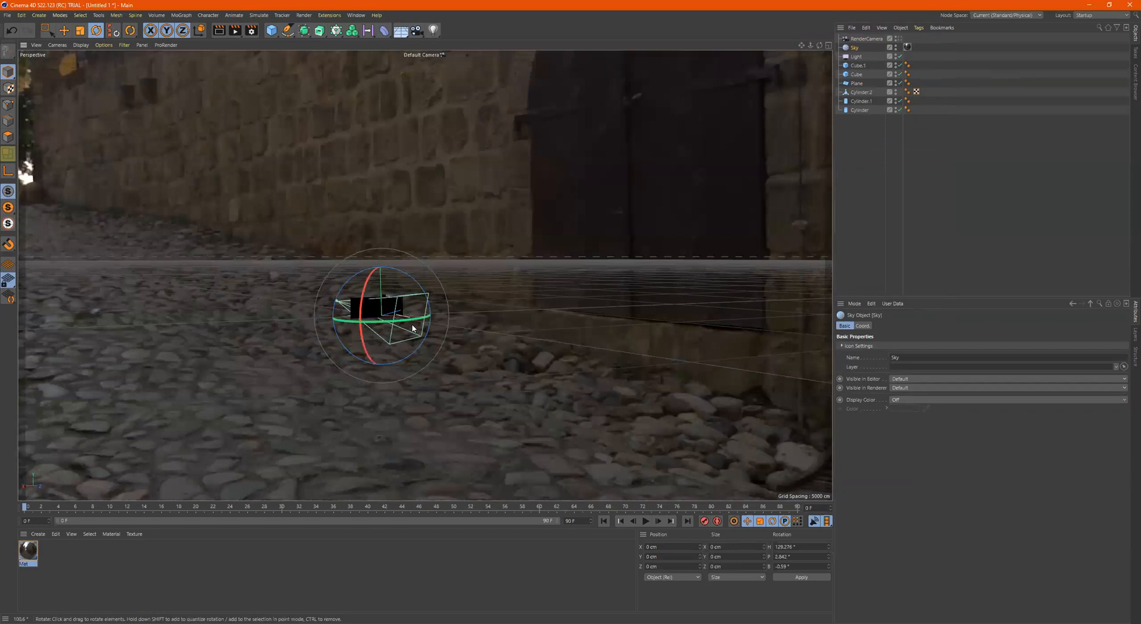
{"action": "left_click_drag", "start_coordinate": [569, 306], "coordinate": [534, 341], "text": "alt"}
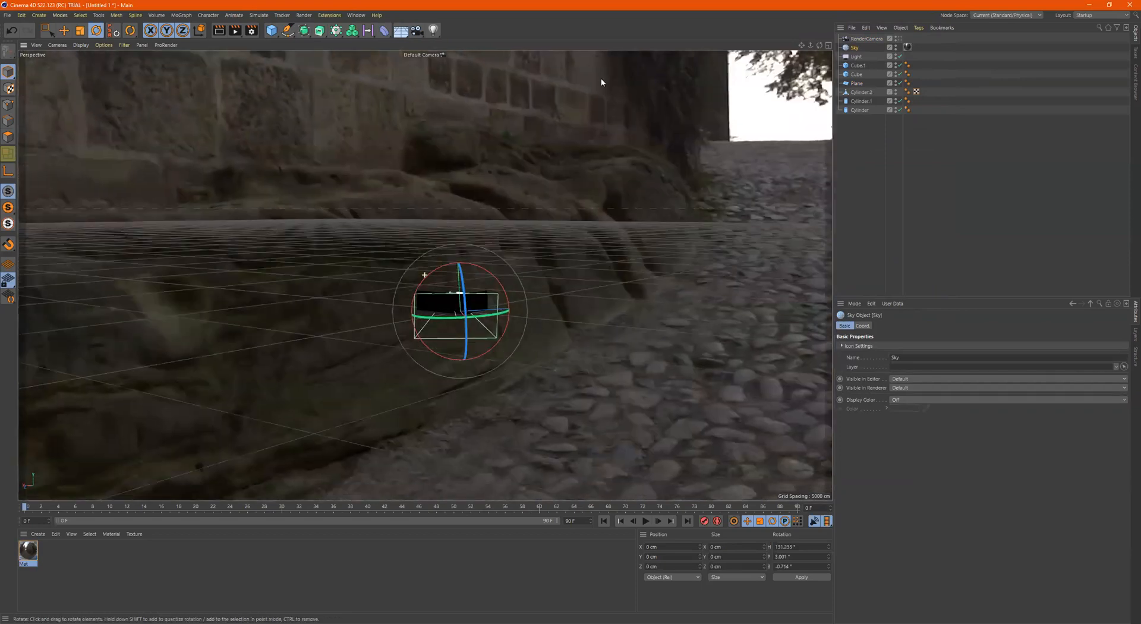
{"action": "left_click_drag", "start_coordinate": [455, 265], "coordinate": [454, 250], "text": "alt"}
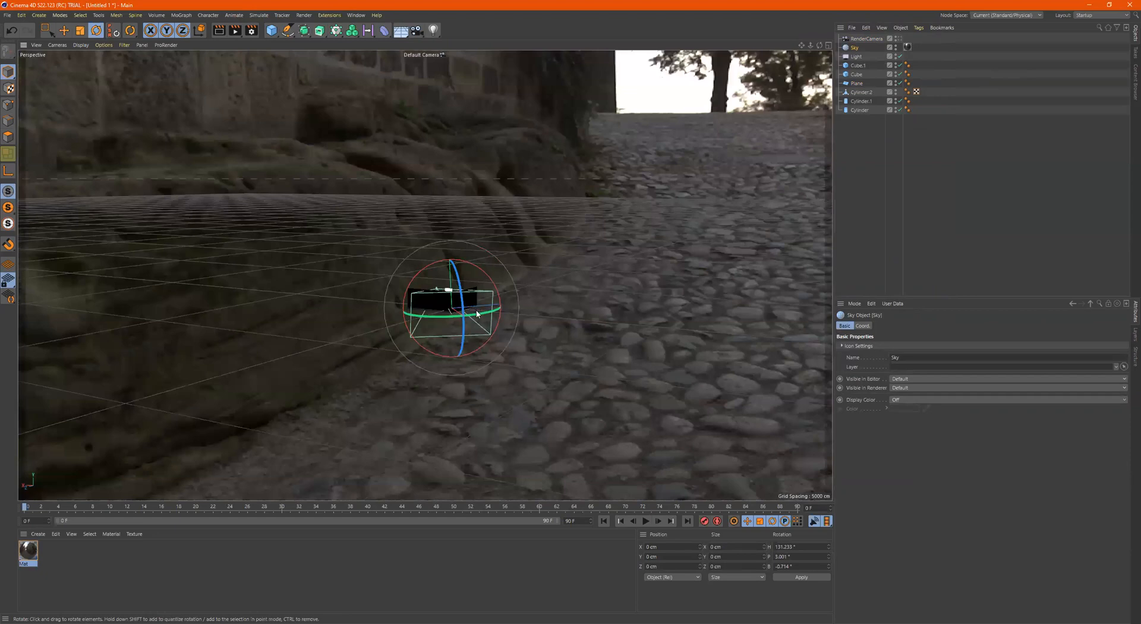
{"action": "left_click_drag", "start_coordinate": [475, 308], "coordinate": [459, 268], "text": "alt"}
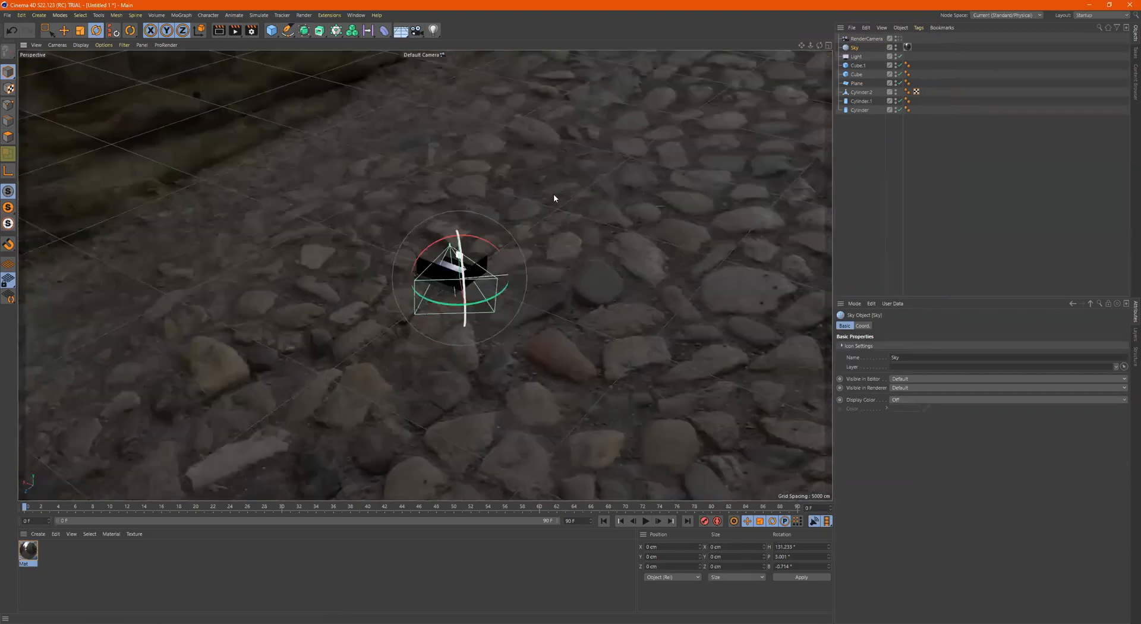
Rotate the Sky object to a heading of about 166.3°, a pitch of 2° and a bank of -2.3°, and render the RenderCamera view
{"action": "left_click_drag", "start_coordinate": [432, 207], "coordinate": [470, 321], "text": "alt"}
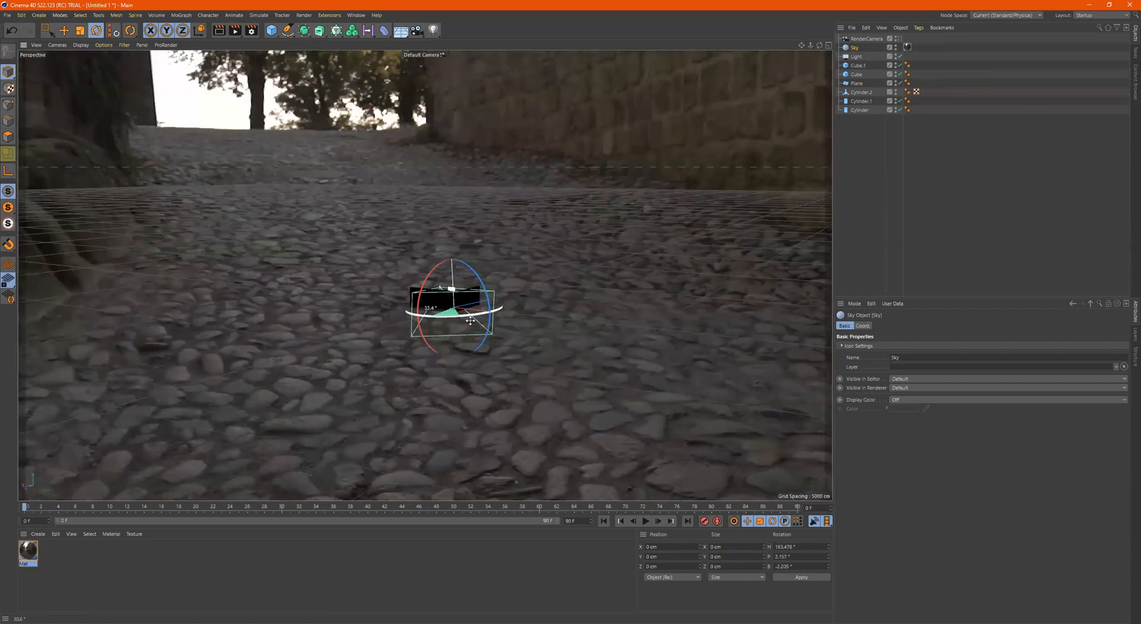
{"action": "left_click", "coordinate": [899, 39]}
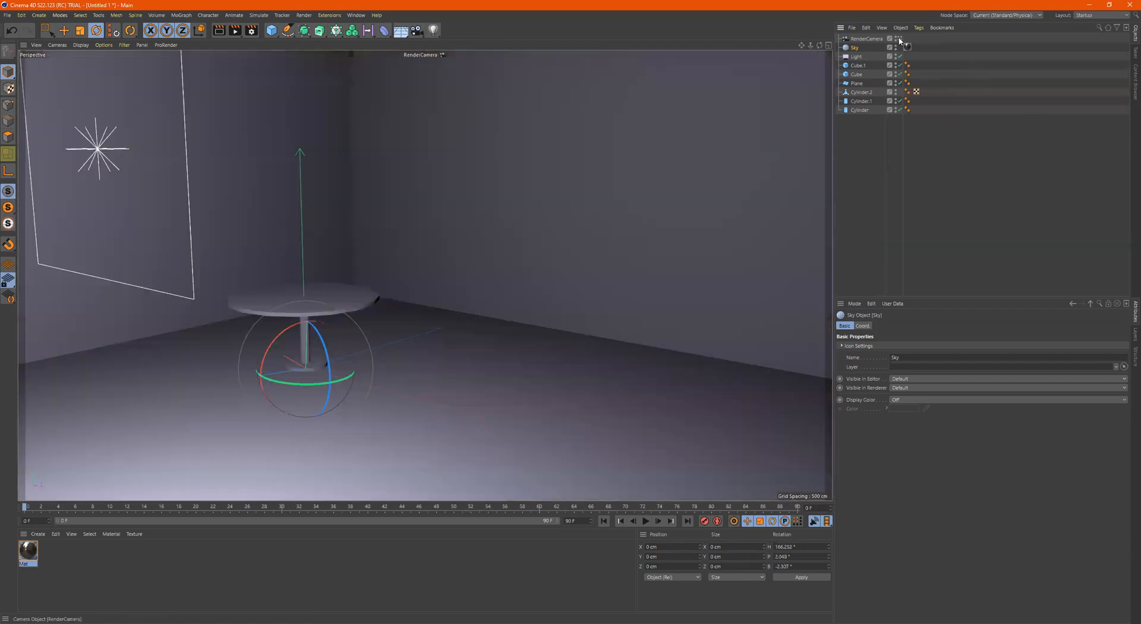
{"action": "left_click", "coordinate": [236, 31]}
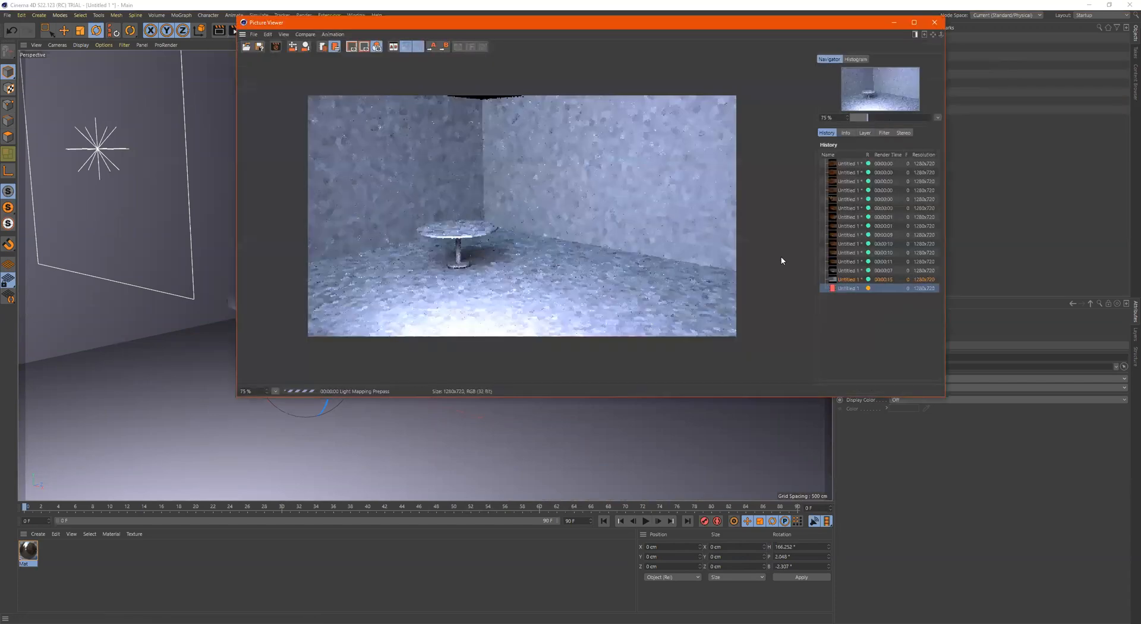
Compare the new sky-rotation render with the previous render in the history, and close the Picture Viewer
{"action": "left_click", "coordinate": [845, 280]}
{"action": "left_click", "coordinate": [846, 288]}
{"action": "left_click", "coordinate": [846, 280]}
{"action": "left_click", "coordinate": [847, 288]}
{"action": "left_click", "coordinate": [847, 281]}
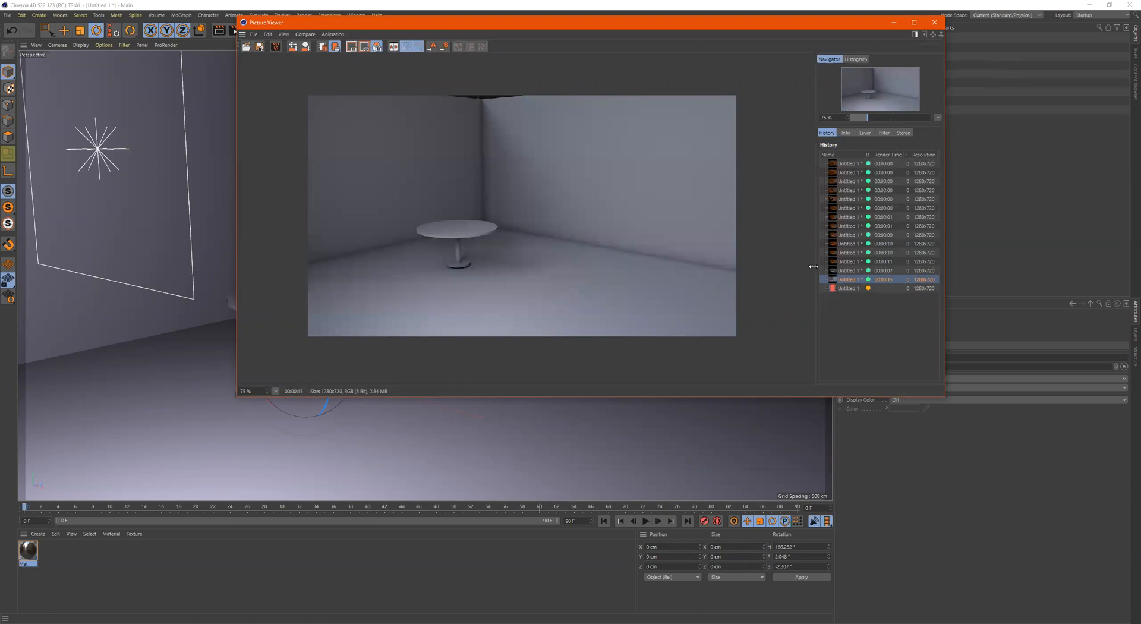
{"action": "left_click", "coordinate": [846, 288]}
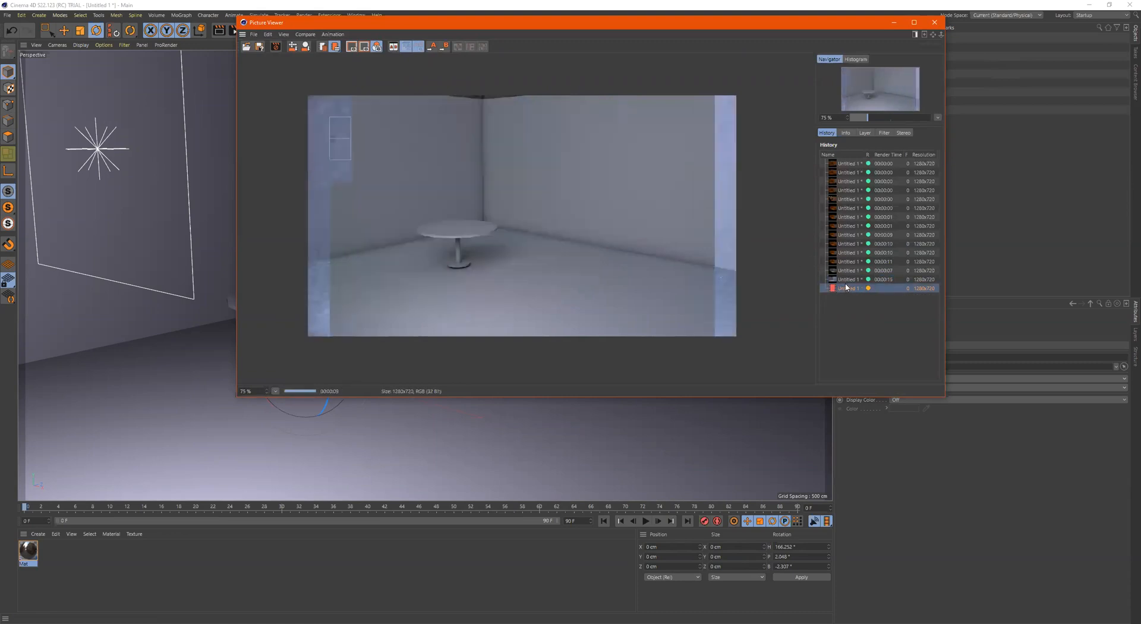
{"action": "left_click", "coordinate": [849, 280]}
{"action": "left_click", "coordinate": [849, 286]}
{"action": "left_click", "coordinate": [848, 282]}
{"action": "left_click", "coordinate": [849, 286]}
{"action": "left_click", "coordinate": [848, 282]}
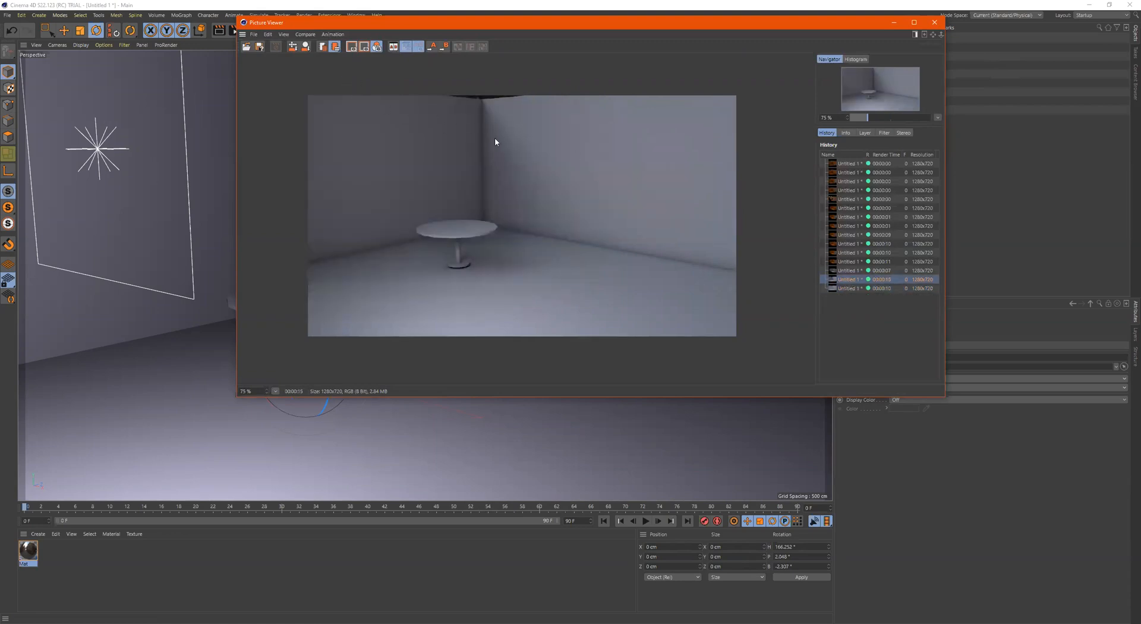
{"action": "left_click", "coordinate": [848, 288]}
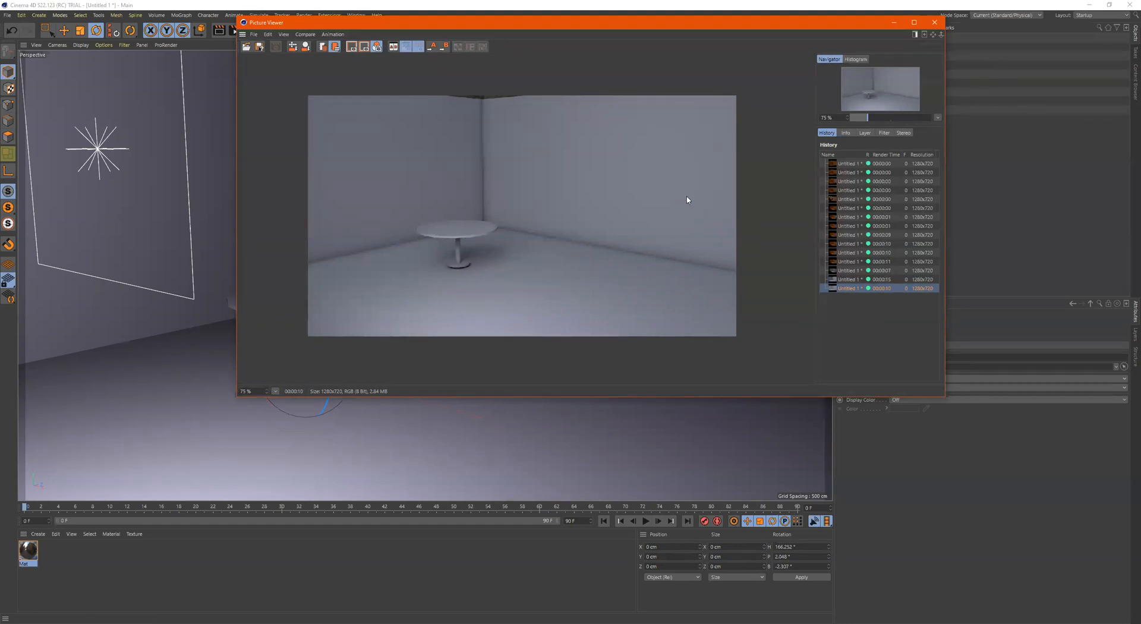
{"action": "left_click", "coordinate": [935, 23]}
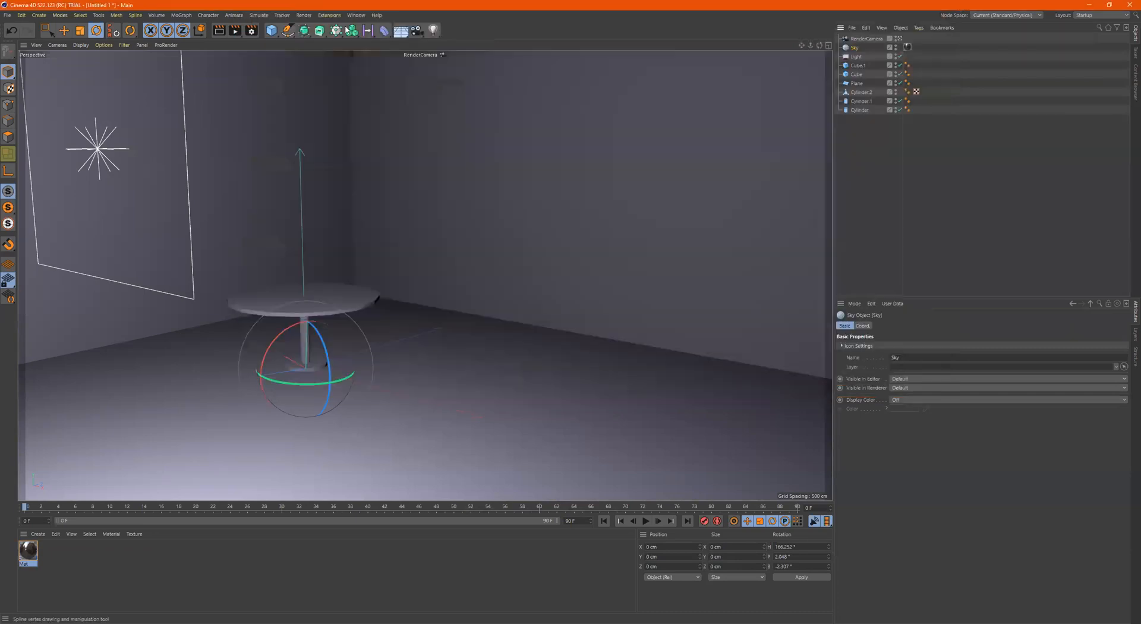
Set the Physical renderer's sampler to Progressive in the render settings and render to the Picture Viewer
{"action": "left_click", "coordinate": [253, 30]}
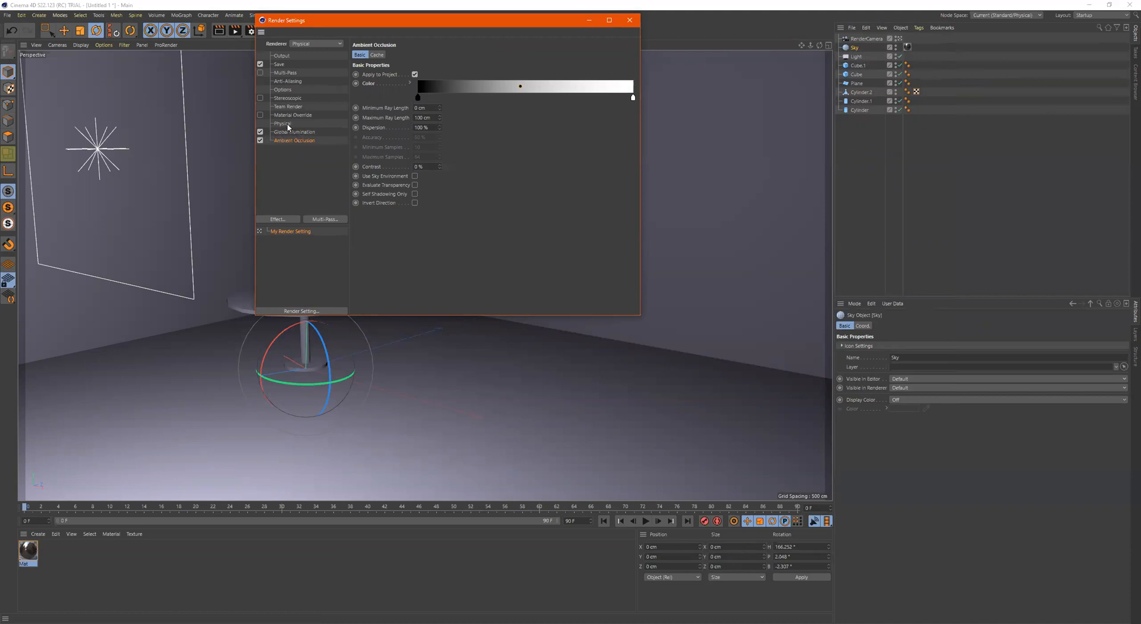
{"action": "left_click", "coordinate": [286, 124]}
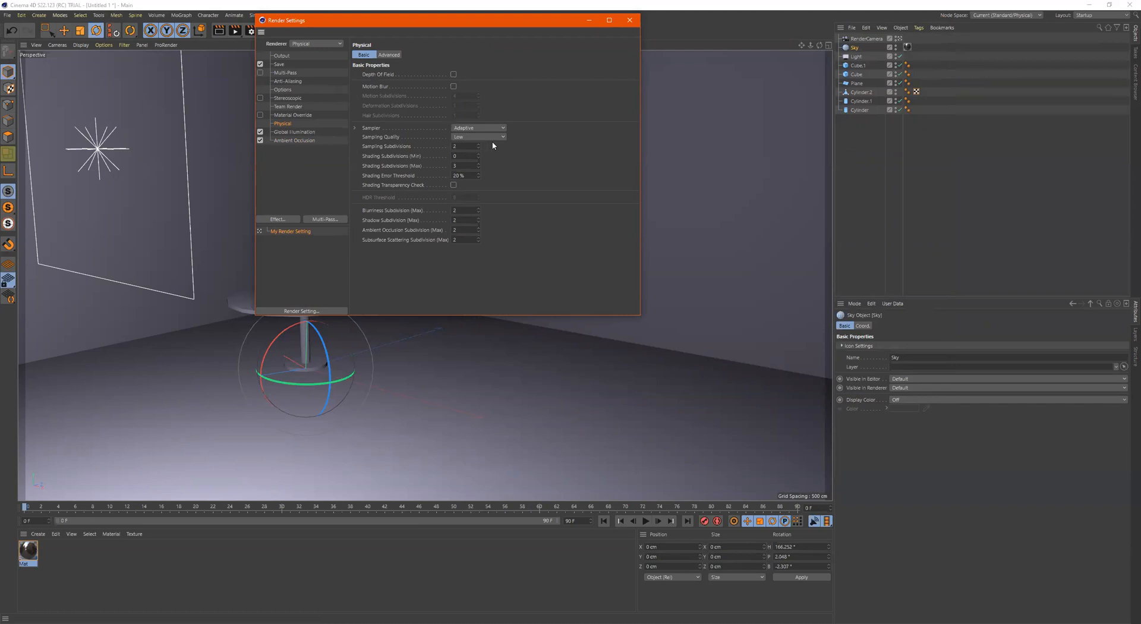
{"action": "left_click", "coordinate": [474, 129]}
{"action": "left_click", "coordinate": [467, 157]}
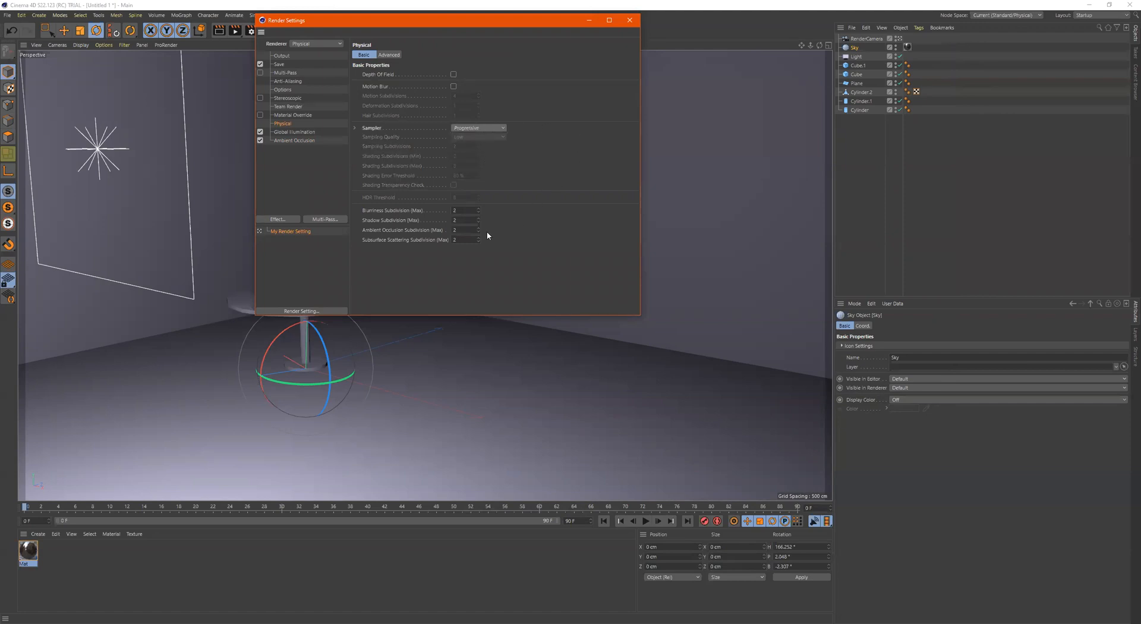
{"action": "left_click", "coordinate": [237, 31]}
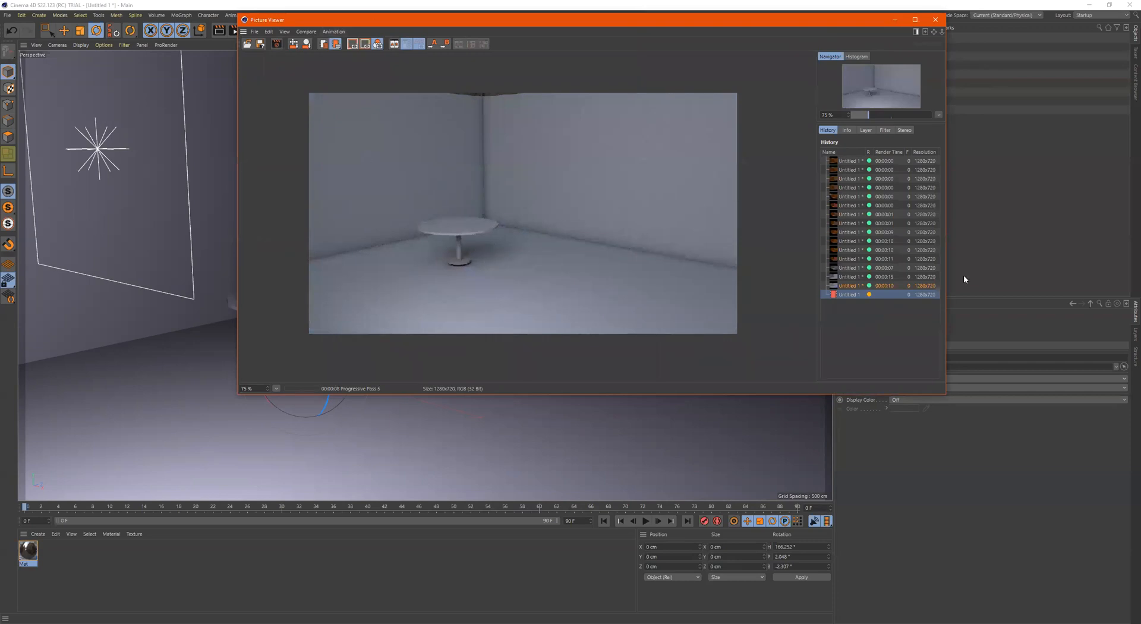
Compare the progressive render in the history with the two earlier adaptive renders
{"action": "left_click", "coordinate": [858, 285]}
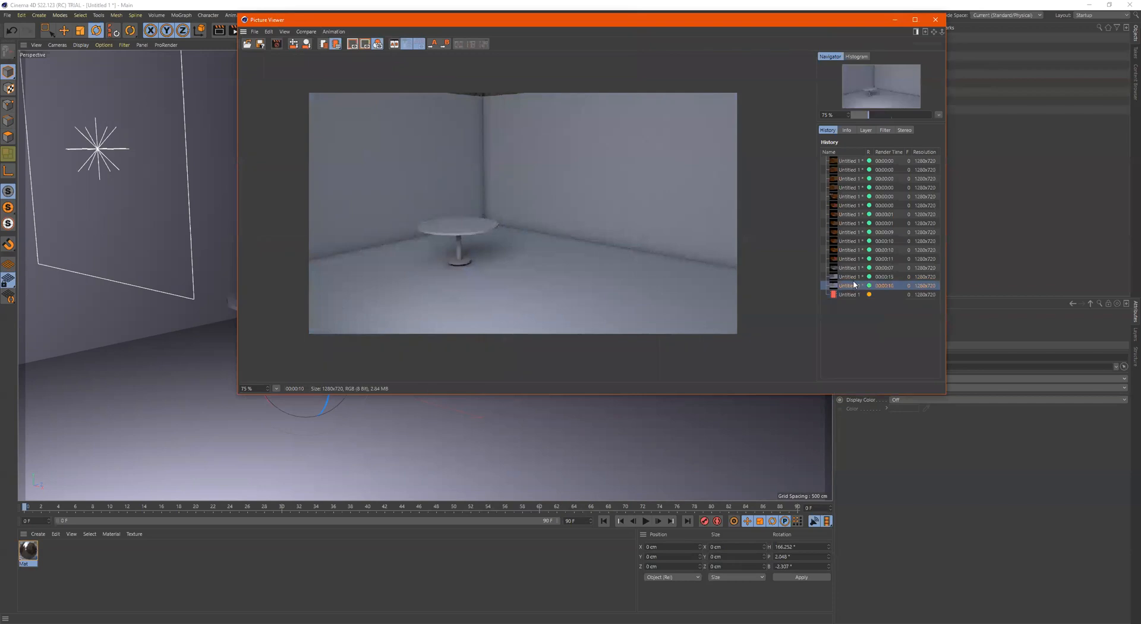
{"action": "left_click", "coordinate": [854, 278]}
{"action": "left_click", "coordinate": [850, 287]}
{"action": "left_click", "coordinate": [850, 294]}
{"action": "left_click", "coordinate": [851, 286]}
{"action": "left_click", "coordinate": [847, 296]}
{"action": "left_click", "coordinate": [851, 286]}
{"action": "left_click", "coordinate": [851, 277]}
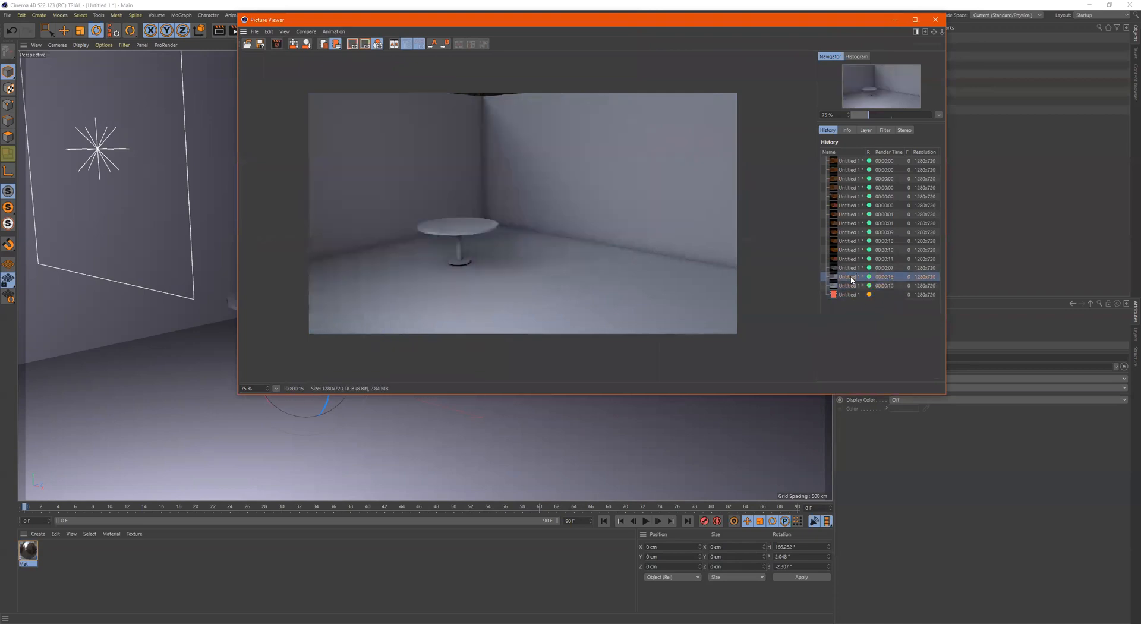
{"action": "left_click", "coordinate": [851, 295]}
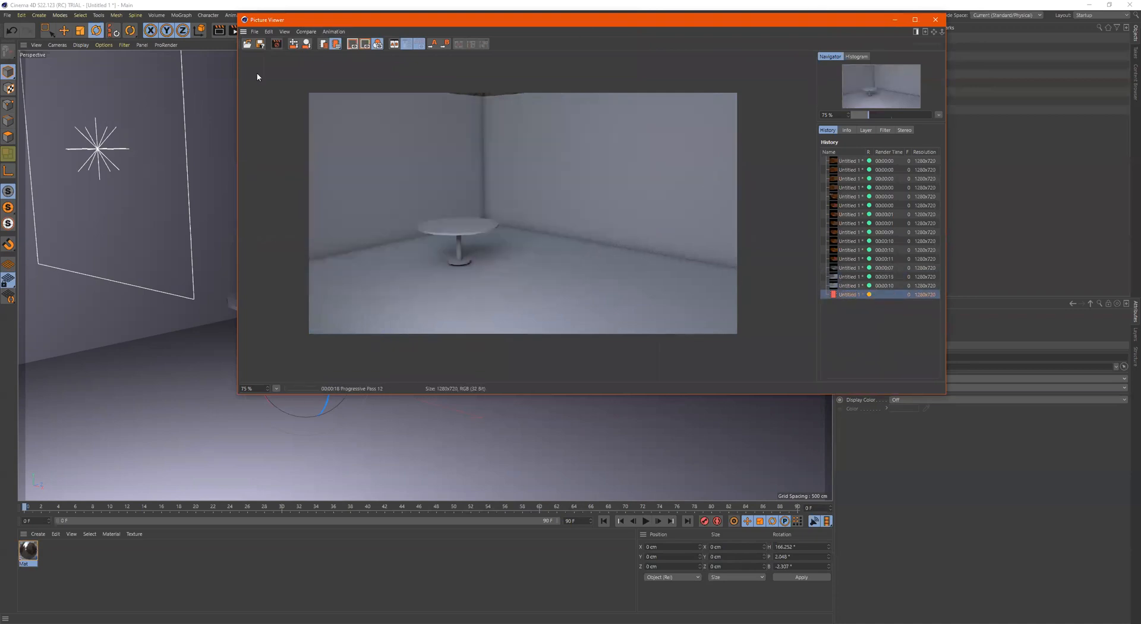
Set Subsurface Scattering Subdivision (Max) to 0 and Blurriness Subdivision (Max) to 4 in the Physical render settings
{"action": "left_click_drag", "start_coordinate": [454, 20], "coordinate": [535, 116]}
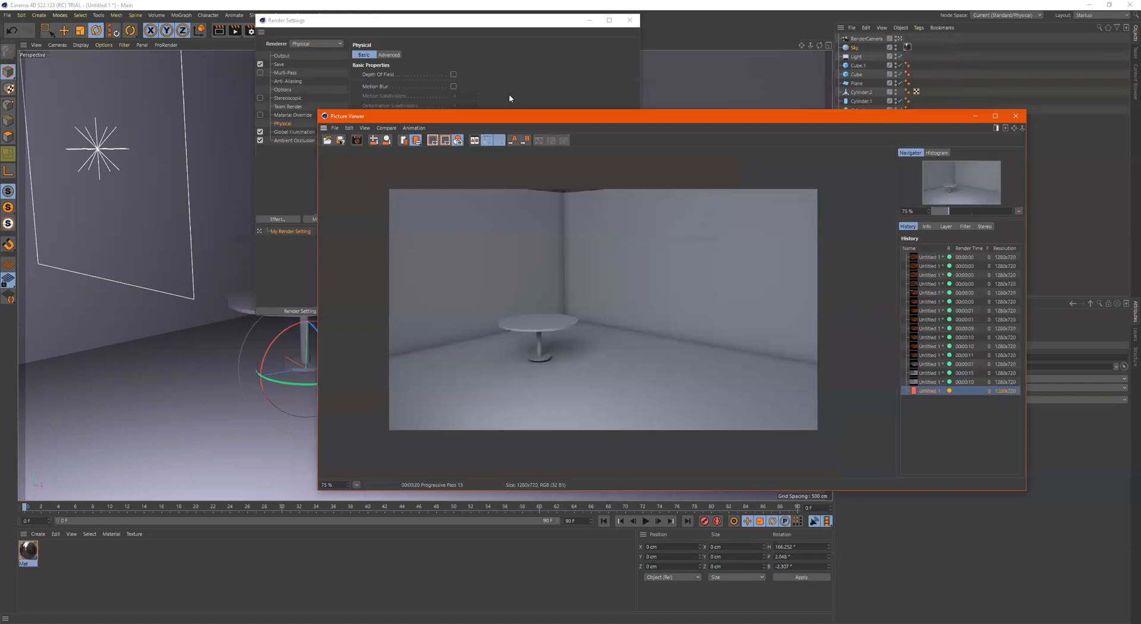
{"action": "left_click", "coordinate": [462, 50]}
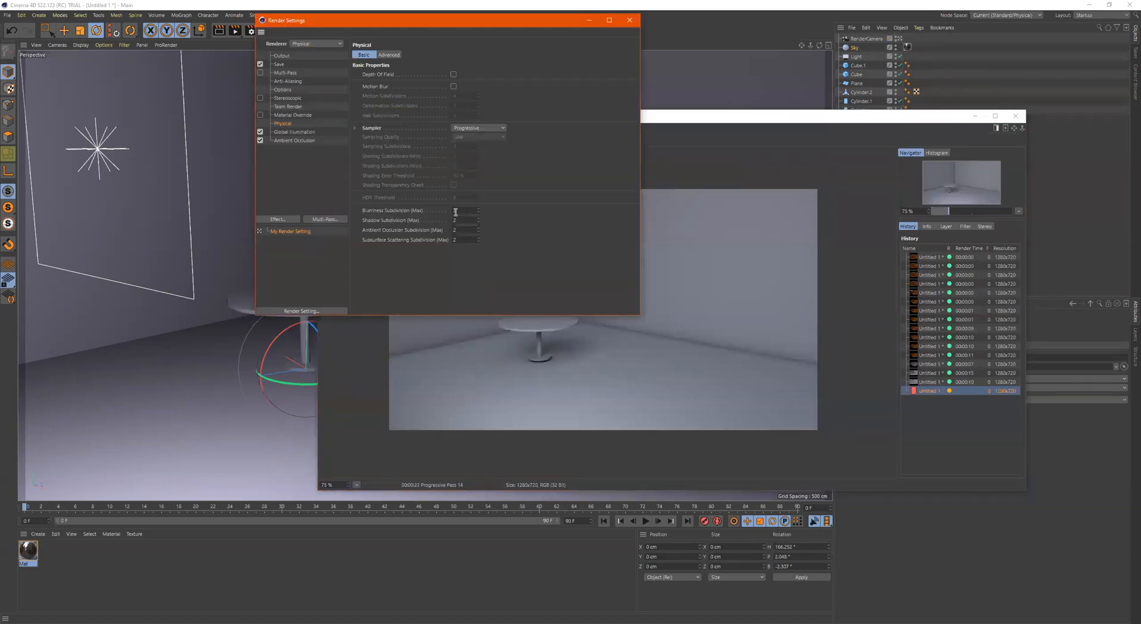
{"action": "left_click", "coordinate": [469, 238]}
{"action": "type", "text": "0"}
{"action": "key", "text": "Return"}
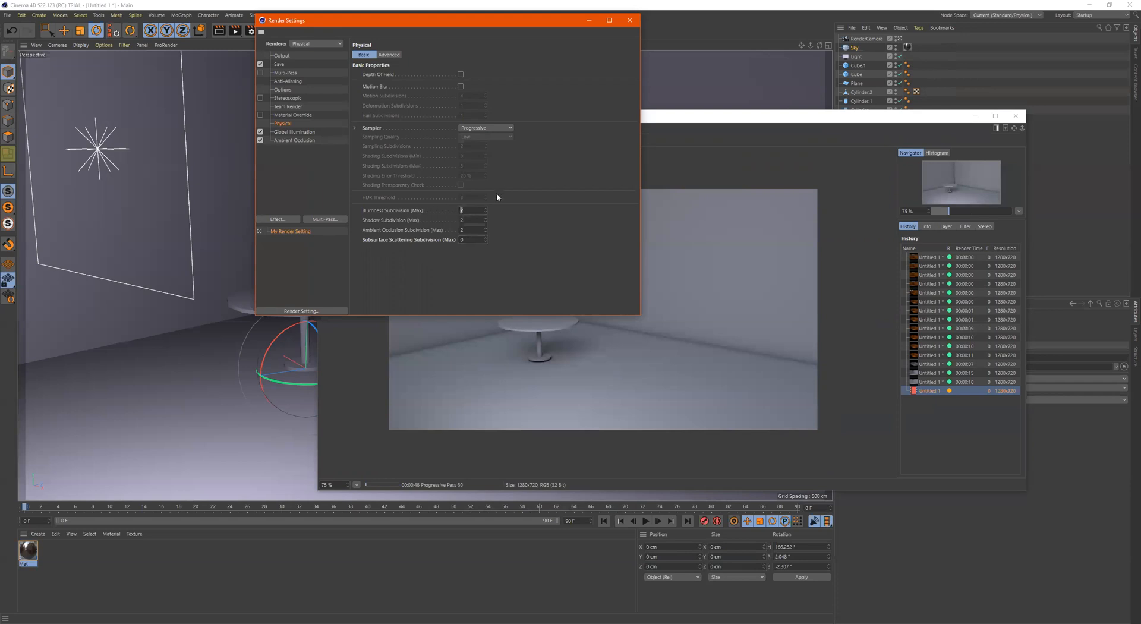
{"action": "key", "text": "Return"}
Keep the running progressive render going and examine the image at different zoom levels
{"action": "left_click_drag", "start_coordinate": [527, 23], "coordinate": [280, 109]}
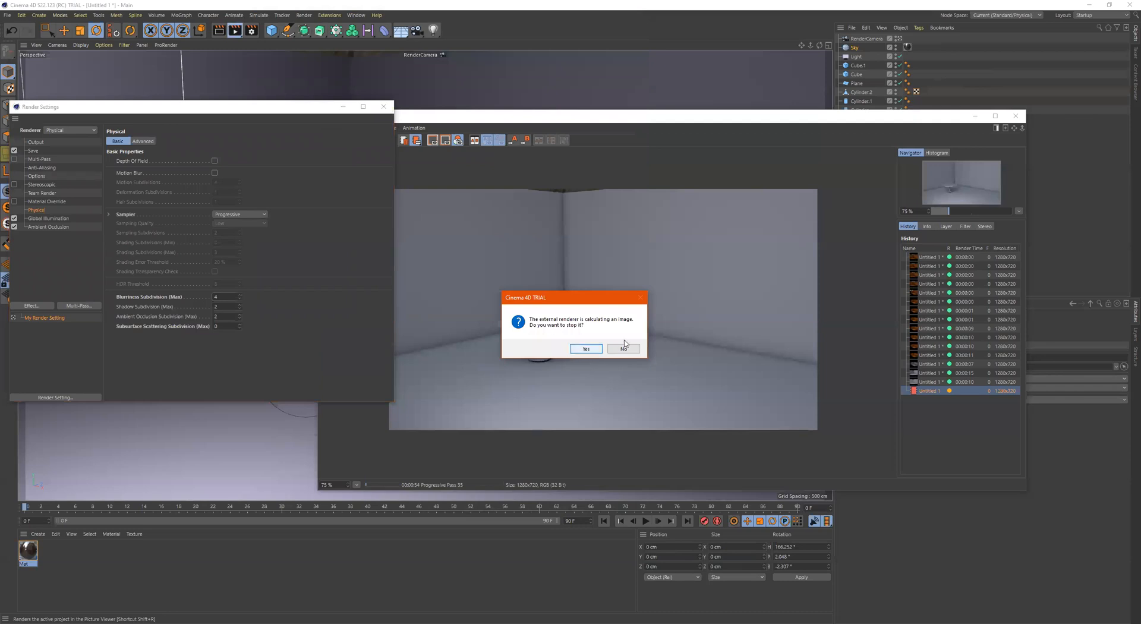
{"action": "left_click", "coordinate": [619, 349]}
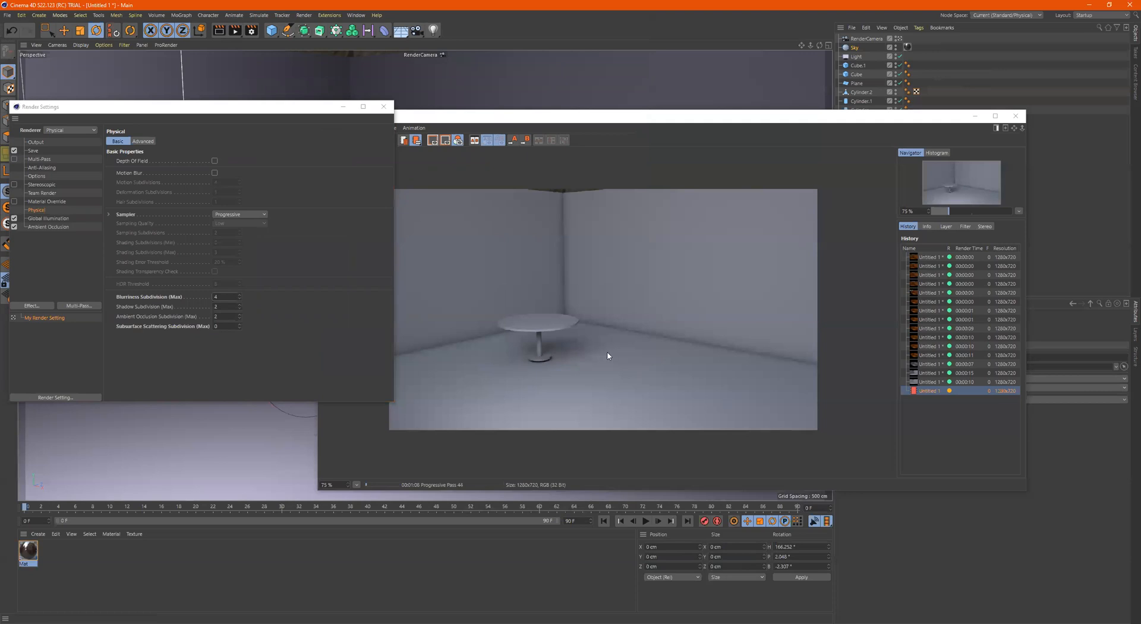
{"action": "left_click", "coordinate": [801, 347]}
{"action": "scroll", "coordinate": [801, 347], "scroll_direction": "up", "scroll_amount": 1}
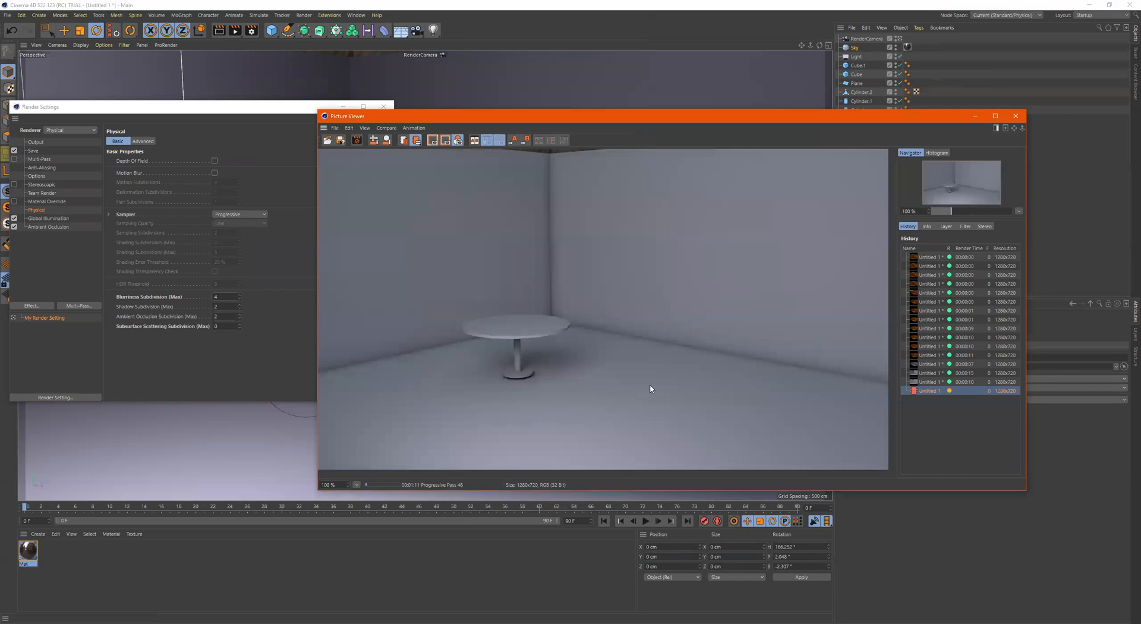
{"action": "scroll", "coordinate": [582, 355], "scroll_direction": "down", "scroll_amount": 1}
{"action": "scroll", "coordinate": [579, 333], "scroll_direction": "up", "scroll_amount": 1}
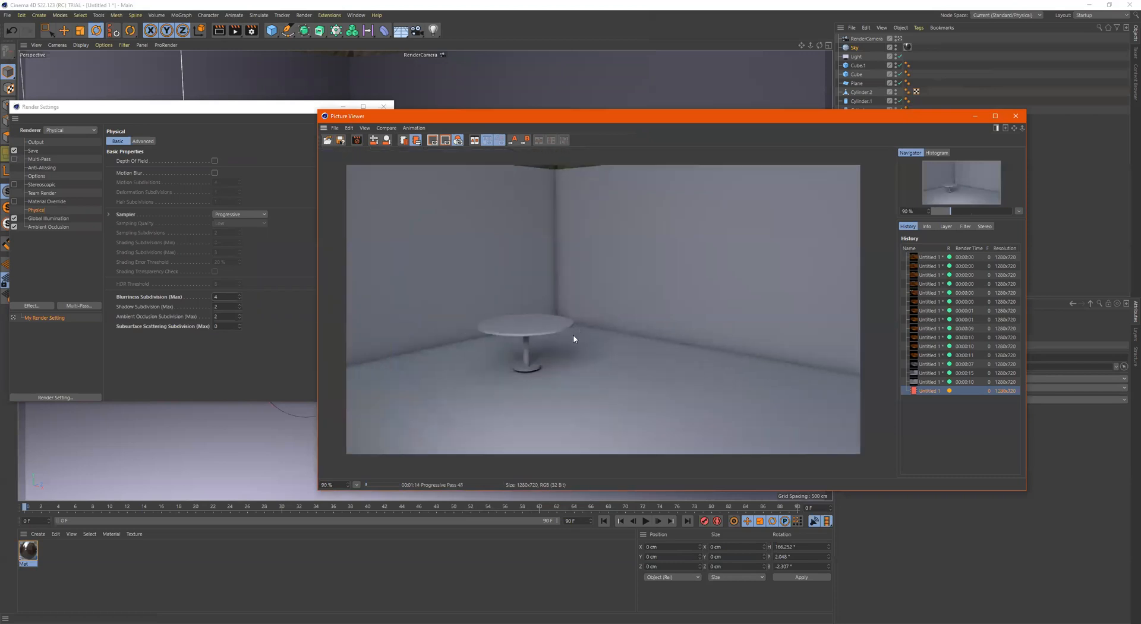
{"action": "scroll", "coordinate": [581, 256], "scroll_direction": "down", "scroll_amount": 1}
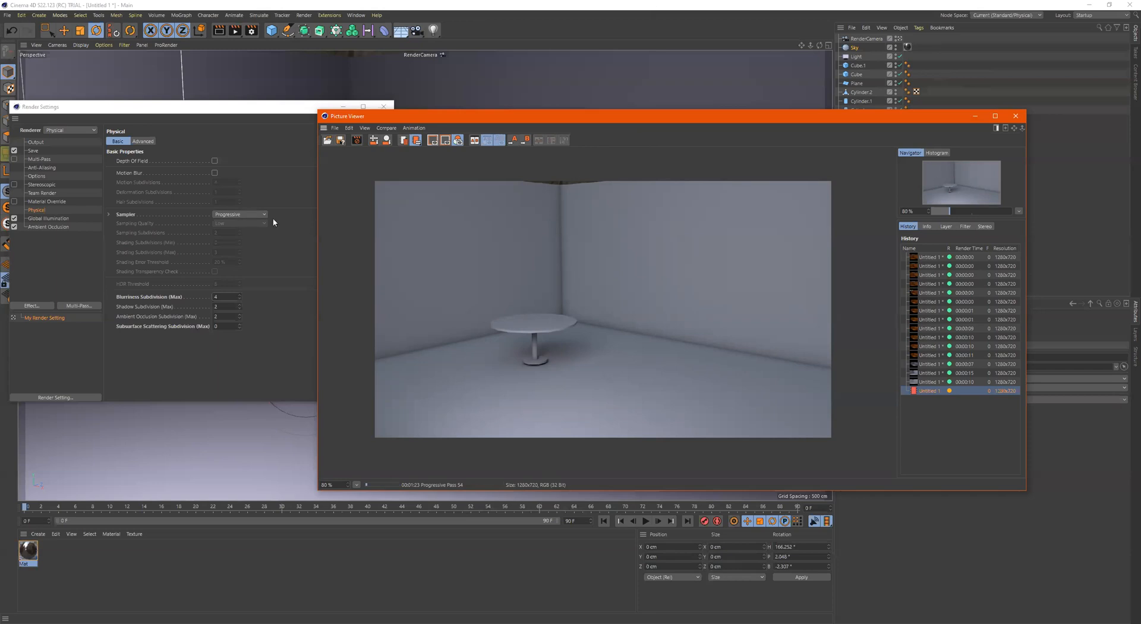
Reset the Physical sampler to its default Adaptive, stop the running render and start a new one
{"action": "left_click", "coordinate": [249, 214]}
{"action": "right_click", "coordinate": [132, 217]}
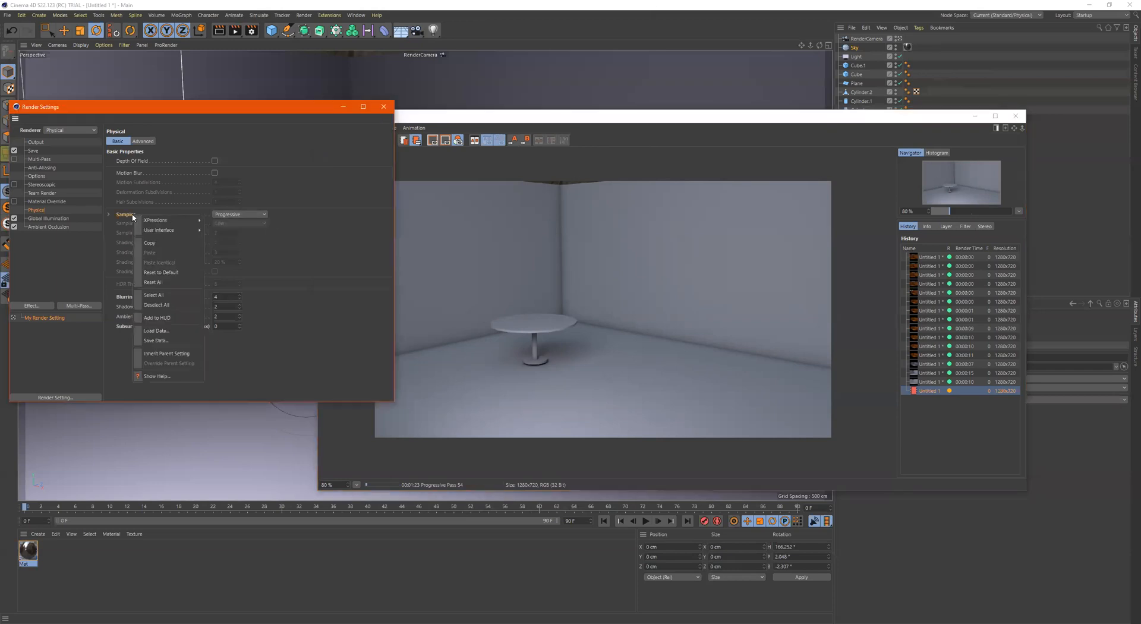
{"action": "left_click", "coordinate": [180, 273]}
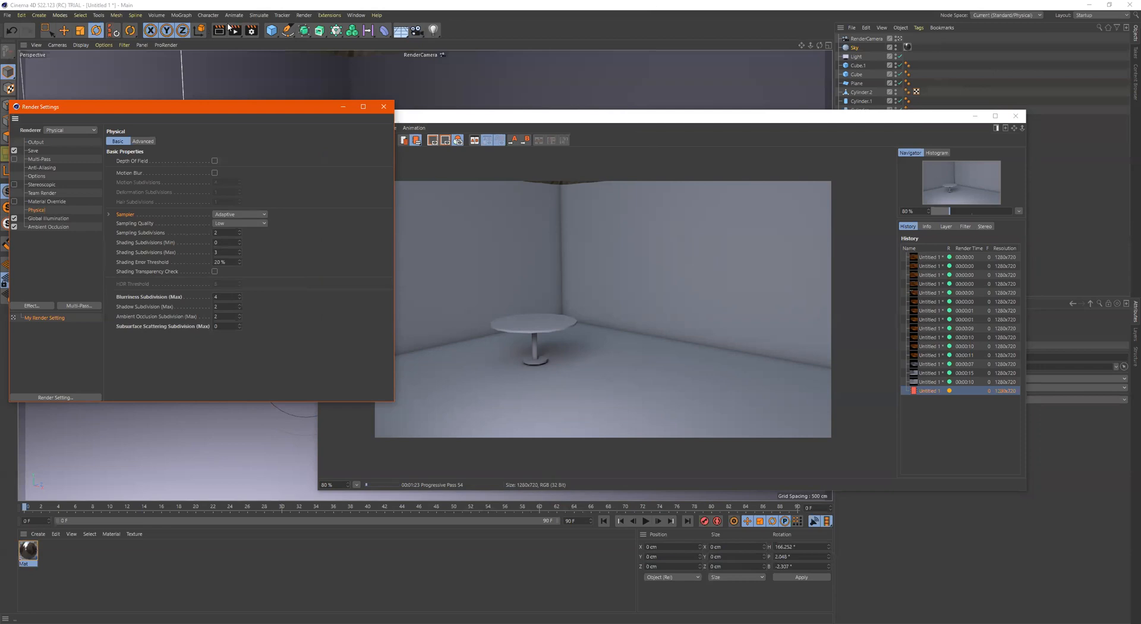
{"action": "key", "text": "shift+r"}
{"action": "left_click", "coordinate": [588, 349]}
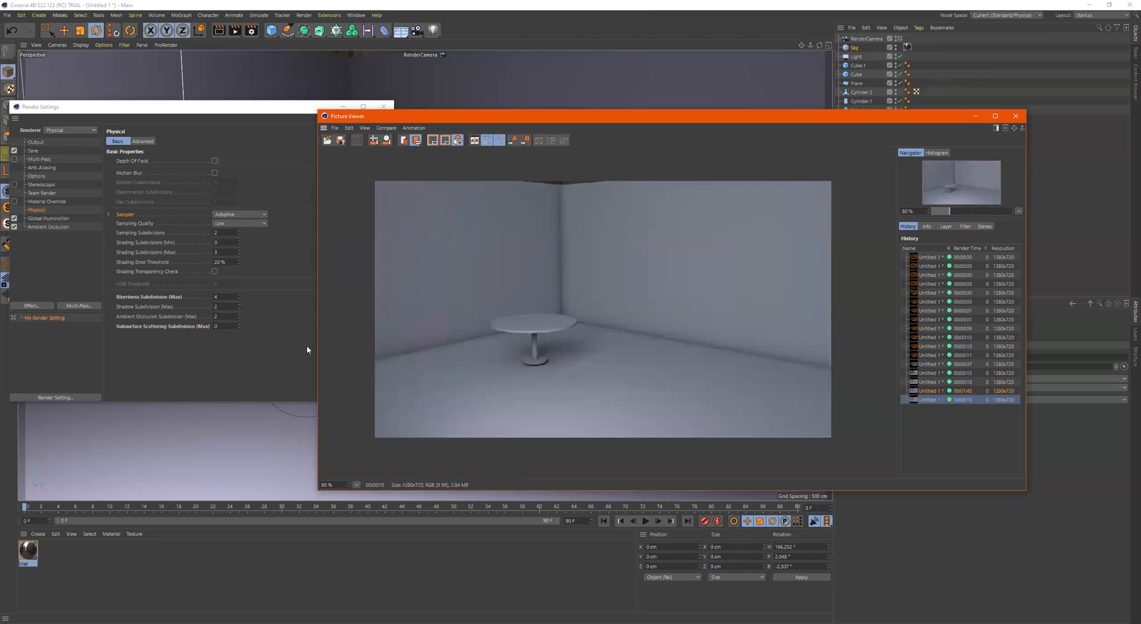
Set Shadow Subdivision (Max) and Ambient Occlusion Subdivision (Max) to 4, and render to the Picture Viewer again
{"action": "left_click", "coordinate": [180, 302]}
{"action": "type", "text": "4"}
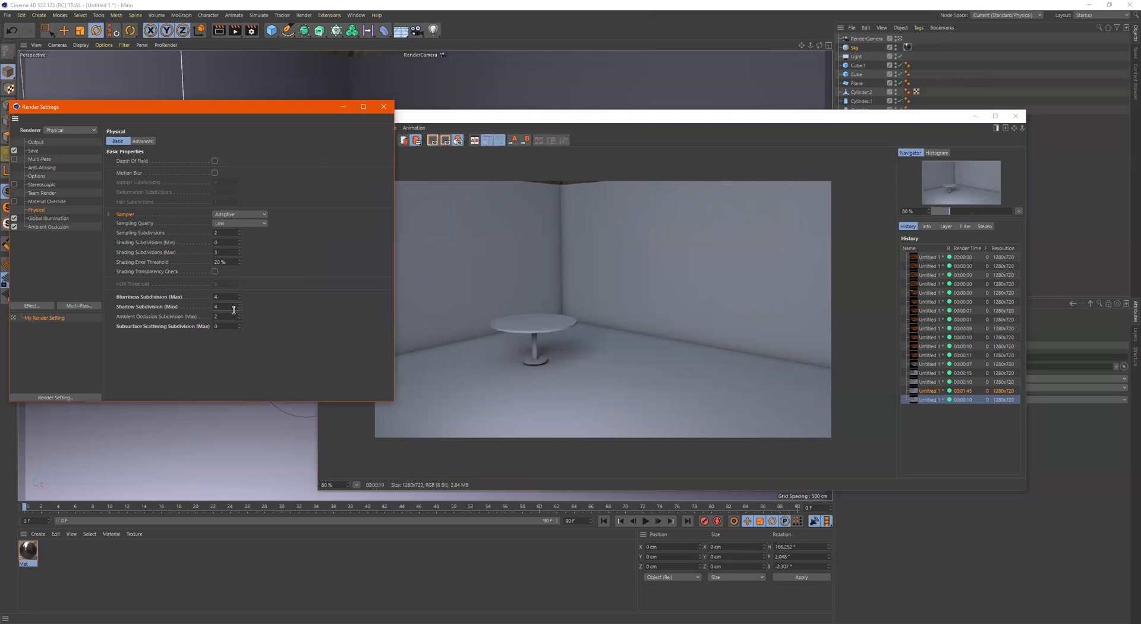
{"action": "type", "text": "4"}
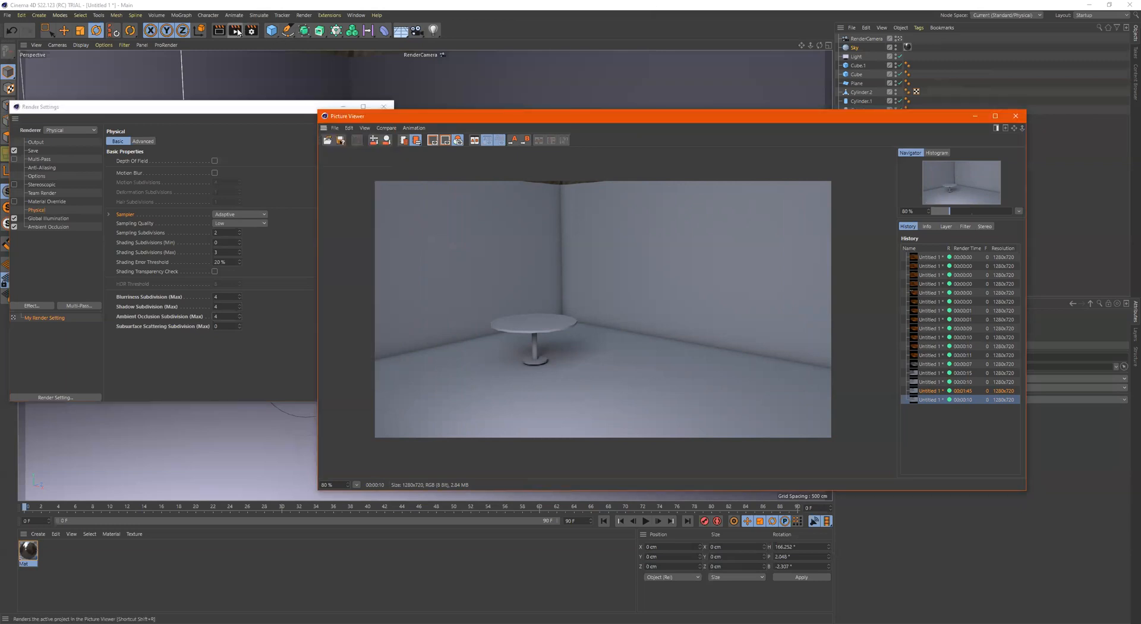
{"action": "key", "text": "shift+r"}
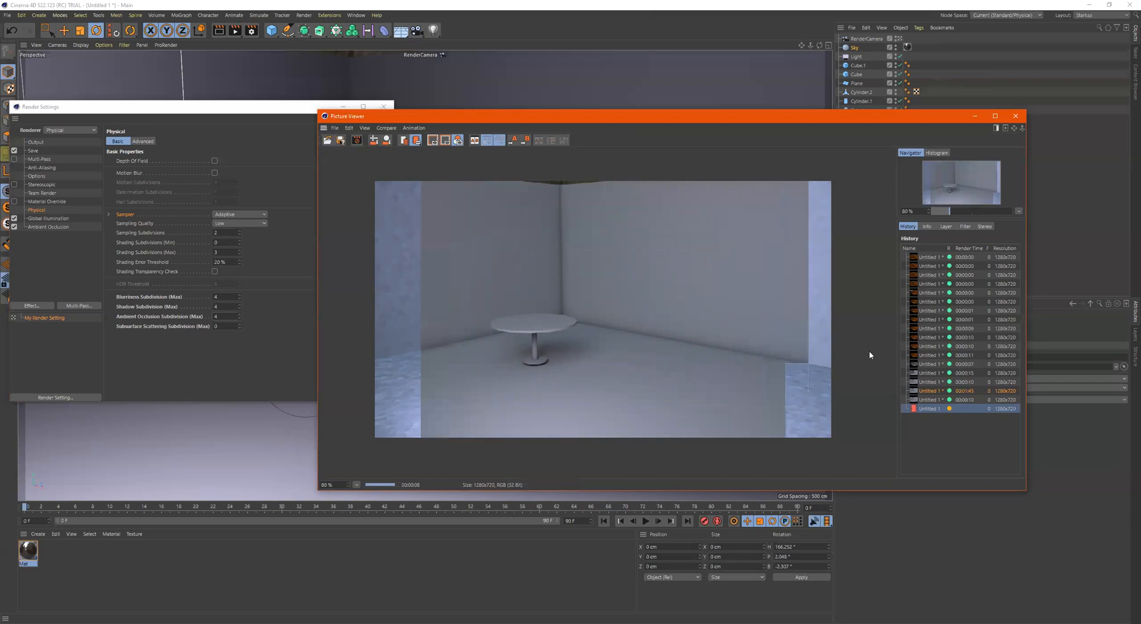
Compare the render with raised shadow and ambient occlusion subdivisions against the previous renders in the history
{"action": "left_click", "coordinate": [929, 400]}
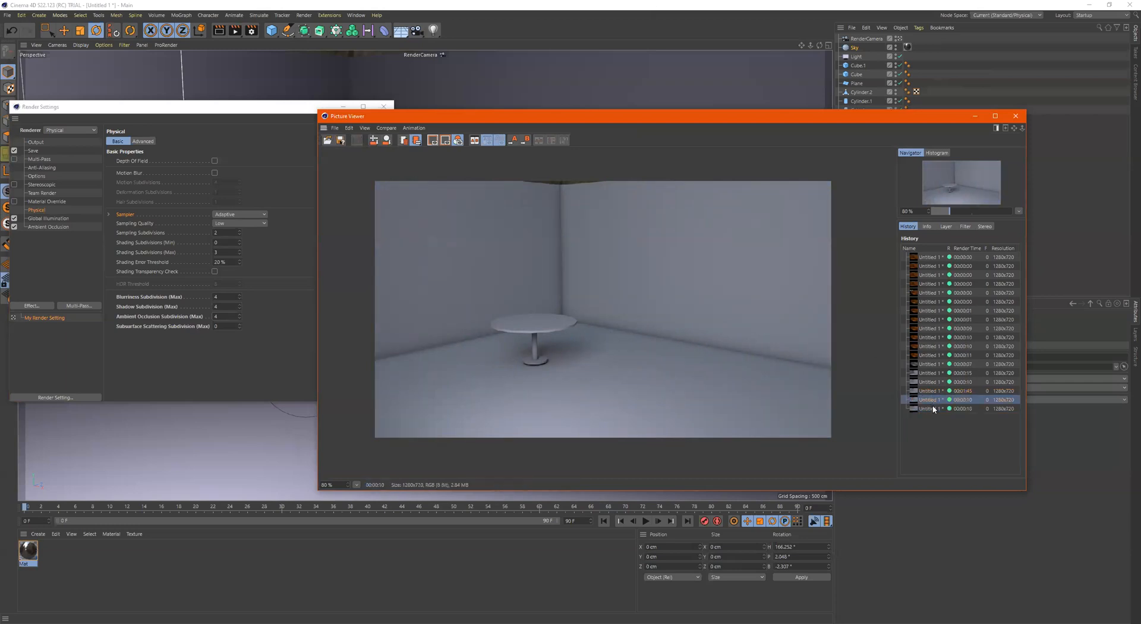
{"action": "key", "text": "Up"}
{"action": "key", "text": "Down"}
{"action": "key", "text": "Down"}
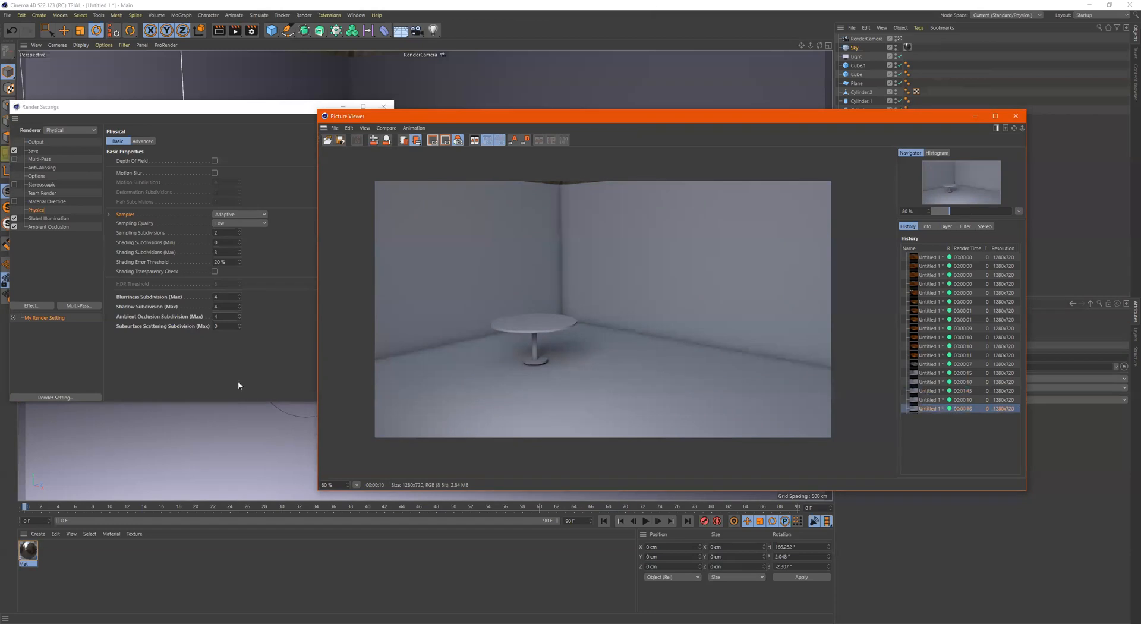
Switch the Physical sampler to Progressive and back to Adaptive
{"action": "left_click", "coordinate": [236, 208]}
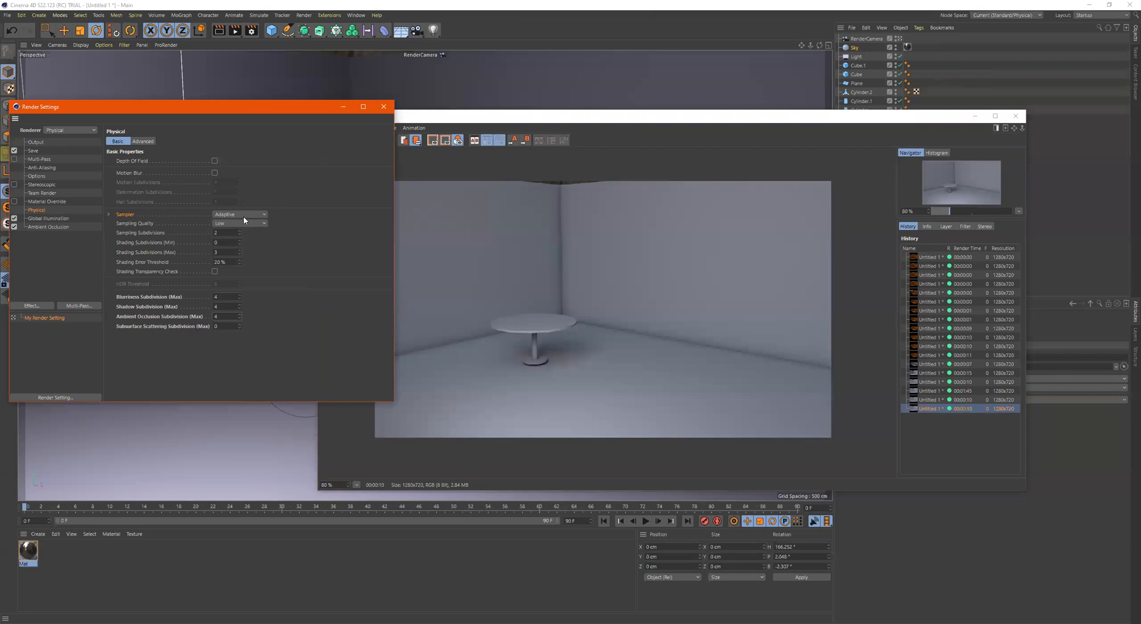
{"action": "left_click", "coordinate": [244, 216]}
{"action": "left_click", "coordinate": [244, 243]}
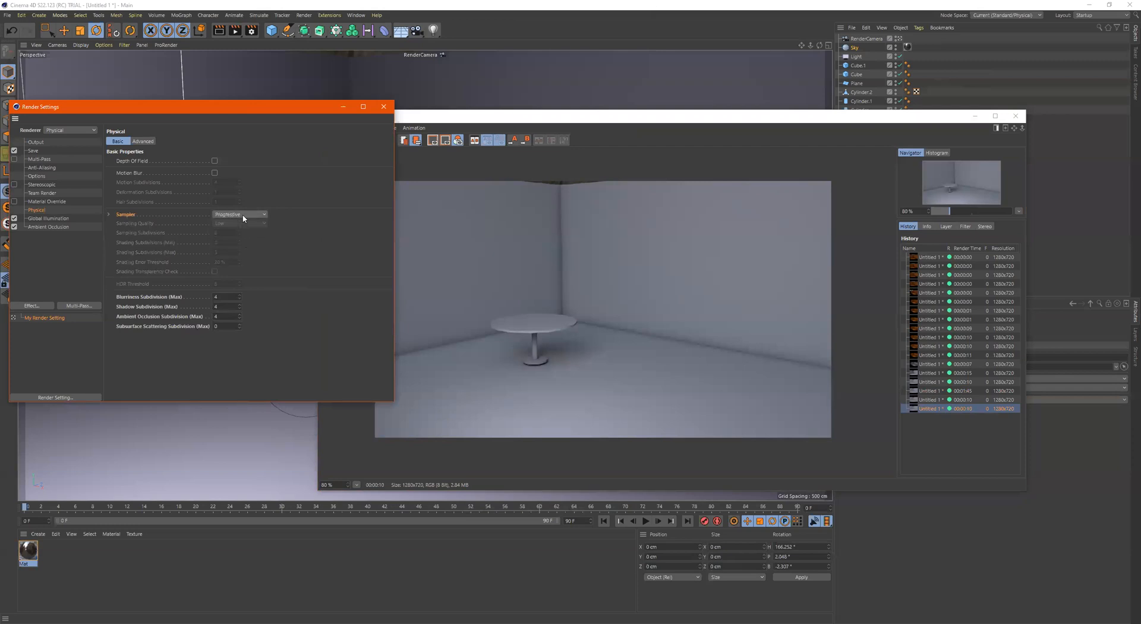
{"action": "left_click", "coordinate": [244, 216]}
{"action": "left_click", "coordinate": [241, 232]}
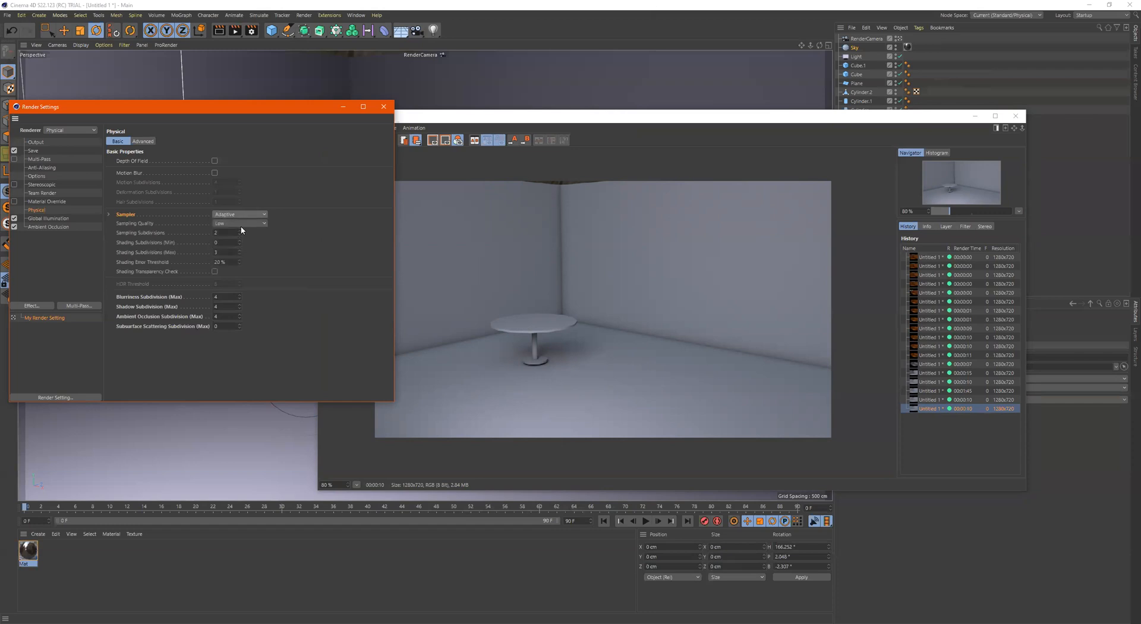
Set Shading Subdivisions (Max) to 6 and Sampling Subdivisions to 4 for the Adaptive sampler
{"action": "double_click", "coordinate": [232, 252]}
{"action": "type", "text": "6"}
{"action": "key", "text": "Return"}
{"action": "double_click", "coordinate": [215, 232]}
{"action": "type", "text": "4"}
{"action": "key", "text": "Return"}
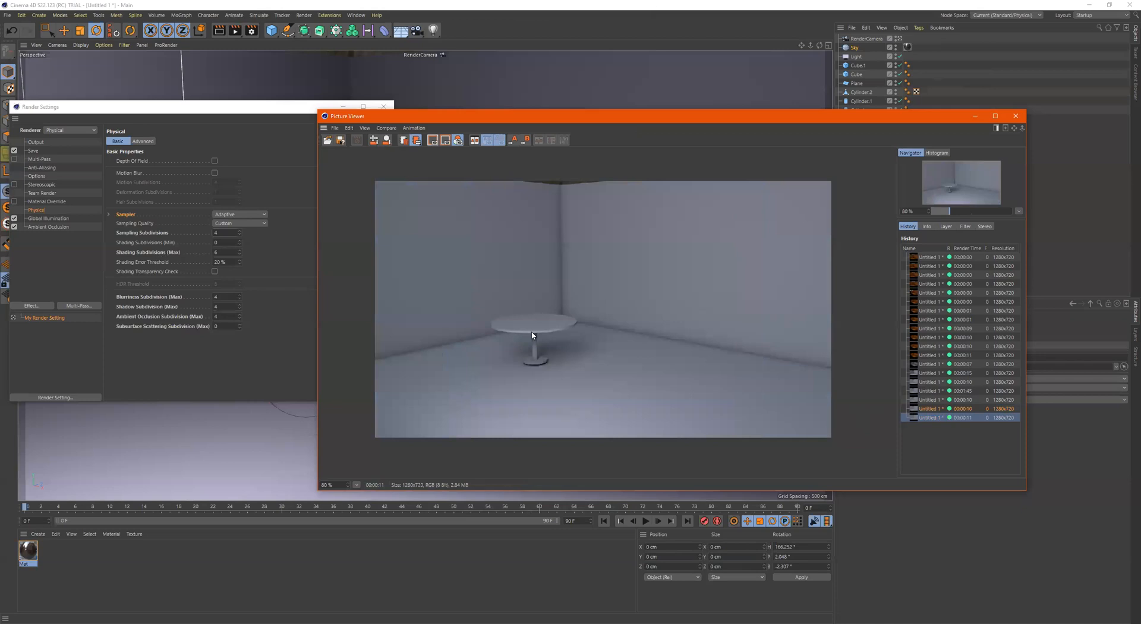
Switch the Physical sampler to Progressive, set the Blurriness, Shadow and Ambient Occlusion Subdivisions (Max) to 2, and render to the Picture Viewer
{"action": "left_click", "coordinate": [930, 391]}
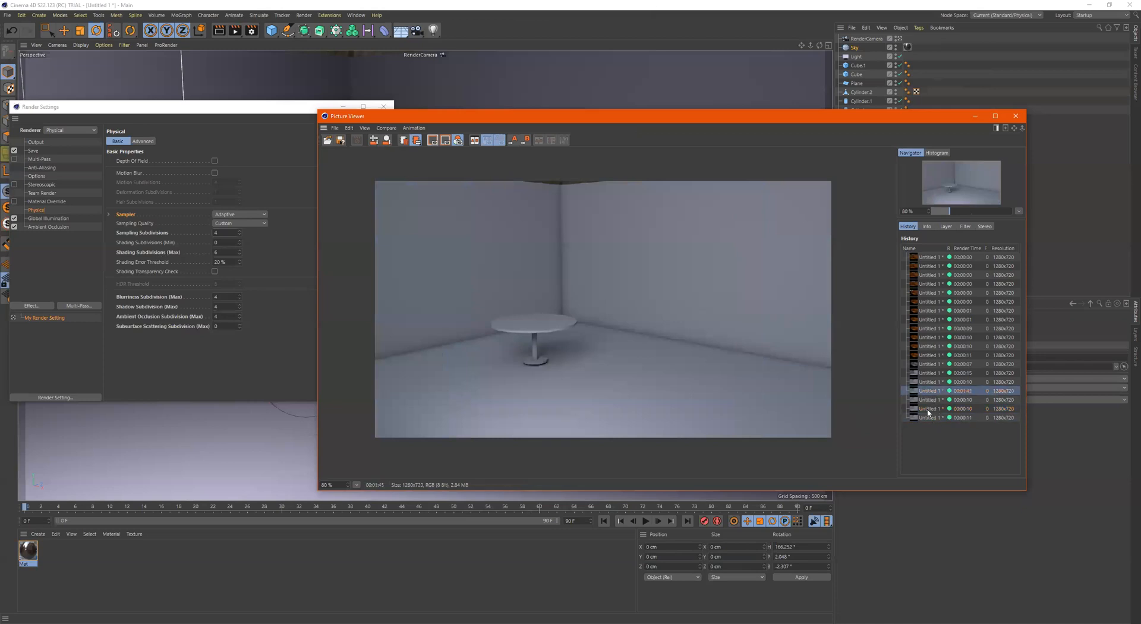
{"action": "left_click", "coordinate": [936, 418]}
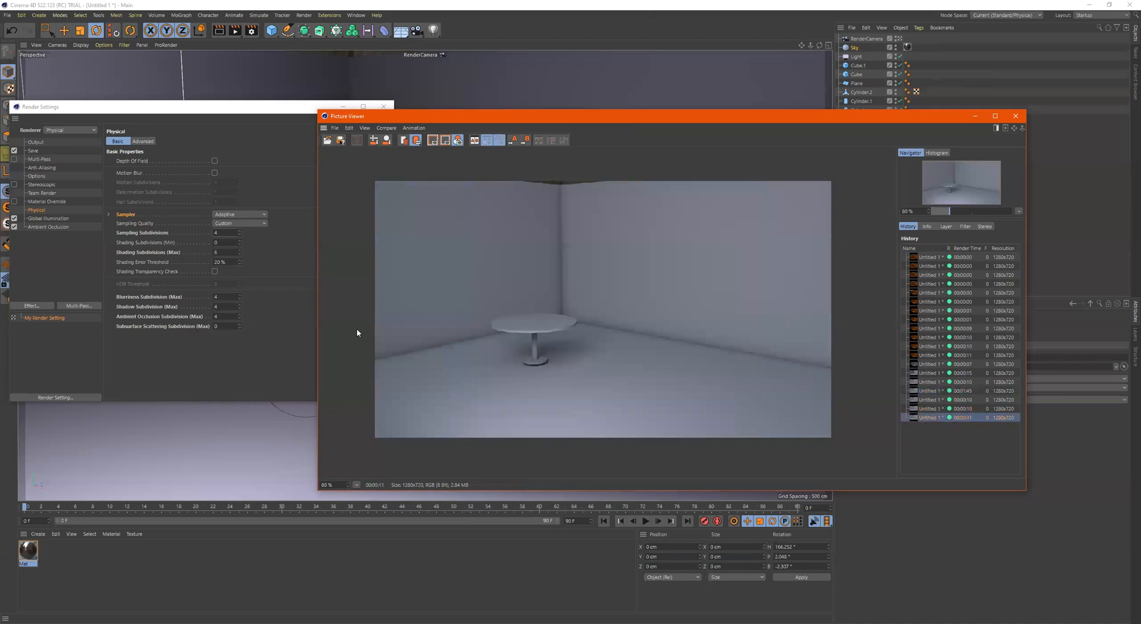
{"action": "left_click", "coordinate": [246, 216]}
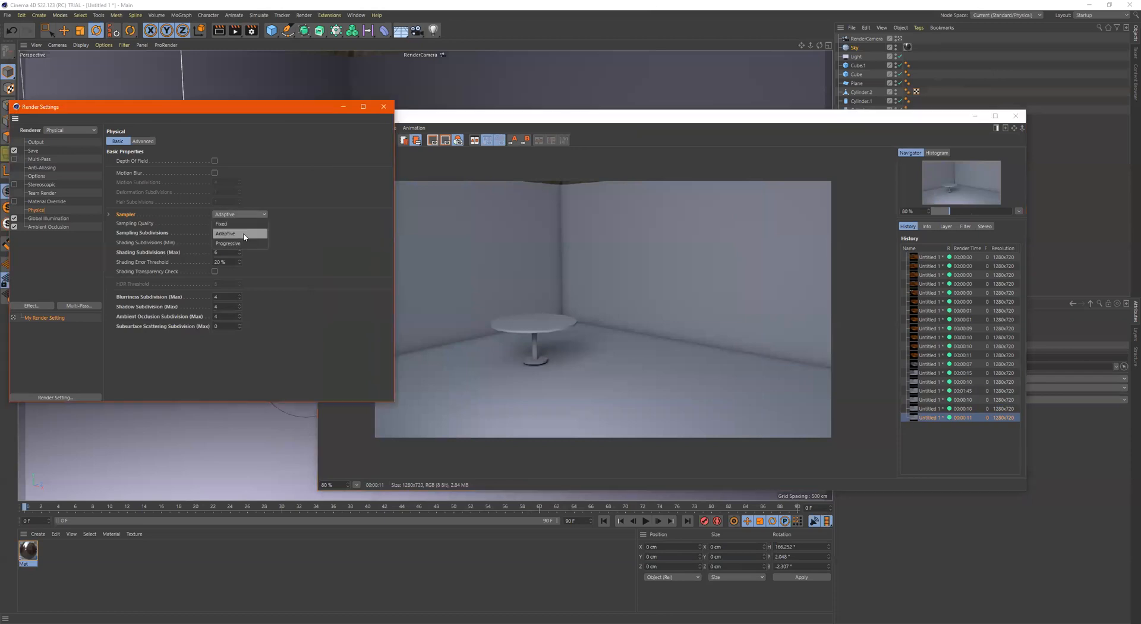
{"action": "left_click", "coordinate": [241, 244]}
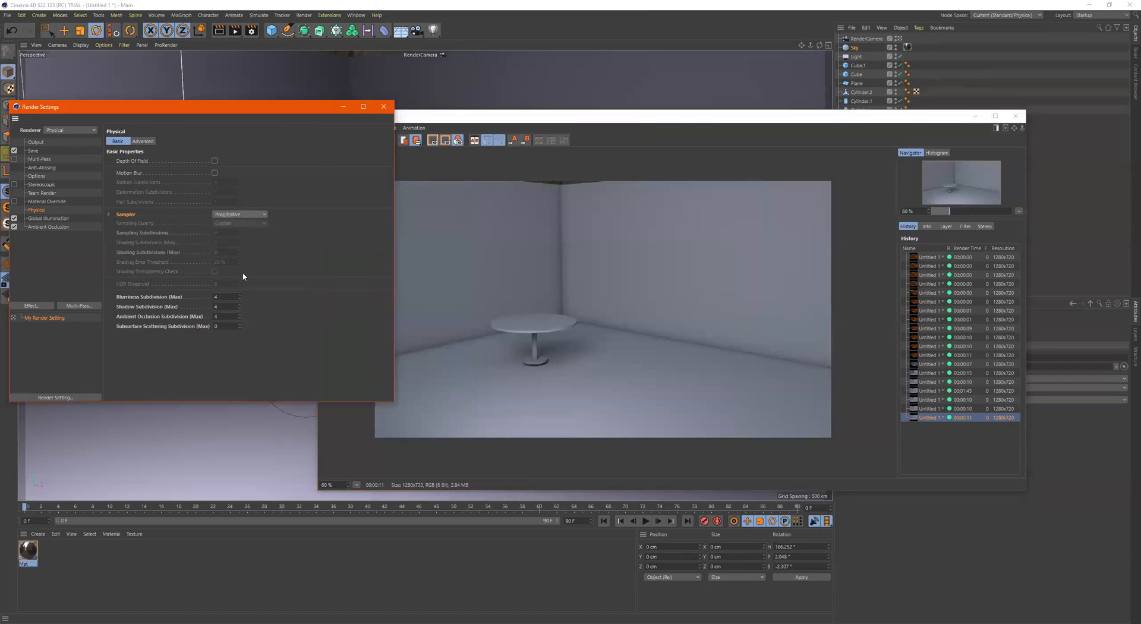
{"action": "left_click", "coordinate": [228, 297]}
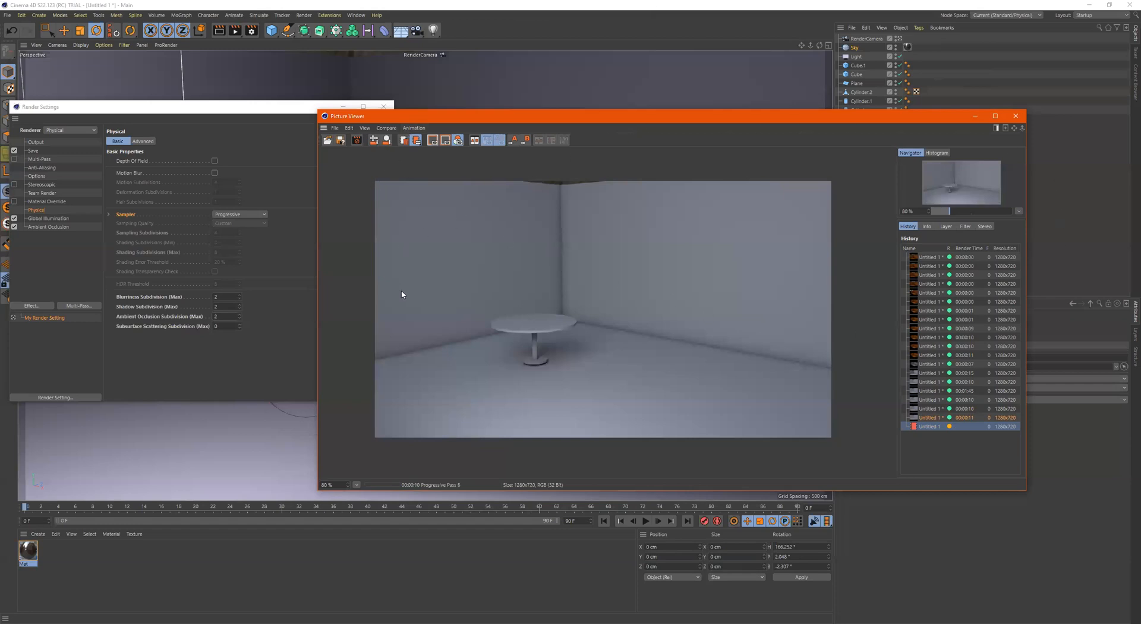
Examine the running progressive render up close around the table's base and its shadow
{"action": "scroll", "coordinate": [580, 363], "scroll_direction": "up", "scroll_amount": 6}
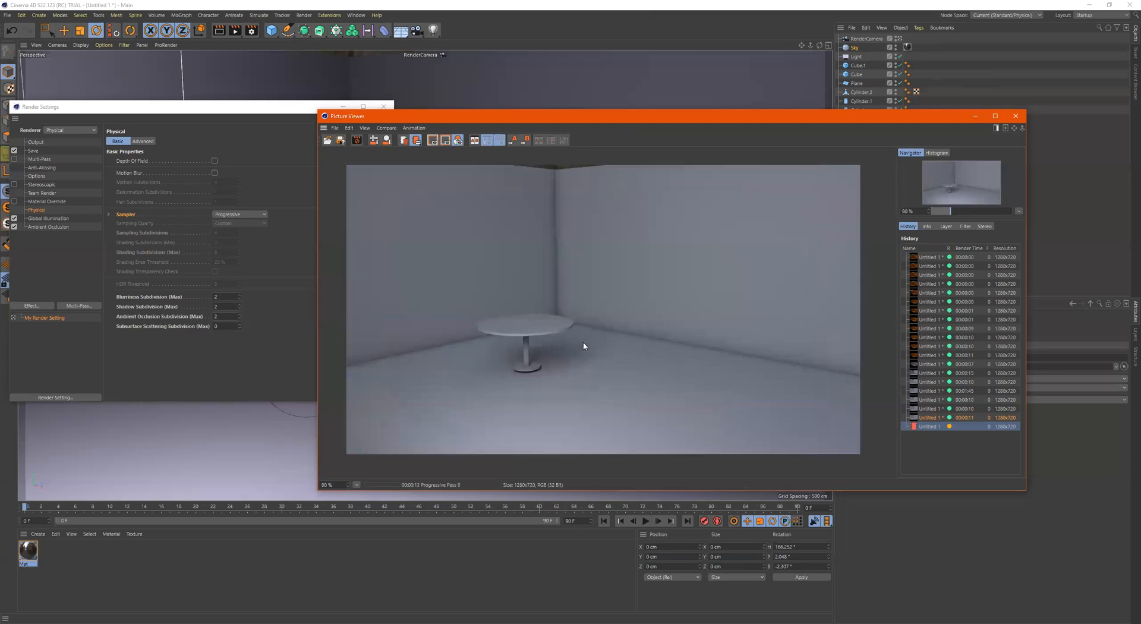
{"action": "scroll", "coordinate": [576, 330], "scroll_direction": "up", "scroll_amount": 8}
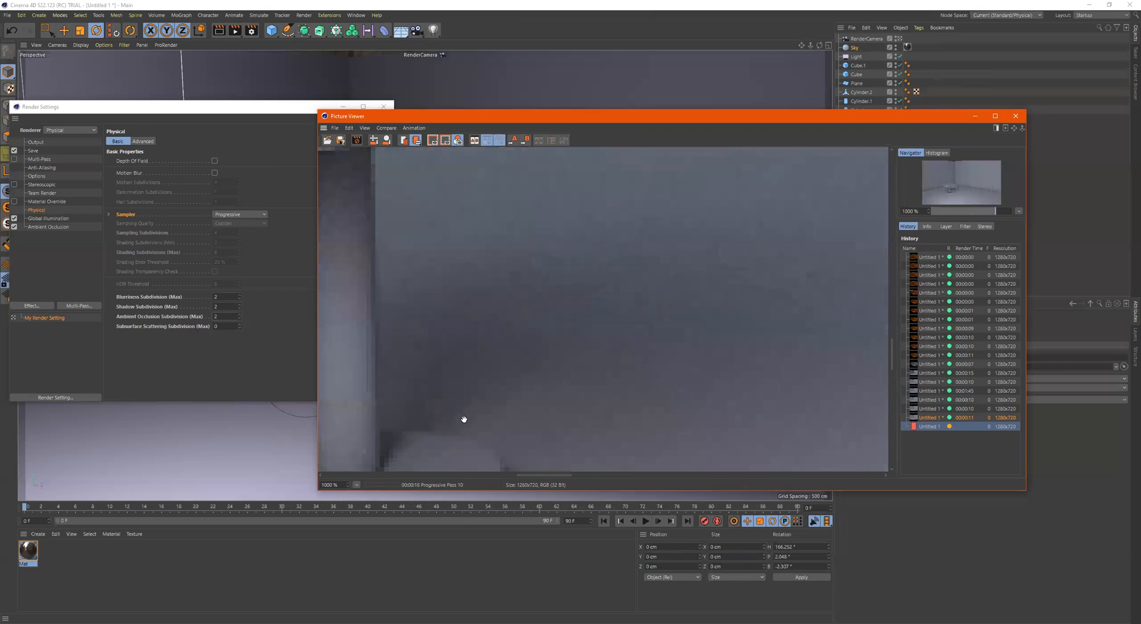
{"action": "left_click_drag", "start_coordinate": [542, 359], "coordinate": [667, 224]}
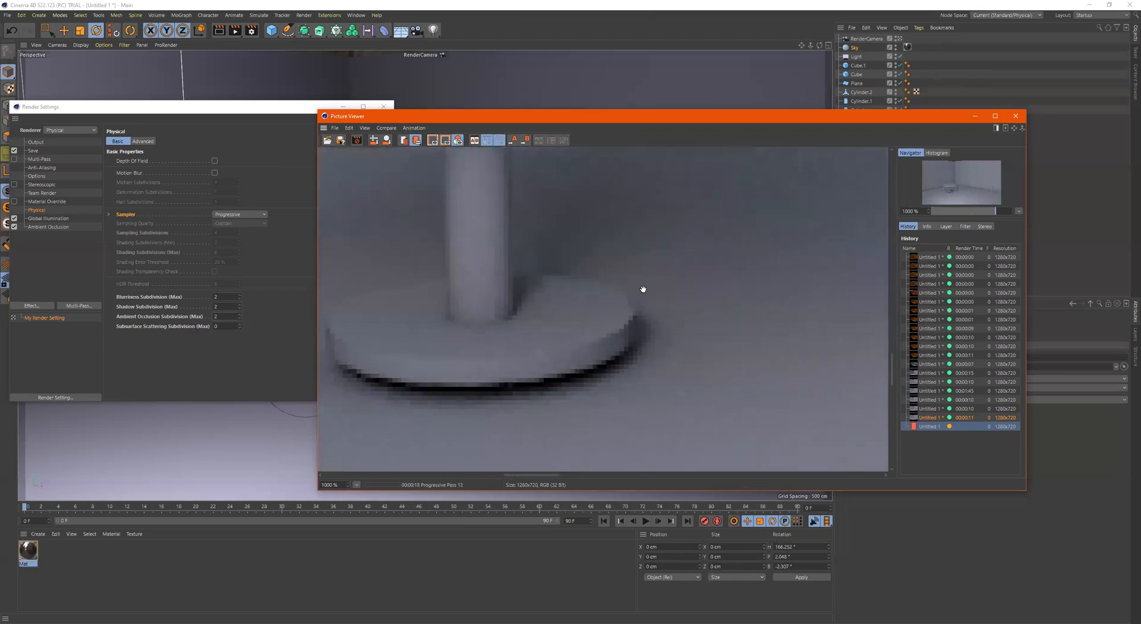
Examine the earliest orange-lit renders in the history, both close up around the table and as whole images
{"action": "left_click", "coordinate": [922, 277]}
{"action": "scroll", "coordinate": [638, 322], "scroll_direction": "down", "scroll_amount": 6}
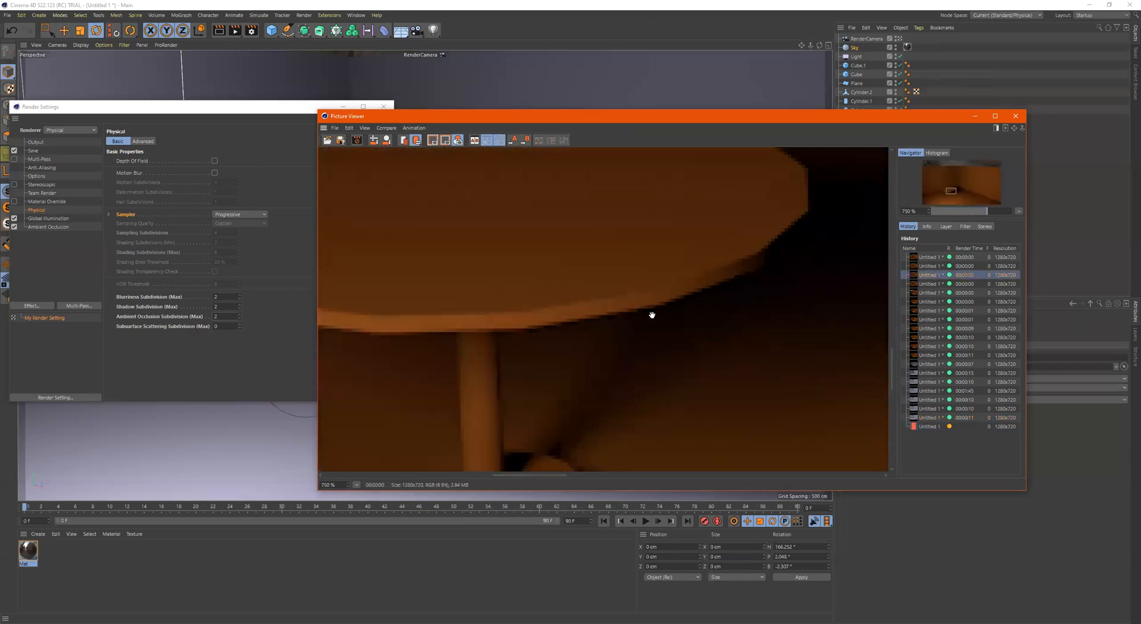
{"action": "left_click", "coordinate": [943, 259]}
{"action": "scroll", "coordinate": [660, 331], "scroll_direction": "down", "scroll_amount": 2}
{"action": "scroll", "coordinate": [707, 354], "scroll_direction": "up", "scroll_amount": 6}
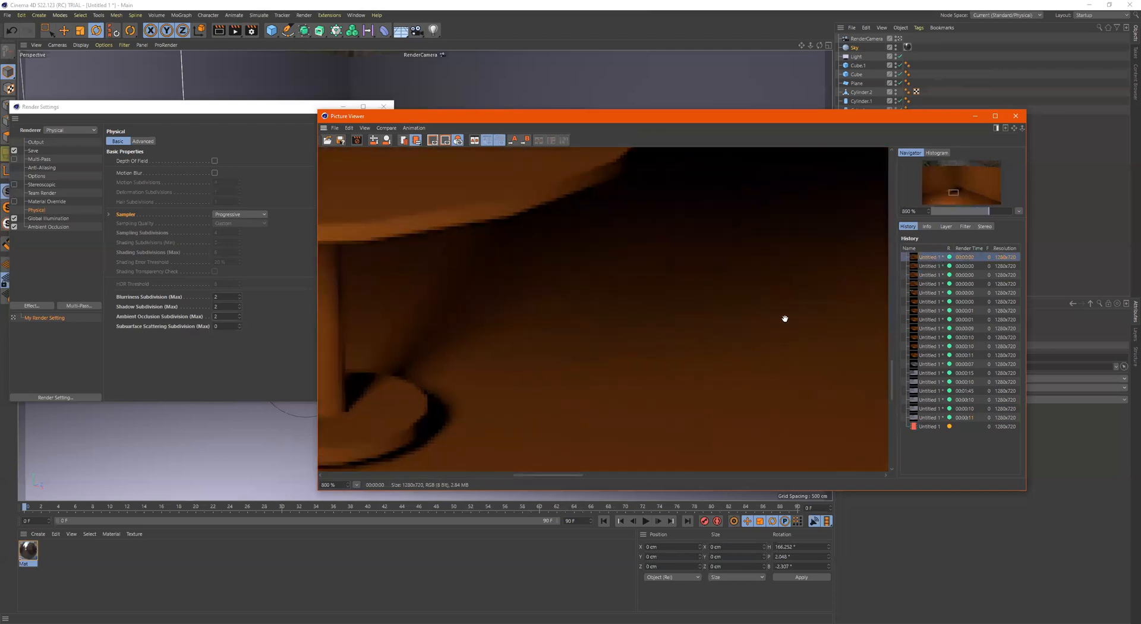
{"action": "scroll", "coordinate": [660, 354], "scroll_direction": "down", "scroll_amount": 2}
{"action": "scroll", "coordinate": [708, 354], "scroll_direction": "down", "scroll_amount": 6}
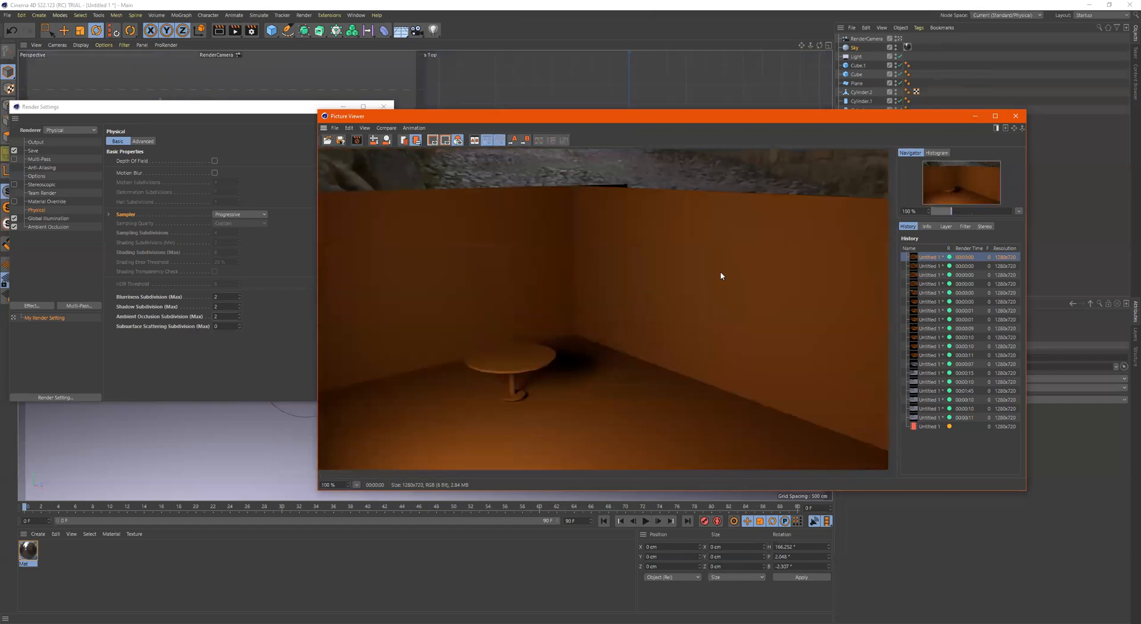
{"action": "scroll", "coordinate": [652, 331], "scroll_direction": "down", "scroll_amount": 1}
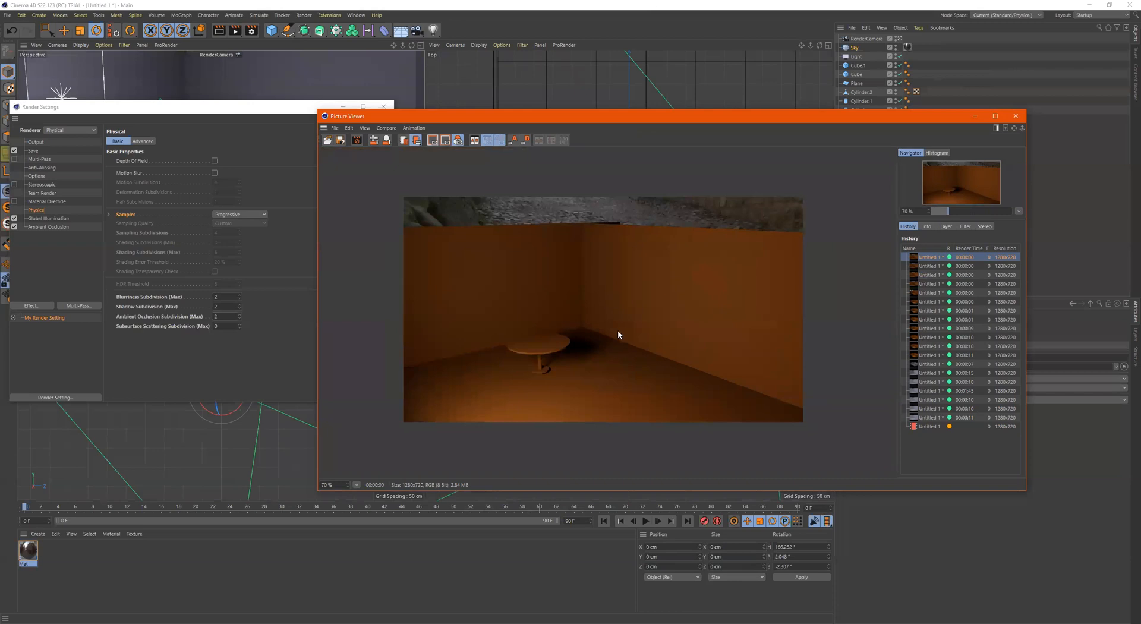
{"action": "scroll", "coordinate": [541, 394], "scroll_direction": "up", "scroll_amount": 1}
{"action": "middle_click", "coordinate": [642, 330]}
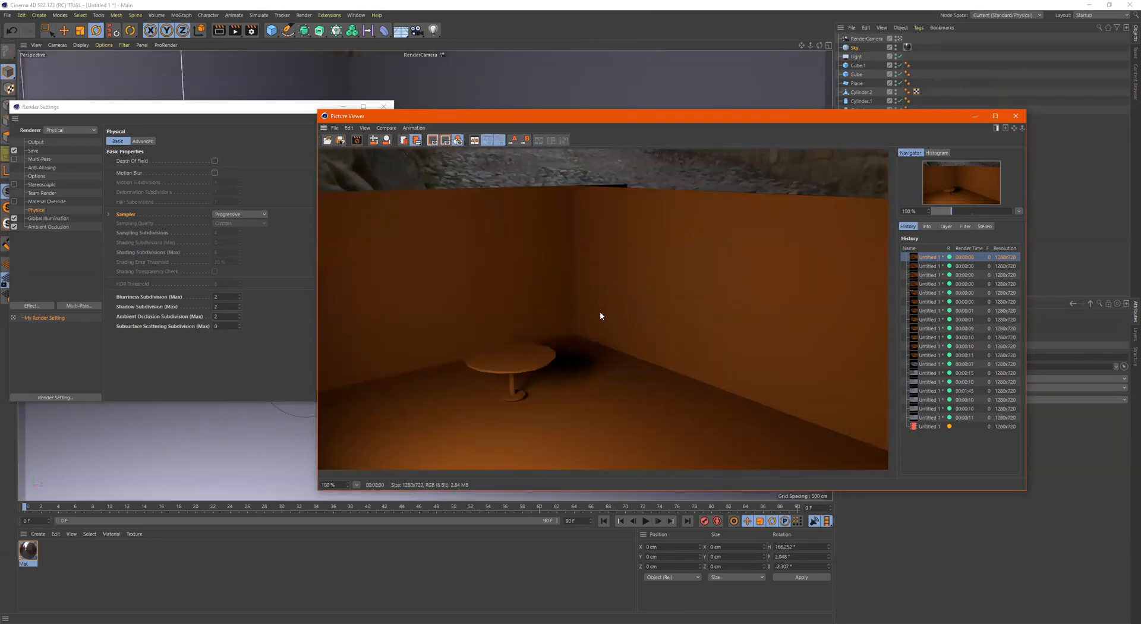
{"action": "scroll", "coordinate": [563, 344], "scroll_direction": "down", "scroll_amount": 1}
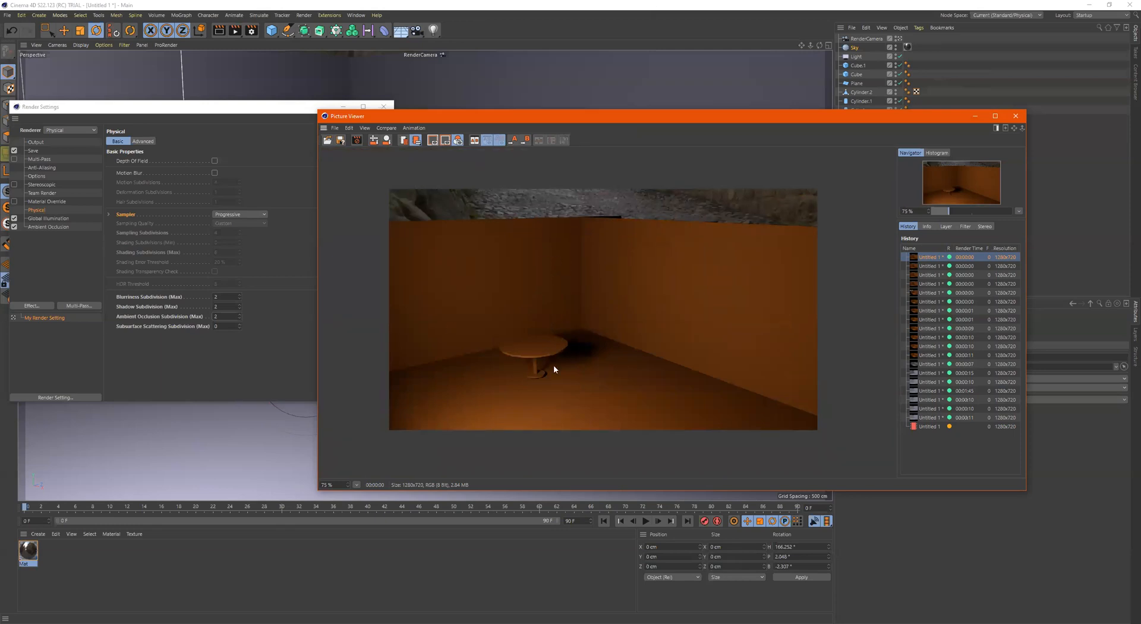
{"action": "scroll", "coordinate": [556, 364], "scroll_direction": "up", "scroll_amount": 1}
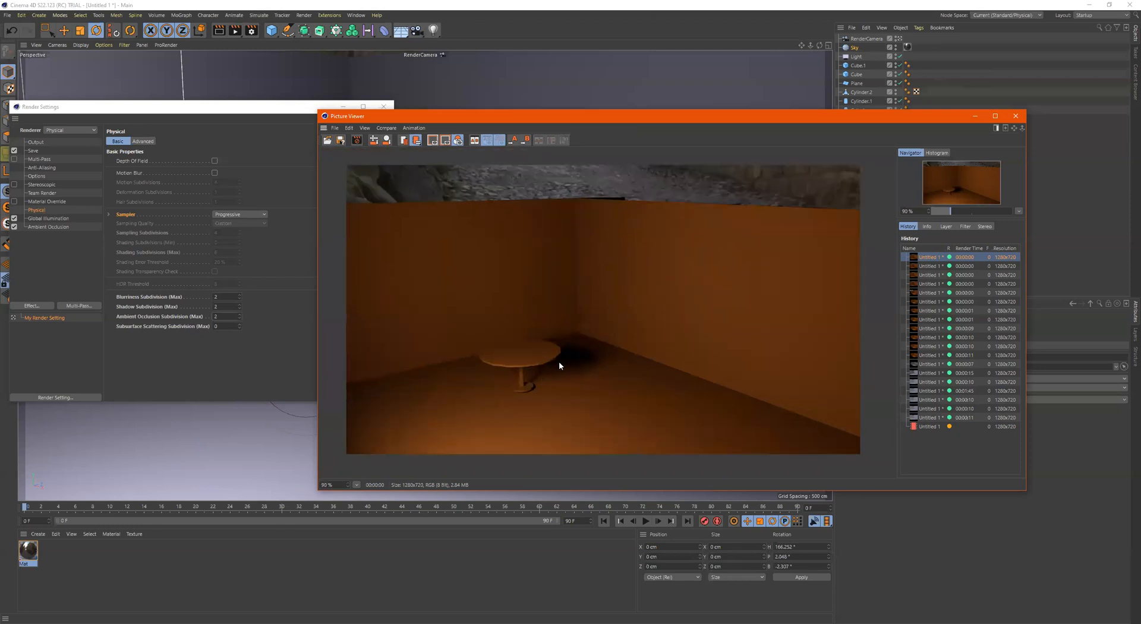
Return to the running progressive render, examine the table, and reposition the Picture Viewer to check the pass counter
{"action": "left_click", "coordinate": [929, 419]}
{"action": "left_click", "coordinate": [929, 427]}
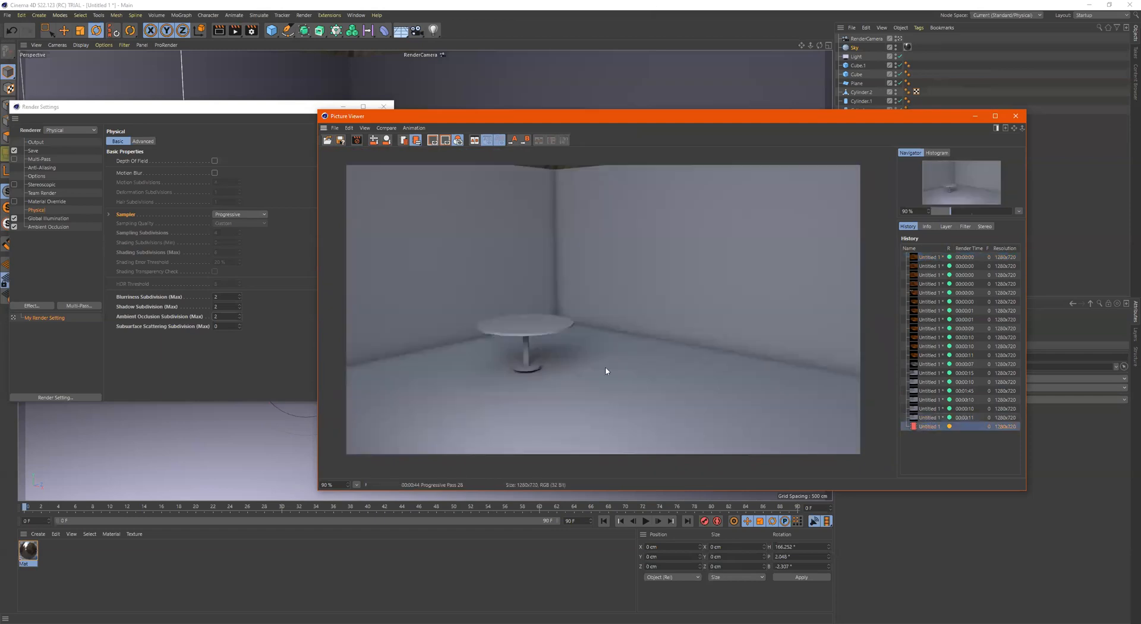
{"action": "scroll", "coordinate": [584, 325], "scroll_direction": "up", "scroll_amount": 1}
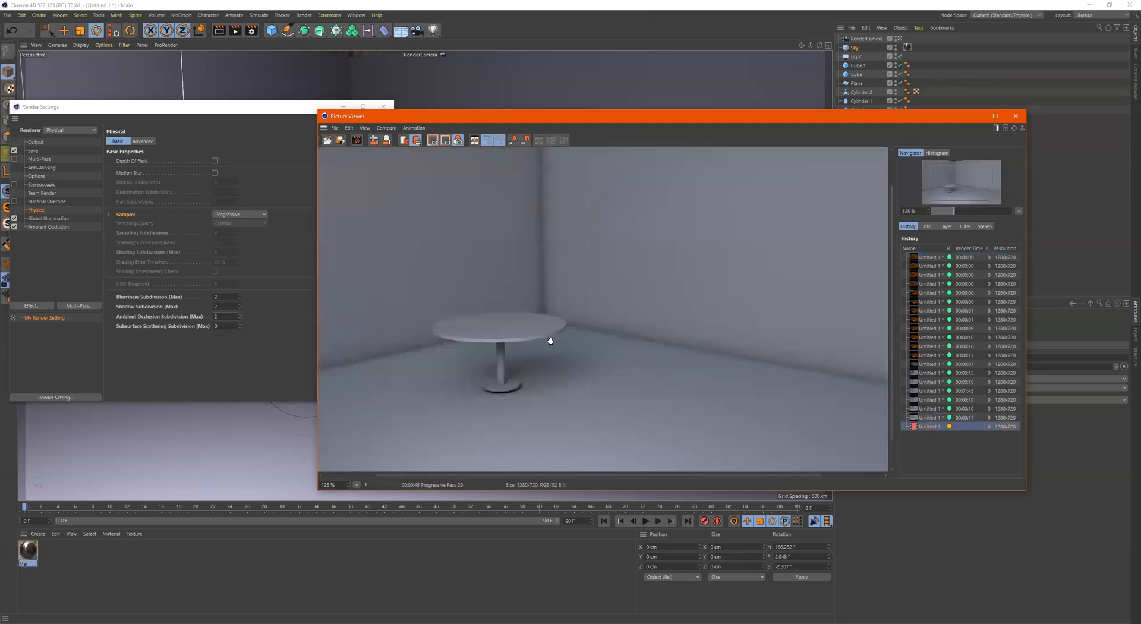
{"action": "scroll", "coordinate": [380, 348], "scroll_direction": "up", "scroll_amount": 1}
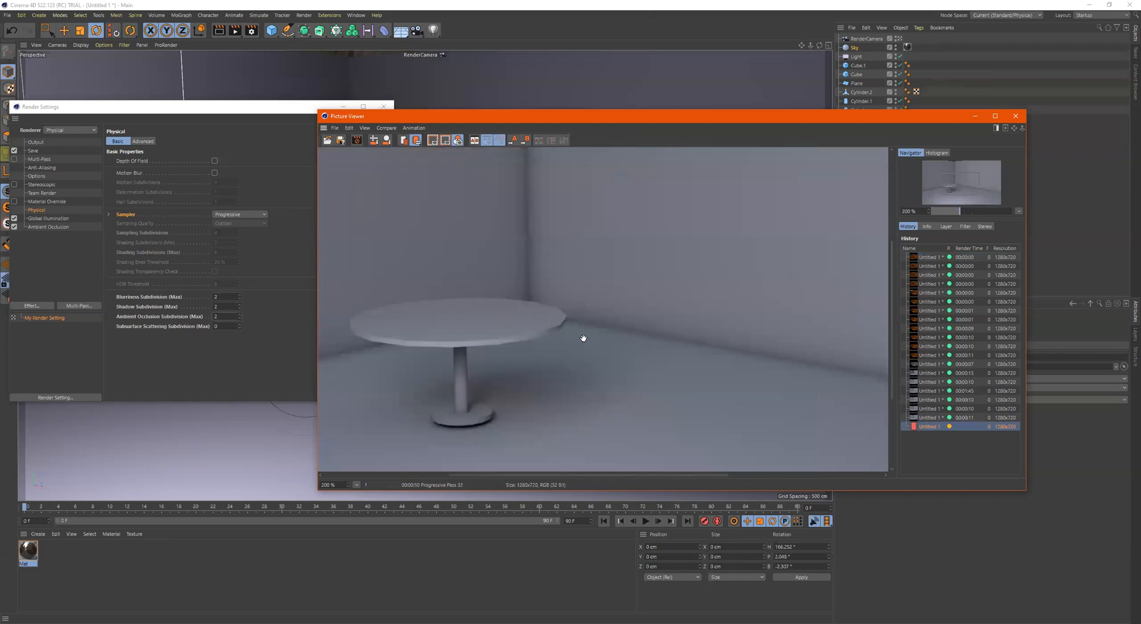
{"action": "left_click", "coordinate": [592, 123]}
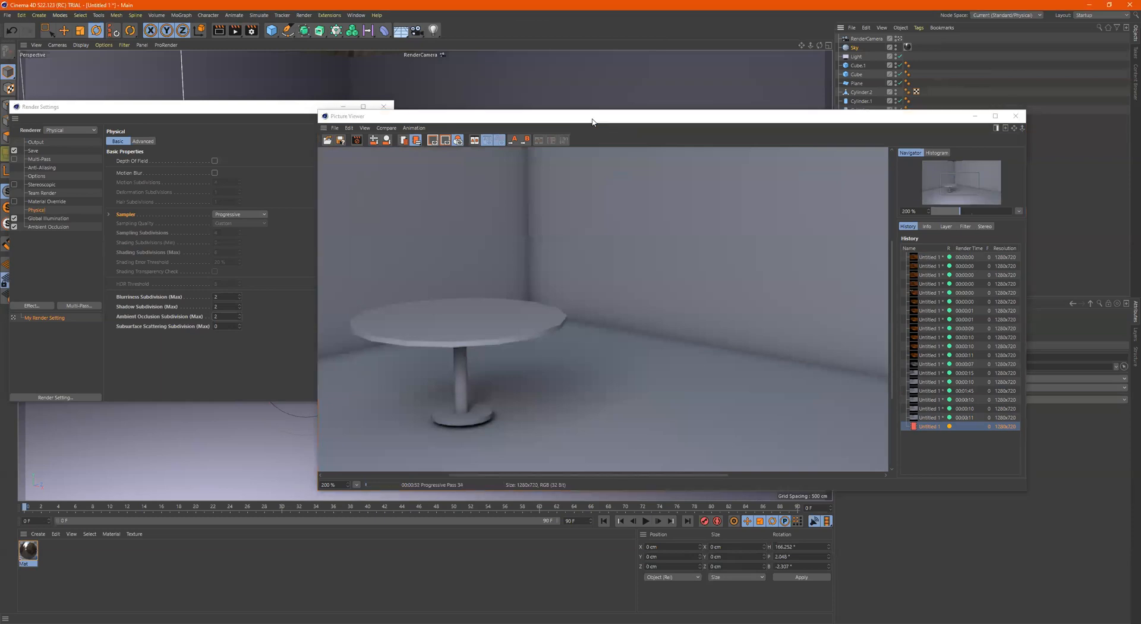
{"action": "left_click_drag", "start_coordinate": [593, 120], "coordinate": [663, 136]}
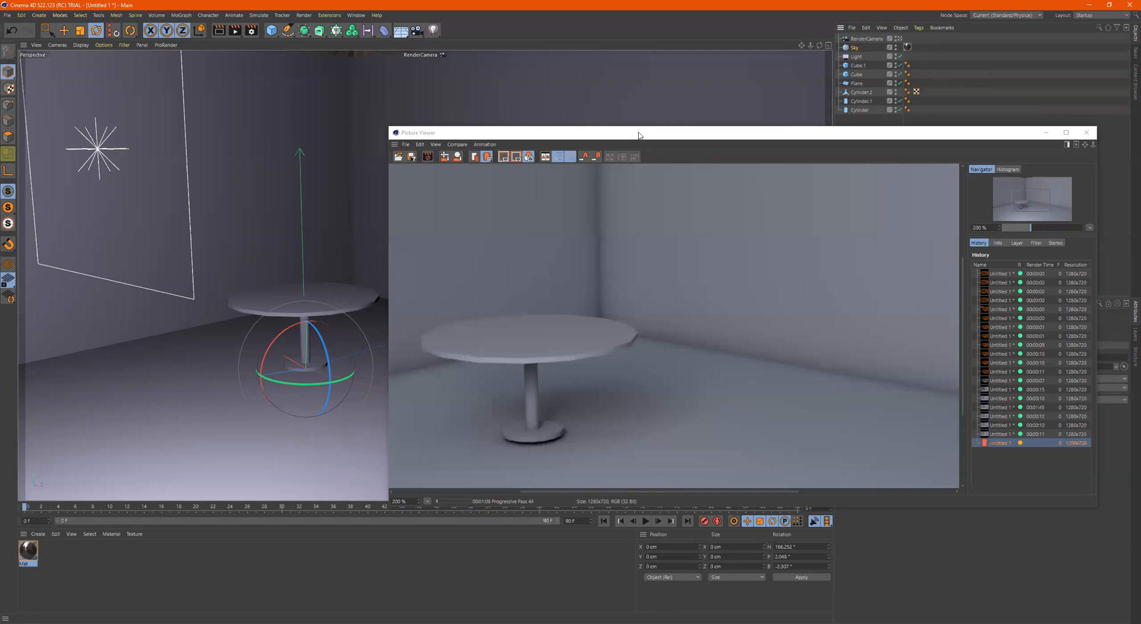
{"action": "left_click_drag", "start_coordinate": [641, 136], "coordinate": [379, 66]}
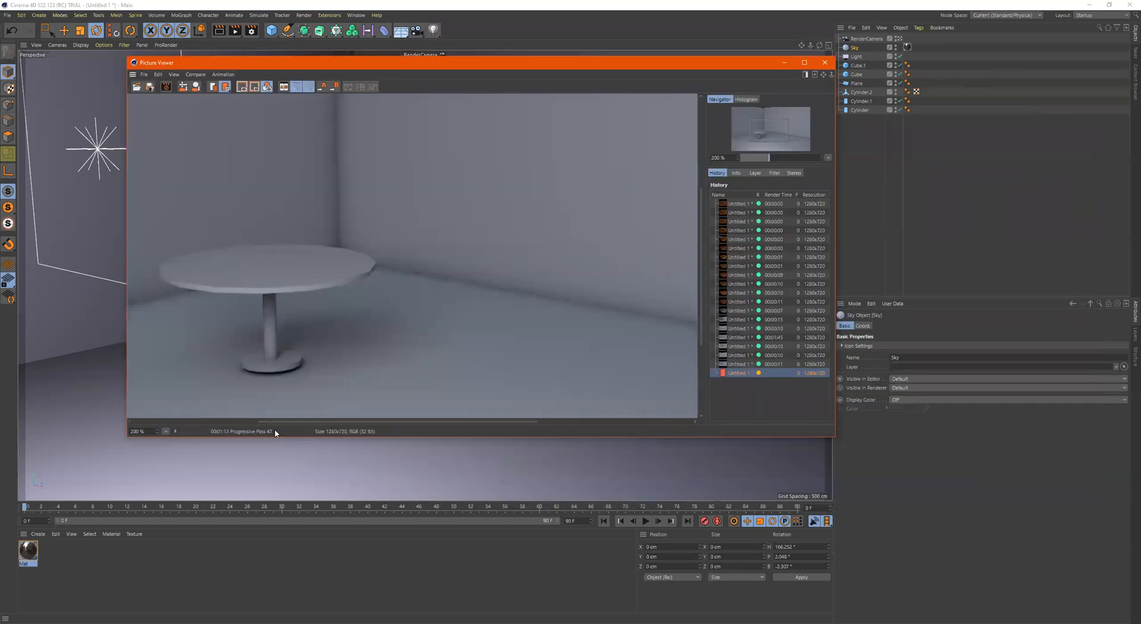
{"action": "left_click", "coordinate": [166, 431]}
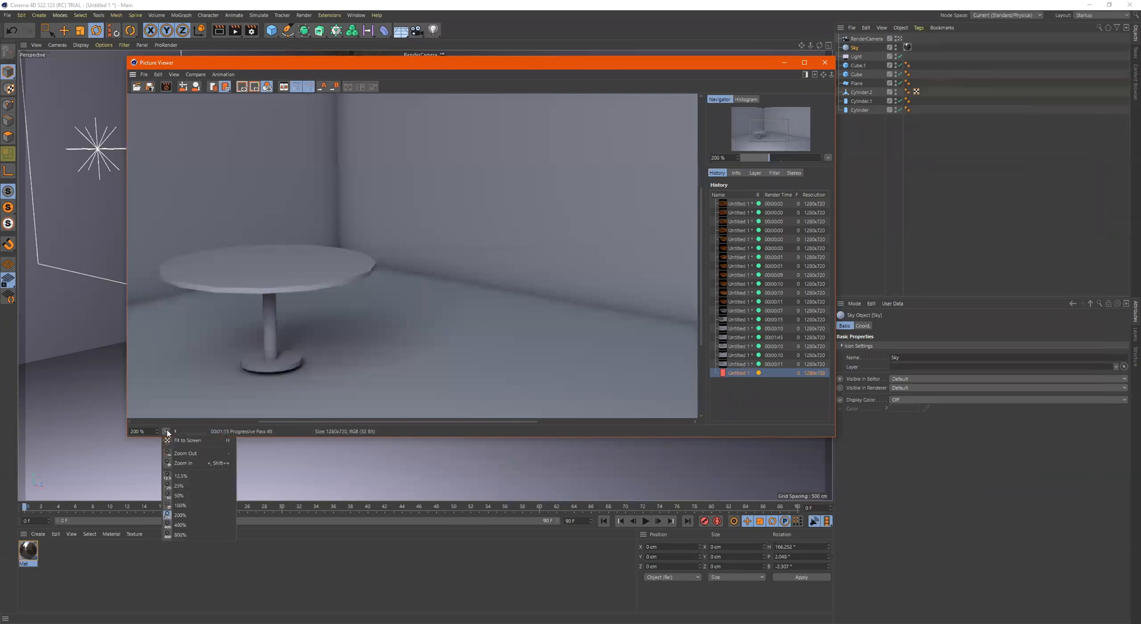
{"action": "left_click", "coordinate": [244, 426]}
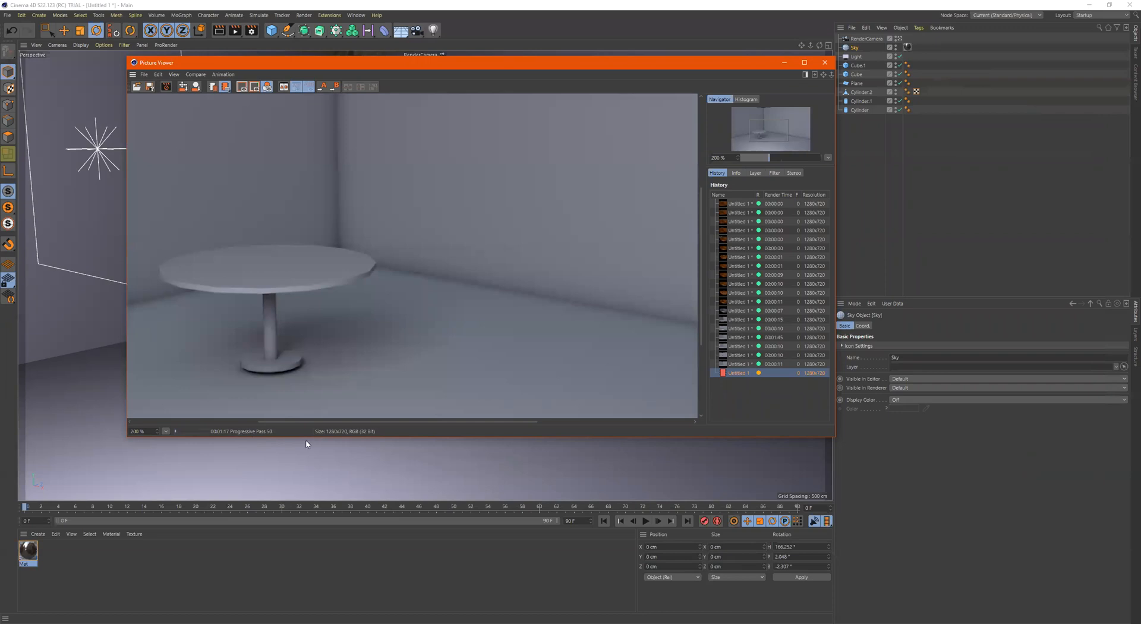
Set the Physical sampler to Fixed, stop the running progressive render, and start a new render in the Picture Viewer
{"action": "left_click", "coordinate": [250, 32]}
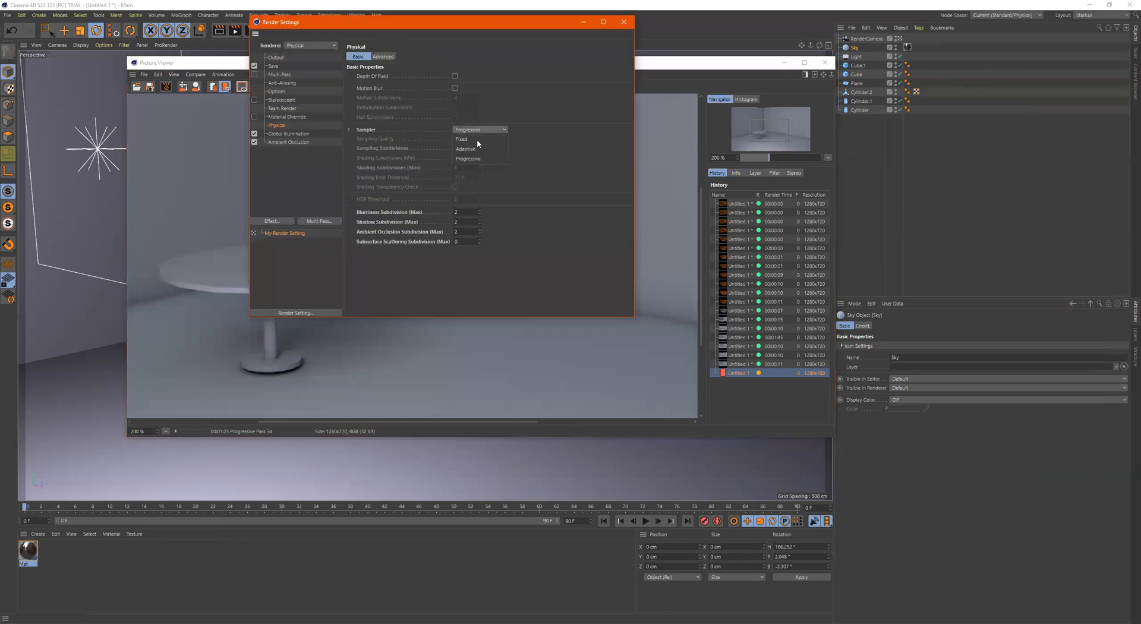
{"action": "left_click", "coordinate": [477, 140]}
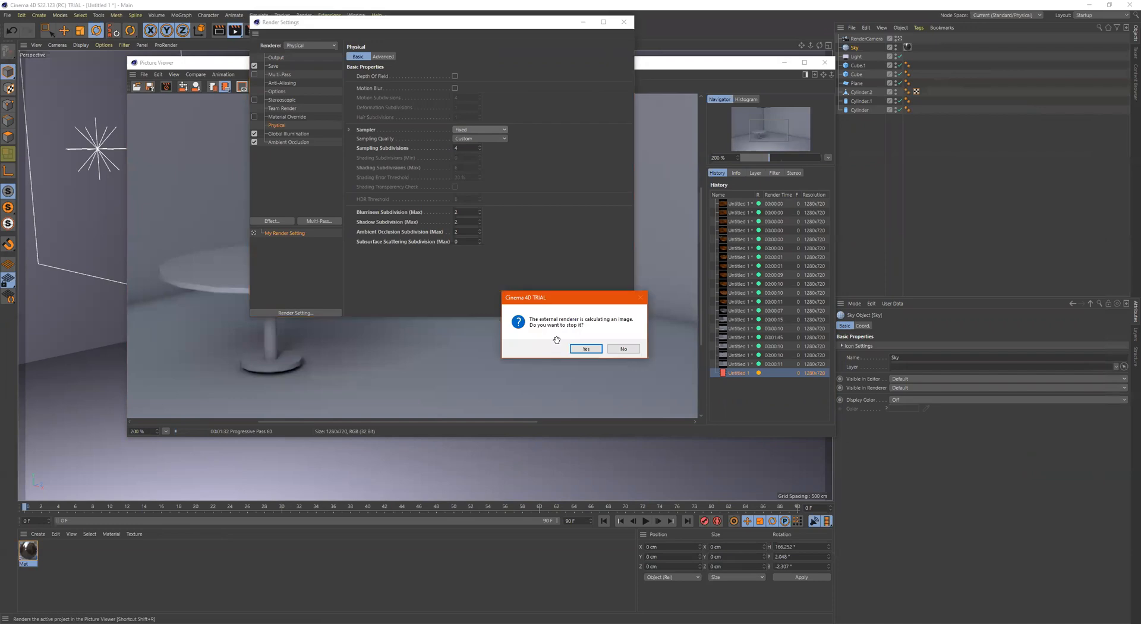
{"action": "key", "text": "Return"}
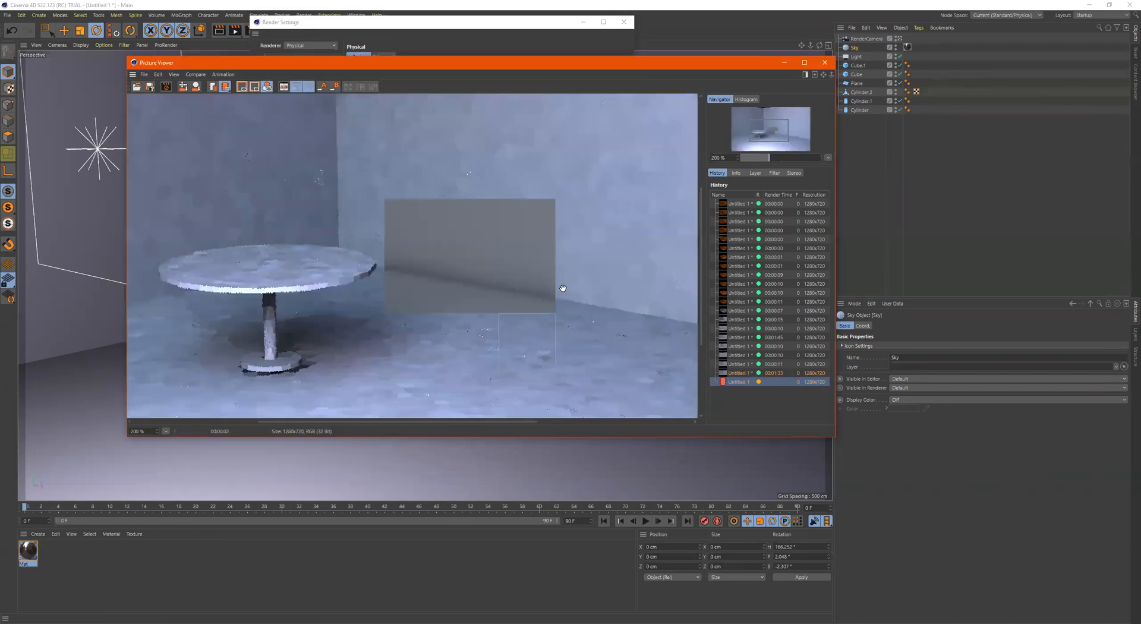
View the whole image as the fixed-sampler render runs, and check it against the progressive and adaptive renders in the history
{"action": "scroll", "coordinate": [458, 295], "scroll_direction": "down", "scroll_amount": 3}
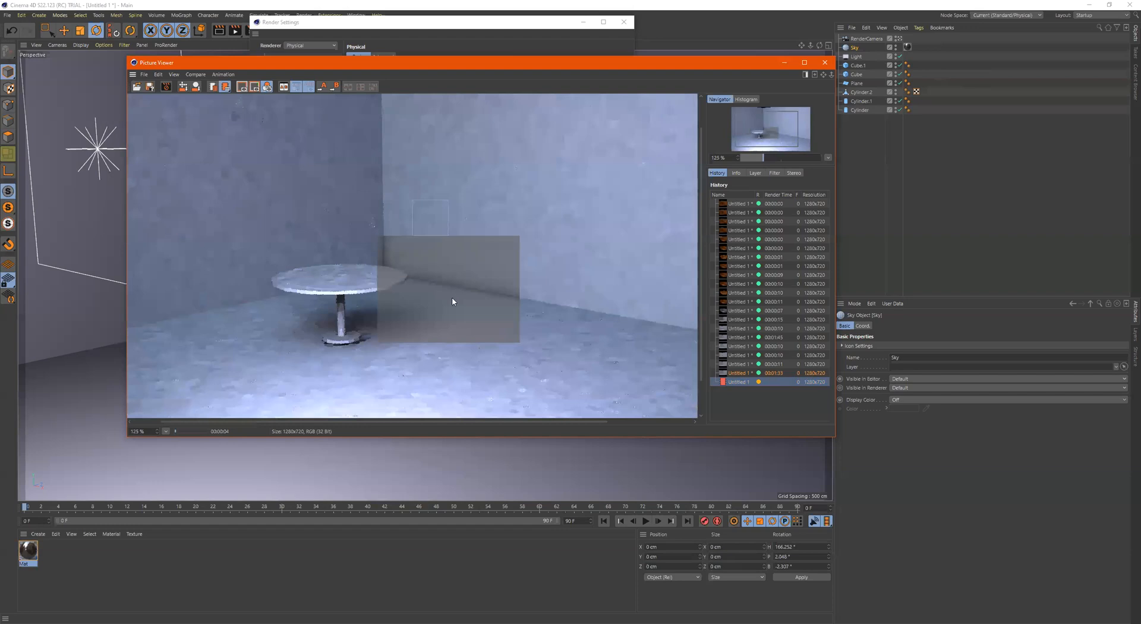
{"action": "scroll", "coordinate": [453, 301], "scroll_direction": "down", "scroll_amount": 2}
{"action": "scroll", "coordinate": [336, 315], "scroll_direction": "up", "scroll_amount": 1}
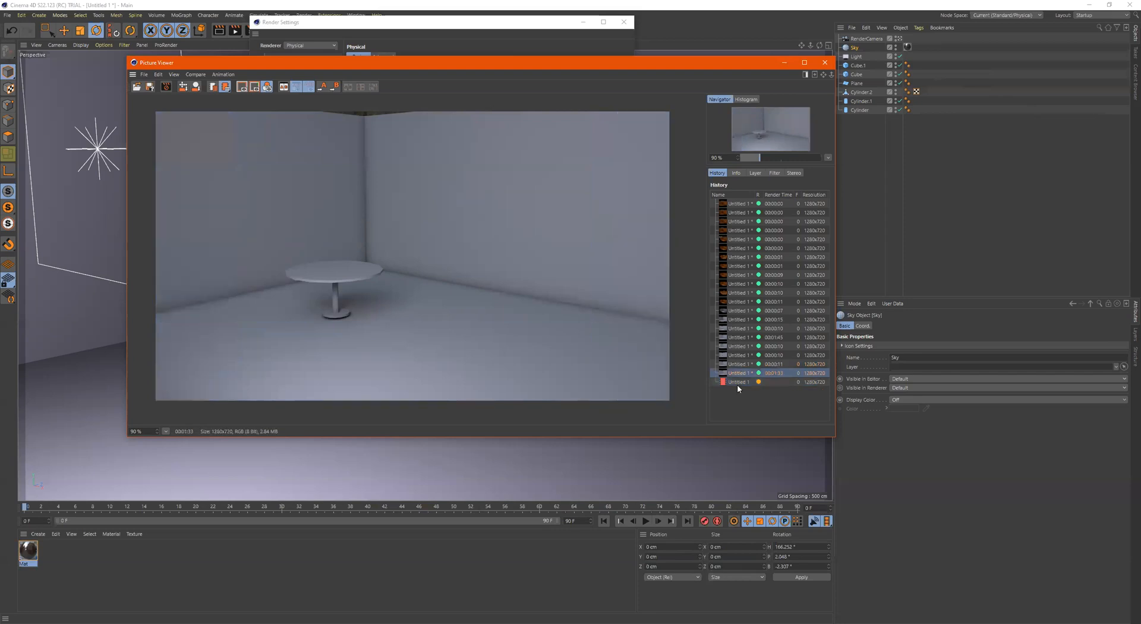
{"action": "key", "text": "Up"}
{"action": "key", "text": "Up"}
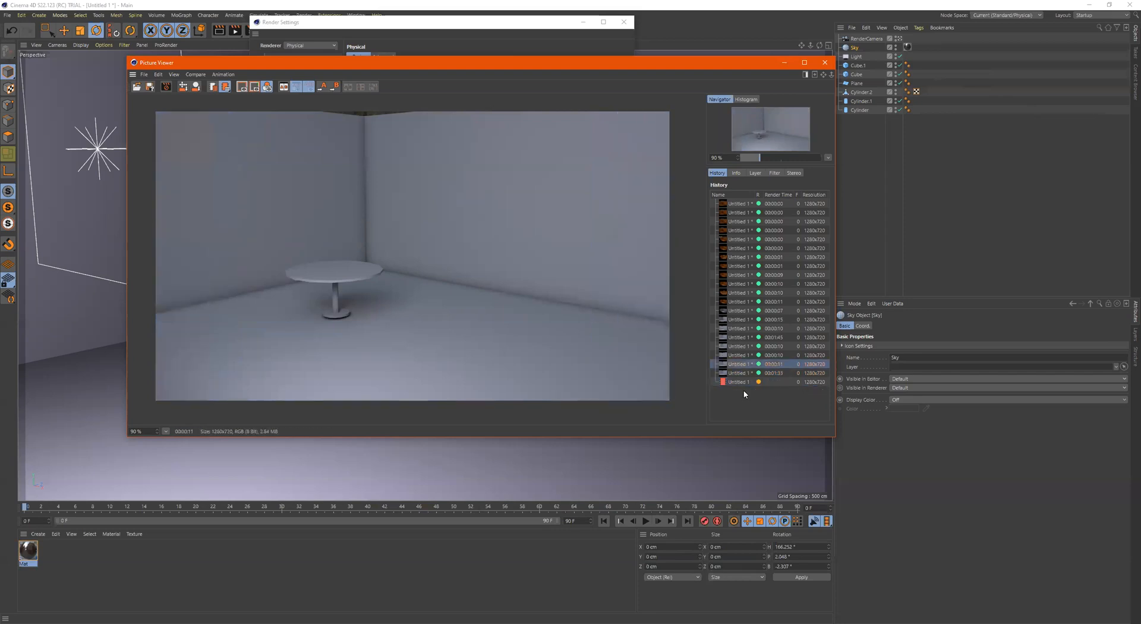
Compare the adaptive, progressive and fixed renders up close along the edge between the back wall and the floor
{"action": "scroll", "coordinate": [502, 304], "scroll_direction": "up", "scroll_amount": 5}
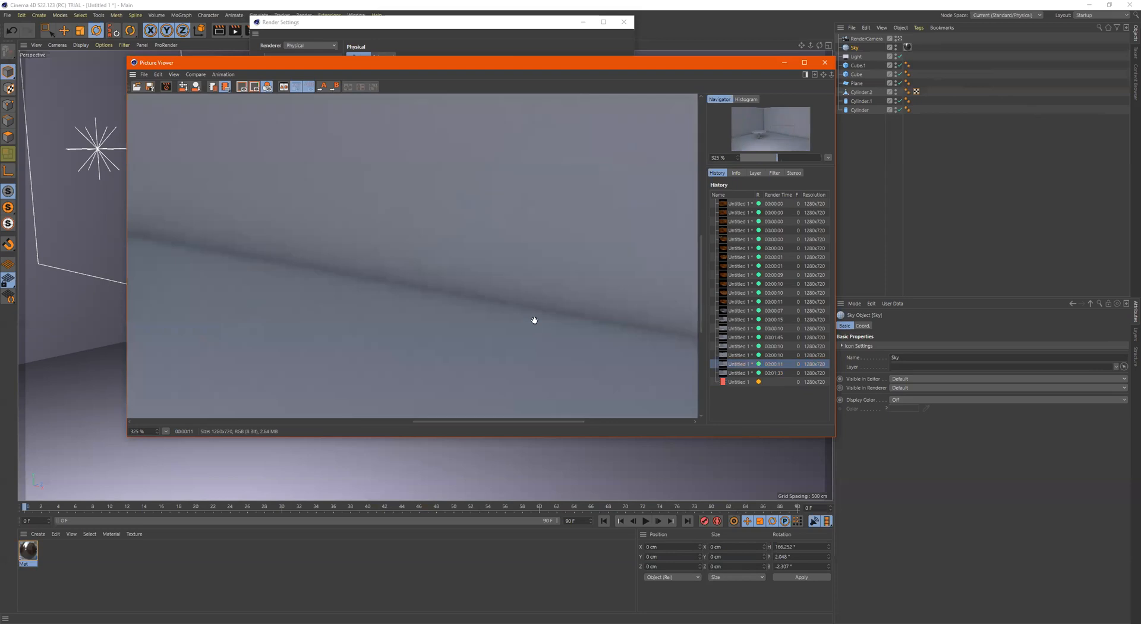
{"action": "left_click_drag", "start_coordinate": [540, 316], "coordinate": [542, 296]}
{"action": "scroll", "coordinate": [481, 220], "scroll_direction": "up", "scroll_amount": 1}
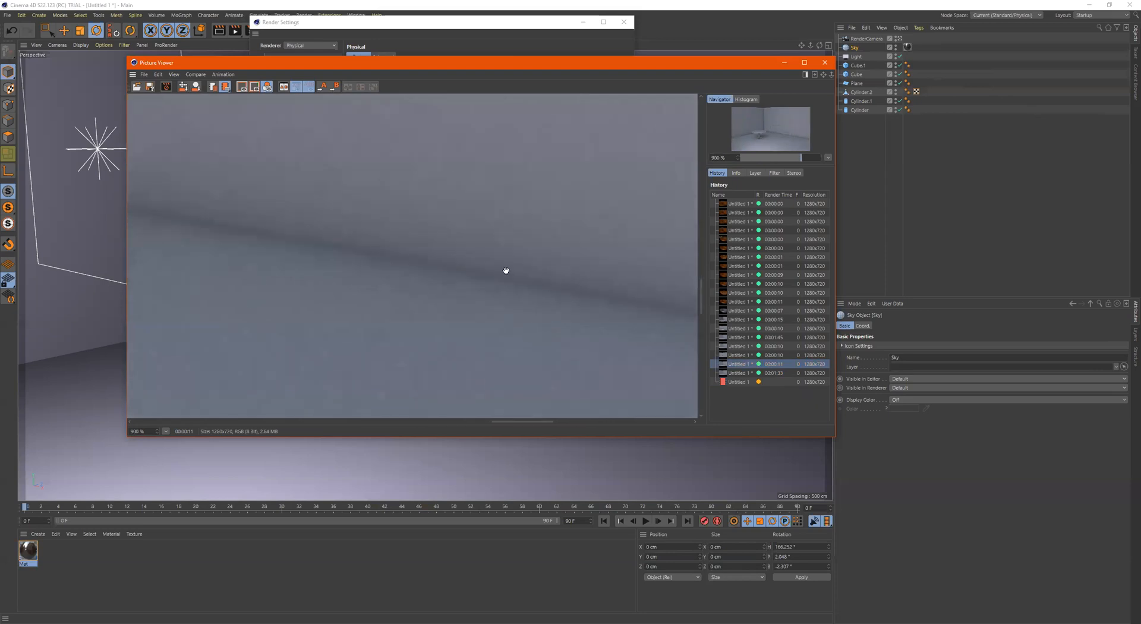
{"action": "key", "text": "Down"}
{"action": "key", "text": "Down"}
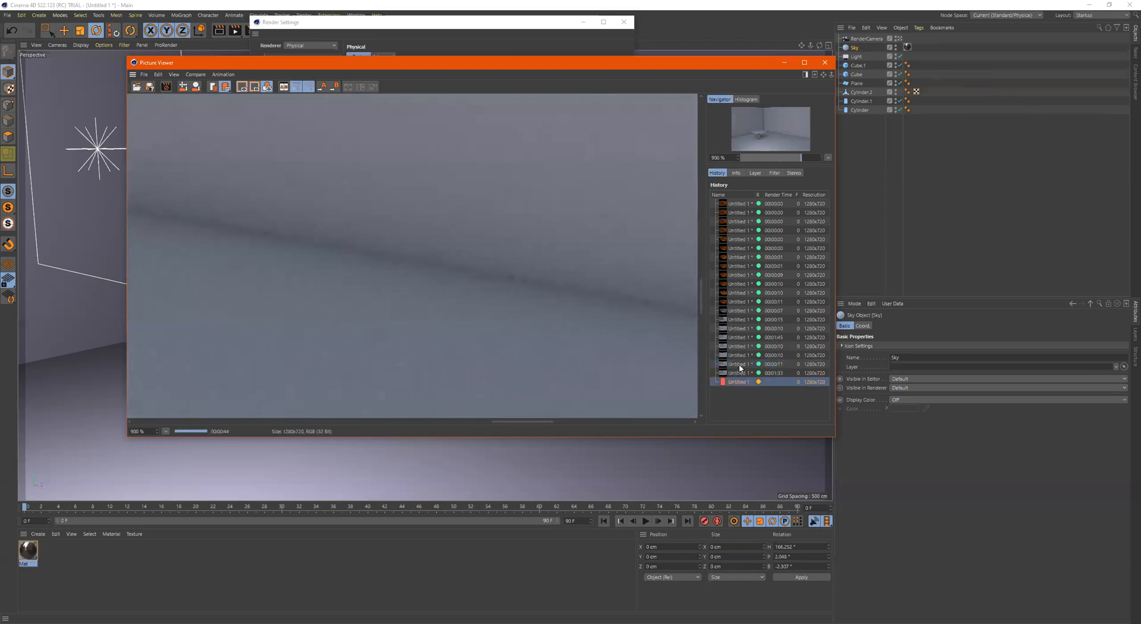
{"action": "left_click", "coordinate": [739, 365]}
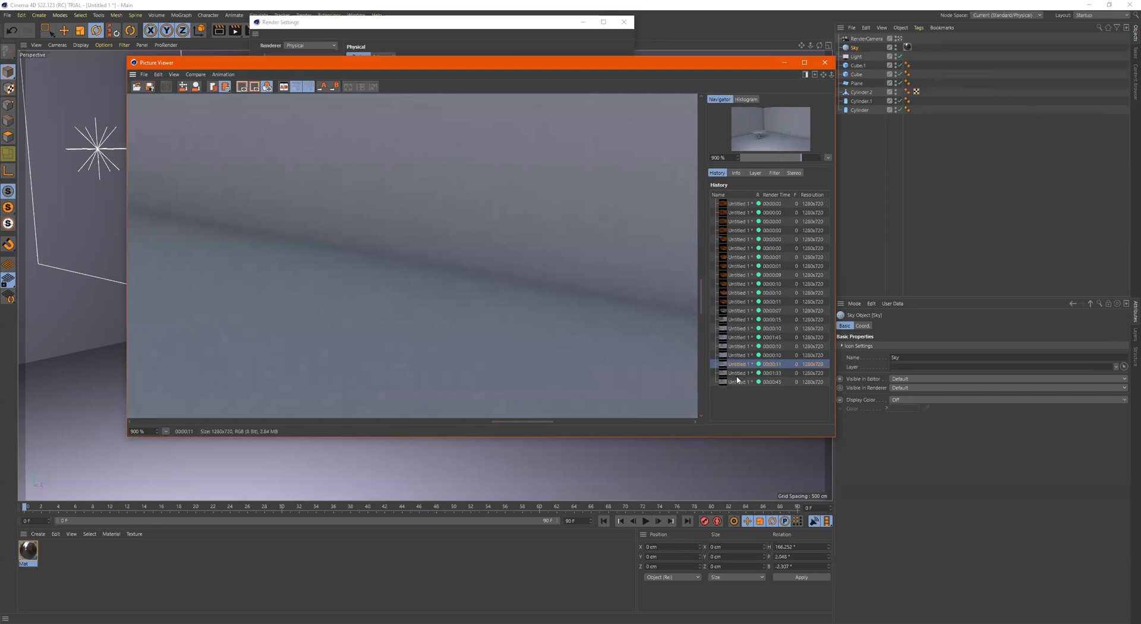
{"action": "key", "text": "Down"}
{"action": "key", "text": "Down"}
{"action": "scroll", "coordinate": [464, 300], "scroll_direction": "down", "scroll_amount": 2}
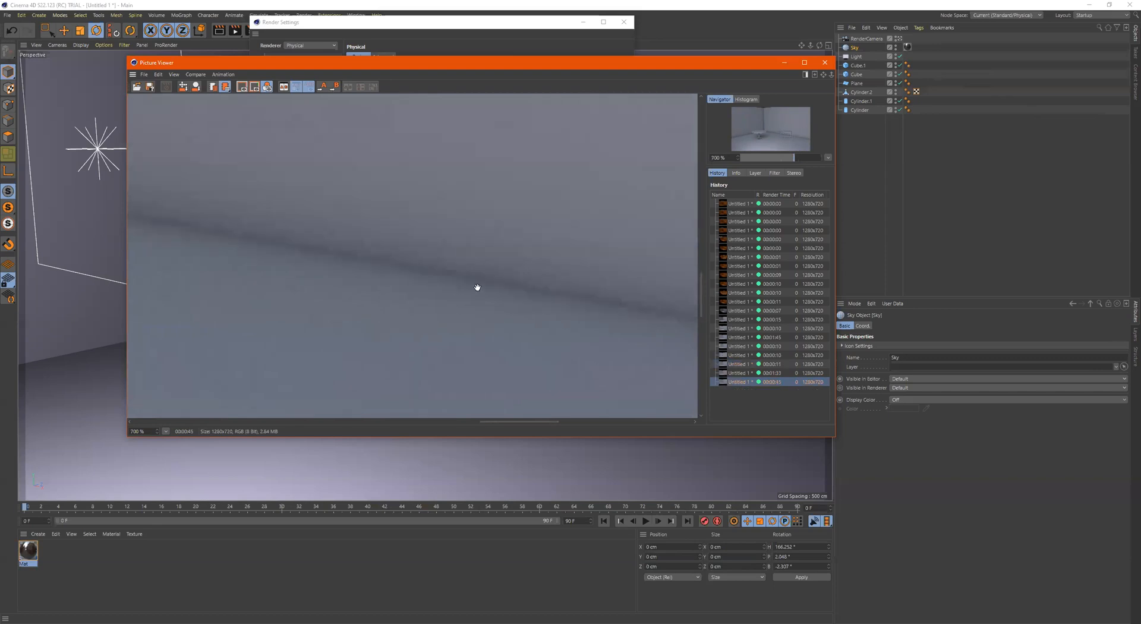
{"action": "scroll", "coordinate": [489, 279], "scroll_direction": "down", "scroll_amount": 2}
{"action": "scroll", "coordinate": [490, 282], "scroll_direction": "down", "scroll_amount": 3}
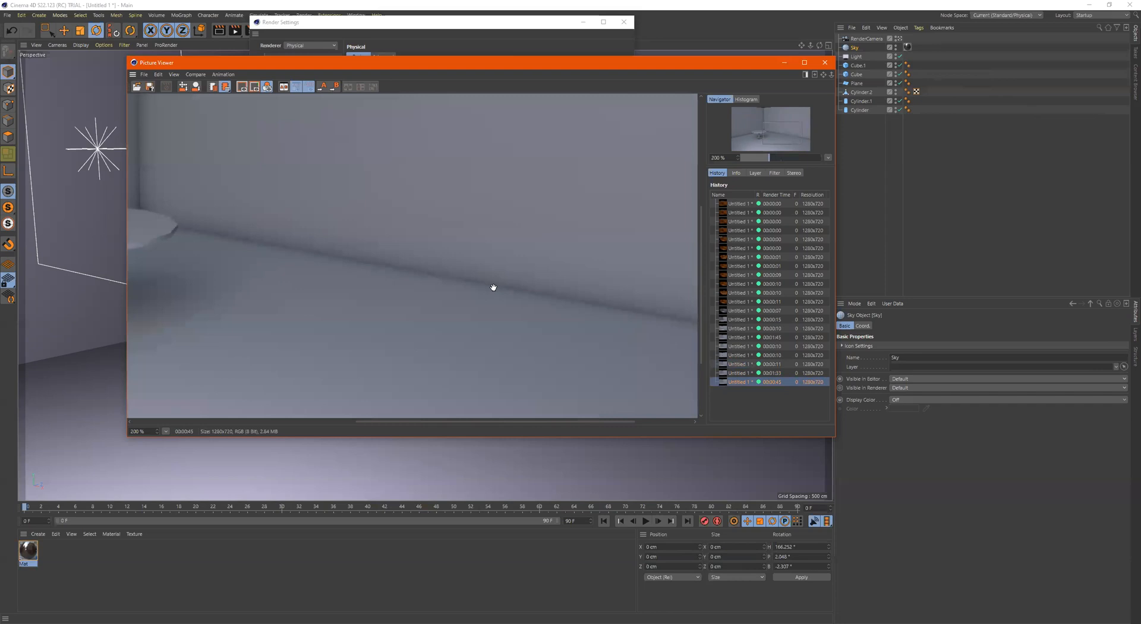
Set the Fixed sampler's Sampling Subdivisions to 8 and start a new render in the Picture Viewer
{"action": "scroll", "coordinate": [475, 290], "scroll_direction": "down", "scroll_amount": 1}
{"action": "scroll", "coordinate": [475, 289], "scroll_direction": "up", "scroll_amount": 1}
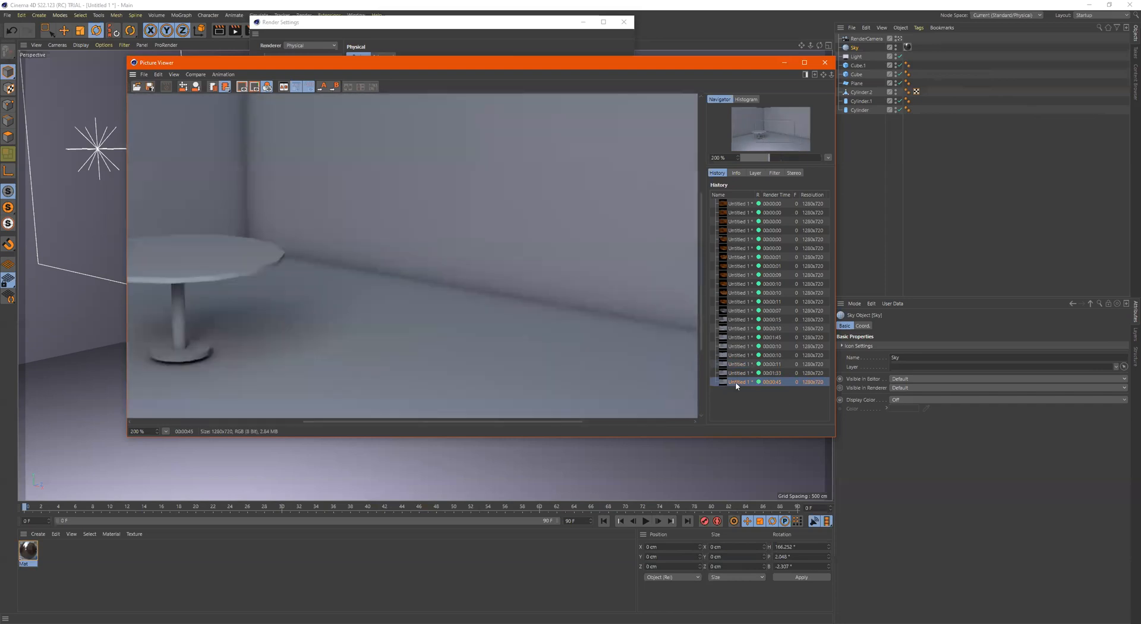
{"action": "left_click", "coordinate": [443, 30]}
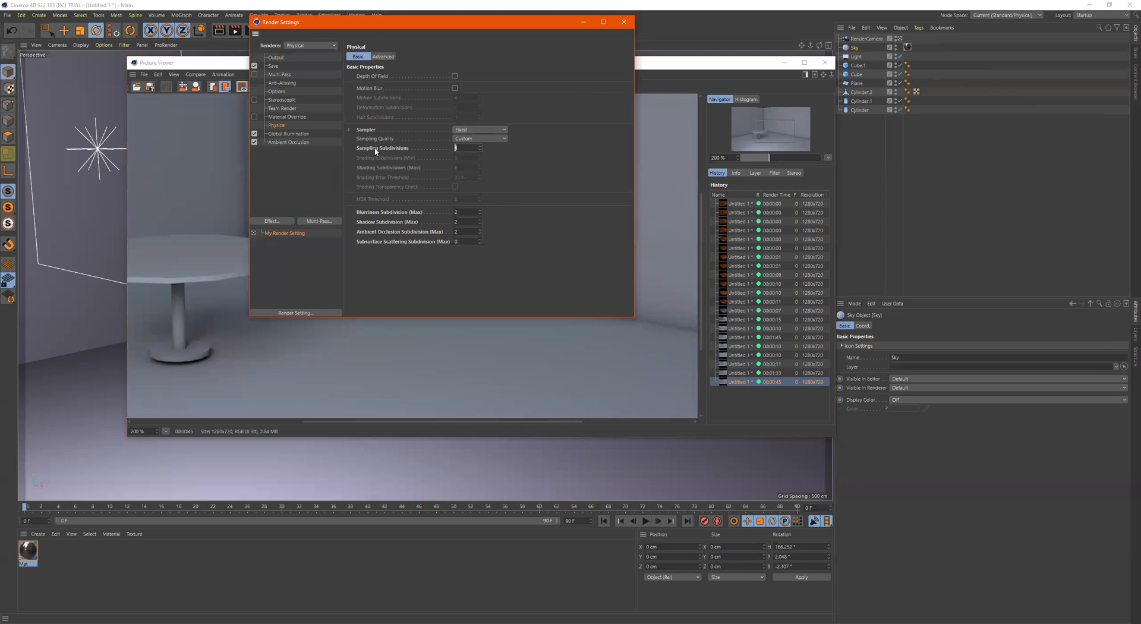
{"action": "left_click", "coordinate": [233, 31]}
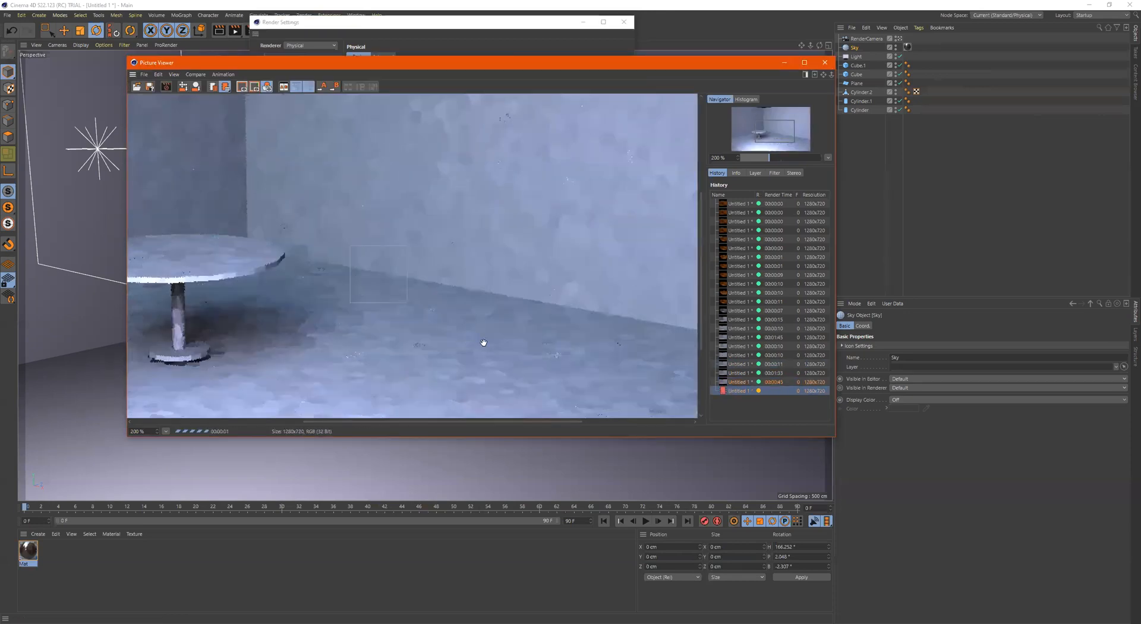
Compare the newly started render with the previous fixed, progressive and adaptive renders in the history
{"action": "left_click", "coordinate": [743, 384]}
{"action": "left_click", "coordinate": [742, 390]}
{"action": "left_click", "coordinate": [743, 382]}
{"action": "left_click", "coordinate": [742, 373]}
{"action": "left_click", "coordinate": [743, 365]}
{"action": "left_click", "coordinate": [742, 374]}
{"action": "left_click", "coordinate": [742, 381]}
{"action": "left_click", "coordinate": [743, 391]}
{"action": "left_click", "coordinate": [743, 381]}
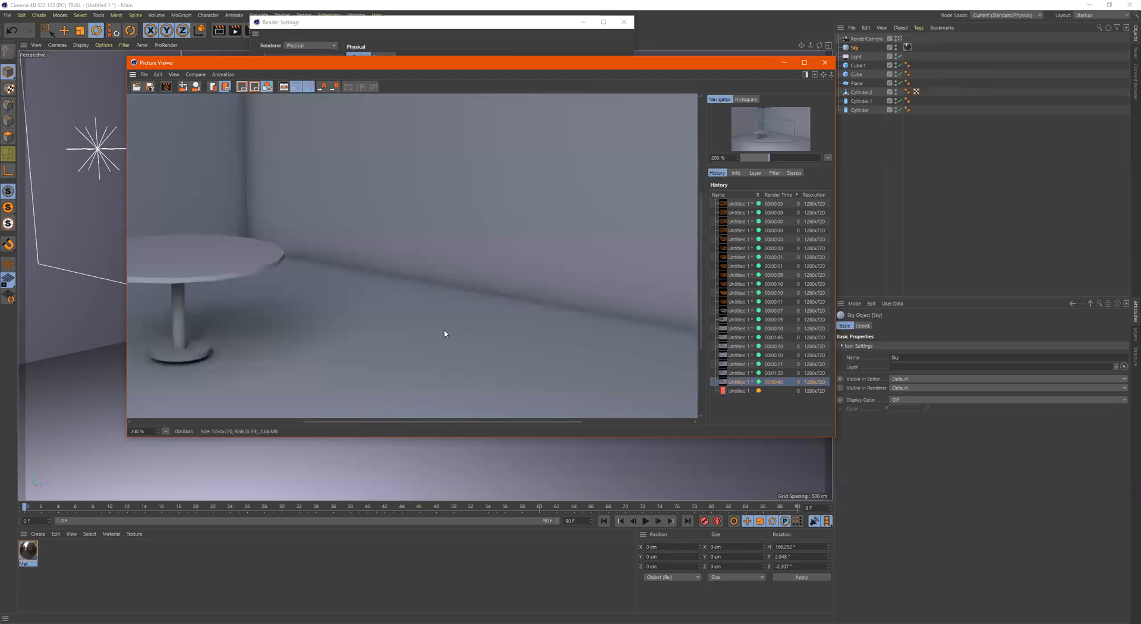
View the previous fixed render as a whole, and compare it with the running render up close at the wall-floor edge
{"action": "scroll", "coordinate": [445, 331], "scroll_direction": "down", "scroll_amount": 3}
{"action": "scroll", "coordinate": [434, 335], "scroll_direction": "up", "scroll_amount": 2}
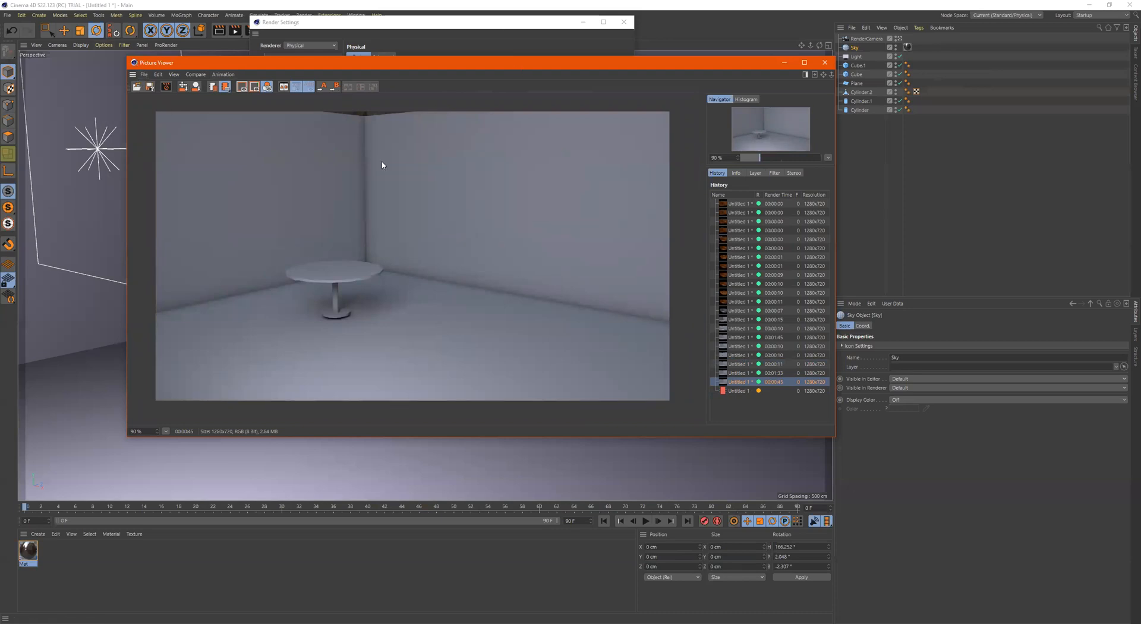
{"action": "left_click", "coordinate": [742, 391]}
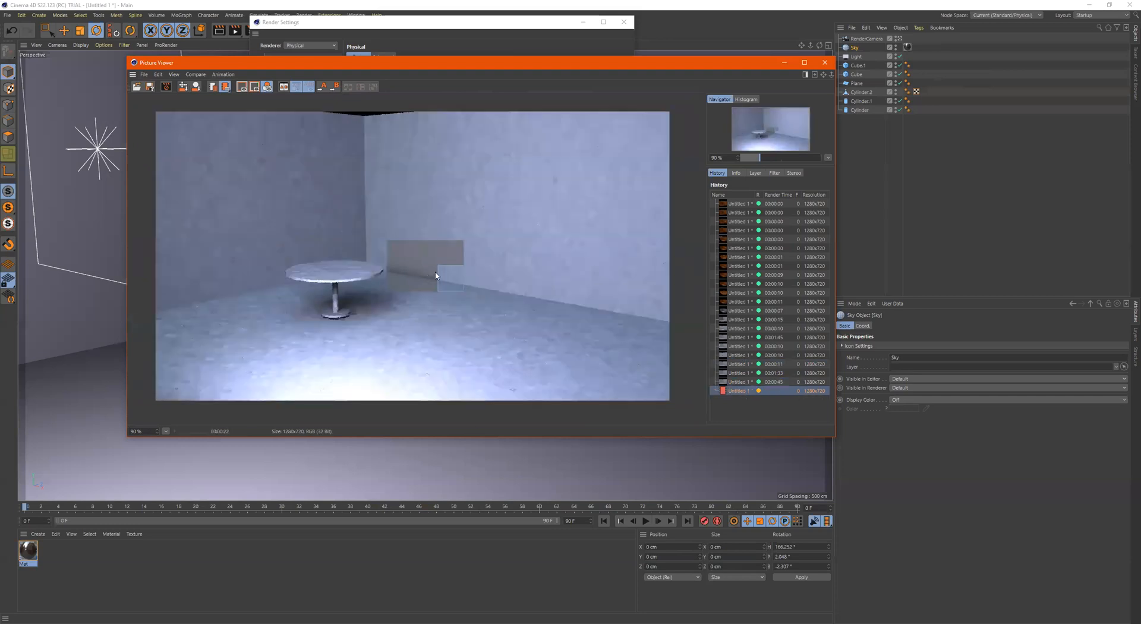
{"action": "scroll", "coordinate": [436, 275], "scroll_direction": "up", "scroll_amount": 2}
{"action": "scroll", "coordinate": [433, 264], "scroll_direction": "up", "scroll_amount": 2}
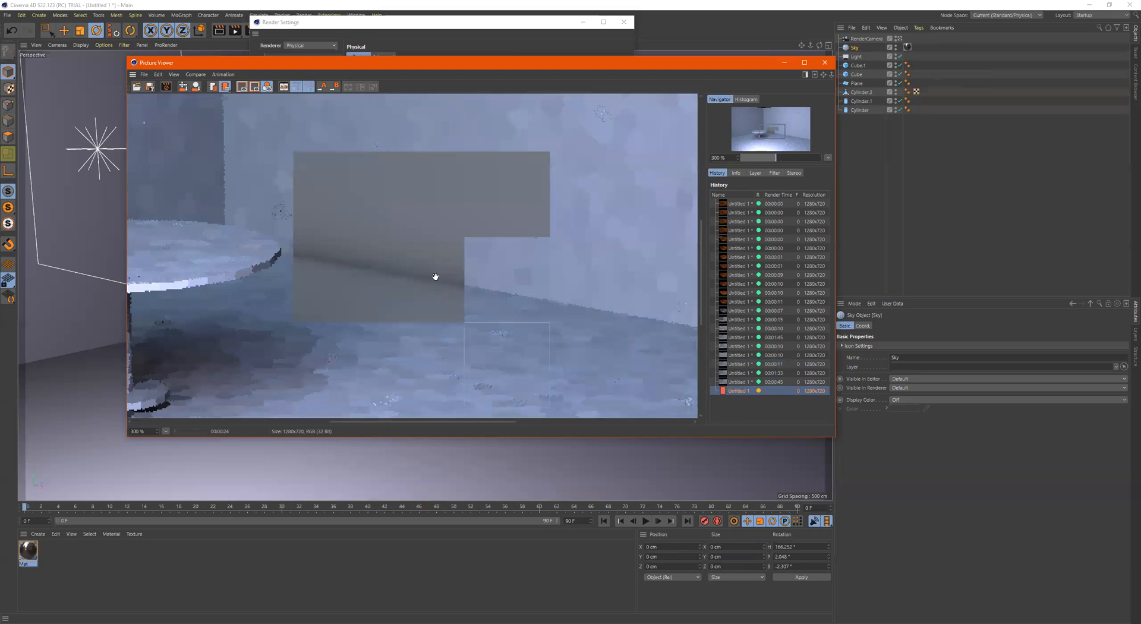
{"action": "scroll", "coordinate": [436, 276], "scroll_direction": "up", "scroll_amount": 2}
{"action": "left_click", "coordinate": [737, 382]}
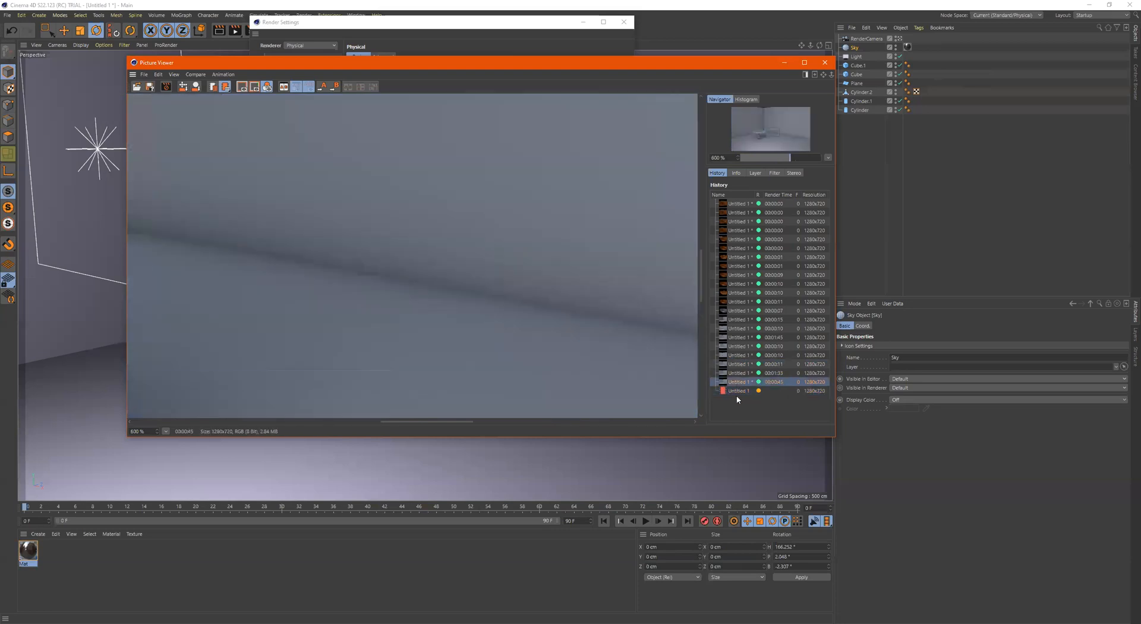
{"action": "left_click", "coordinate": [737, 392]}
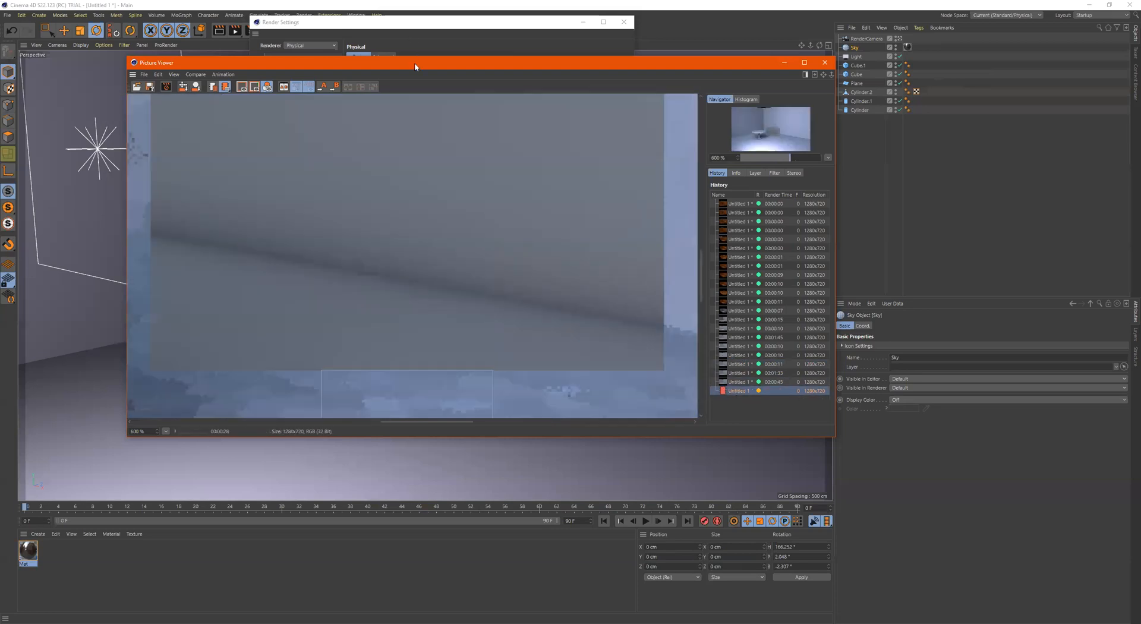
Reposition the Picture Viewer and compare the running and previous fixed renders at 1000% along the wall-floor edge
{"action": "left_click_drag", "start_coordinate": [403, 63], "coordinate": [426, 23]}
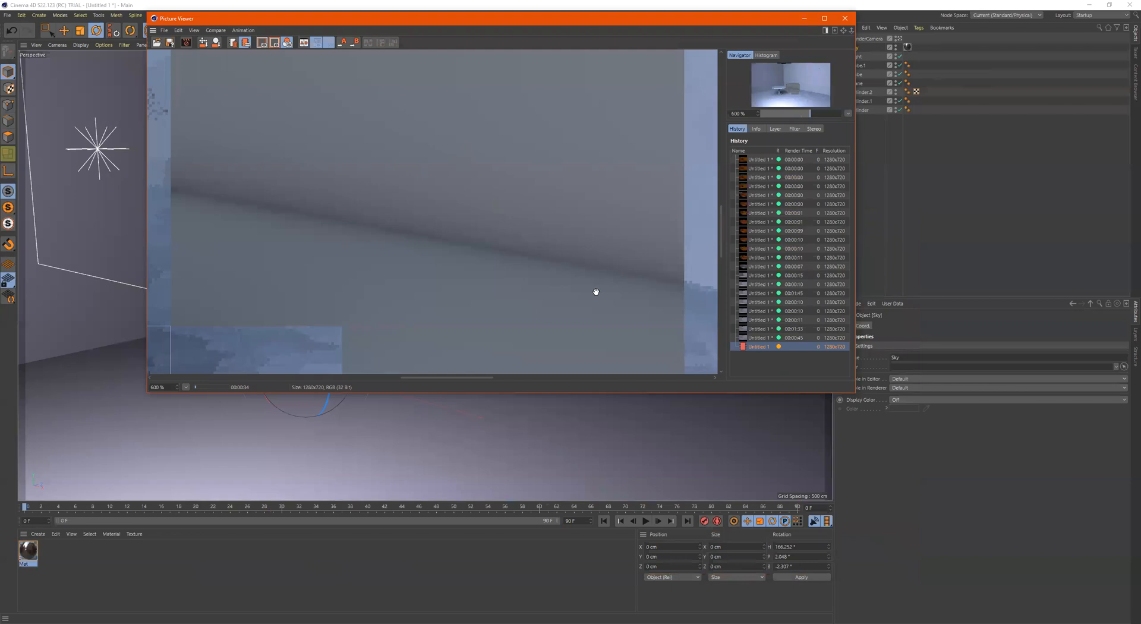
{"action": "scroll", "coordinate": [525, 266], "scroll_direction": "down", "scroll_amount": 2}
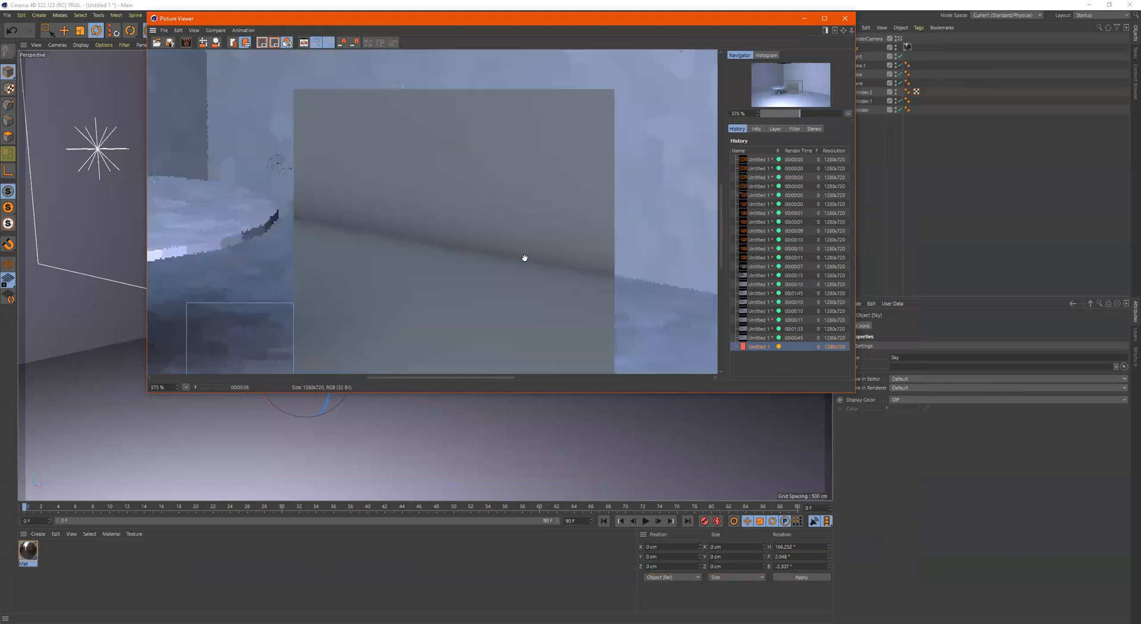
{"action": "scroll", "coordinate": [510, 240], "scroll_direction": "up", "scroll_amount": 2}
{"action": "scroll", "coordinate": [536, 271], "scroll_direction": "up", "scroll_amount": 2}
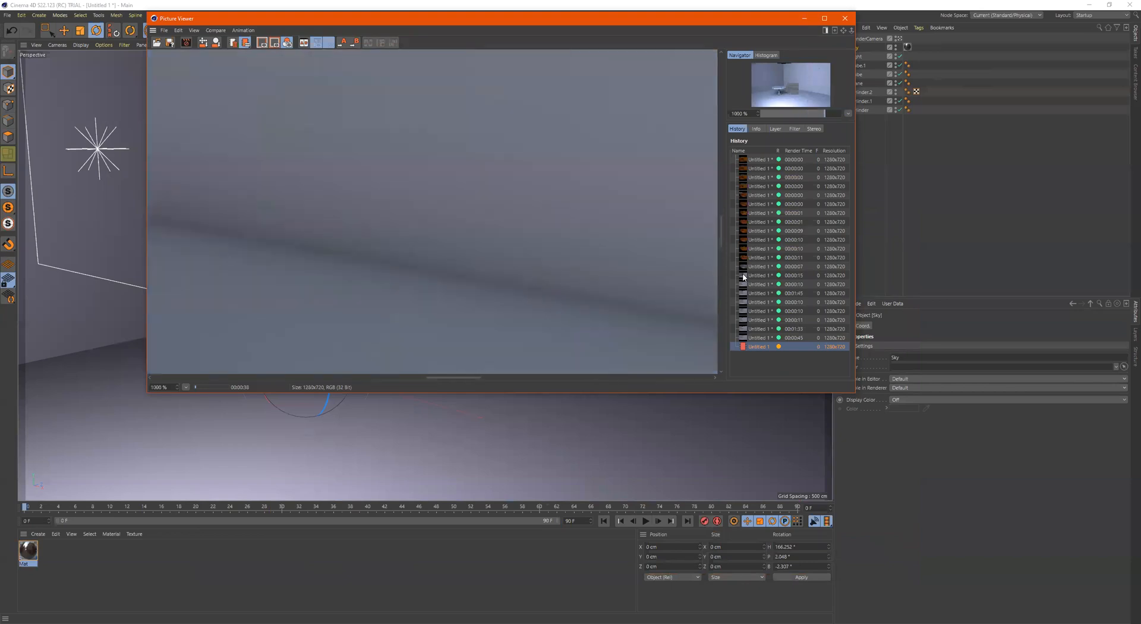
{"action": "left_click", "coordinate": [760, 339]}
{"action": "left_click", "coordinate": [757, 346]}
{"action": "left_click", "coordinate": [758, 339]}
{"action": "left_click", "coordinate": [758, 345]}
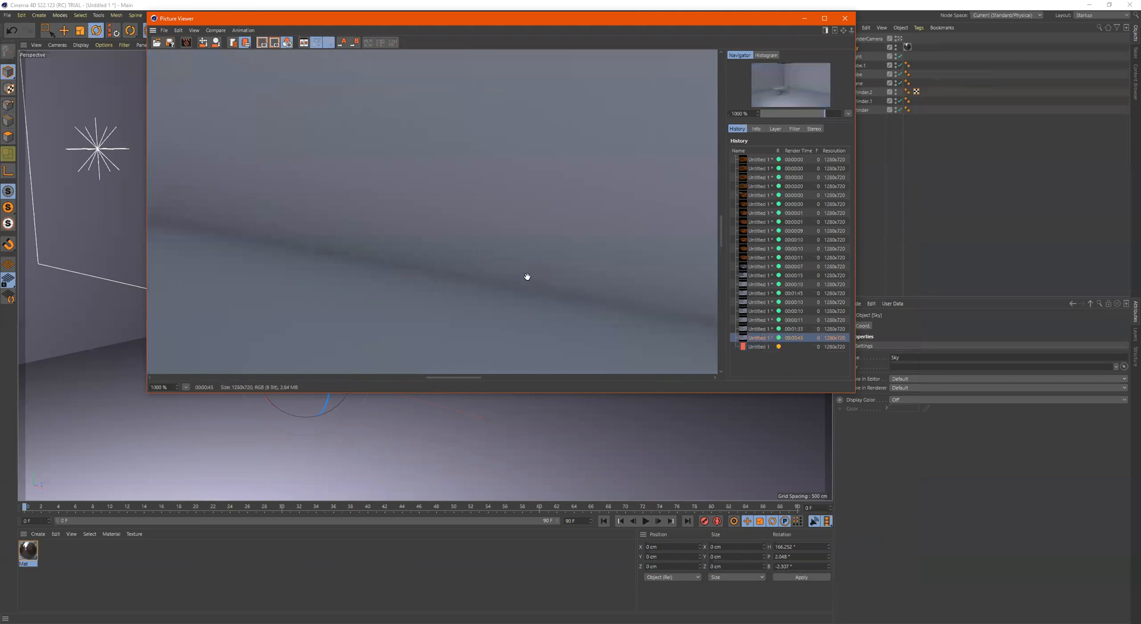
Move the Picture Viewer clear of the Render Settings and review the Fixed sampler's options
{"action": "left_click_drag", "start_coordinate": [303, 23], "coordinate": [384, 204]}
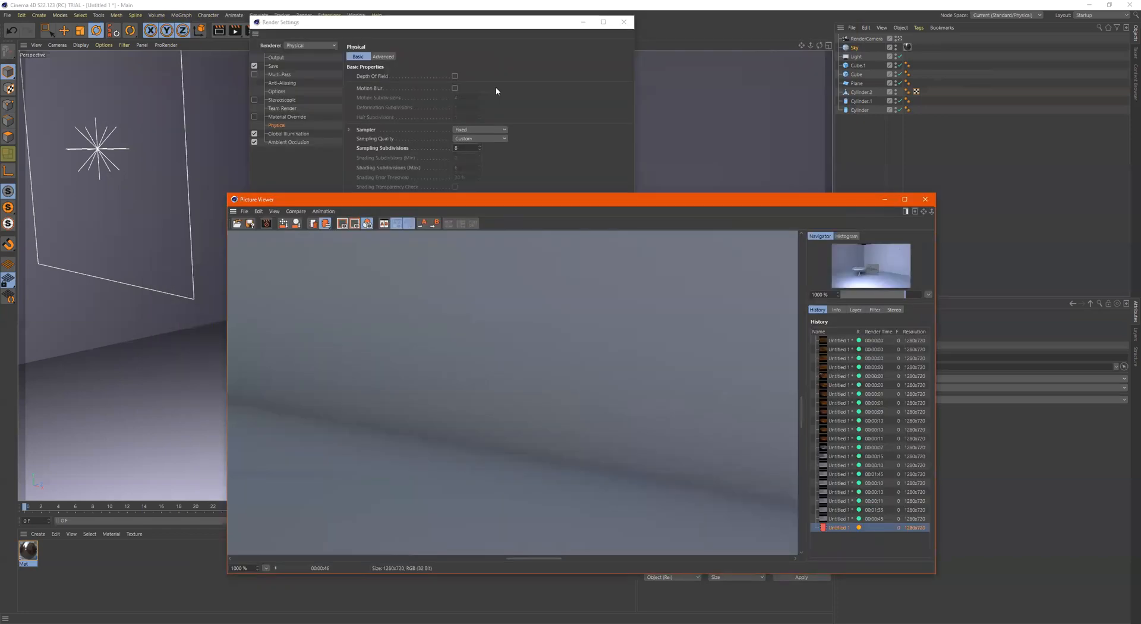
{"action": "left_click", "coordinate": [361, 129]}
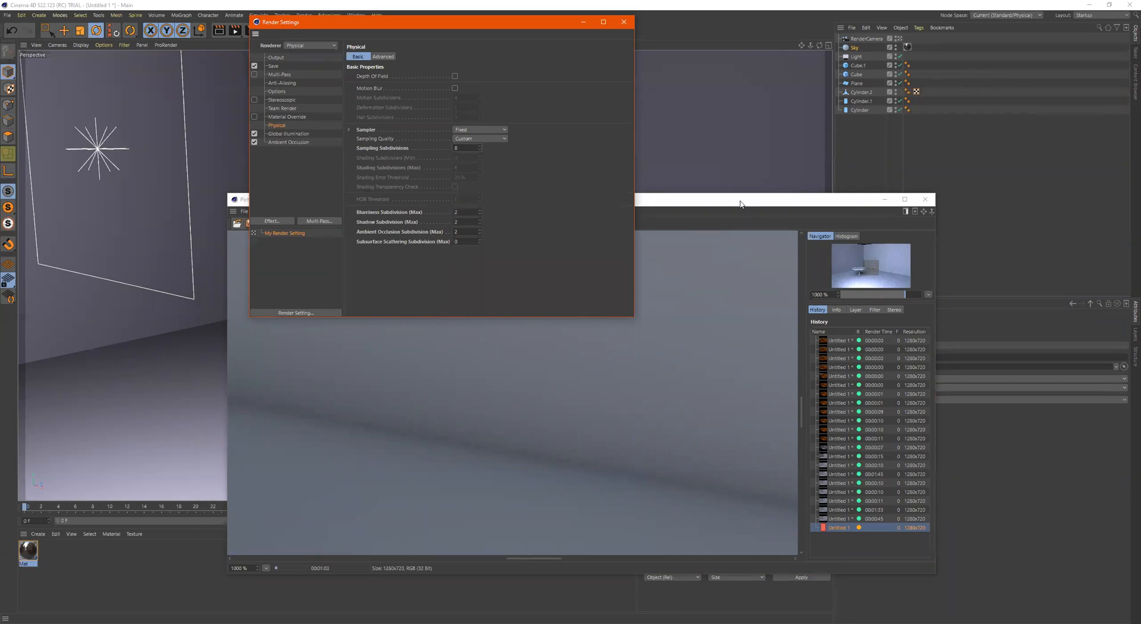
{"action": "left_click", "coordinate": [606, 323]}
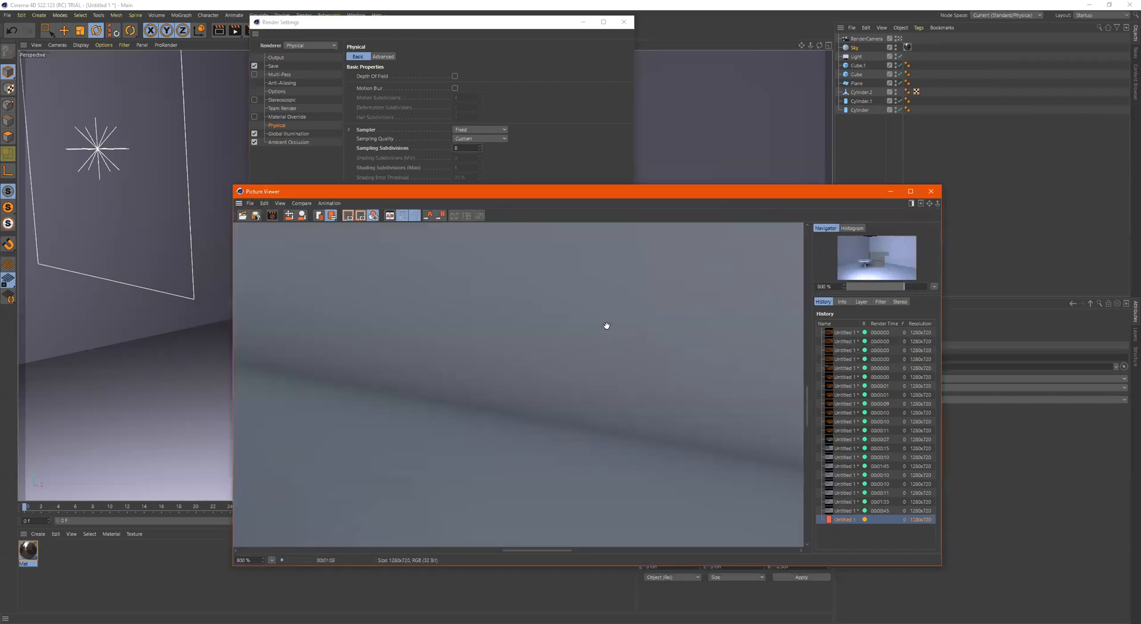
Examine the finished tiles of the running render around the table, room corner and back wall
{"action": "scroll", "coordinate": [606, 326], "scroll_direction": "down", "scroll_amount": 3}
{"action": "scroll", "coordinate": [606, 326], "scroll_direction": "down", "scroll_amount": 1}
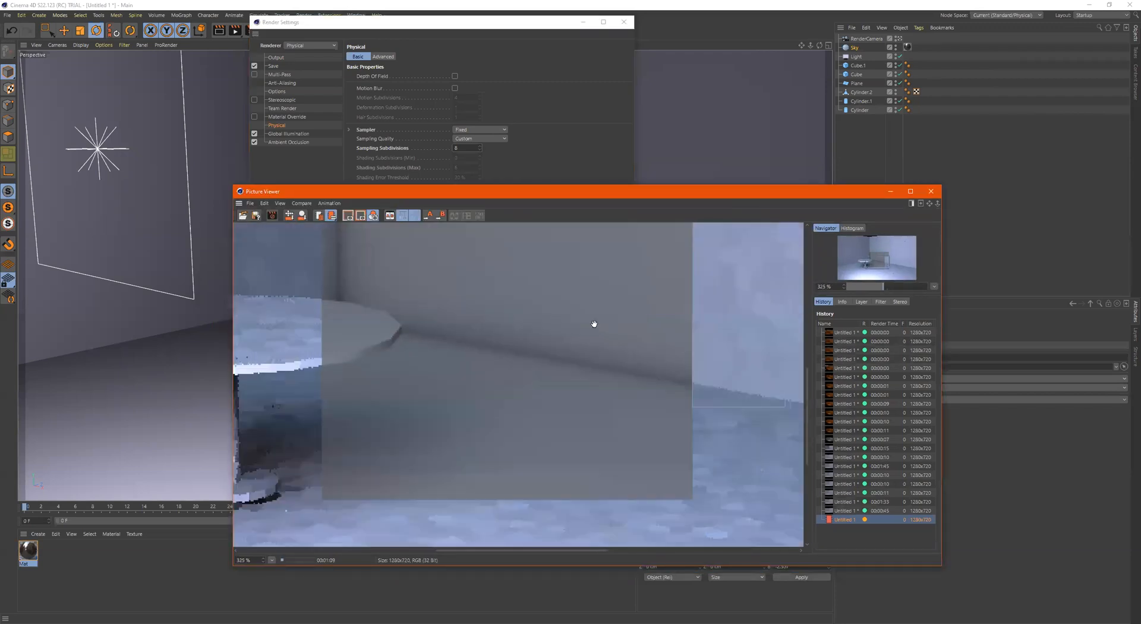
{"action": "scroll", "coordinate": [594, 324], "scroll_direction": "up", "scroll_amount": 1}
{"action": "scroll", "coordinate": [594, 323], "scroll_direction": "down", "scroll_amount": 2}
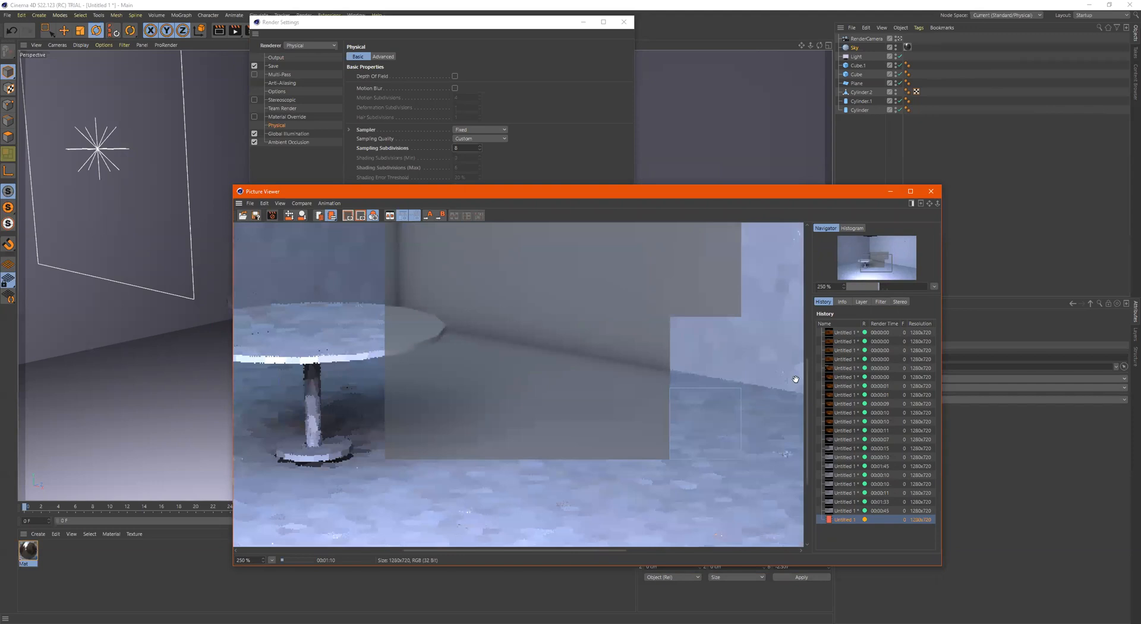
{"action": "left_click_drag", "start_coordinate": [809, 373], "coordinate": [809, 344]}
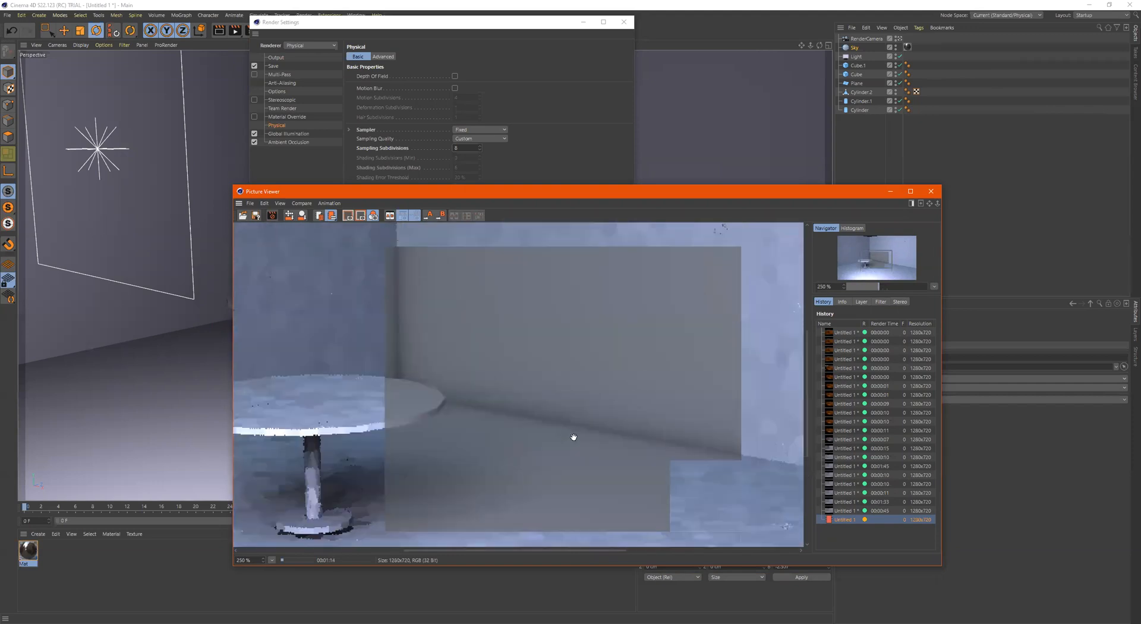
{"action": "scroll", "coordinate": [573, 437], "scroll_direction": "down", "scroll_amount": 1}
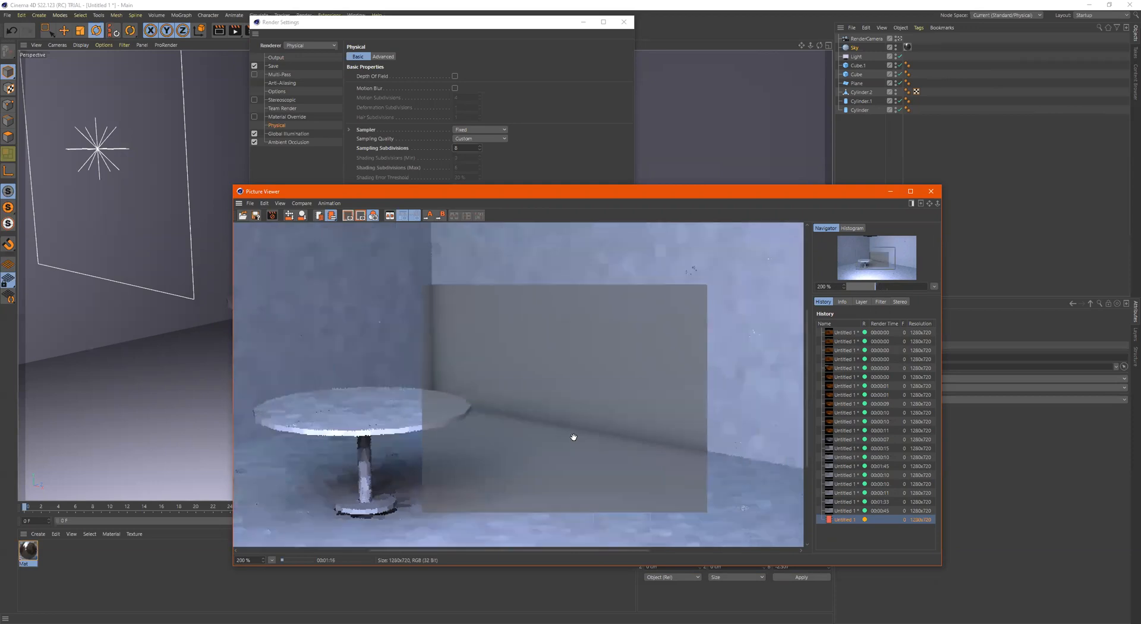
{"action": "scroll", "coordinate": [573, 438], "scroll_direction": "down", "scroll_amount": 1}
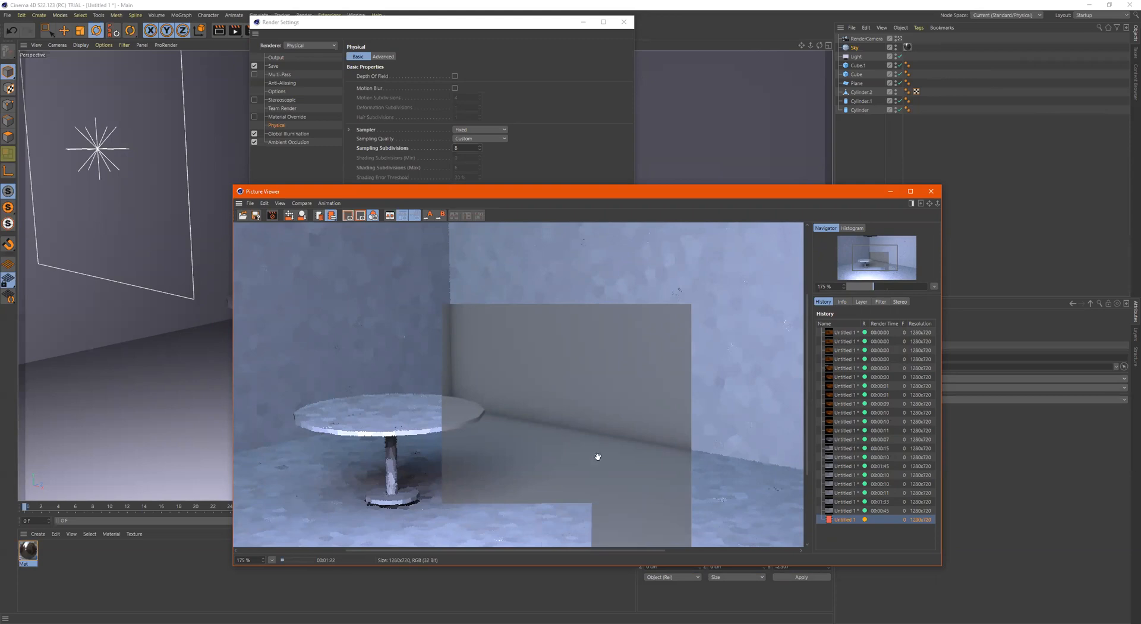
{"action": "scroll", "coordinate": [597, 456], "scroll_direction": "down", "scroll_amount": 2}
{"action": "scroll", "coordinate": [495, 436], "scroll_direction": "up", "scroll_amount": 3}
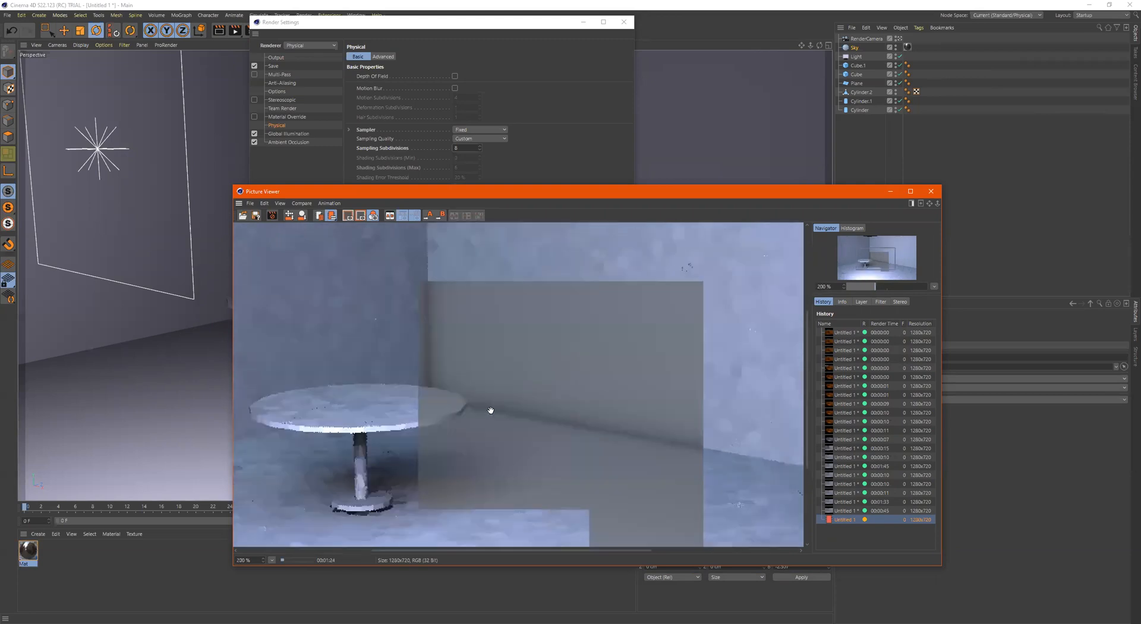
{"action": "scroll", "coordinate": [493, 410], "scroll_direction": "up", "scroll_amount": 2}
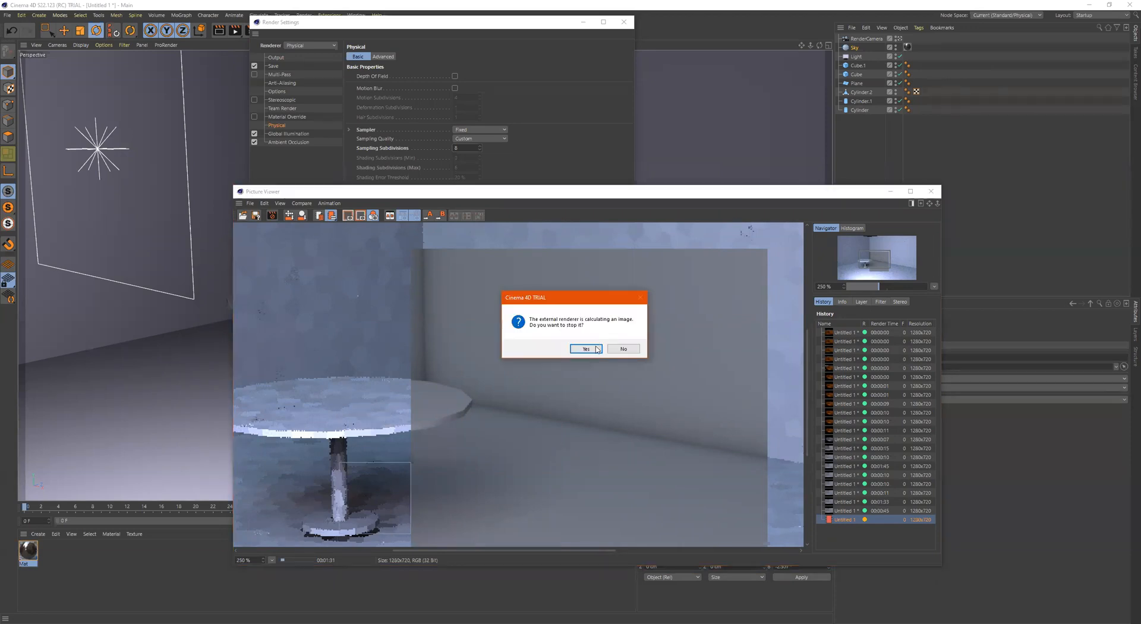
Stop the running render and set the Fixed sampler's Sampling Subdivisions to 4
{"action": "left_click", "coordinate": [597, 349]}
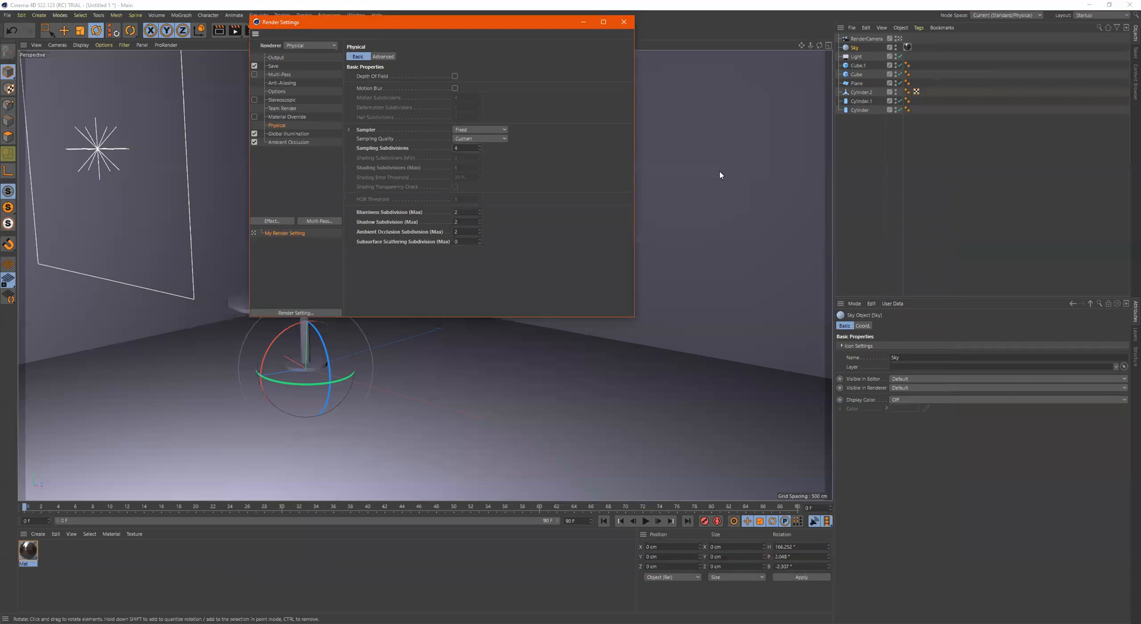
{"action": "right_click", "coordinate": [391, 147]}
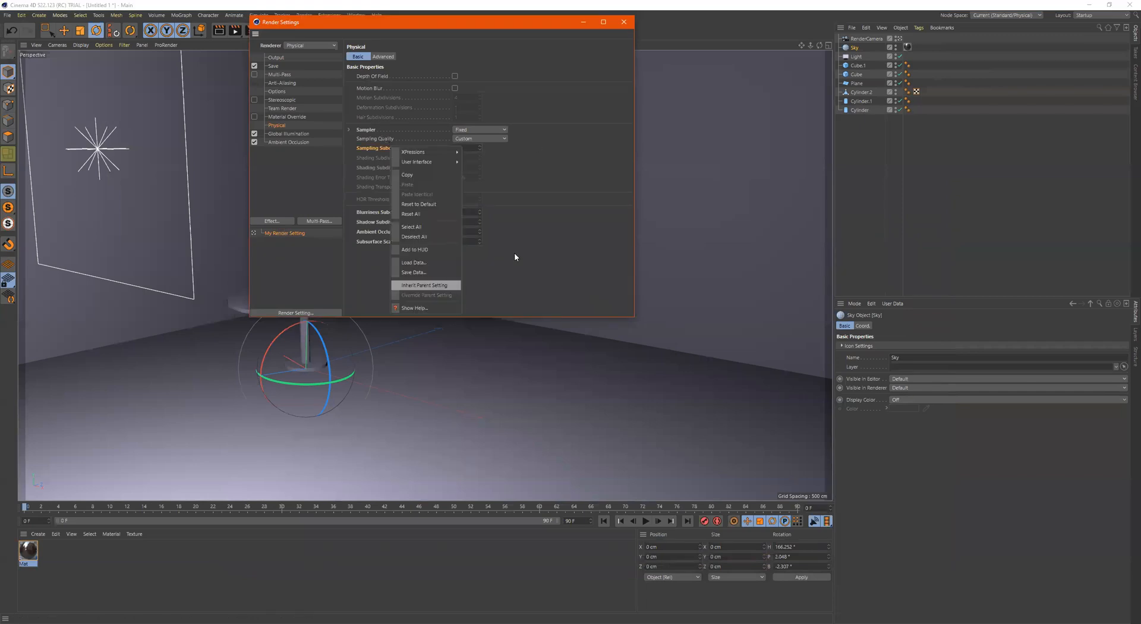
{"action": "left_click", "coordinate": [533, 252]}
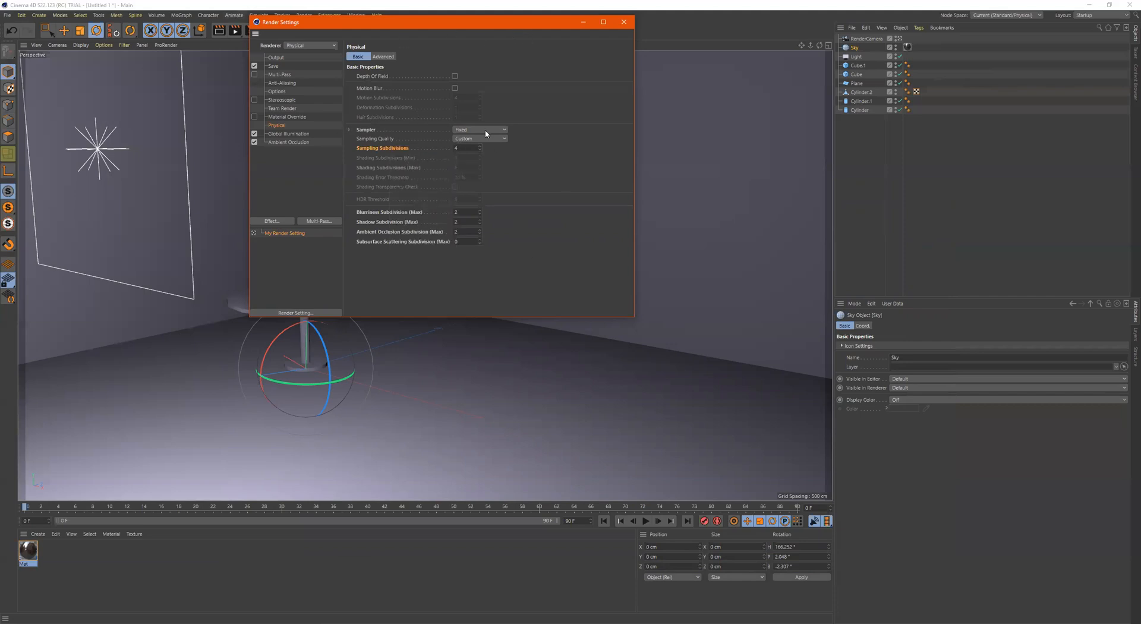
Switch the Physical sampler to Adaptive to review its subdivision options, and return it to Fixed
{"action": "right_click", "coordinate": [406, 128]}
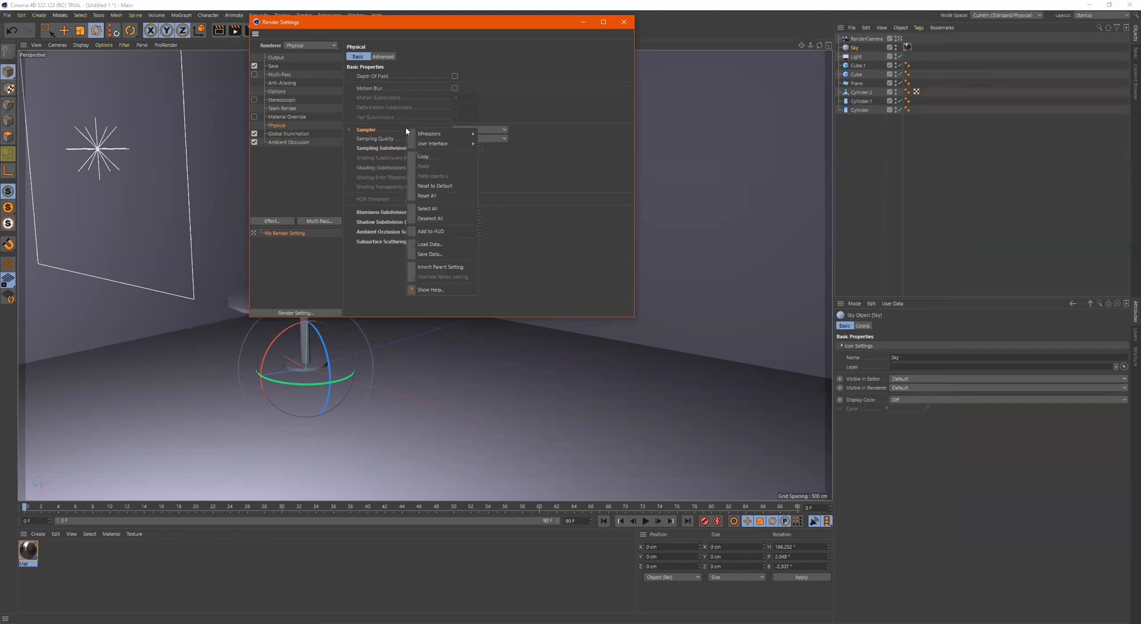
{"action": "left_click", "coordinate": [466, 129]}
{"action": "left_click", "coordinate": [467, 131]}
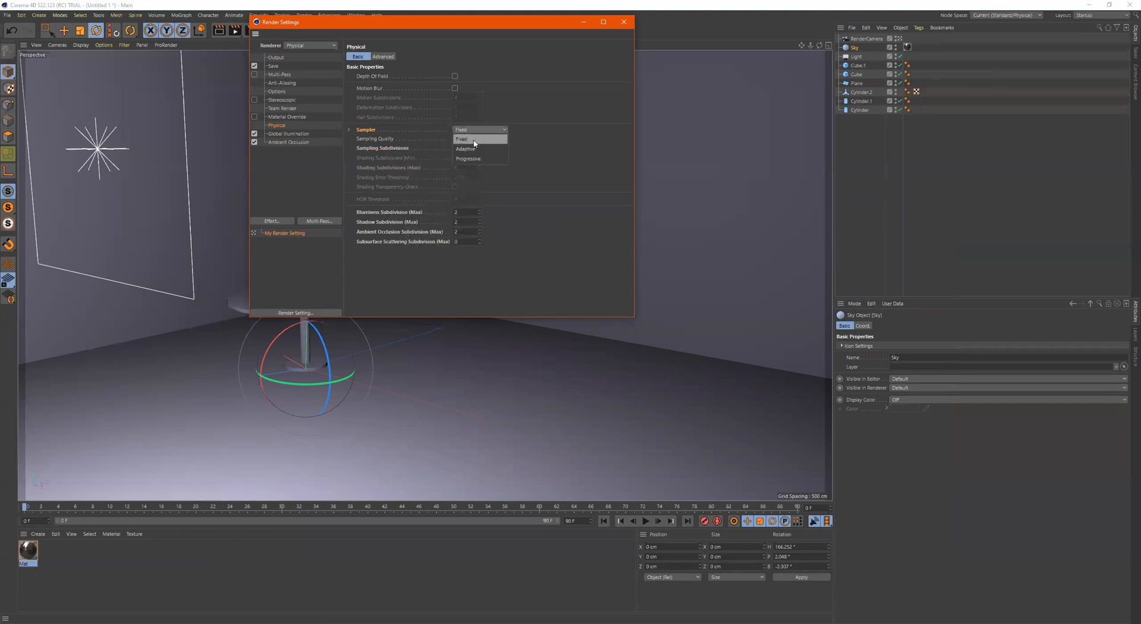
{"action": "left_click", "coordinate": [475, 149]}
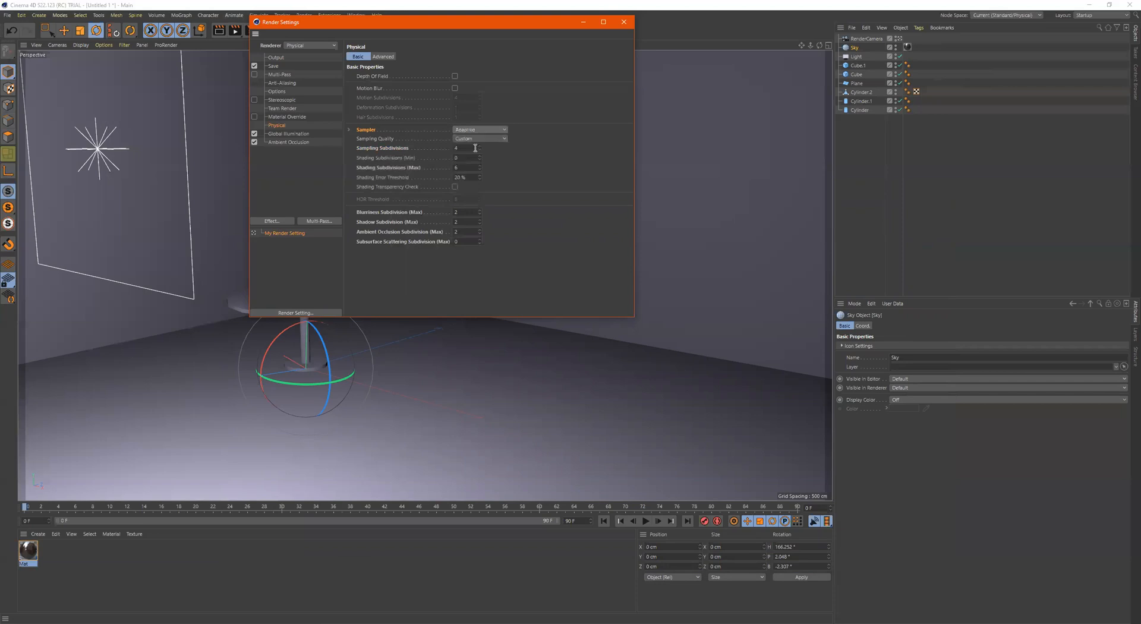
{"action": "right_click", "coordinate": [401, 148]}
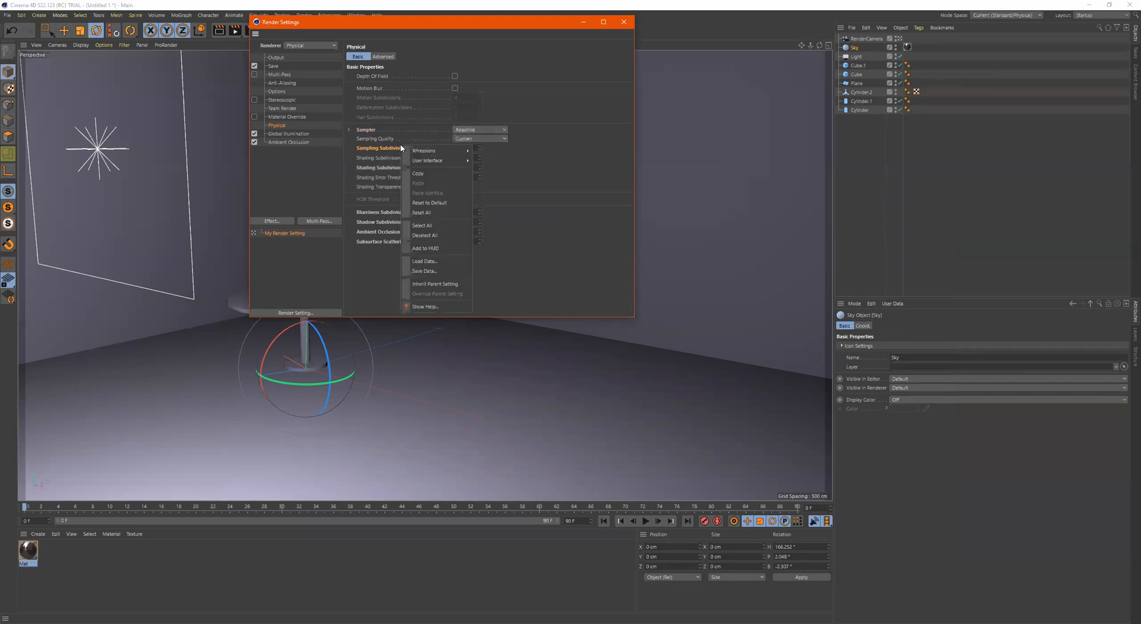
{"action": "left_click", "coordinate": [607, 199]}
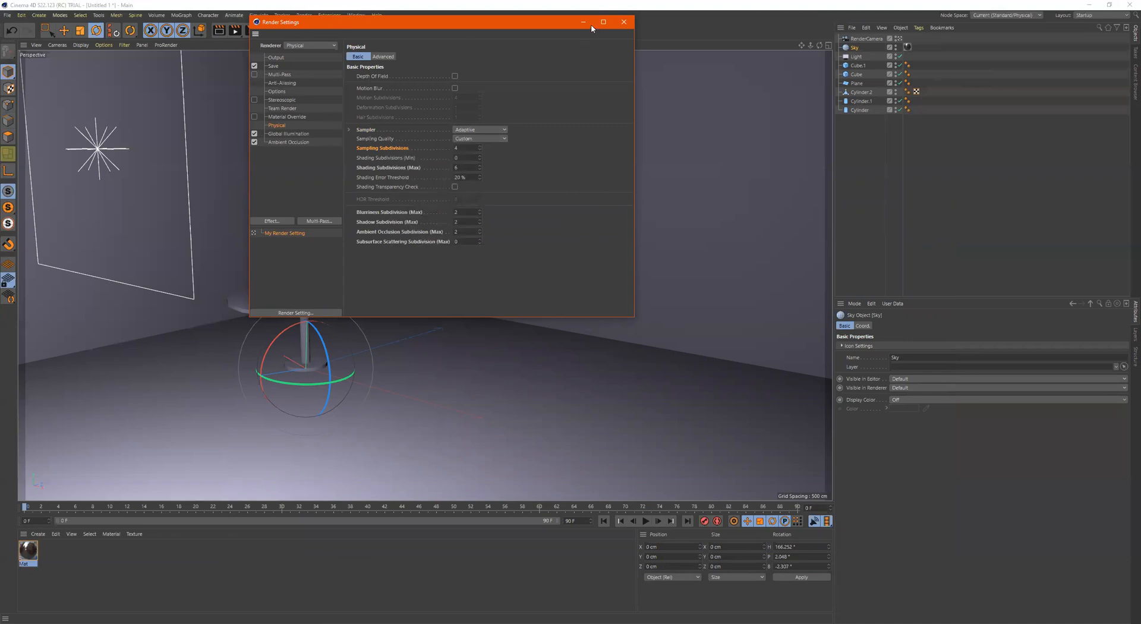
{"action": "left_click", "coordinate": [482, 129]}
{"action": "left_click", "coordinate": [475, 141]}
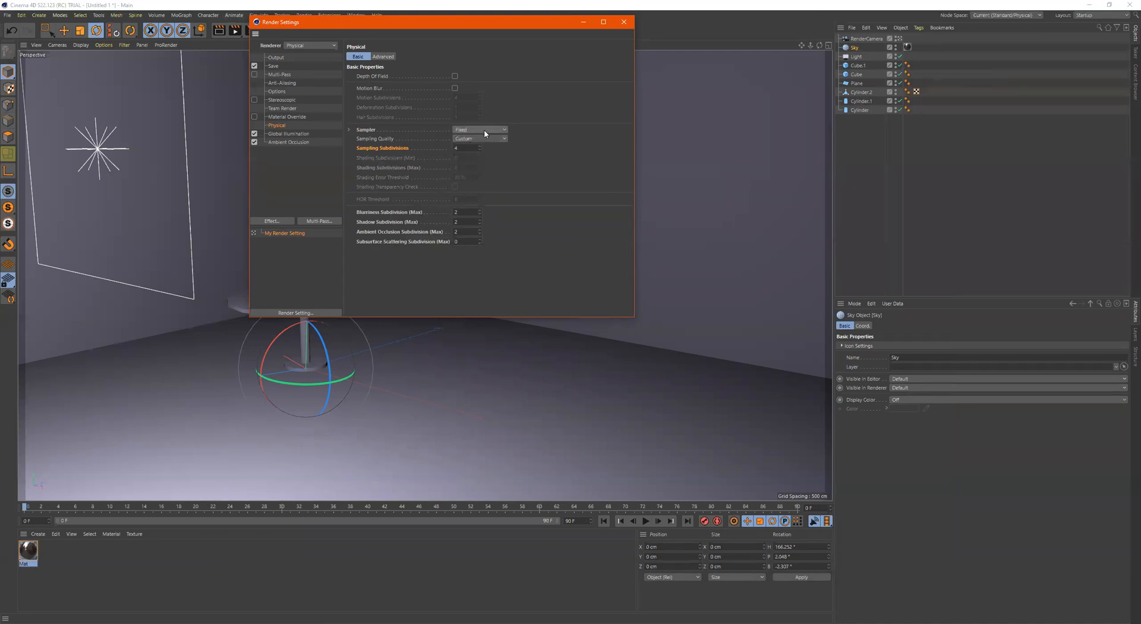
Try different Sampling Quality presets for the Fixed sampler and close the Render Settings
{"action": "left_click", "coordinate": [486, 138]}
{"action": "left_click", "coordinate": [466, 176]}
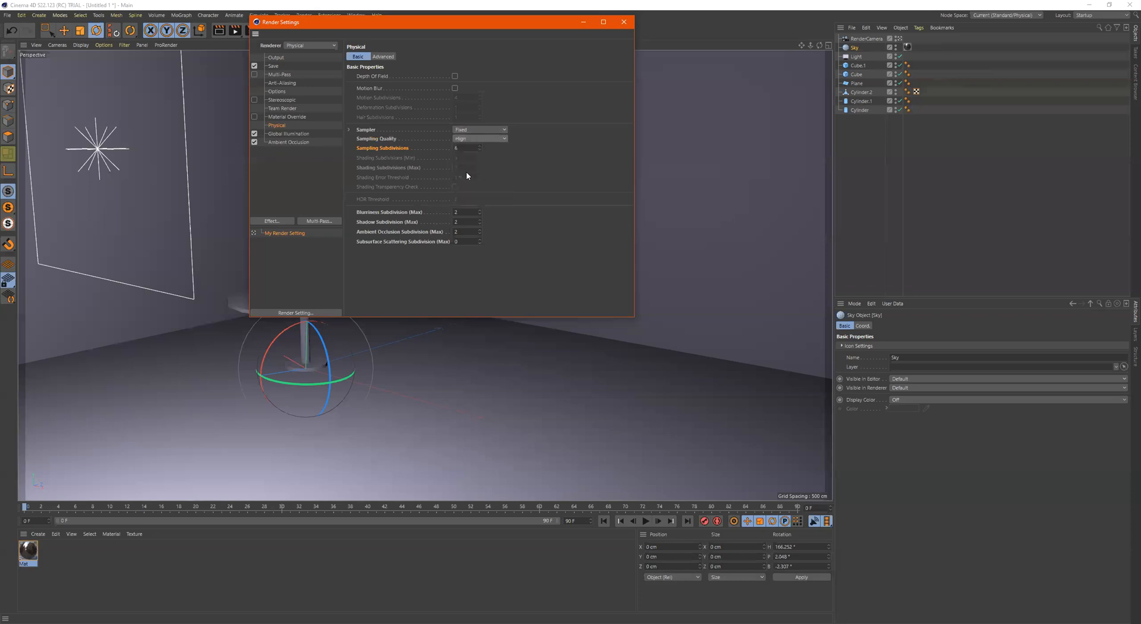
{"action": "left_click", "coordinate": [467, 140]}
{"action": "left_click", "coordinate": [465, 158]}
{"action": "left_click", "coordinate": [622, 21]}
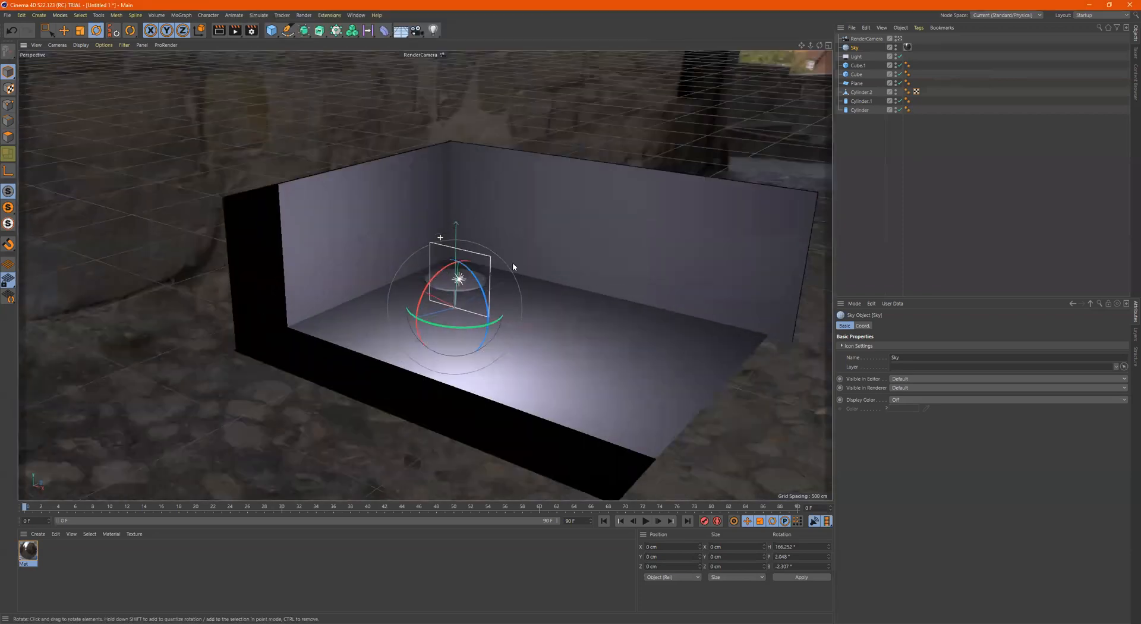
Examine the room, its light and the table from outside and above in the perspective view
{"action": "right_click_drag", "start_coordinate": [513, 263], "coordinate": [534, 226], "text": "alt"}
{"action": "left_click_drag", "start_coordinate": [534, 225], "coordinate": [527, 243], "text": "alt"}
{"action": "middle_click_drag", "start_coordinate": [526, 242], "coordinate": [458, 194], "text": "alt"}
{"action": "right_click_drag", "start_coordinate": [567, 257], "coordinate": [541, 253], "text": "alt"}
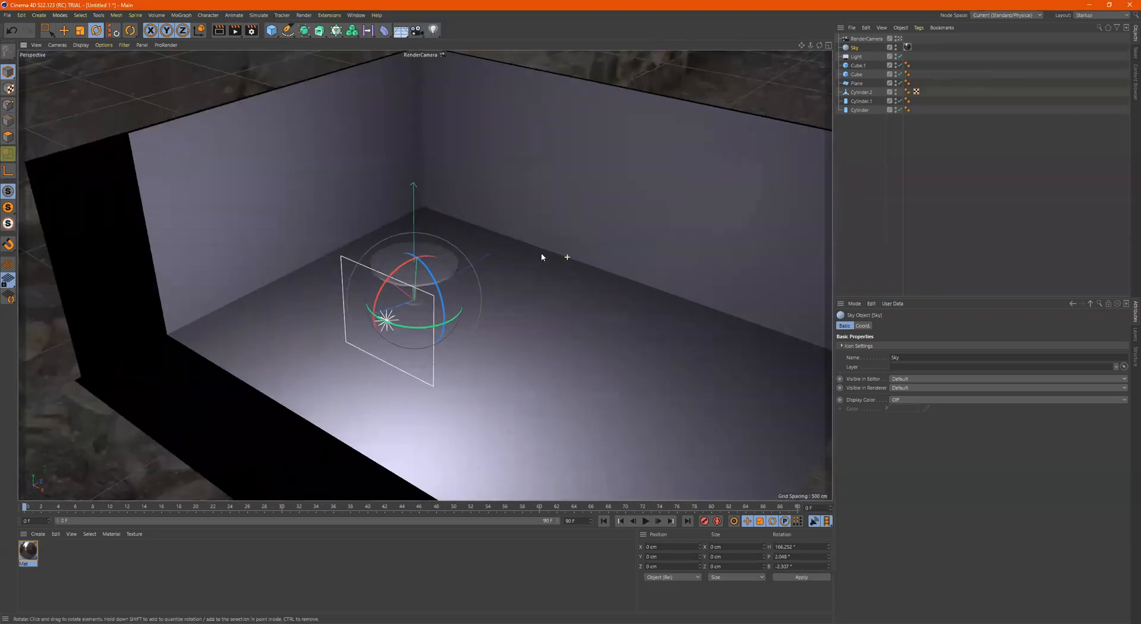
{"action": "middle_click_drag", "start_coordinate": [541, 256], "coordinate": [523, 244], "text": "alt"}
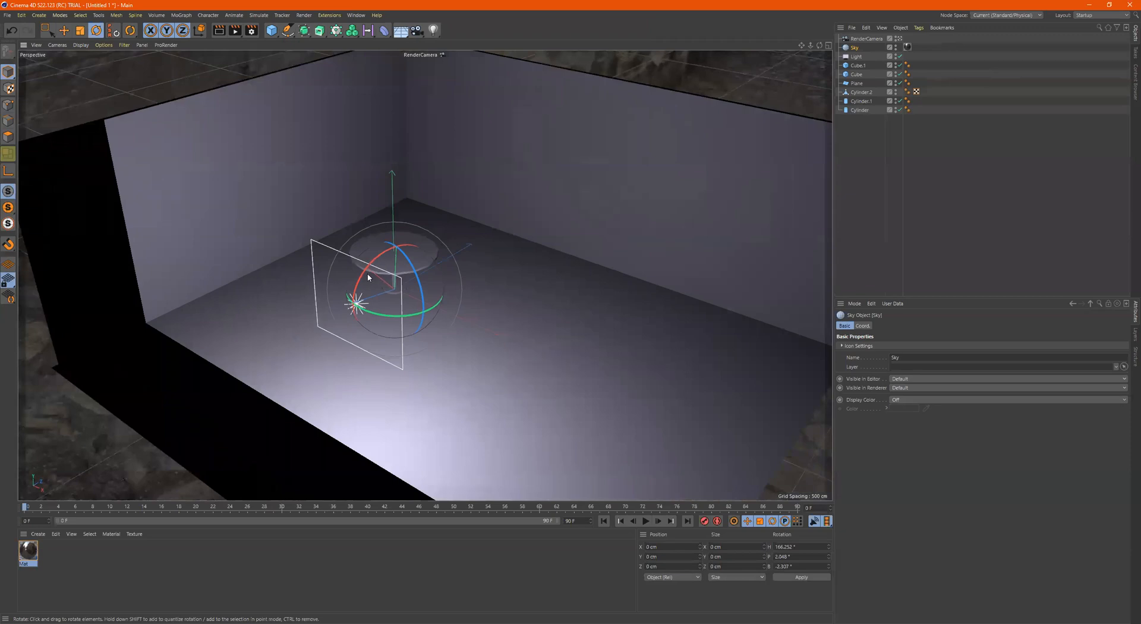
Move the area light to about X 208 cm and rotate it to about H 16° and P -7°
{"action": "left_click", "coordinate": [861, 59]}
{"action": "left_click_drag", "start_coordinate": [387, 270], "coordinate": [433, 276], "text": "alt"}
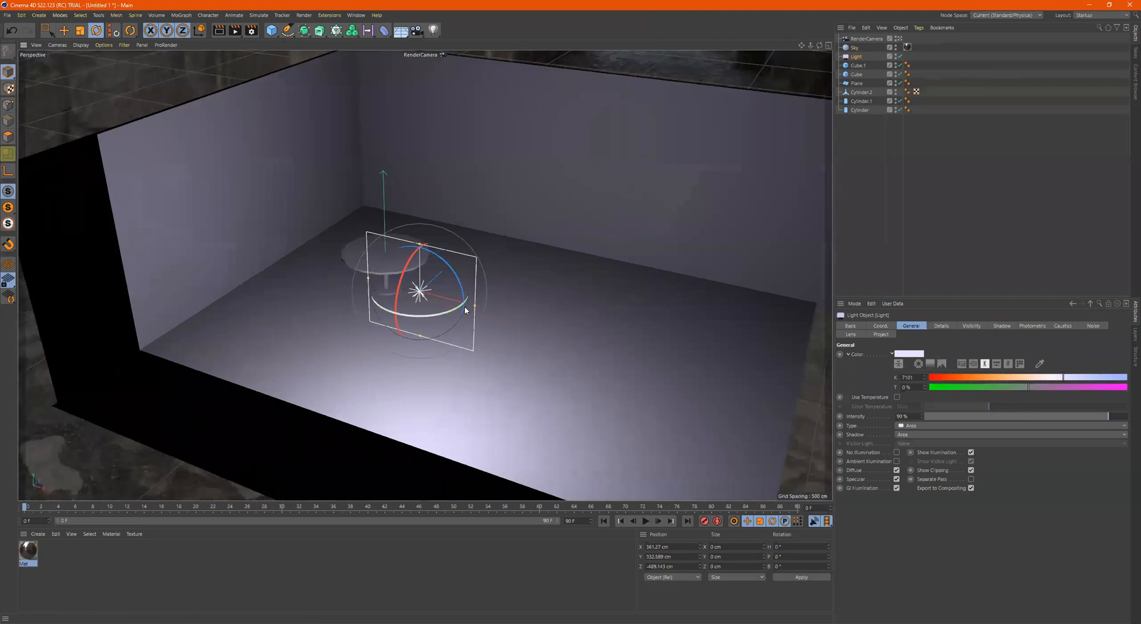
{"action": "key", "text": "e"}
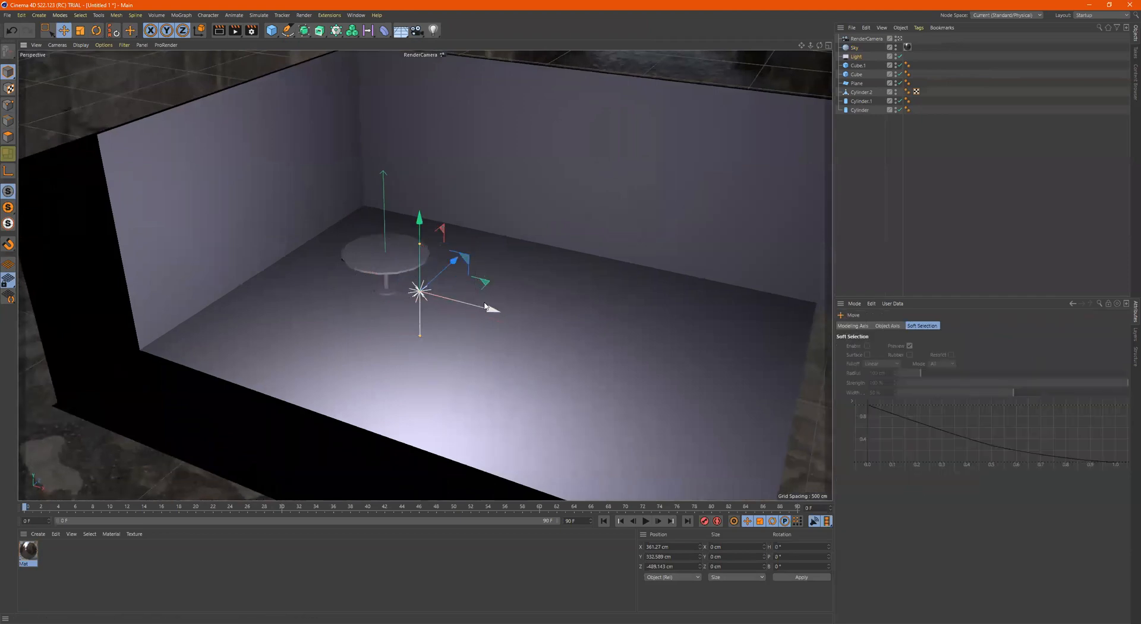
{"action": "left_click_drag", "start_coordinate": [493, 310], "coordinate": [413, 290]}
{"action": "key", "text": "r"}
{"action": "left_click_drag", "start_coordinate": [344, 269], "coordinate": [368, 283]}
{"action": "mouse_move", "coordinate": [373, 282]}
{"action": "left_mouse_down"}
{"action": "mouse_move", "coordinate": [348, 271]}
{"action": "mouse_move", "coordinate": [374, 273]}
{"action": "mouse_move", "coordinate": [365, 280]}
{"action": "left_mouse_up"}
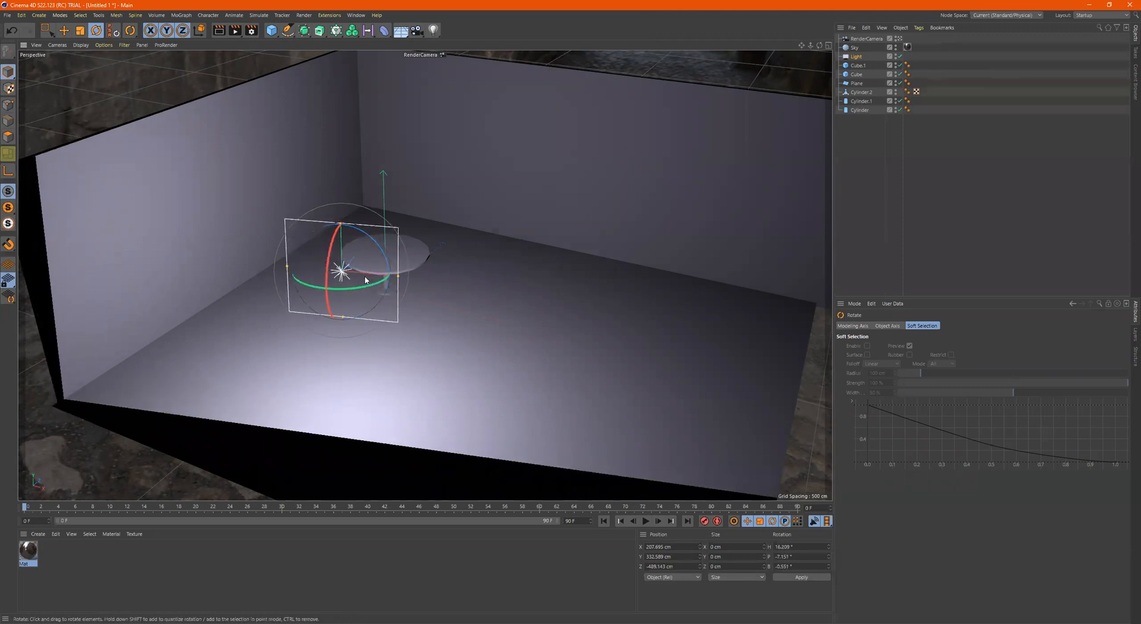
Duplicate the area light across the room to about X 698 cm and rotate the copy to about H 38° and P -29°
{"action": "key", "text": "w"}
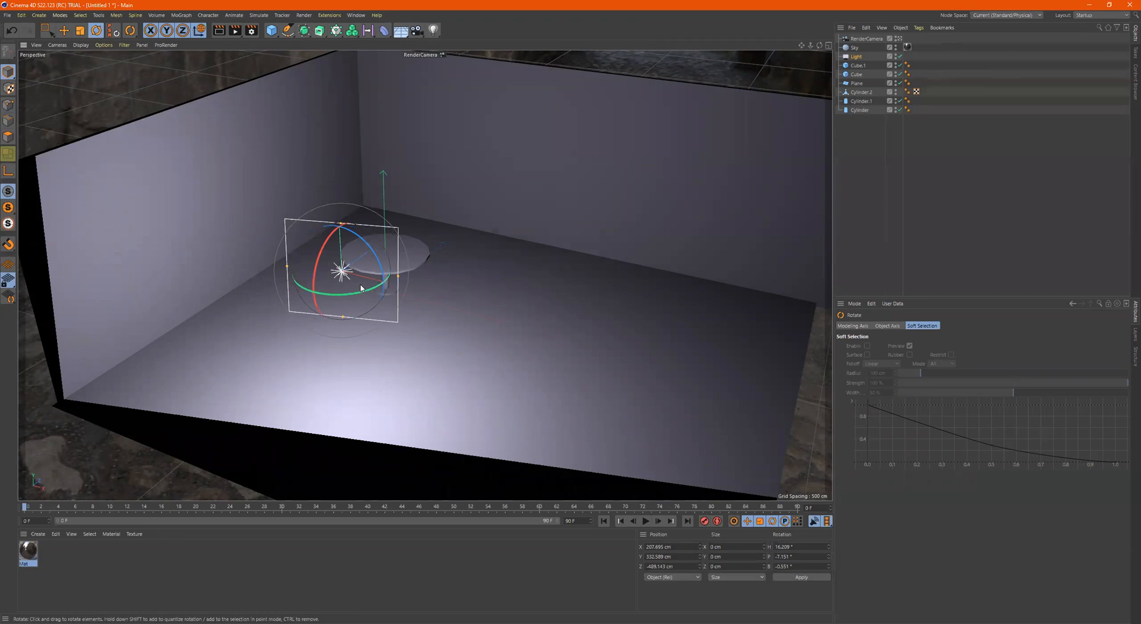
{"action": "key", "text": "e"}
{"action": "key", "text": "w"}
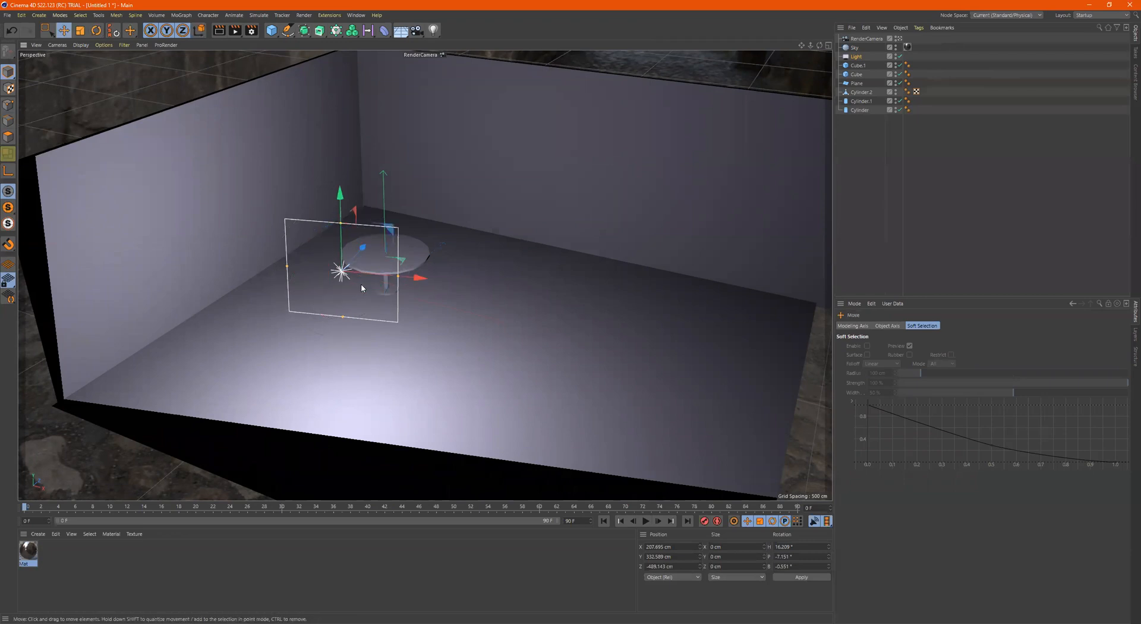
{"action": "left_click_drag", "start_coordinate": [414, 279], "coordinate": [679, 298], "text": "ctrl"}
{"action": "key", "text": "r"}
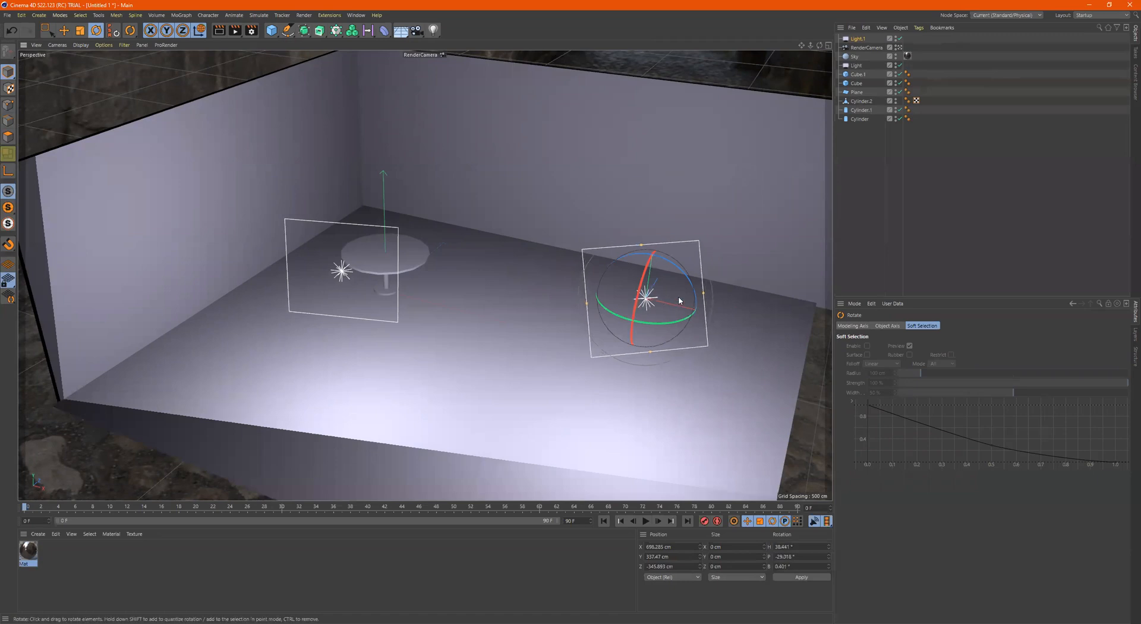
Enable Use Temperature on the duplicated light and set its Color Temperature to about 3112 for a warm orange
{"action": "left_click", "coordinate": [859, 40]}
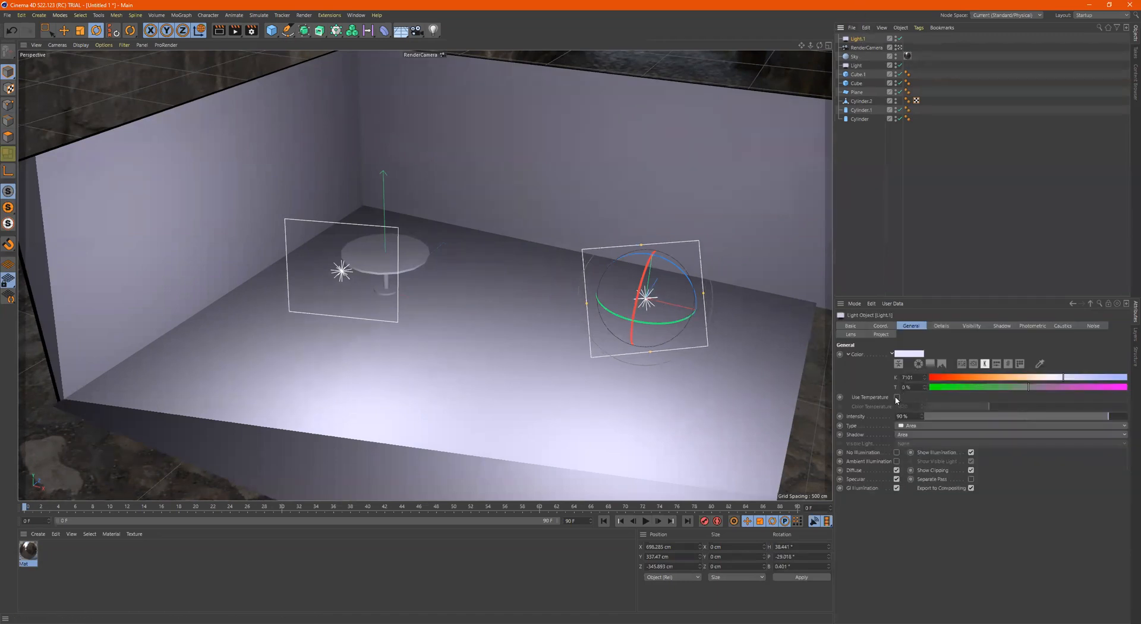
{"action": "left_click", "coordinate": [896, 397]}
{"action": "left_click_drag", "start_coordinate": [572, 283], "coordinate": [544, 296], "text": "alt"}
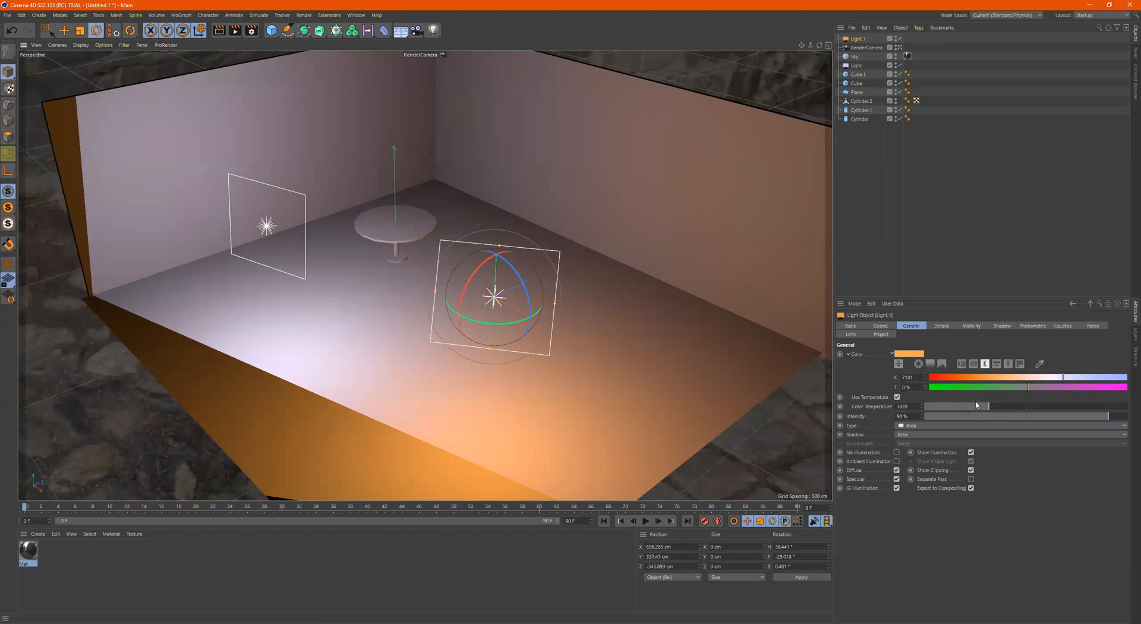
{"action": "left_click_drag", "start_coordinate": [995, 406], "coordinate": [975, 408]}
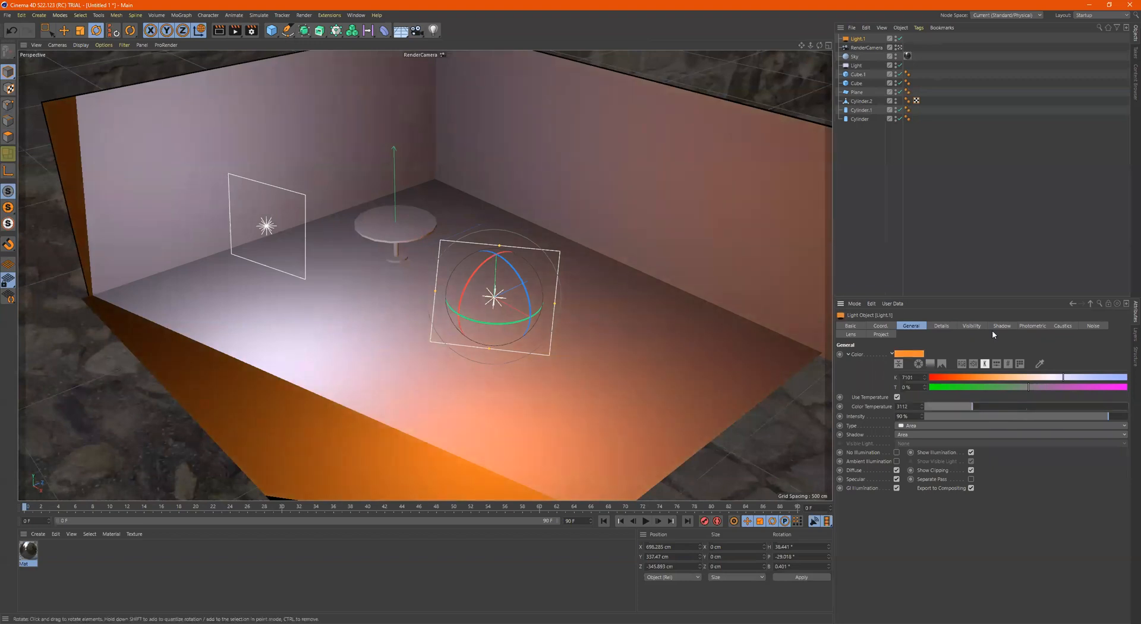
Enable Use Temperature on the original area light and set a cool Color Temperature of about 7907
{"action": "left_click", "coordinate": [856, 66]}
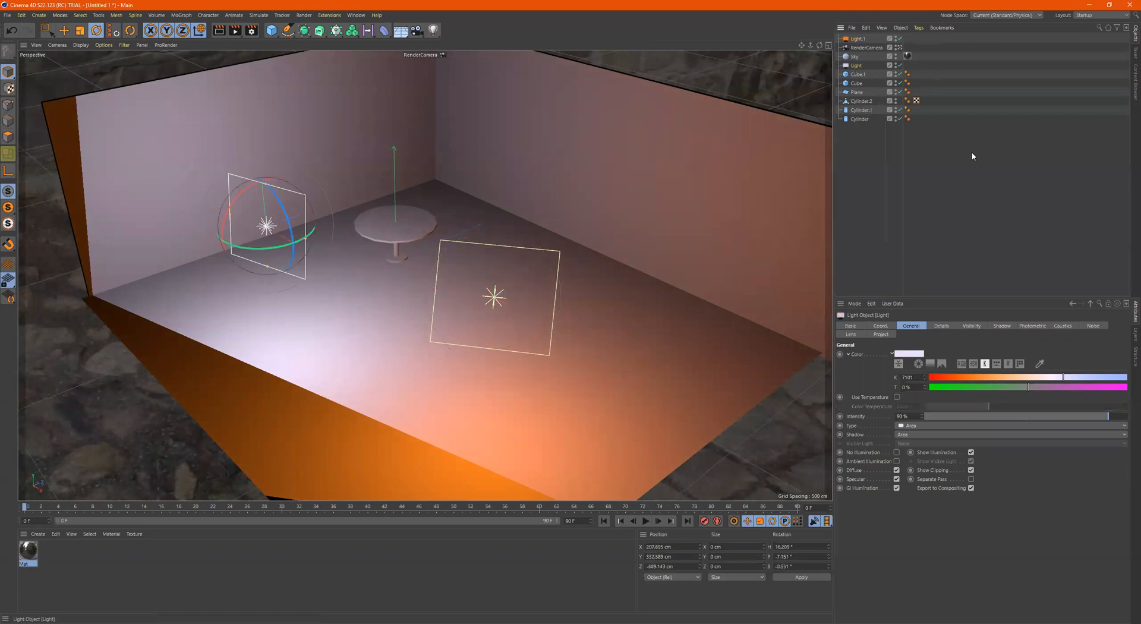
{"action": "left_click", "coordinate": [897, 397]}
{"action": "left_click_drag", "start_coordinate": [1052, 406], "coordinate": [1081, 406]}
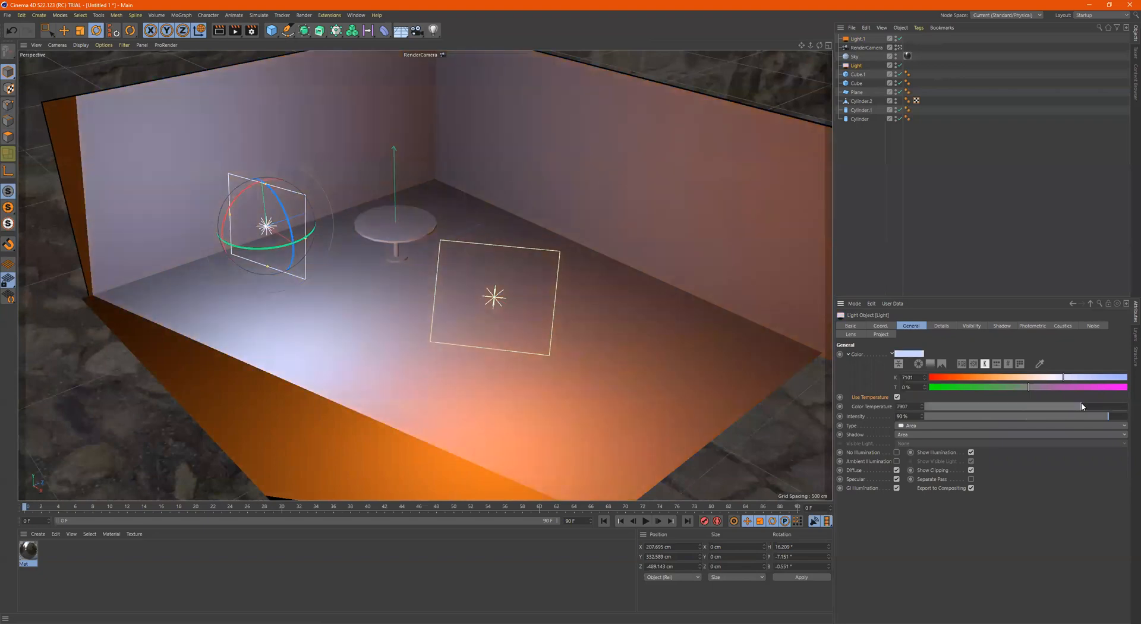
Reposition RenderCamera inside the room so the table is framed closely between the two lights
{"action": "left_click_drag", "start_coordinate": [622, 268], "coordinate": [597, 227], "text": "alt"}
{"action": "left_click", "coordinate": [867, 47]}
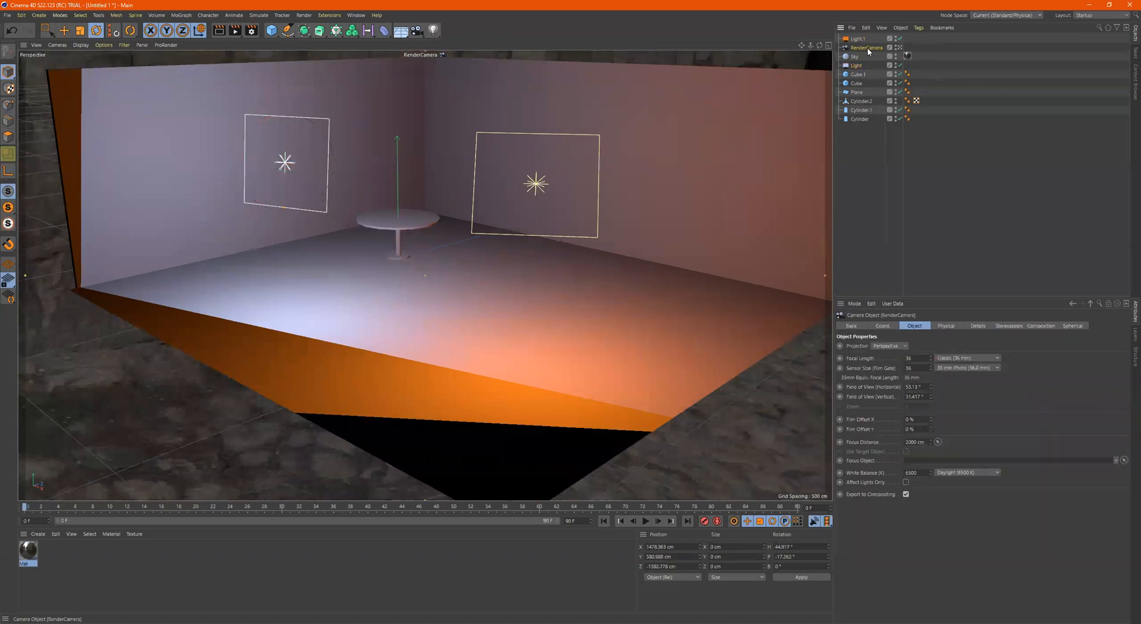
{"action": "scroll", "coordinate": [434, 280], "scroll_direction": "up", "scroll_amount": 8}
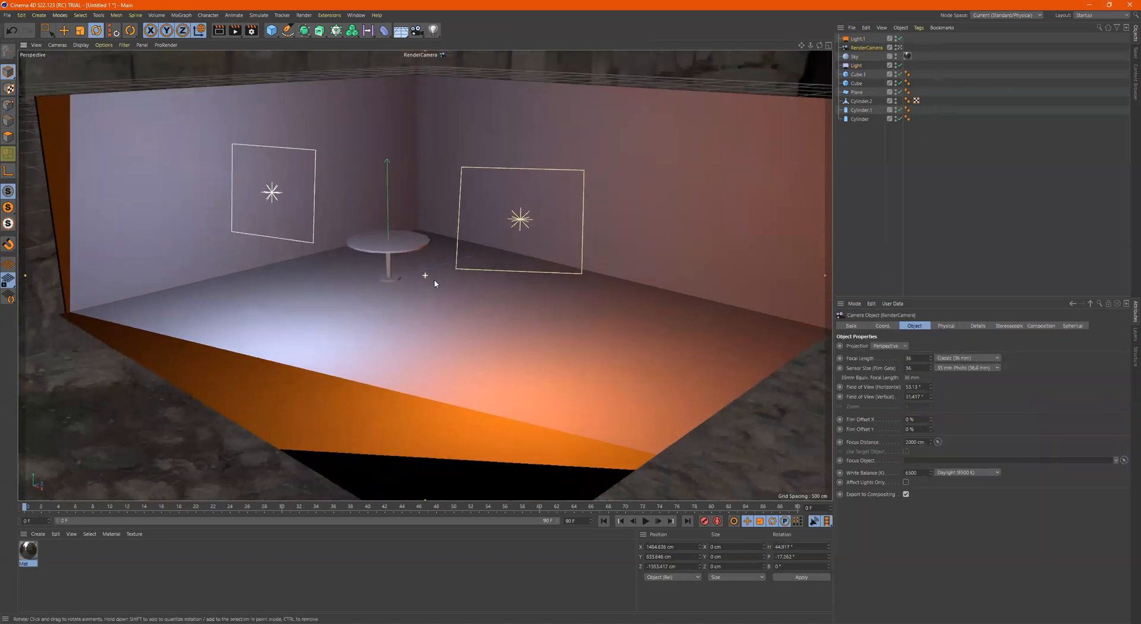
{"action": "mouse_move", "coordinate": [491, 246]}
{"action": "middle_mouse_down", "text": "alt"}
{"action": "mouse_move", "coordinate": [532, 260]}
{"action": "mouse_move", "coordinate": [519, 270]}
{"action": "mouse_move", "coordinate": [488, 256]}
{"action": "middle_mouse_up", "text": "alt"}
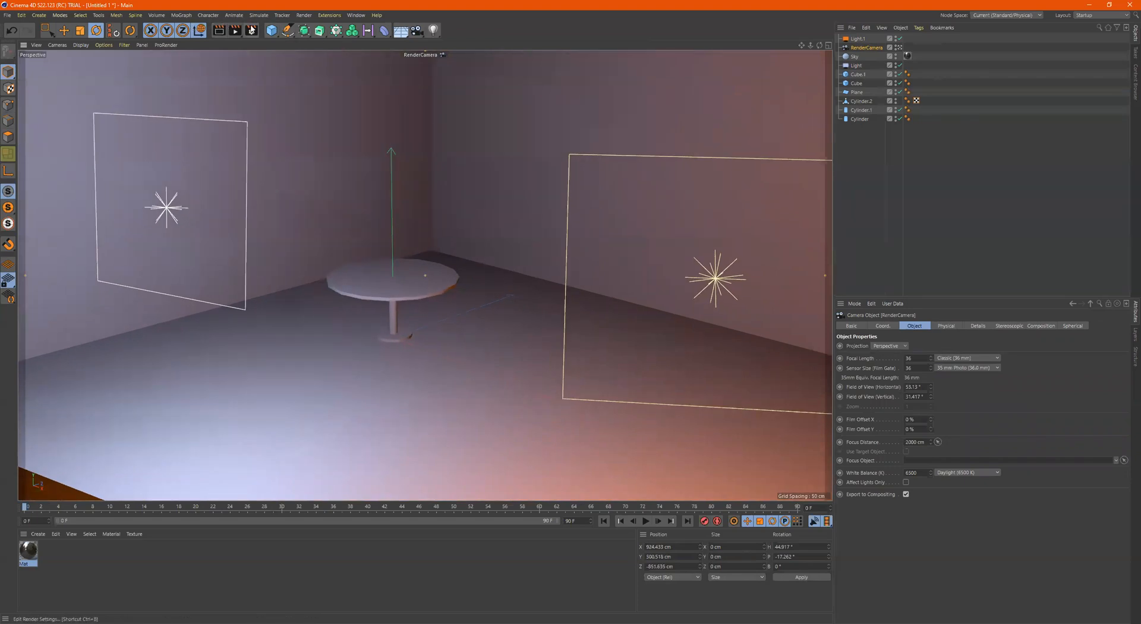
Render the room with the warm and cool lights, inspect the result and close the Picture Viewer
{"action": "key", "text": "shift+r"}
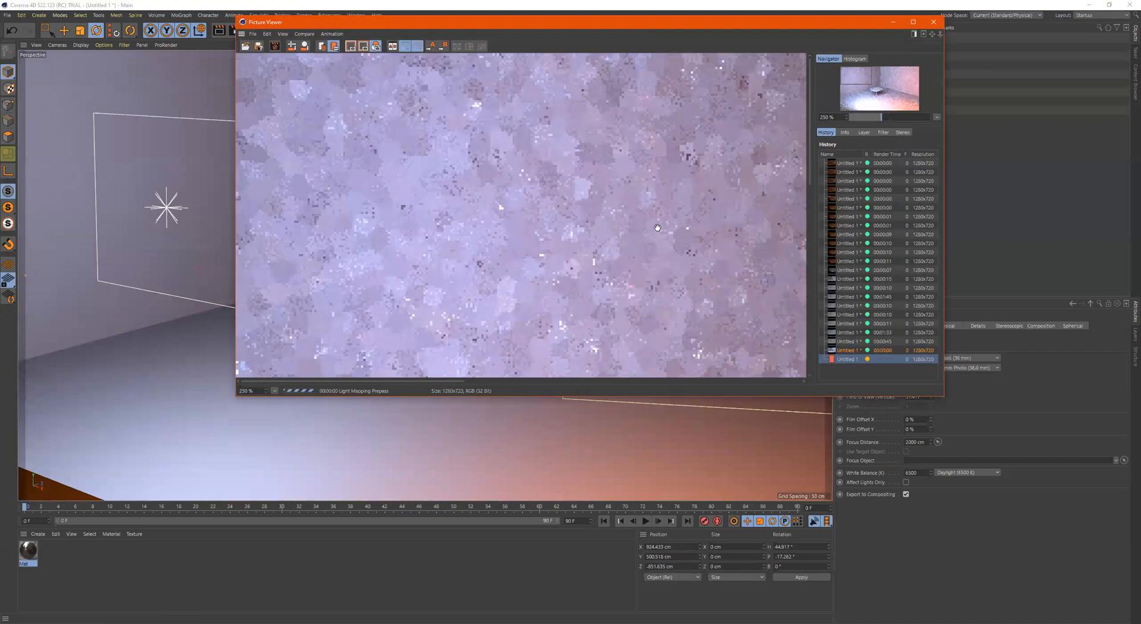
{"action": "scroll", "coordinate": [592, 232], "scroll_direction": "down", "scroll_amount": 3}
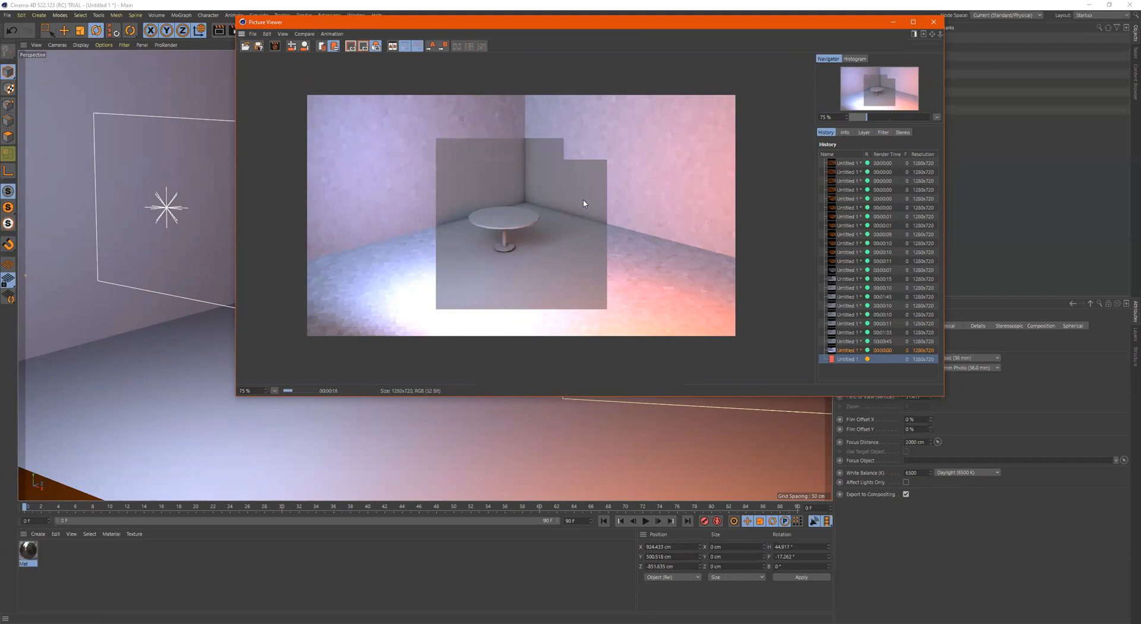
{"action": "scroll", "coordinate": [591, 208], "scroll_direction": "up", "scroll_amount": 2}
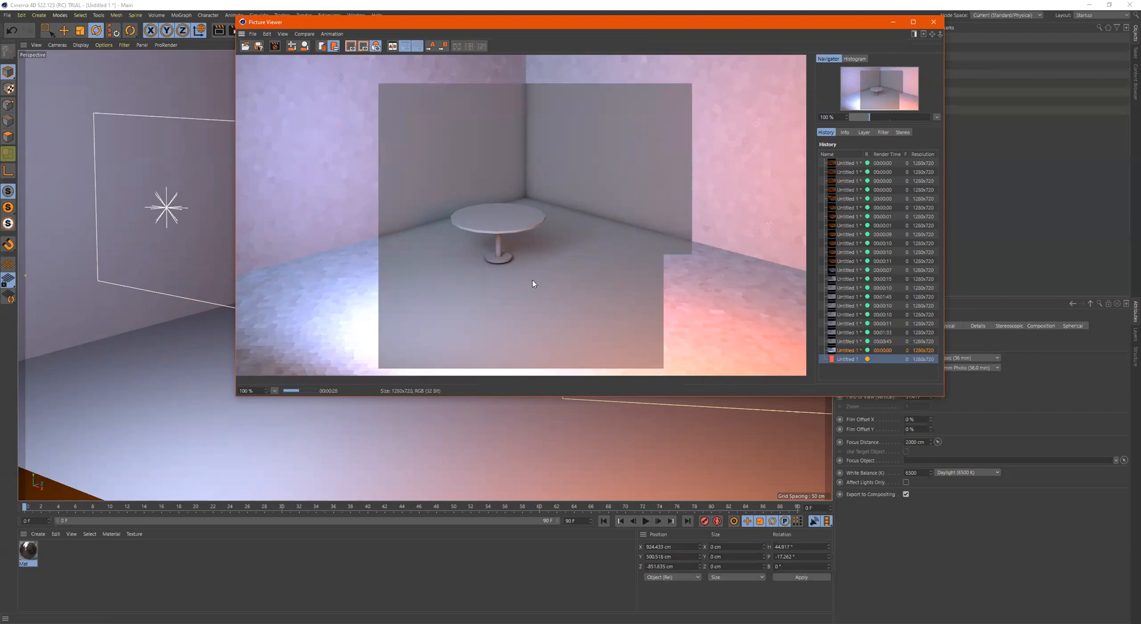
{"action": "scroll", "coordinate": [533, 282], "scroll_direction": "down", "scroll_amount": 1}
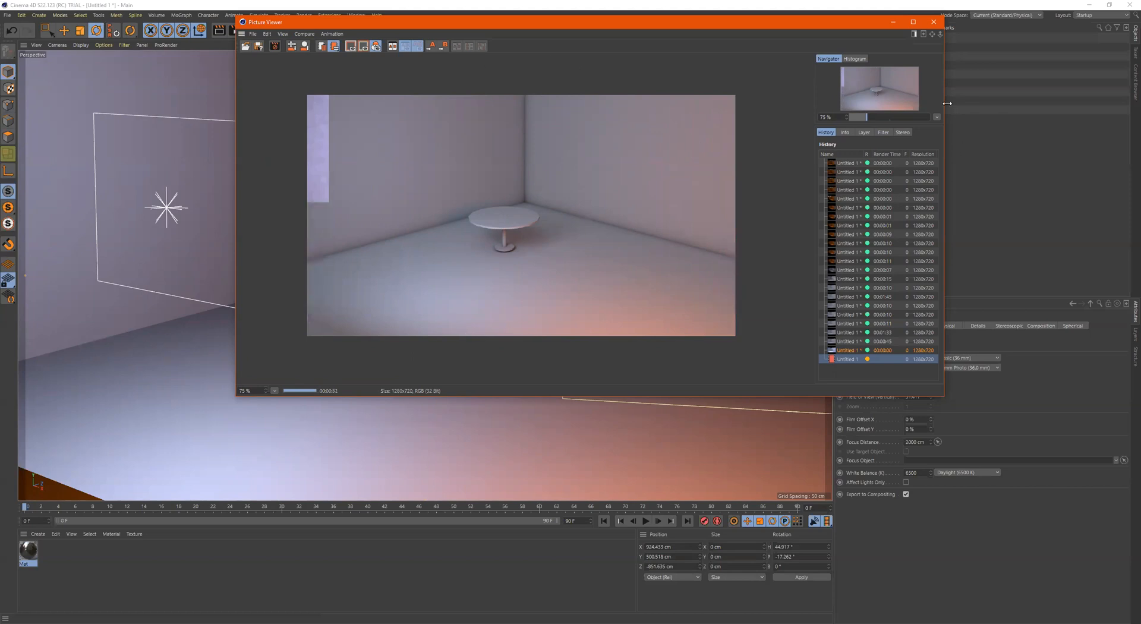
{"action": "left_click", "coordinate": [933, 23]}
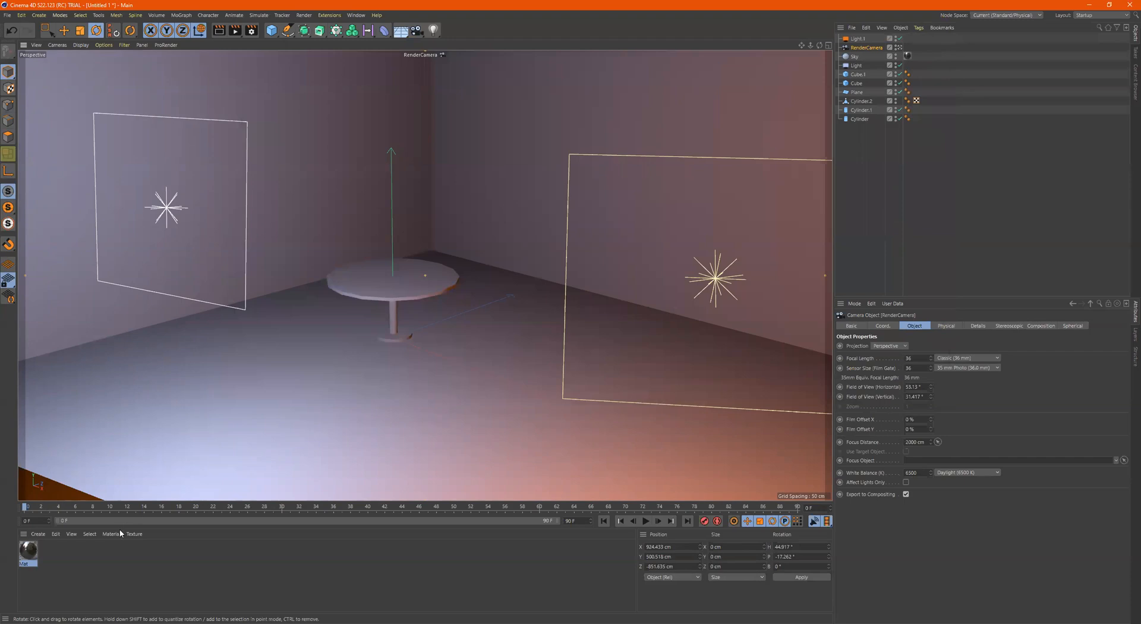
Create a new default material and apply it to the tabletop, leg and base of the table
{"action": "double_click", "coordinate": [59, 553]}
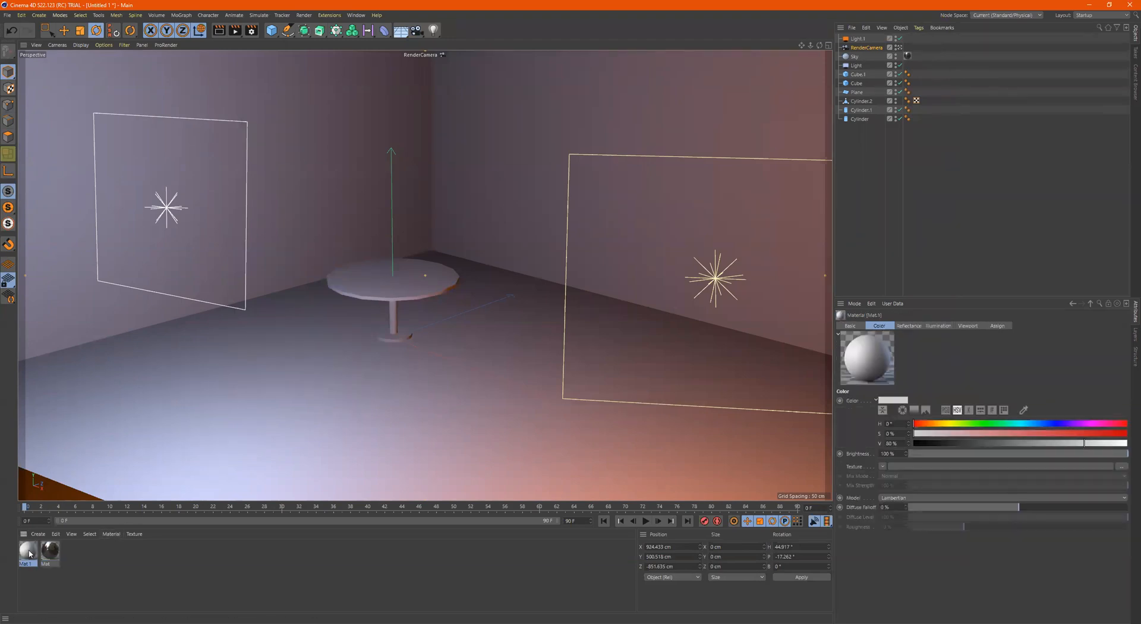
{"action": "double_click", "coordinate": [30, 554]}
{"action": "double_click", "coordinate": [164, 140]}
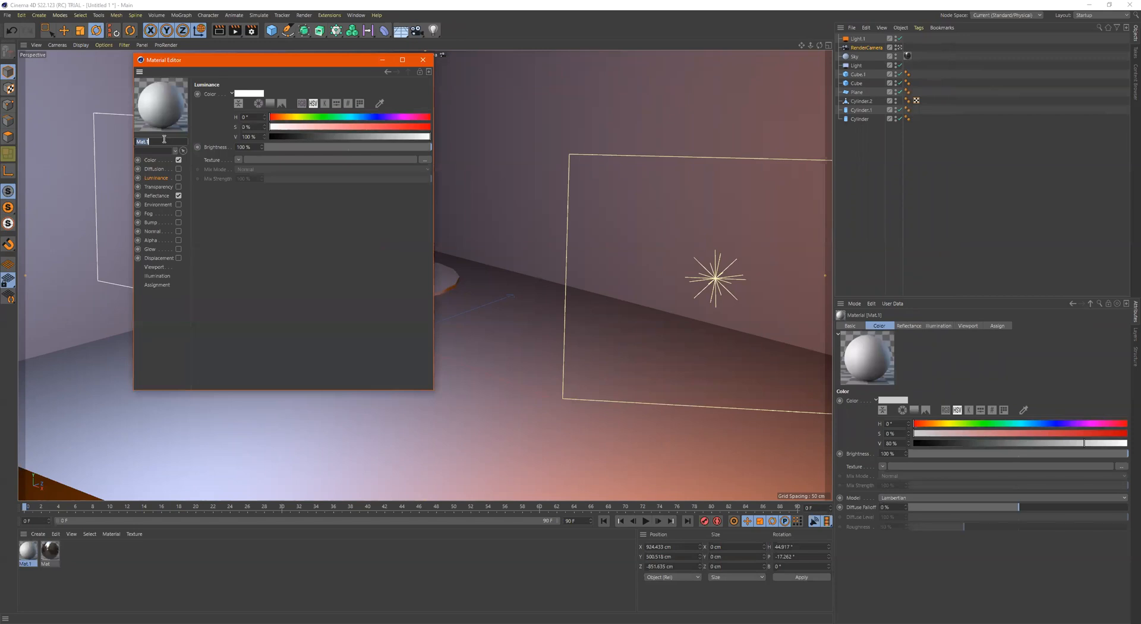
{"action": "left_click", "coordinate": [430, 59]}
{"action": "left_click_drag", "start_coordinate": [291, 392], "coordinate": [419, 291]}
{"action": "left_click_drag", "start_coordinate": [198, 390], "coordinate": [392, 321]}
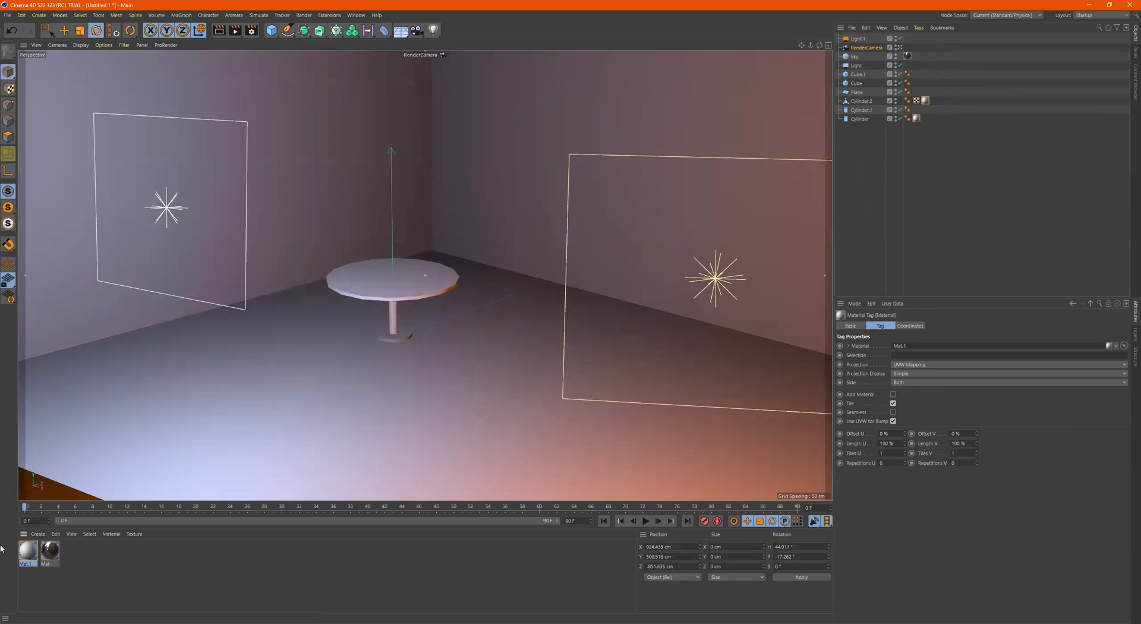
{"action": "left_click_drag", "start_coordinate": [32, 562], "coordinate": [394, 334]}
Create a second default material and apply it to the floor plane
{"action": "double_click", "coordinate": [97, 562]}
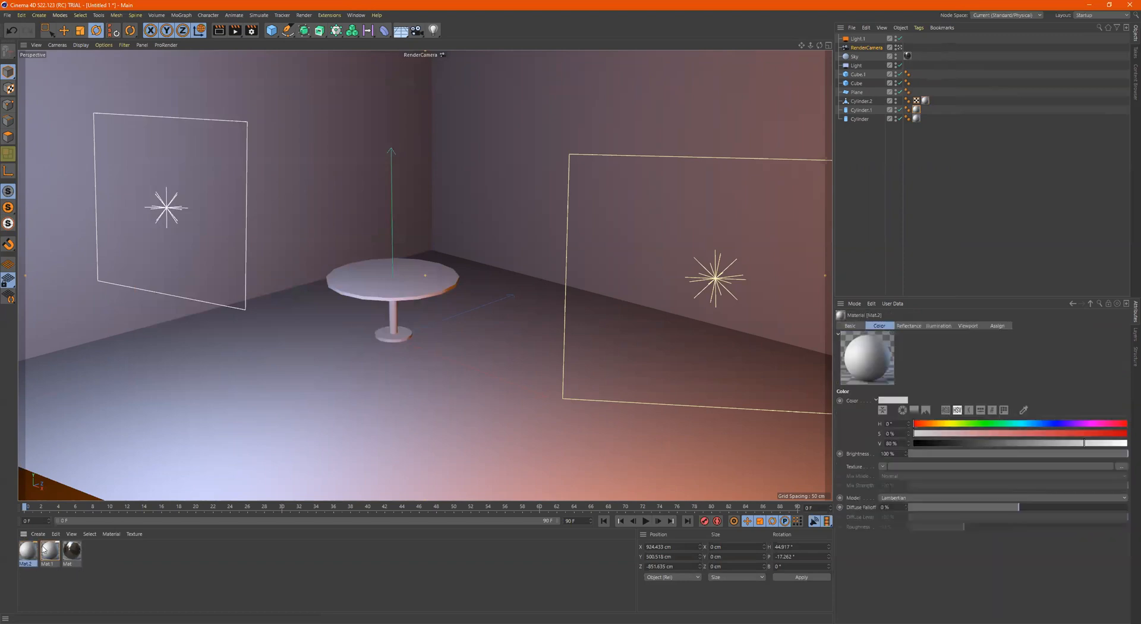
{"action": "left_click_drag", "start_coordinate": [65, 482], "coordinate": [224, 385]}
{"action": "left_click", "coordinate": [25, 547]}
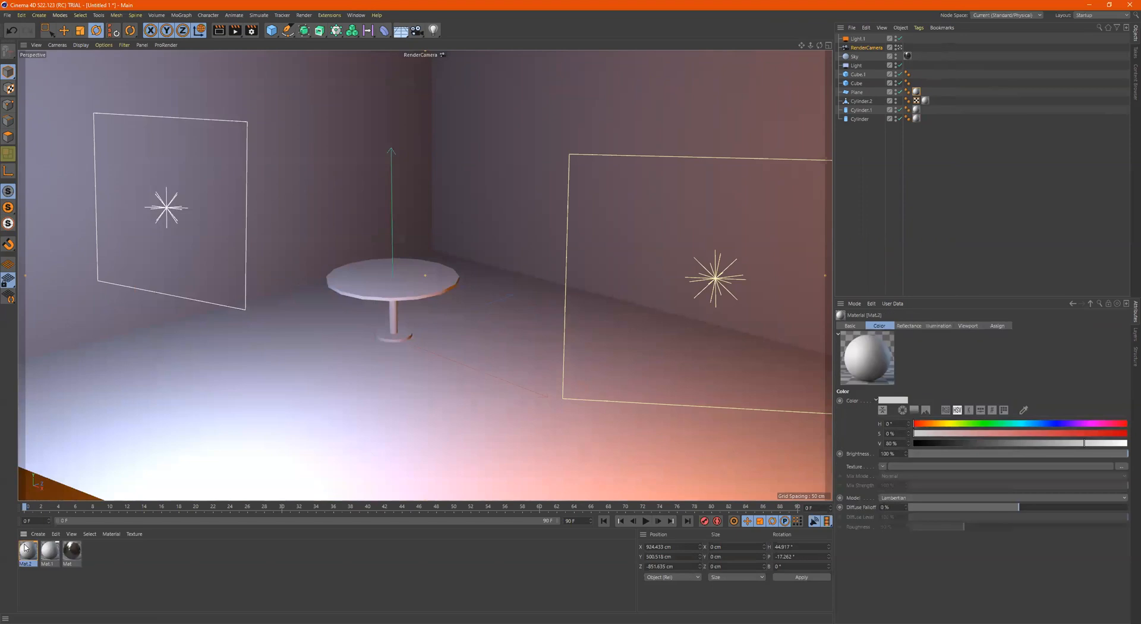
Try the Wood surface shader as the floor material's Luminance texture and reapply the material to the floor
{"action": "double_click", "coordinate": [25, 546]}
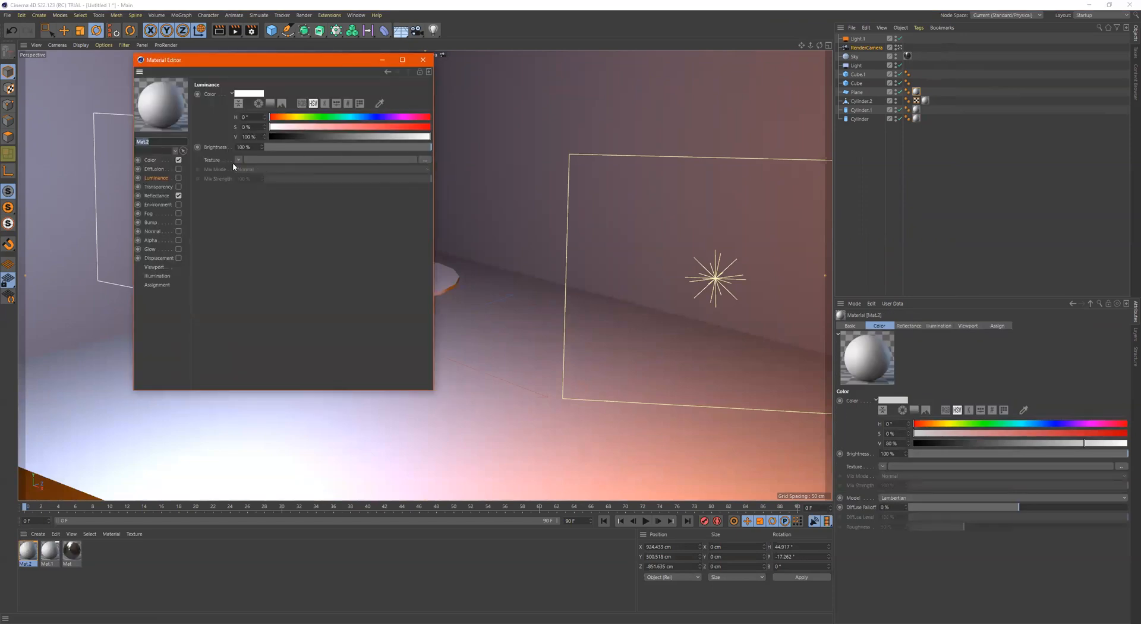
{"action": "left_click", "coordinate": [237, 159]}
{"action": "mouse_move", "coordinate": [263, 356]}
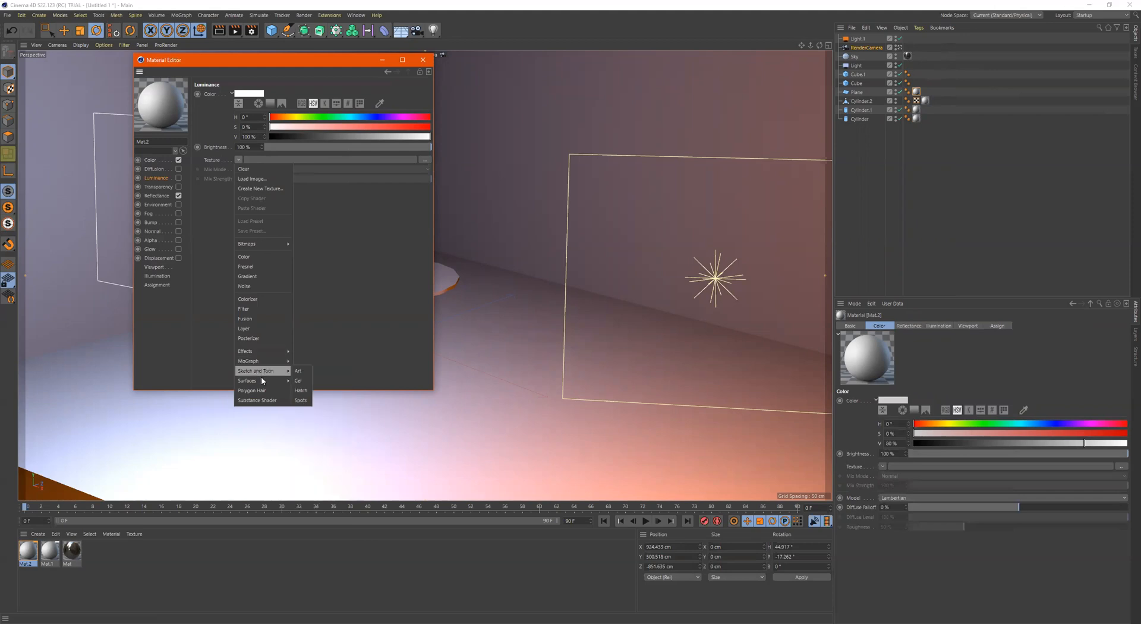
{"action": "mouse_move", "coordinate": [261, 379]}
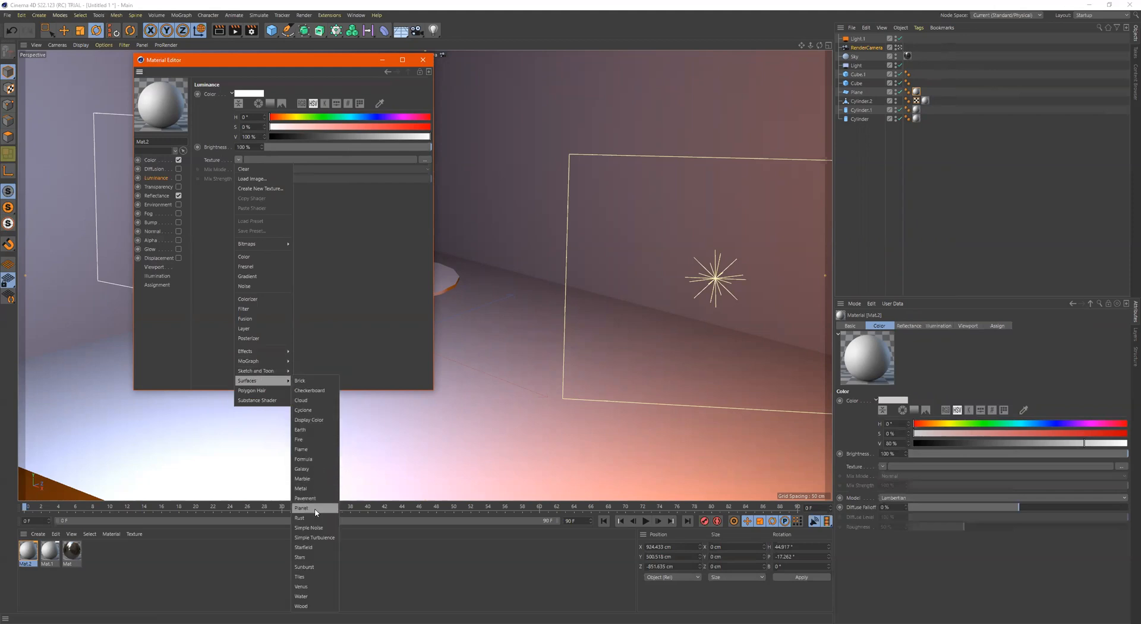
{"action": "left_click", "coordinate": [303, 606]}
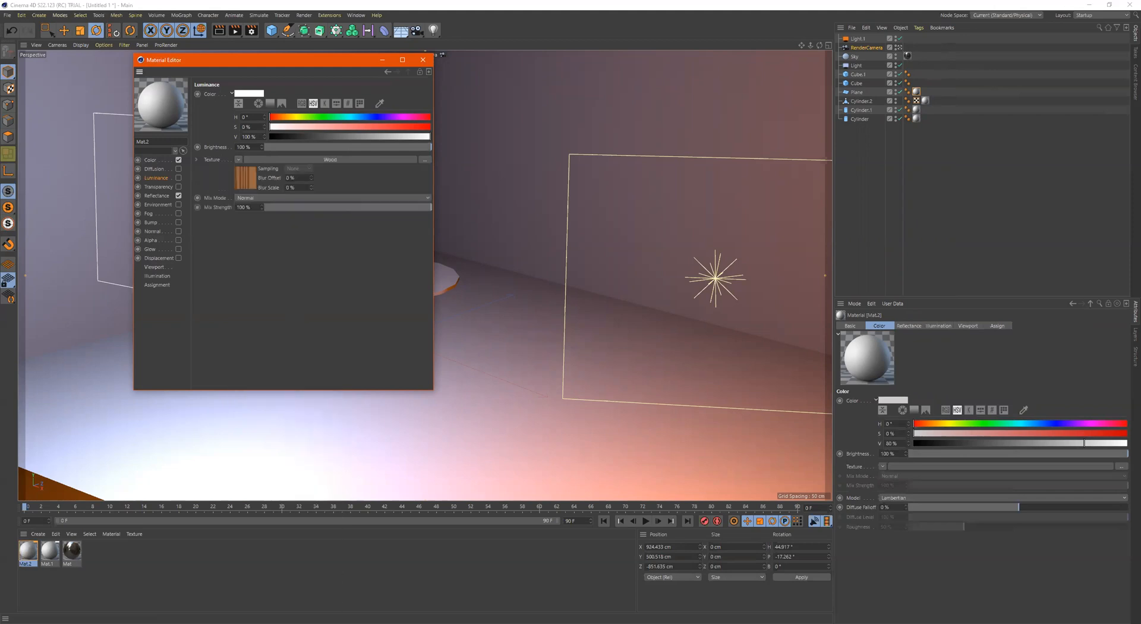
{"action": "left_click", "coordinate": [423, 60]}
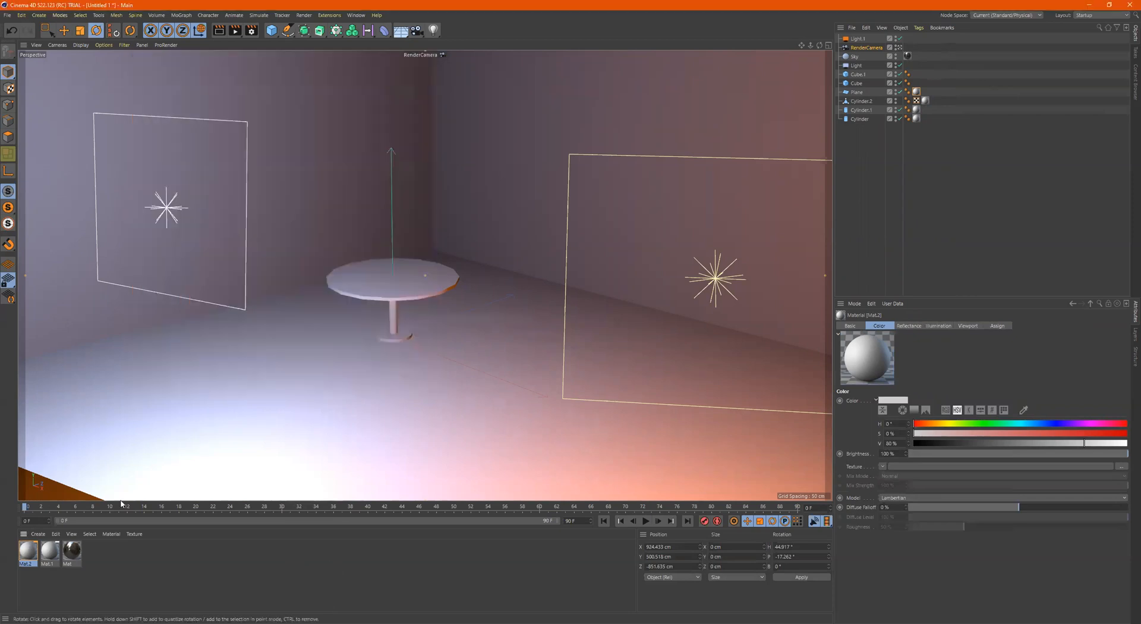
{"action": "left_click", "coordinate": [290, 422]}
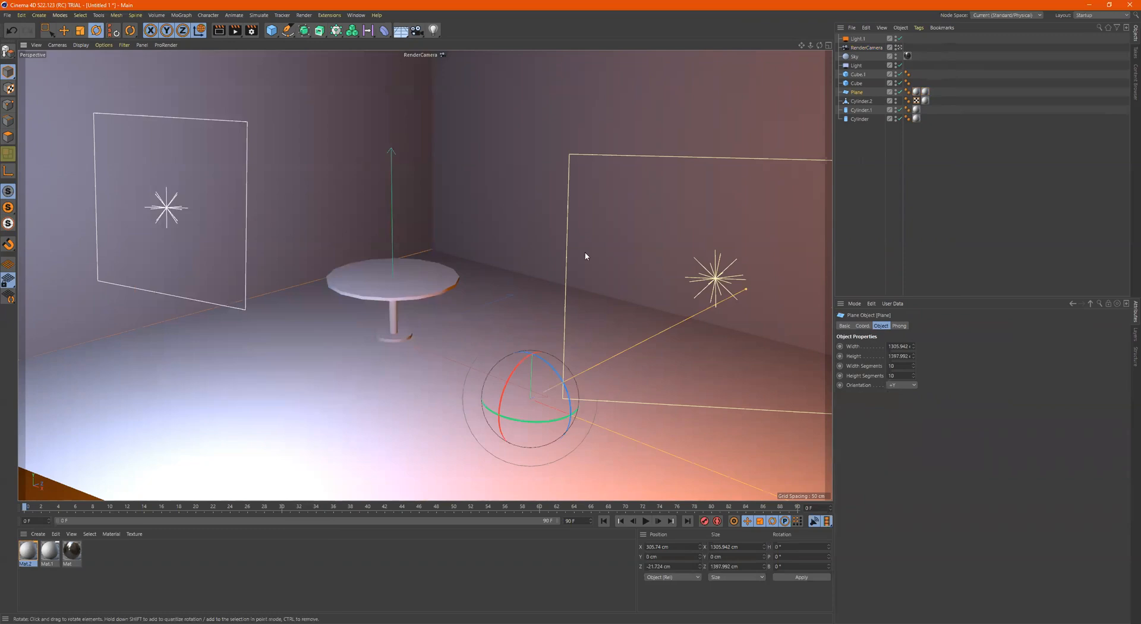
Reopen the floor material and clear the Wood shader from its Luminance texture
{"action": "left_click", "coordinate": [36, 552]}
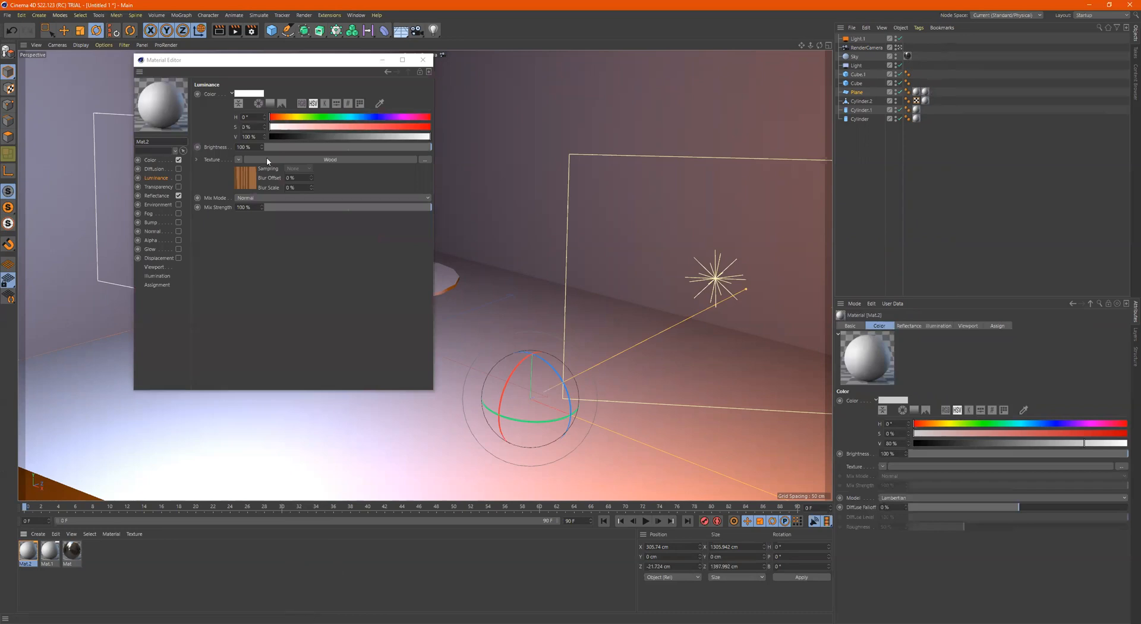
{"action": "left_click", "coordinate": [155, 176]}
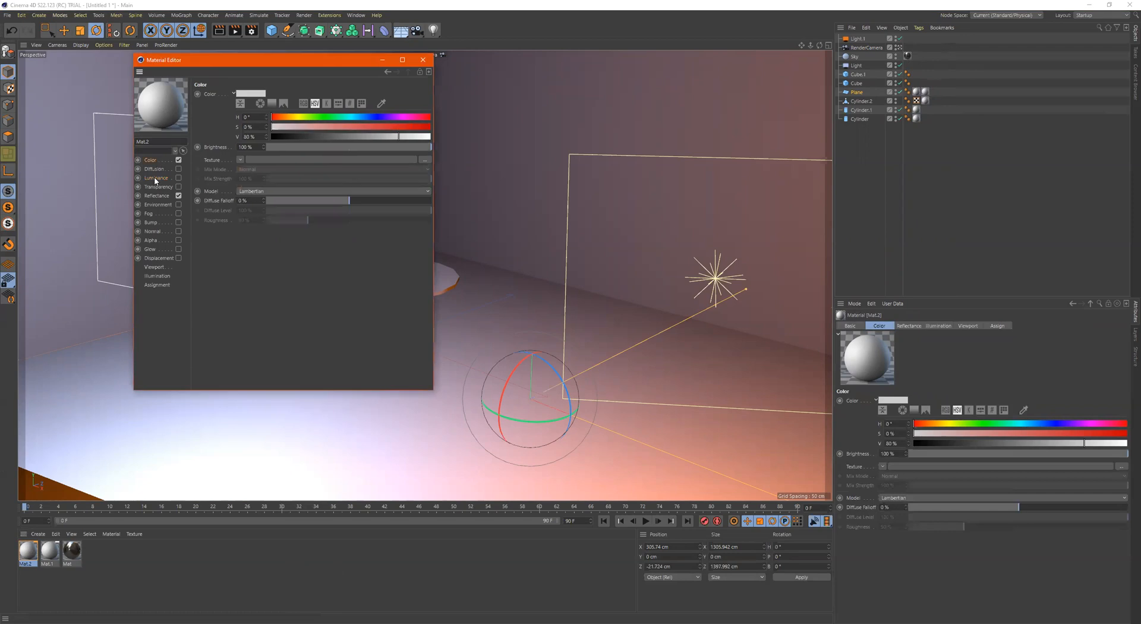
{"action": "left_click", "coordinate": [240, 159]}
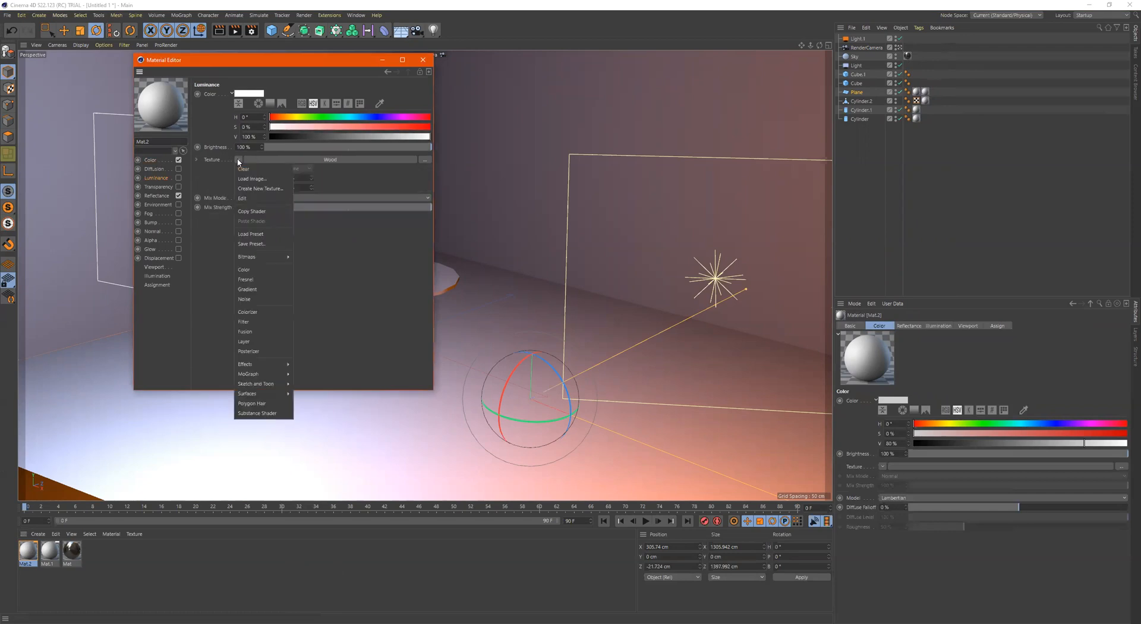
{"action": "left_click", "coordinate": [245, 170]}
Load the Wood surface shader as the Color texture of the floor material
{"action": "left_click", "coordinate": [150, 161]}
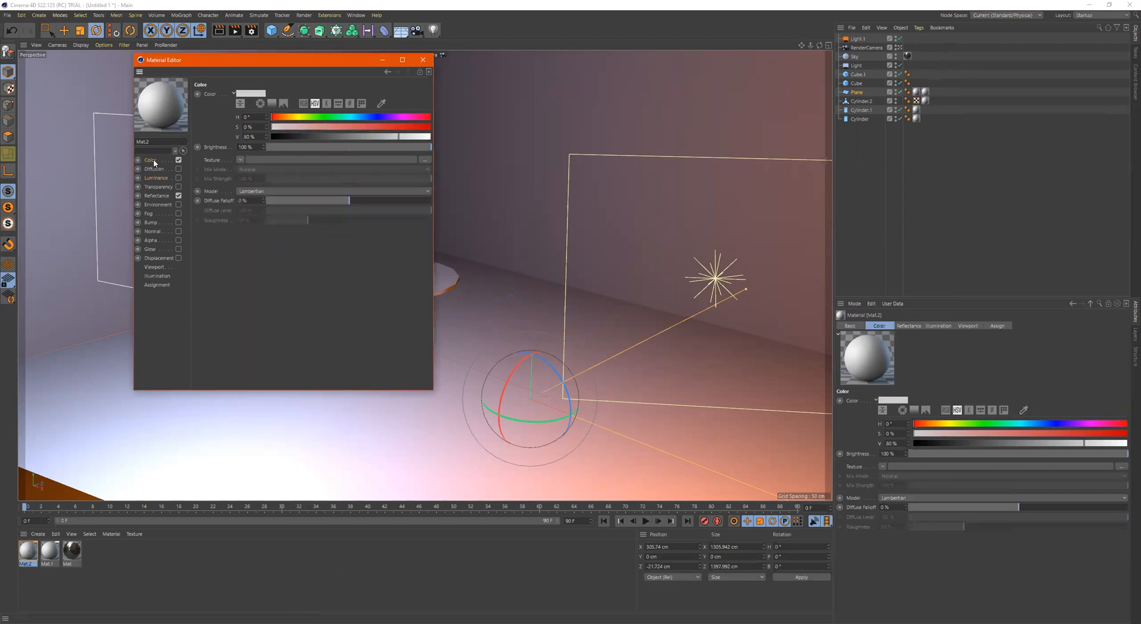
{"action": "left_click", "coordinate": [240, 160]}
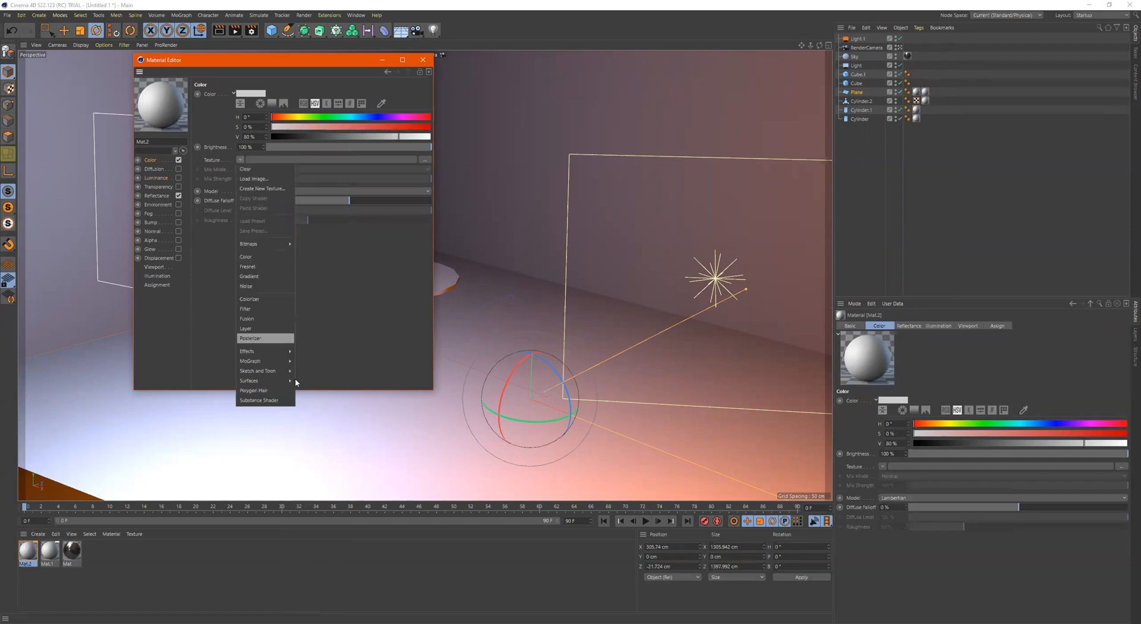
{"action": "mouse_move", "coordinate": [261, 380]}
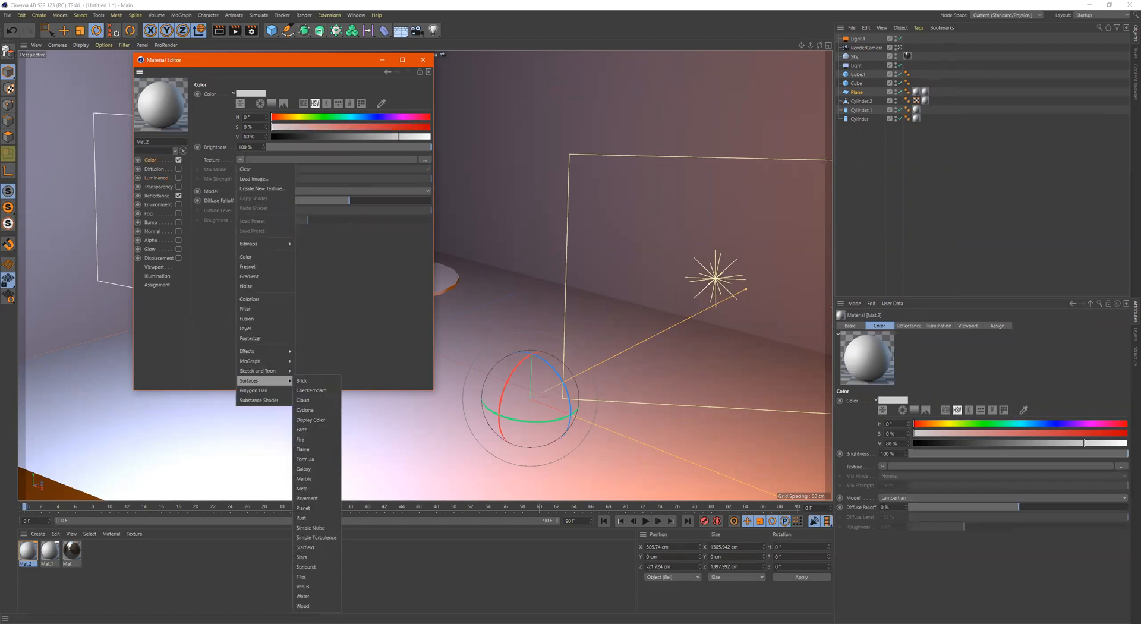
{"action": "left_click", "coordinate": [306, 606]}
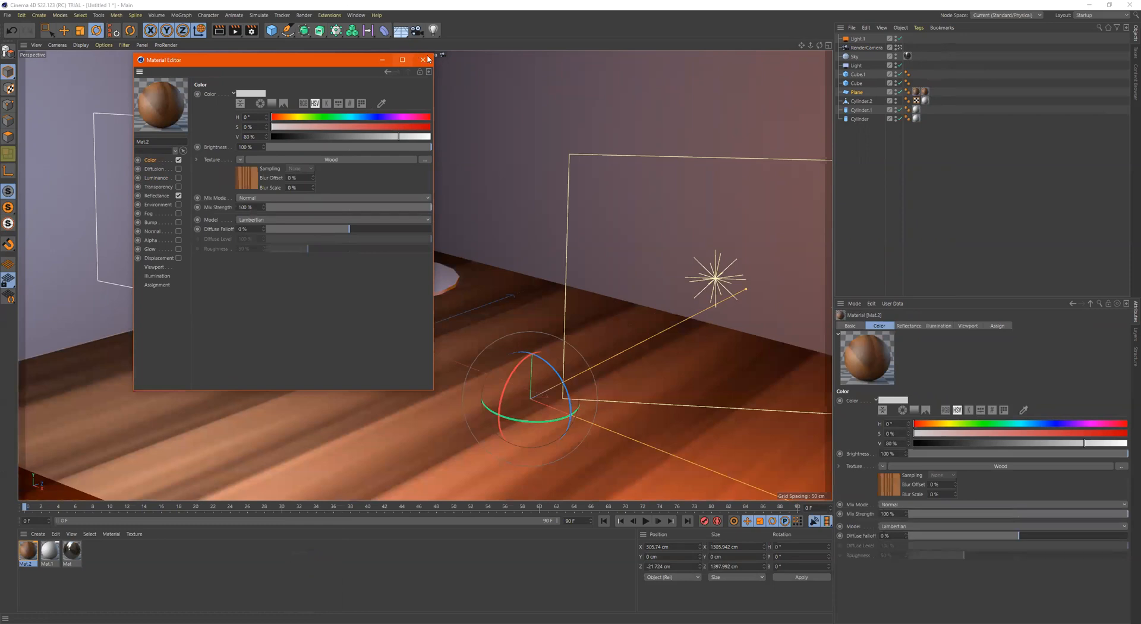
Set the floor material's Wood shader to a Scale of 78% and a Stretch of 24
{"action": "left_click", "coordinate": [247, 177]}
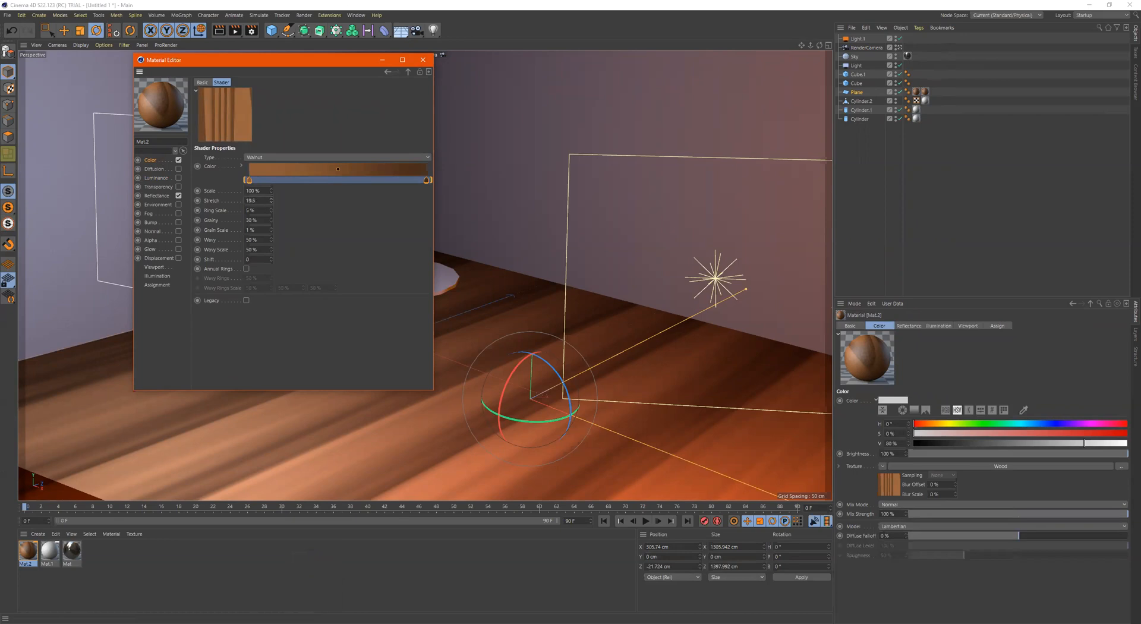
{"action": "left_click_drag", "start_coordinate": [271, 201], "coordinate": [271, 199]}
{"action": "left_click_drag", "start_coordinate": [271, 200], "coordinate": [270, 198]}
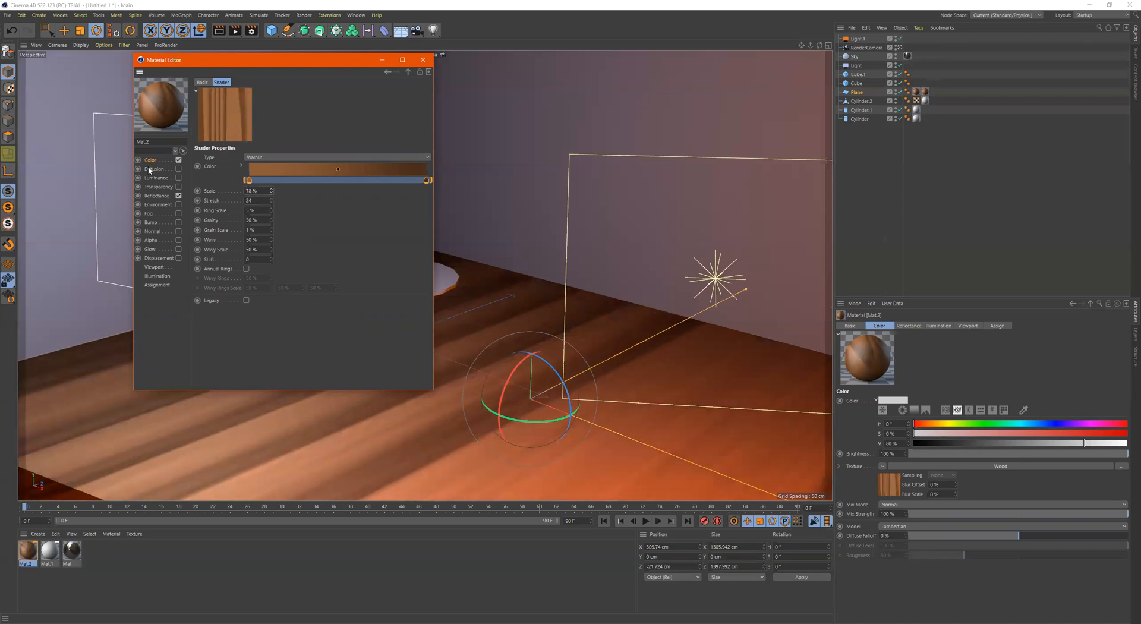
Create a new default material and apply it to the wall behind the cool area light
{"action": "double_click", "coordinate": [121, 545]}
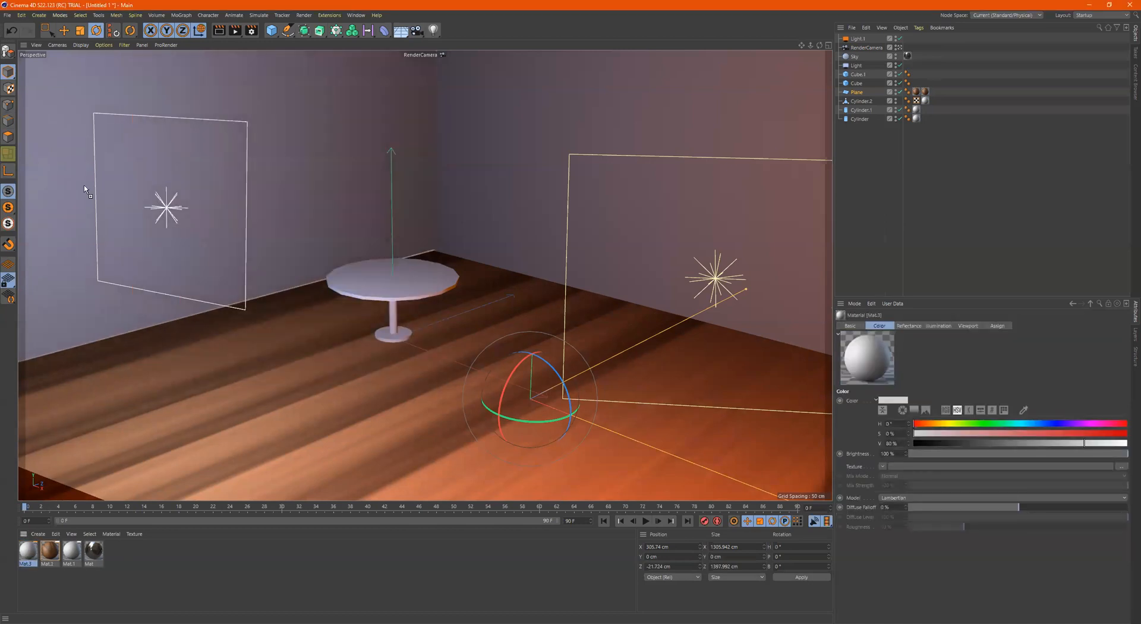
{"action": "left_click_drag", "start_coordinate": [85, 189], "coordinate": [84, 189]}
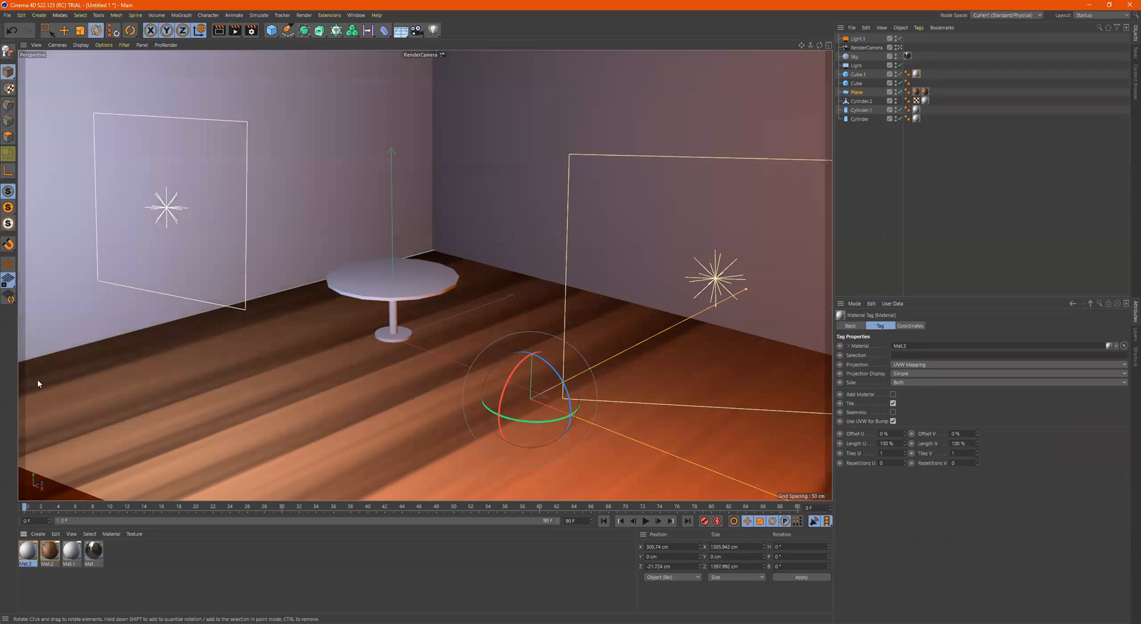
Rename the new wall material as walls and the wood material as floor
{"action": "double_click", "coordinate": [28, 550]}
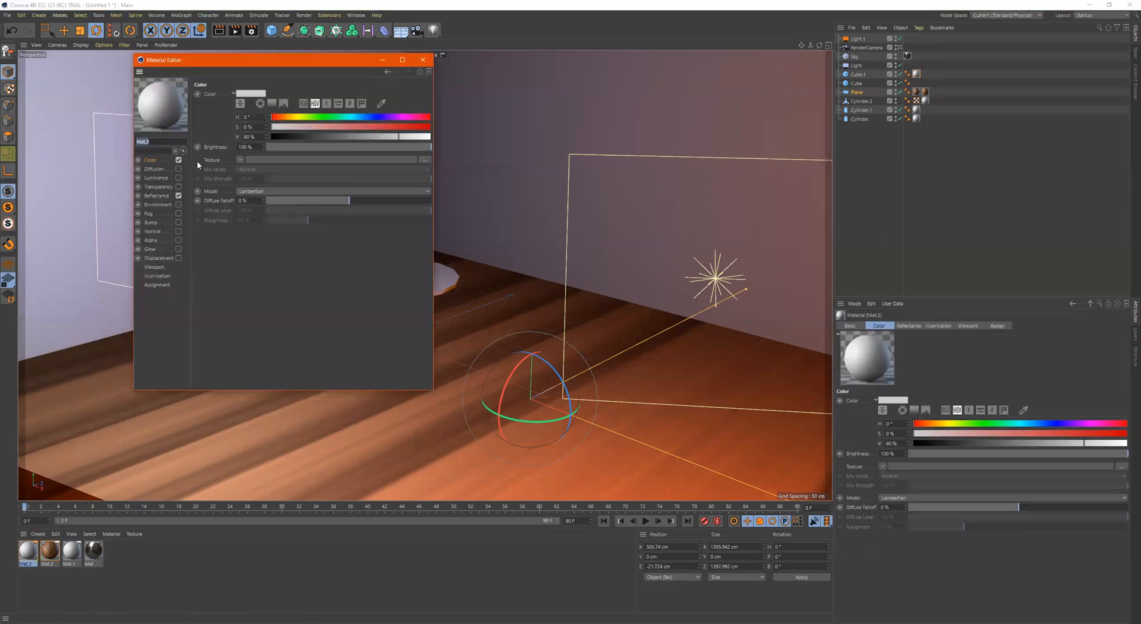
{"action": "type", "text": "Wa"}
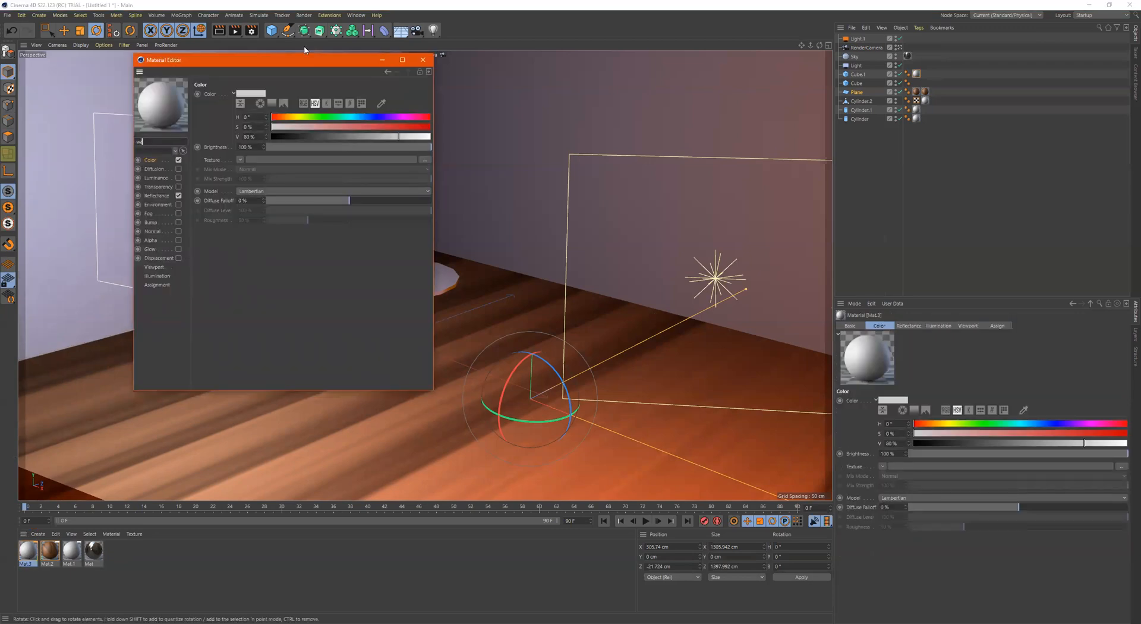
{"action": "type", "text": "lls"}
{"action": "key", "text": "Return"}
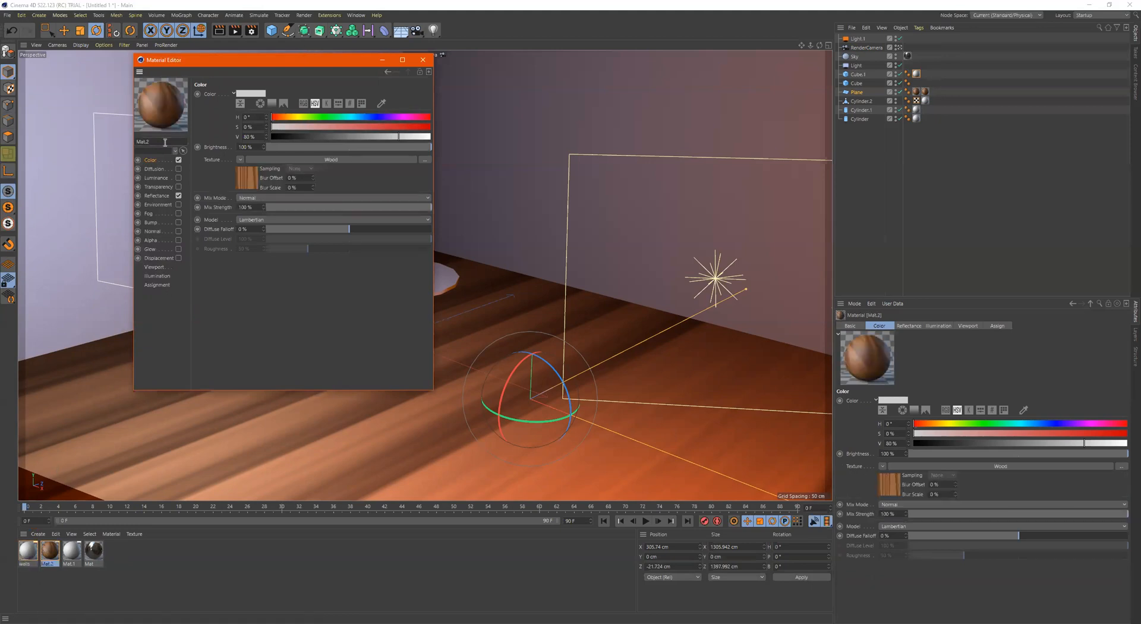
{"action": "type", "text": "floor"}
{"action": "key", "text": "Return"}
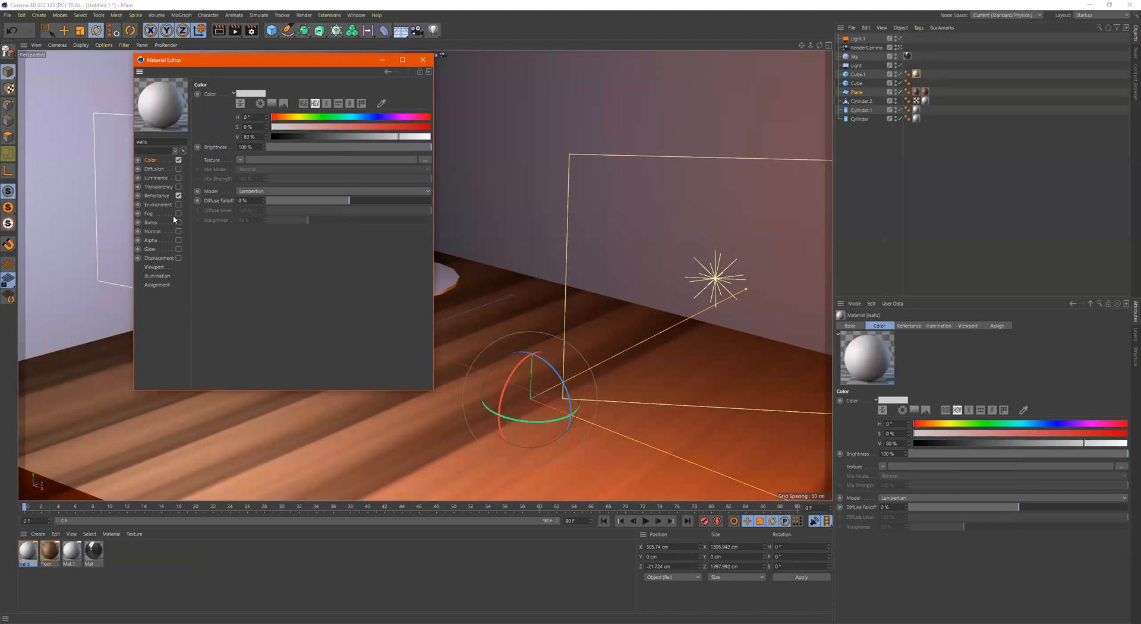
Set the walls material's Default Specular reflectance layer to type Beckmann with Average attenuation
{"action": "left_click", "coordinate": [158, 194]}
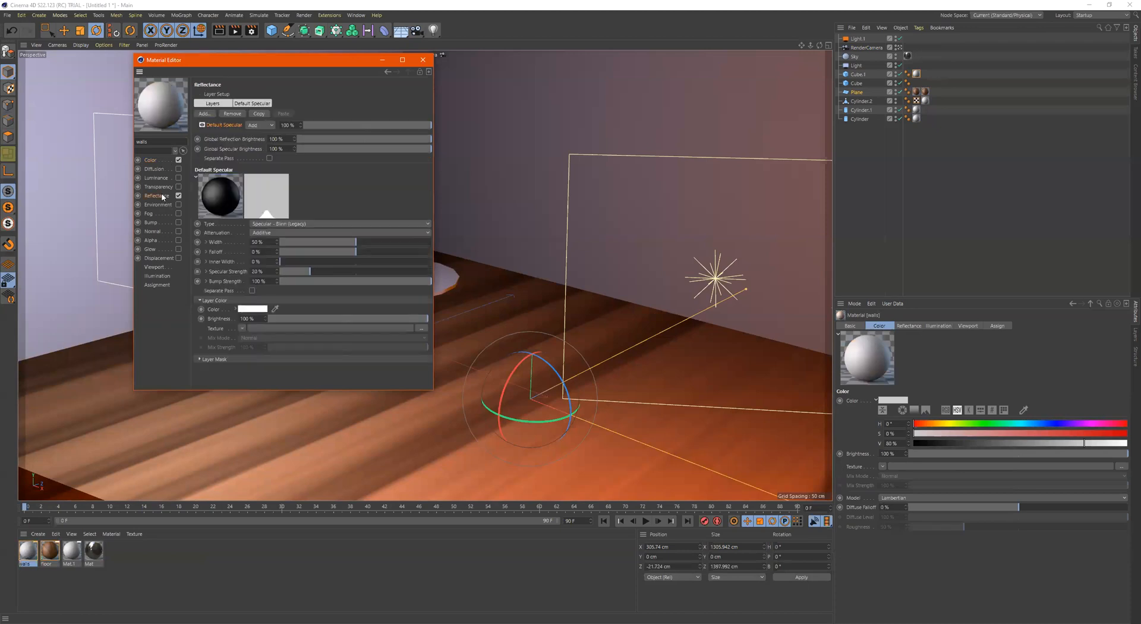
{"action": "left_click", "coordinate": [274, 224]}
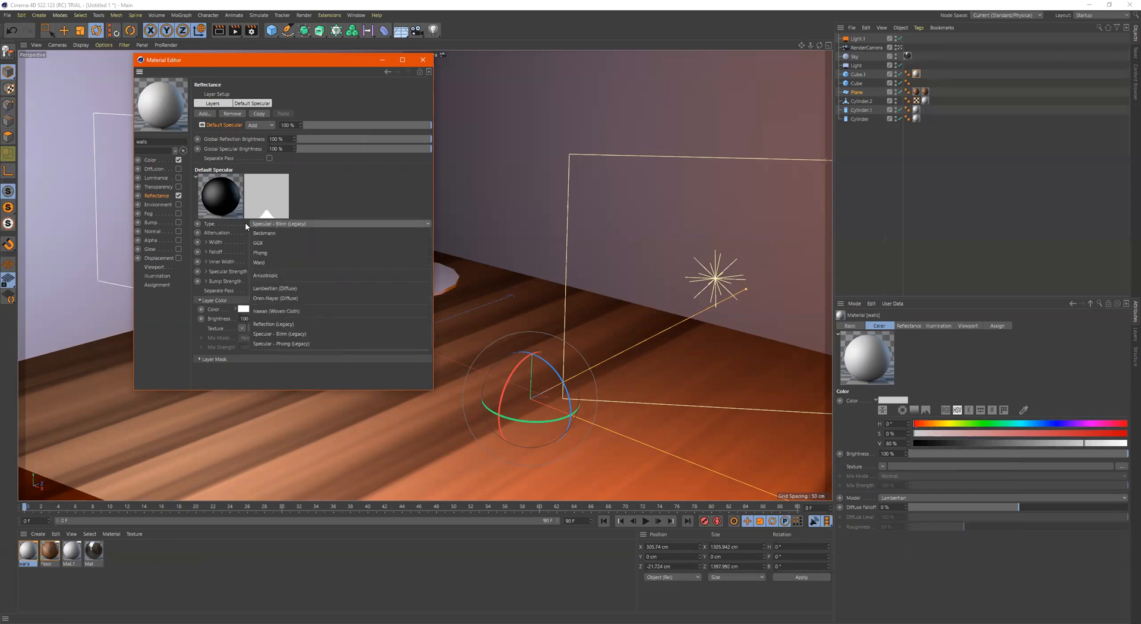
{"action": "left_click", "coordinate": [273, 234]}
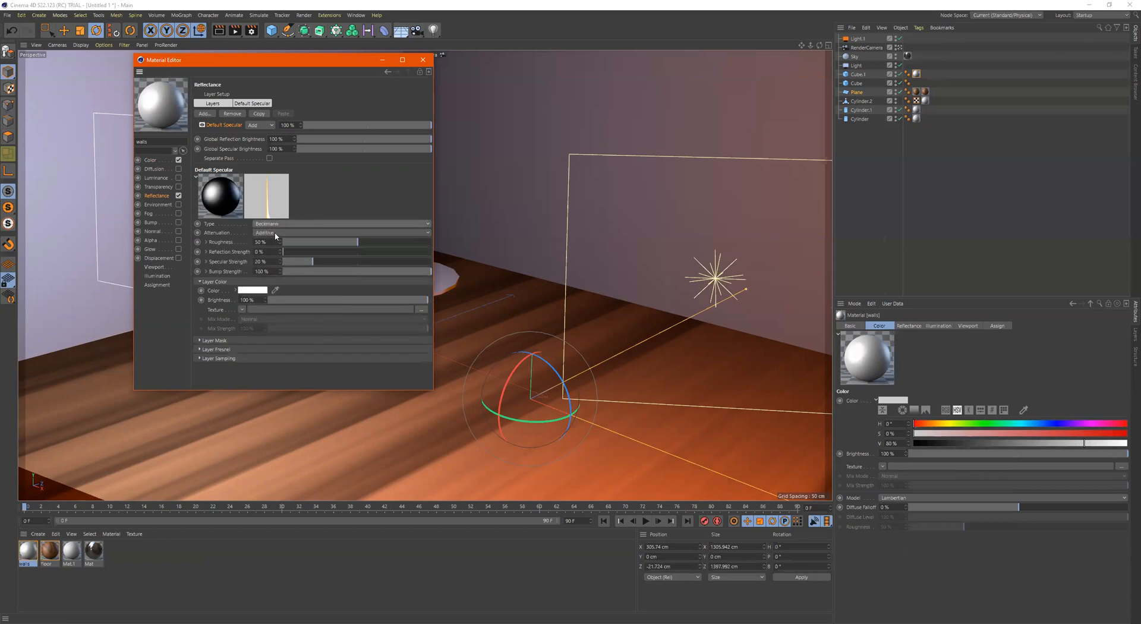
{"action": "left_click", "coordinate": [275, 233]}
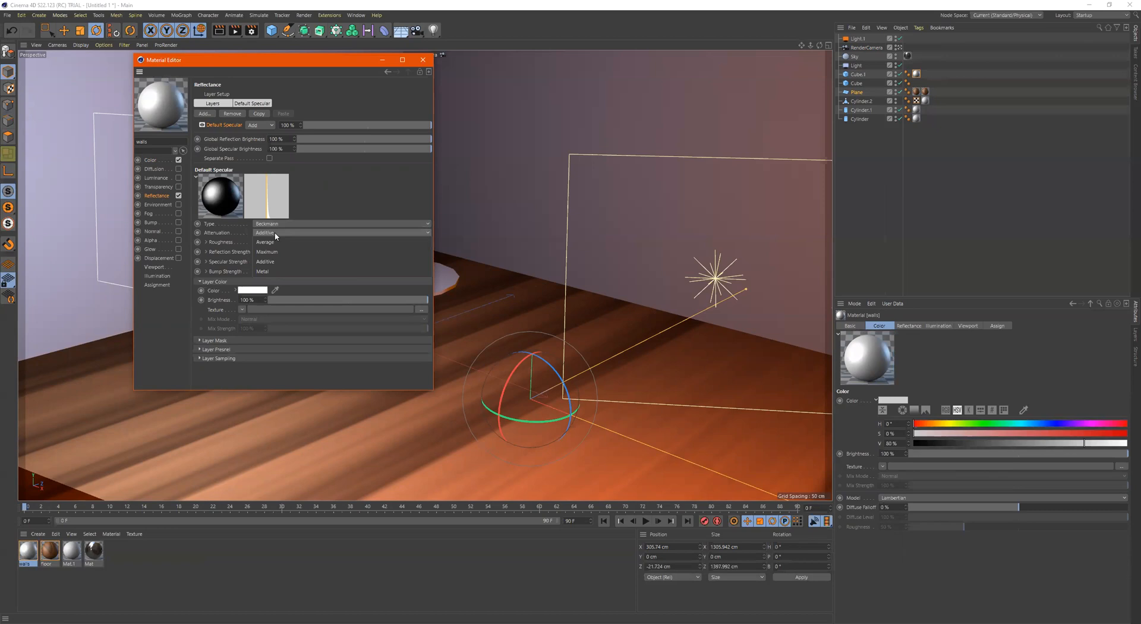
{"action": "left_click", "coordinate": [275, 241]}
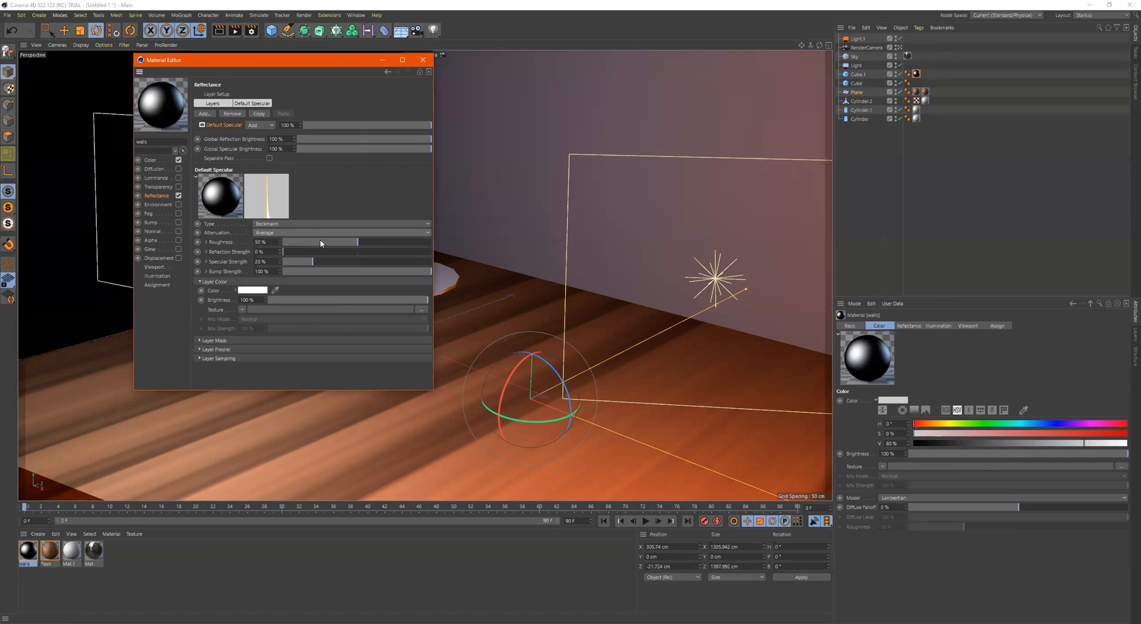
Try a Reflection Strength of 23% and a Roughness of 74% on the walls material's reflectance layer
{"action": "left_click_drag", "start_coordinate": [302, 257], "coordinate": [450, 257]}
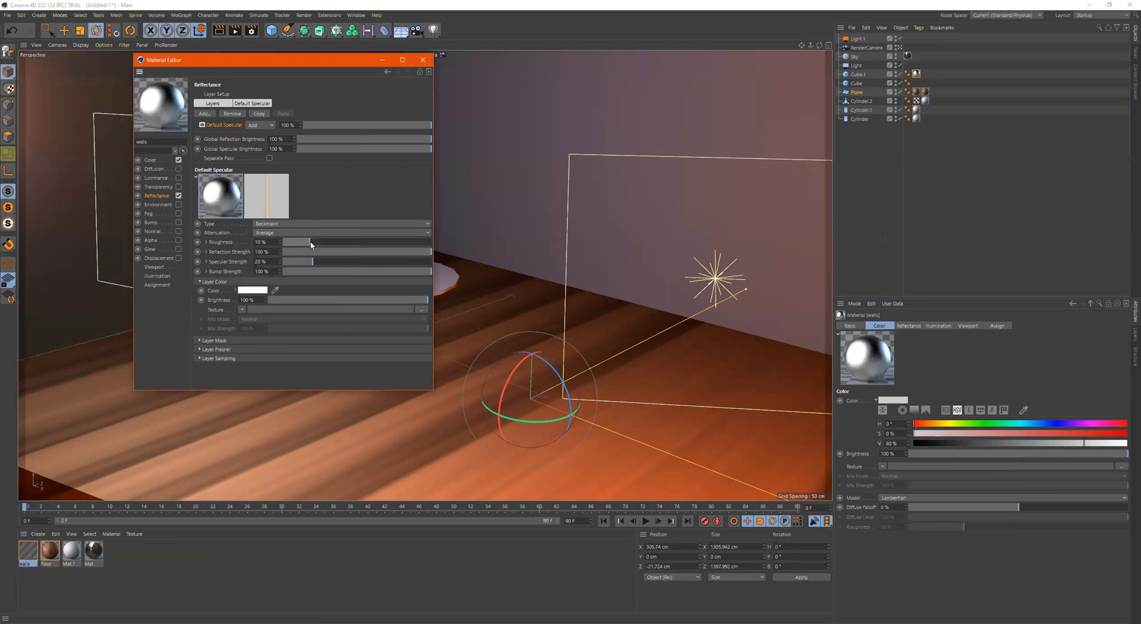
{"action": "mouse_move", "coordinate": [315, 242]}
{"action": "left_mouse_down"}
{"action": "mouse_move", "coordinate": [372, 248]}
{"action": "mouse_move", "coordinate": [315, 254]}
{"action": "mouse_move", "coordinate": [320, 244]}
{"action": "left_mouse_up"}
{"action": "left_click", "coordinate": [394, 242]}
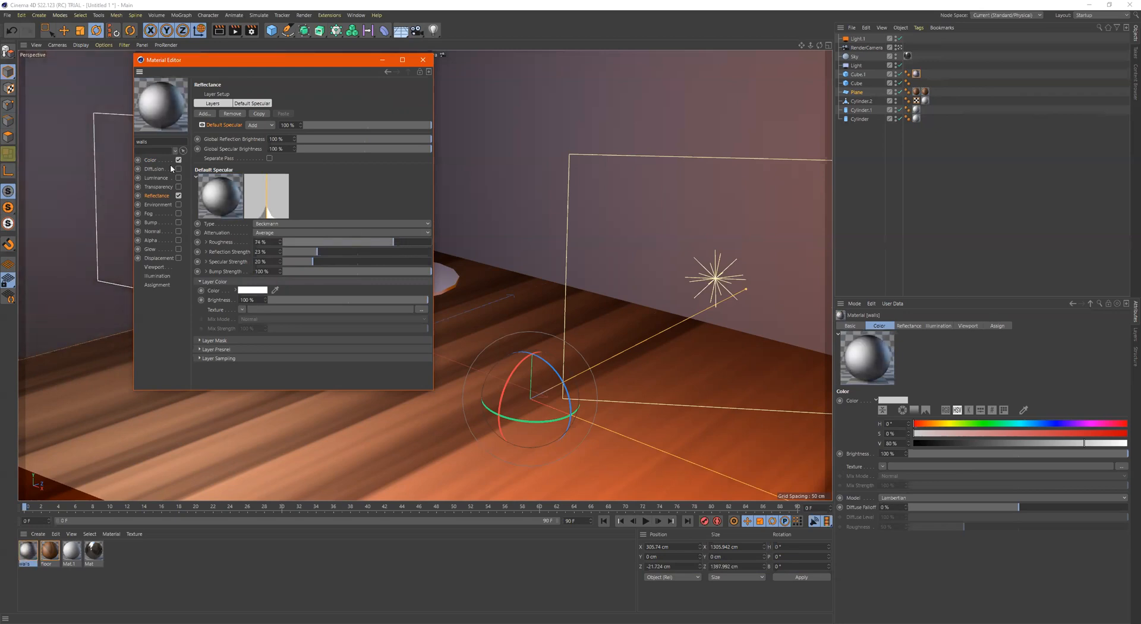
Set the Layer Fresnel of the walls material's reflectance layer to Dielectric
{"action": "left_click", "coordinate": [151, 160]}
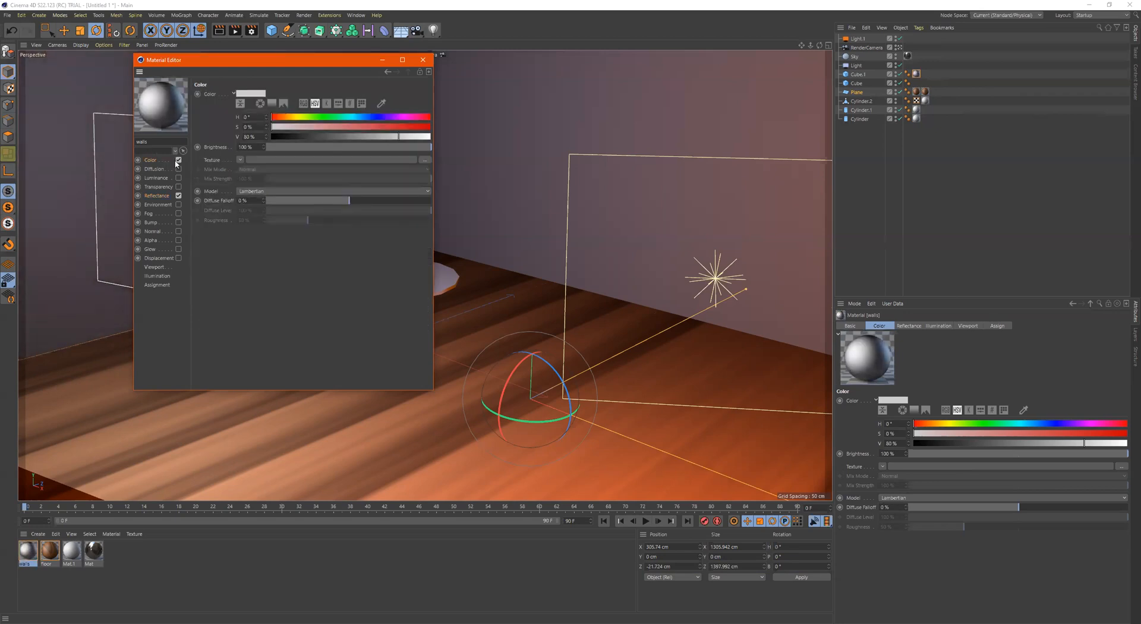
{"action": "left_click", "coordinate": [156, 196]}
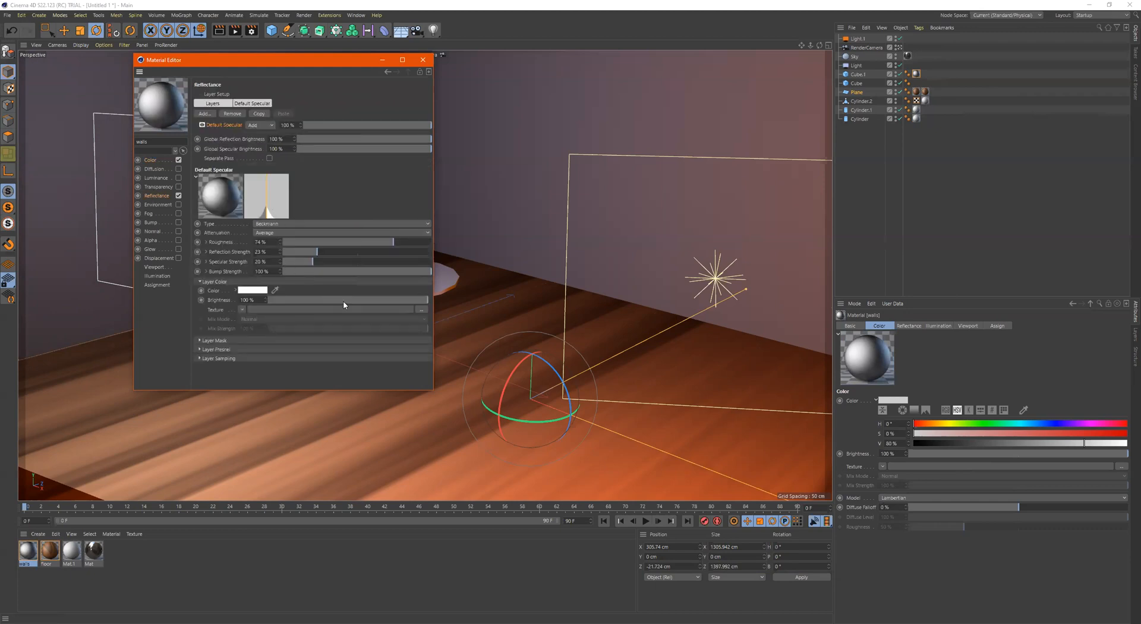
{"action": "left_click", "coordinate": [217, 349]}
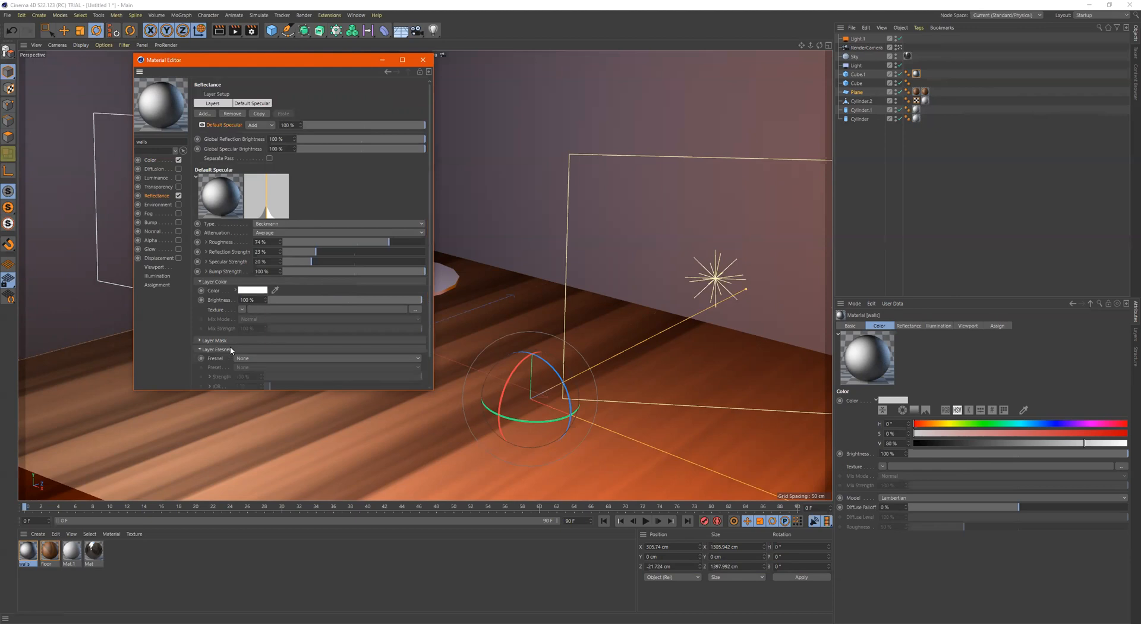
{"action": "left_click", "coordinate": [243, 358]}
{"action": "left_click", "coordinate": [268, 380]}
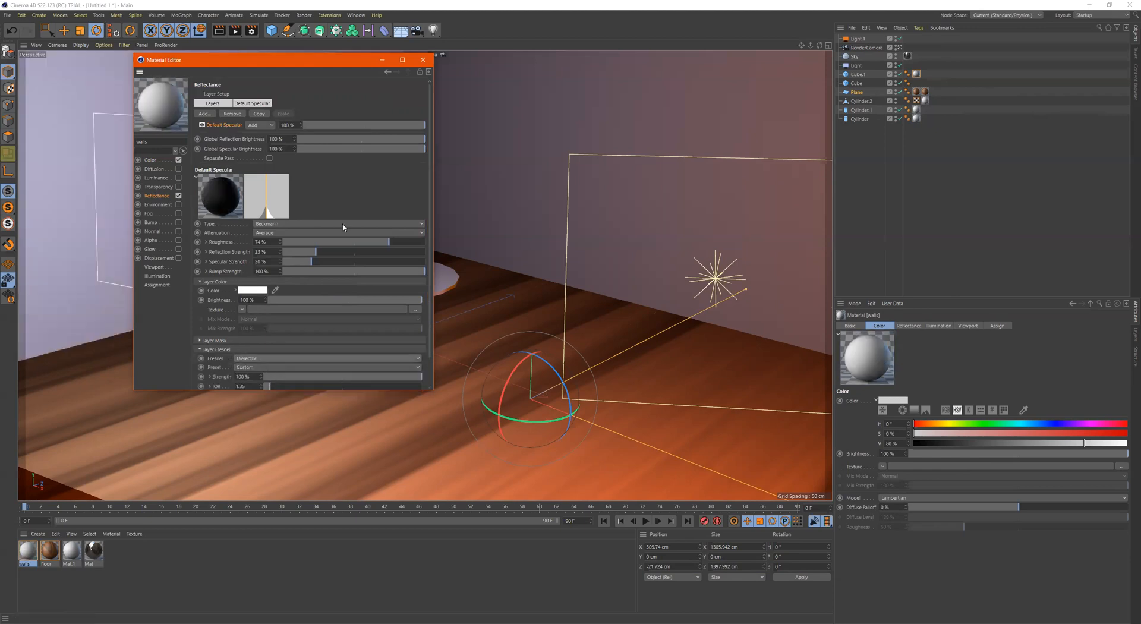
Raise the walls material's Reflection Strength to 63% and lower its Roughness
{"action": "left_click_drag", "start_coordinate": [343, 253], "coordinate": [303, 243]}
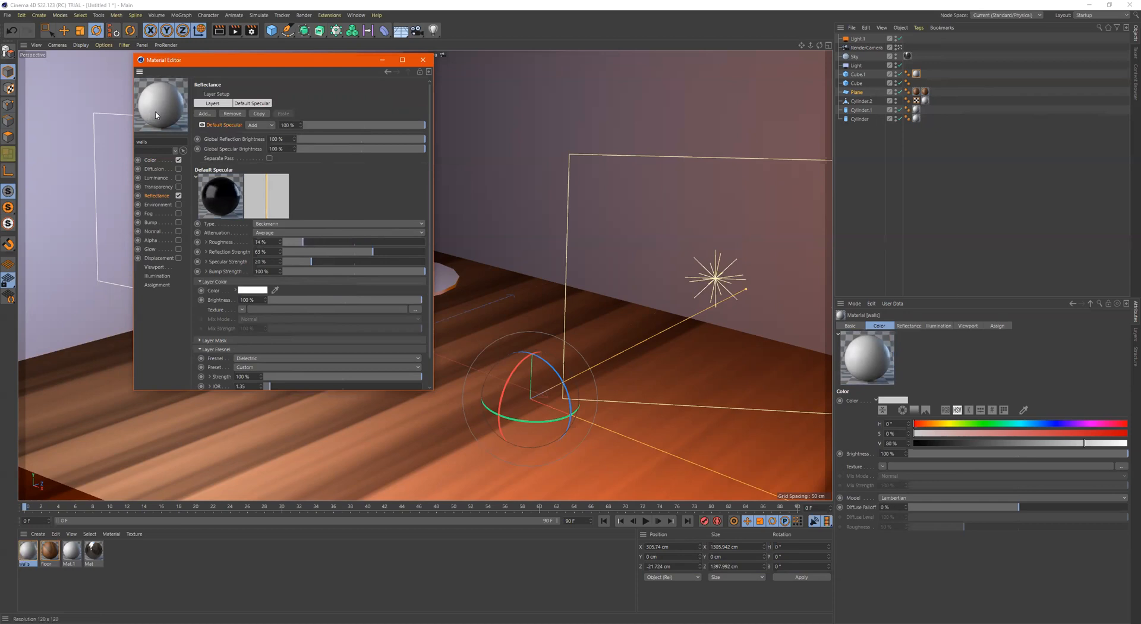
{"action": "left_click_drag", "start_coordinate": [303, 243], "coordinate": [319, 241]}
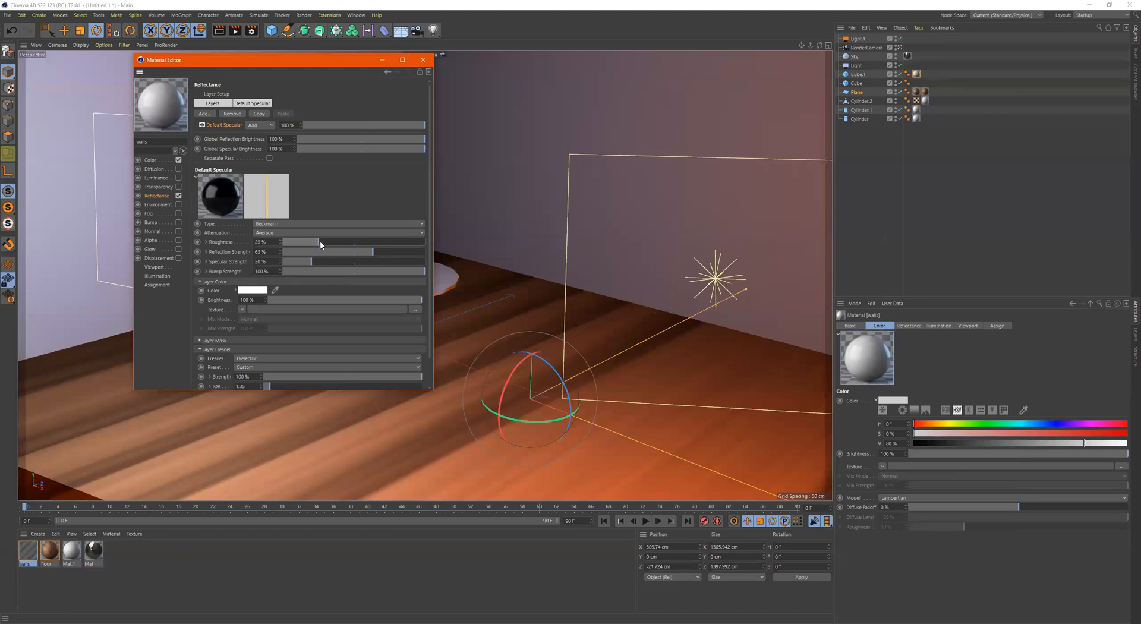
Apply the finished walls material to the room's walls and render the scene to the Picture Viewer
{"action": "left_click", "coordinate": [425, 61]}
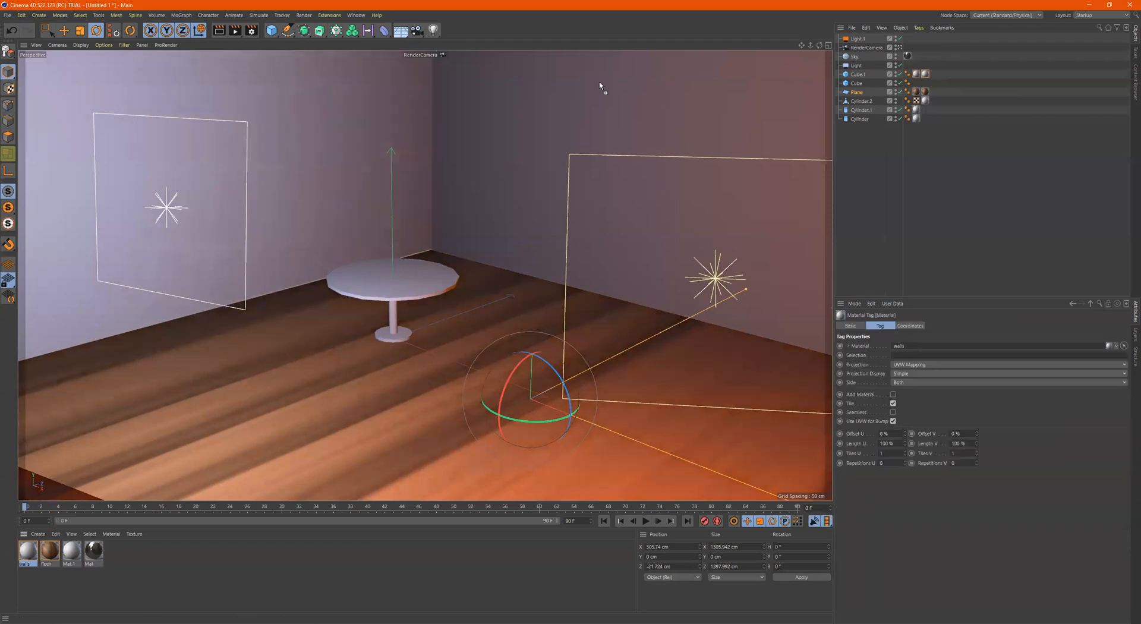
{"action": "left_click", "coordinate": [236, 29]}
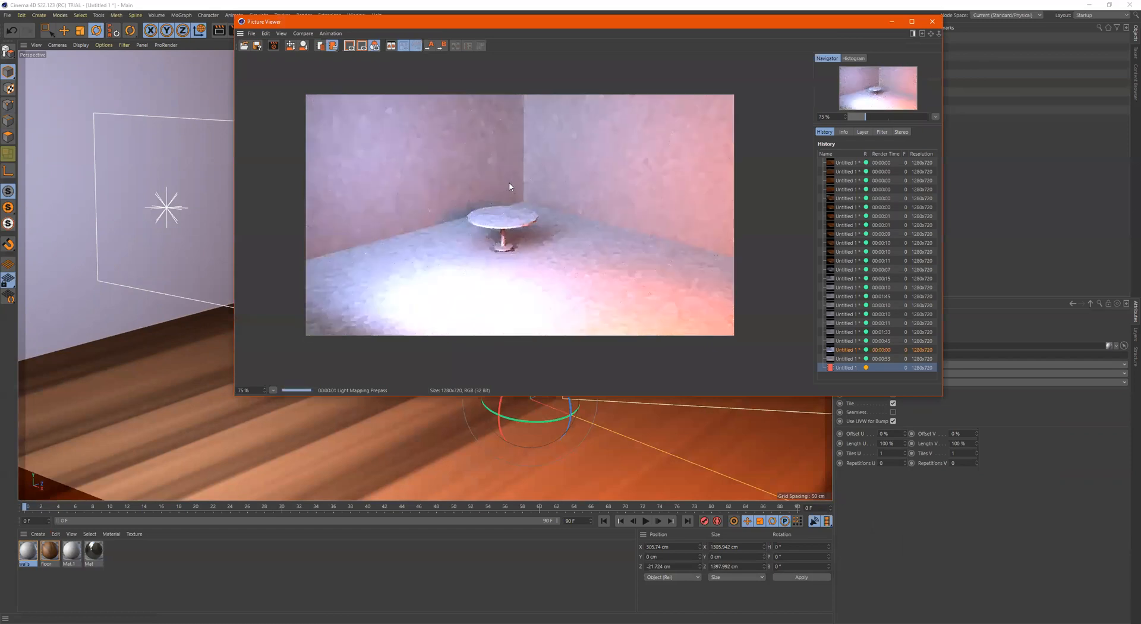
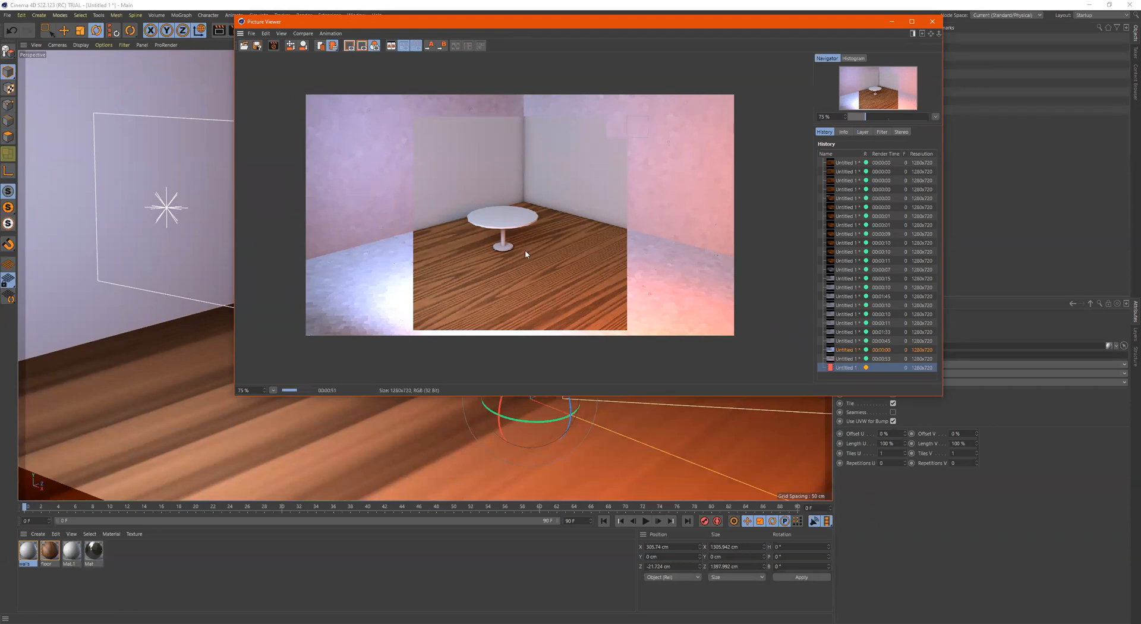
Compare the textured room render with the earlier untextured one in the render history and inspect the finished image around the table
{"action": "scroll", "coordinate": [511, 244], "scroll_direction": "up", "scroll_amount": 3}
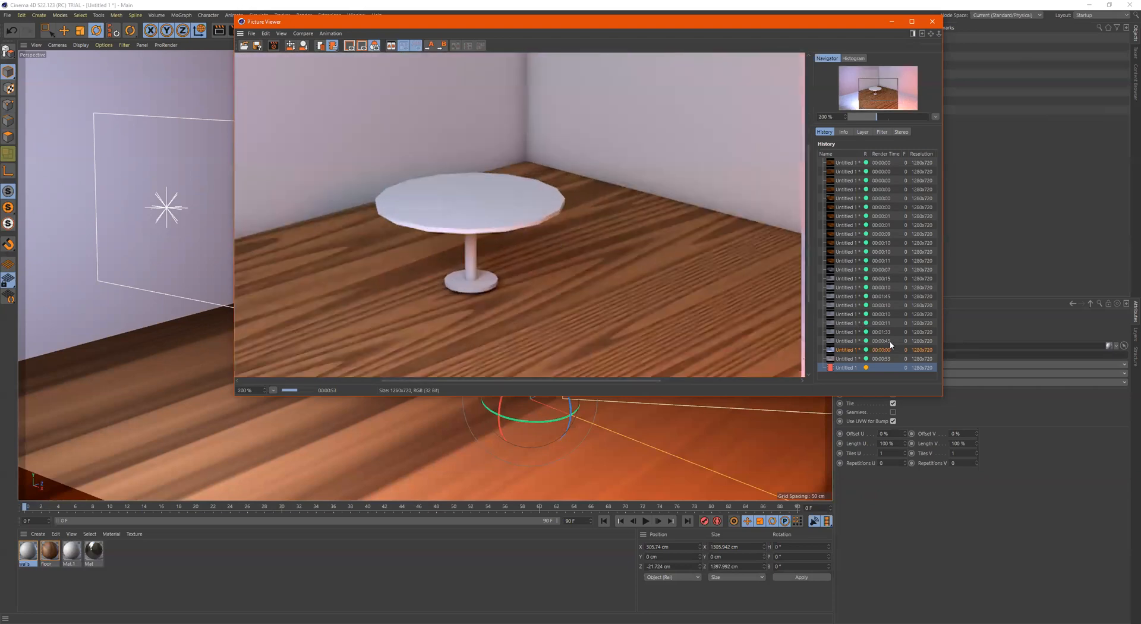
{"action": "left_click", "coordinate": [855, 351]}
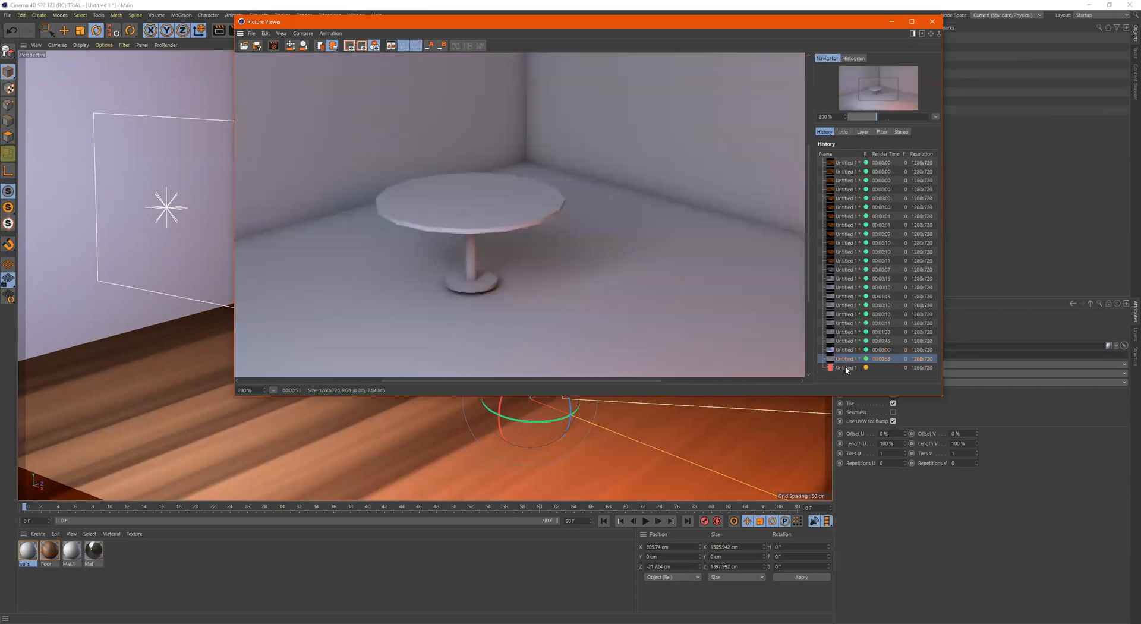
{"action": "left_click", "coordinate": [847, 368]}
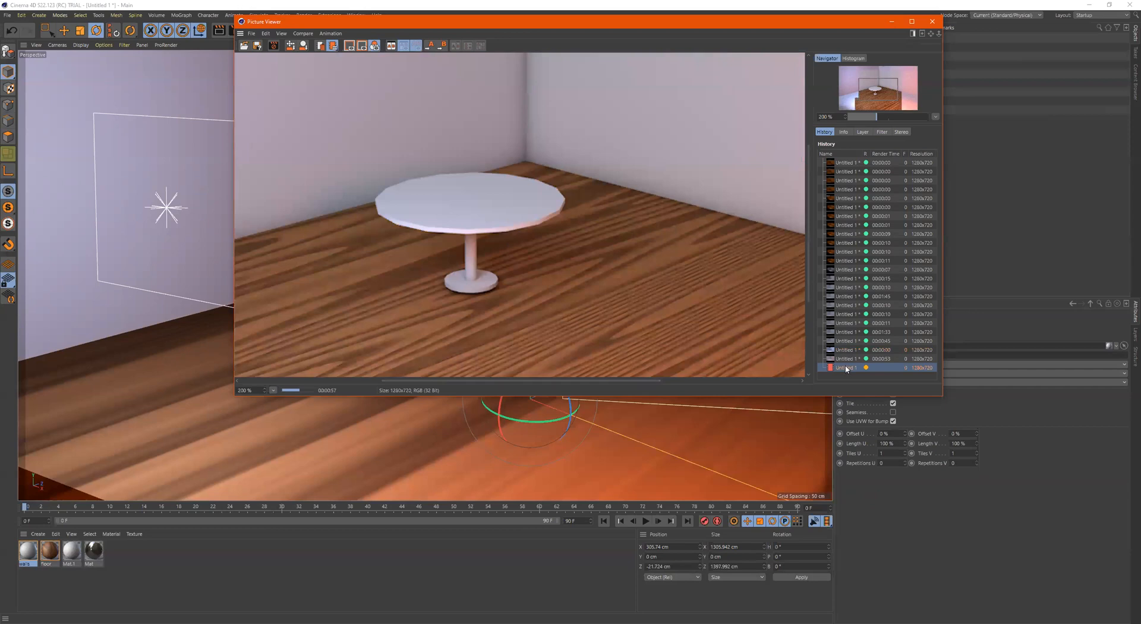
{"action": "left_click", "coordinate": [846, 360]}
{"action": "left_click", "coordinate": [846, 368]}
{"action": "left_click", "coordinate": [846, 360]}
{"action": "left_click", "coordinate": [846, 368]}
{"action": "left_click", "coordinate": [847, 360]}
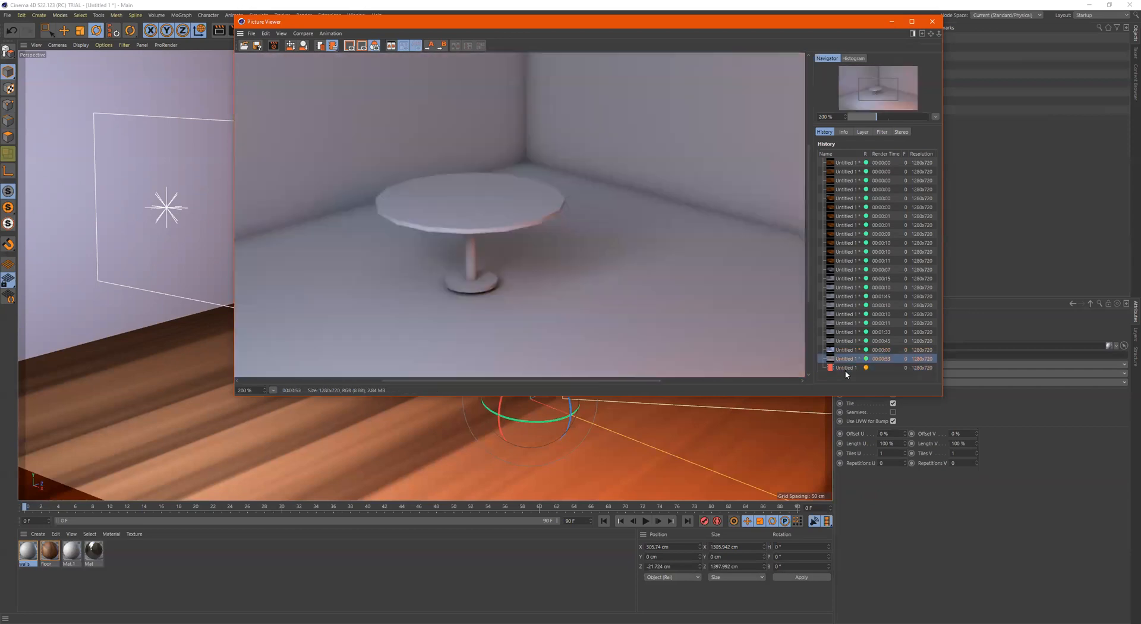
{"action": "left_click", "coordinate": [846, 368]}
{"action": "left_click", "coordinate": [847, 360]}
{"action": "left_click", "coordinate": [847, 367]}
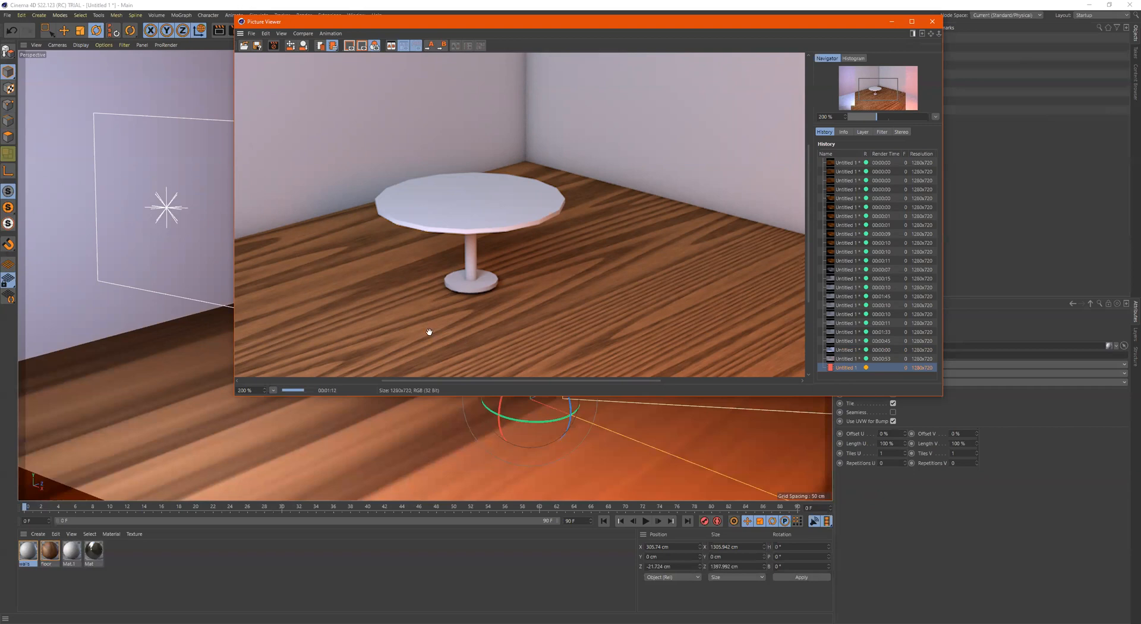
{"action": "scroll", "coordinate": [430, 331], "scroll_direction": "down", "scroll_amount": 3}
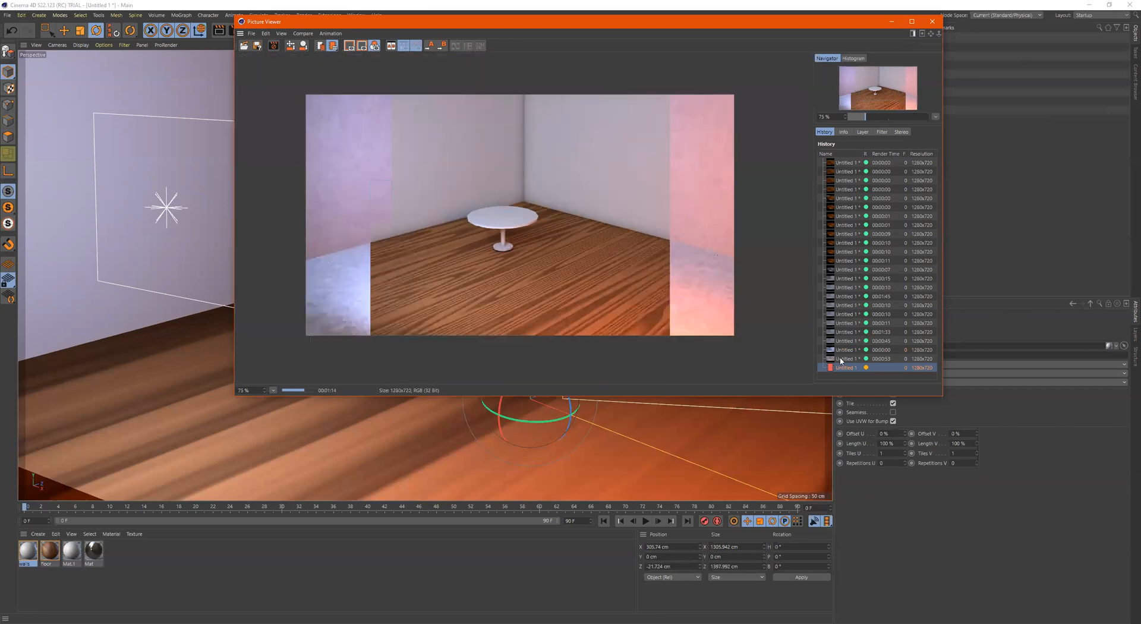
{"action": "left_click", "coordinate": [841, 359]}
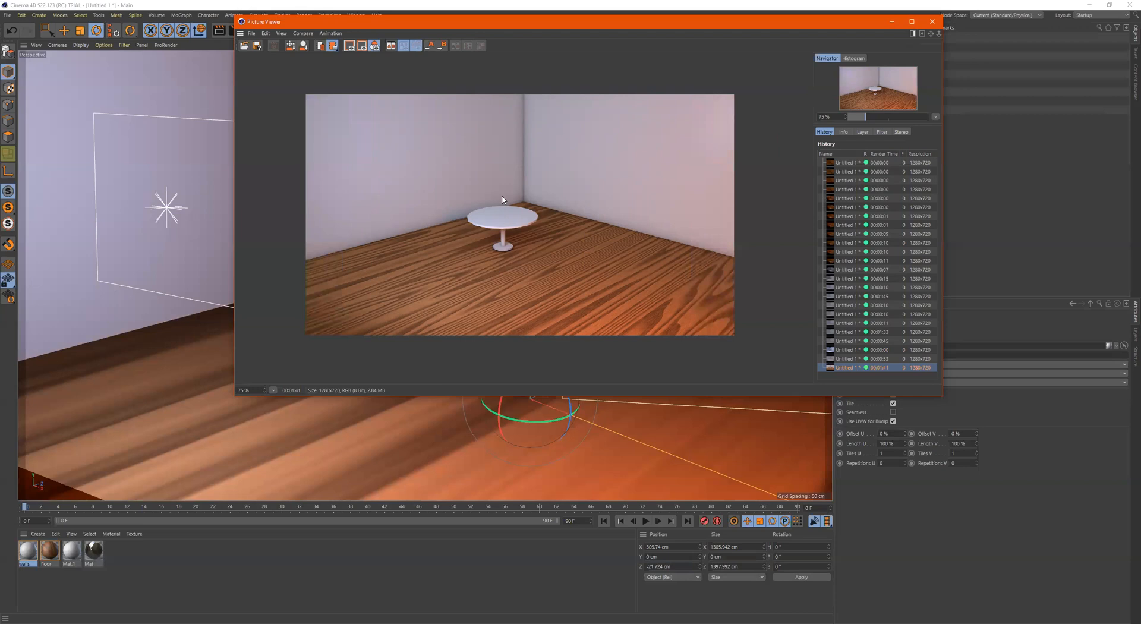
{"action": "scroll", "coordinate": [507, 194], "scroll_direction": "up", "scroll_amount": 2}
{"action": "scroll", "coordinate": [521, 197], "scroll_direction": "down", "scroll_amount": 2}
{"action": "scroll", "coordinate": [693, 33], "scroll_direction": "up", "scroll_amount": 1}
Set the Physical renderer's Sampling Quality to Custom with 0 Sampling Subdivisions and render the scene to the Picture Viewer
{"action": "left_click_drag", "start_coordinate": [702, 23], "coordinate": [611, 120]}
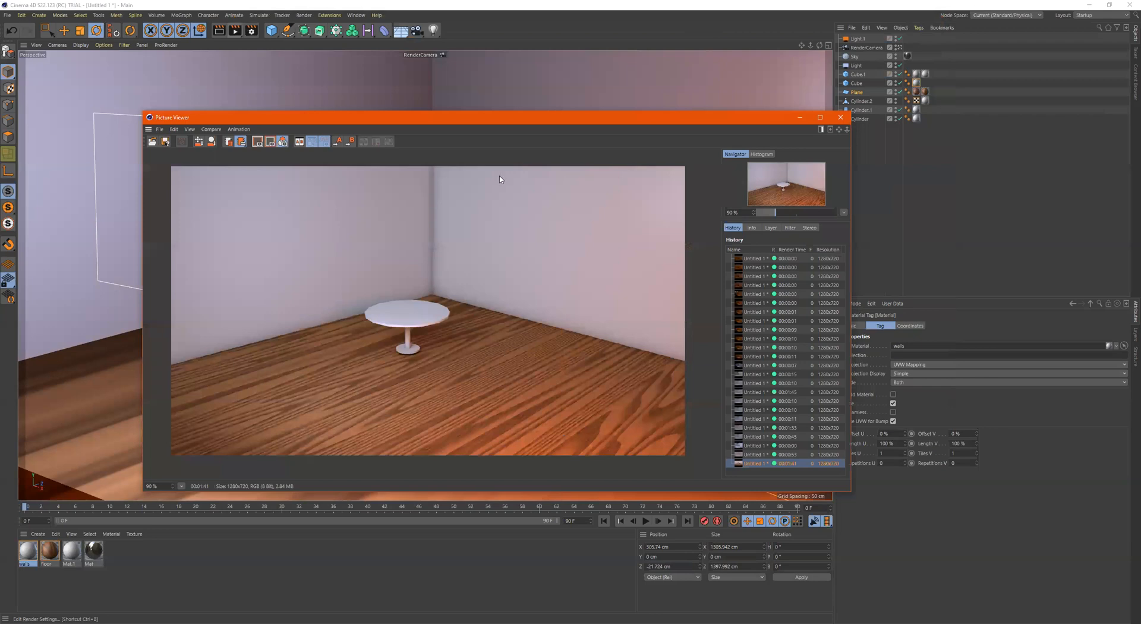
{"action": "key", "text": "ctrl+b"}
{"action": "left_click_drag", "start_coordinate": [463, 150], "coordinate": [411, 148]}
{"action": "left_click", "coordinate": [470, 139]}
{"action": "left_click", "coordinate": [469, 158]}
{"action": "left_click", "coordinate": [479, 140]}
{"action": "left_click", "coordinate": [473, 149]}
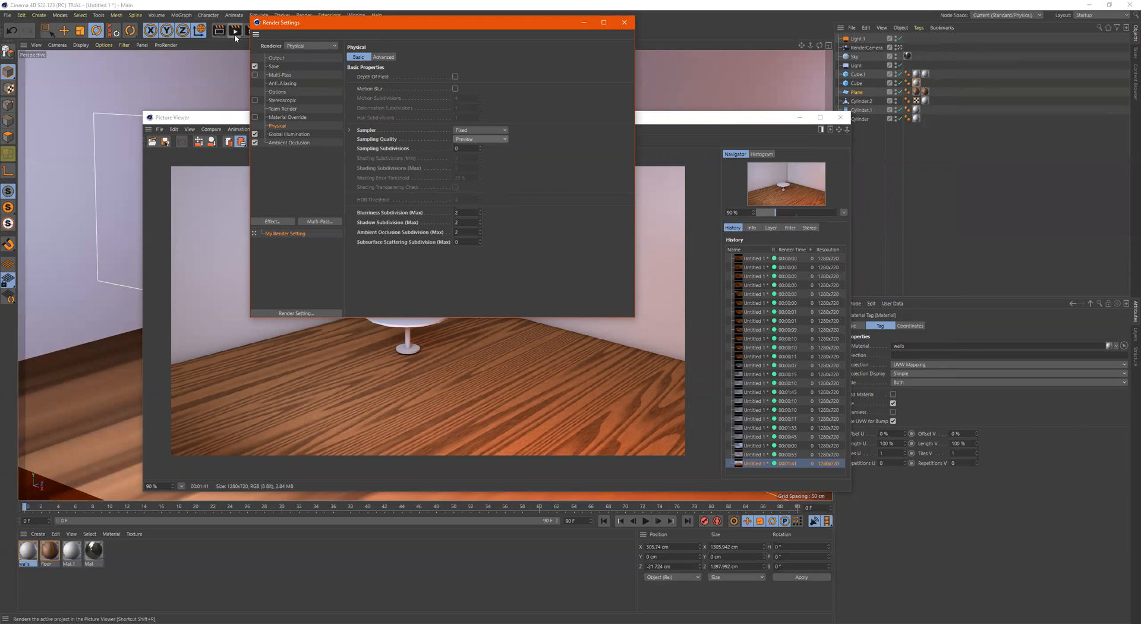
{"action": "key", "text": "ctrl+z"}
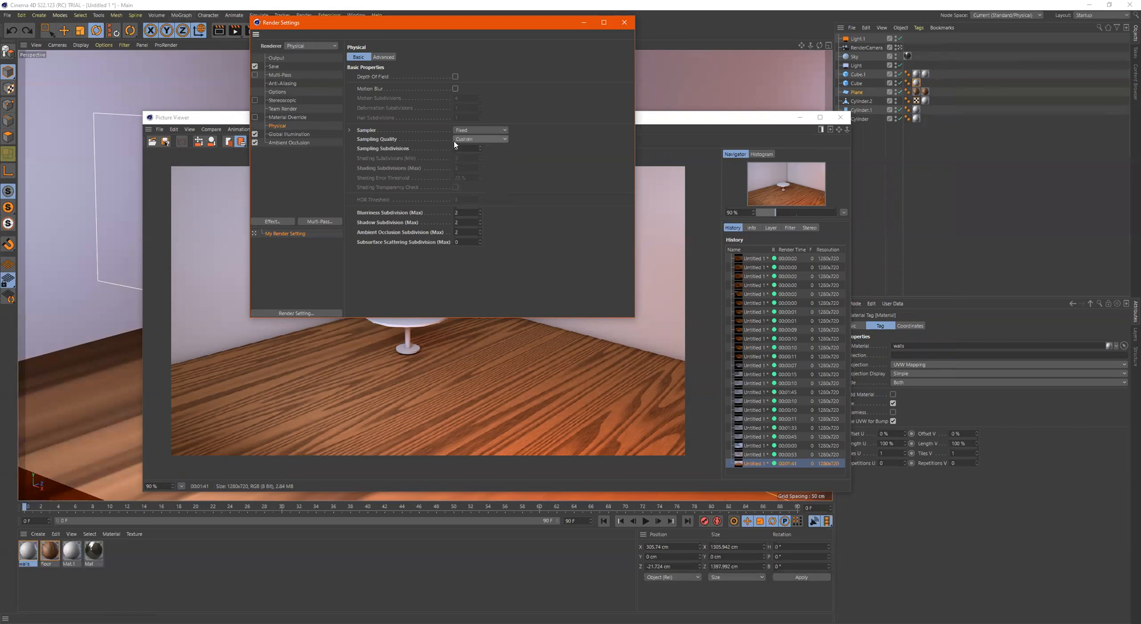
{"action": "left_click_drag", "start_coordinate": [480, 148], "coordinate": [480, 150]}
{"action": "left_click", "coordinate": [238, 33]}
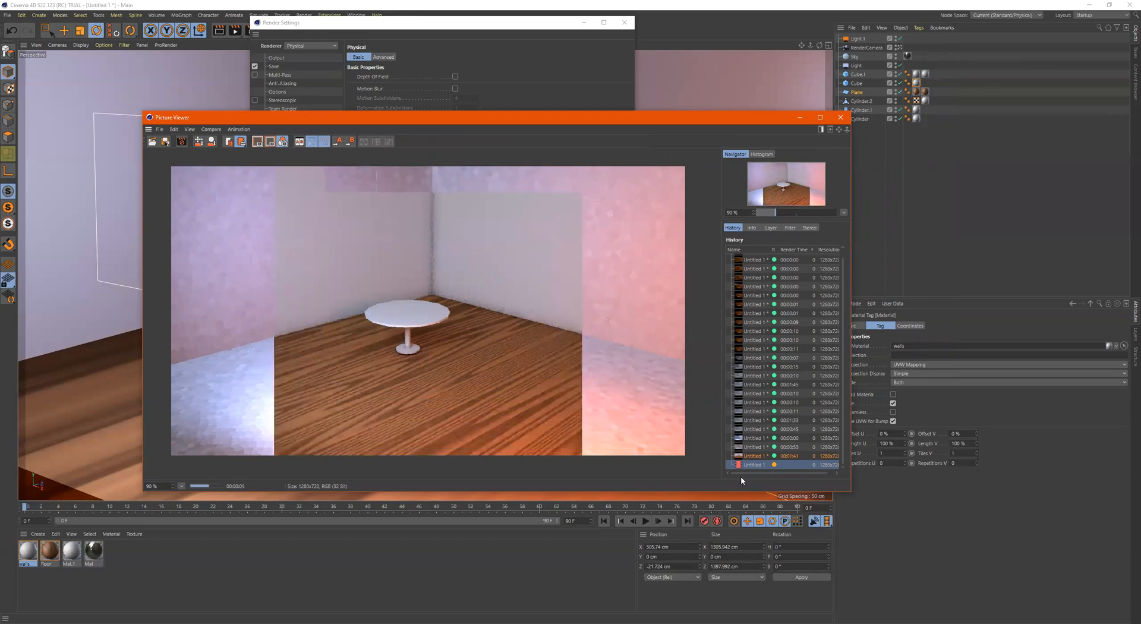
Compare the new render at 0 Sampling Subdivisions with the previous render in the render history
{"action": "left_click", "coordinate": [753, 456]}
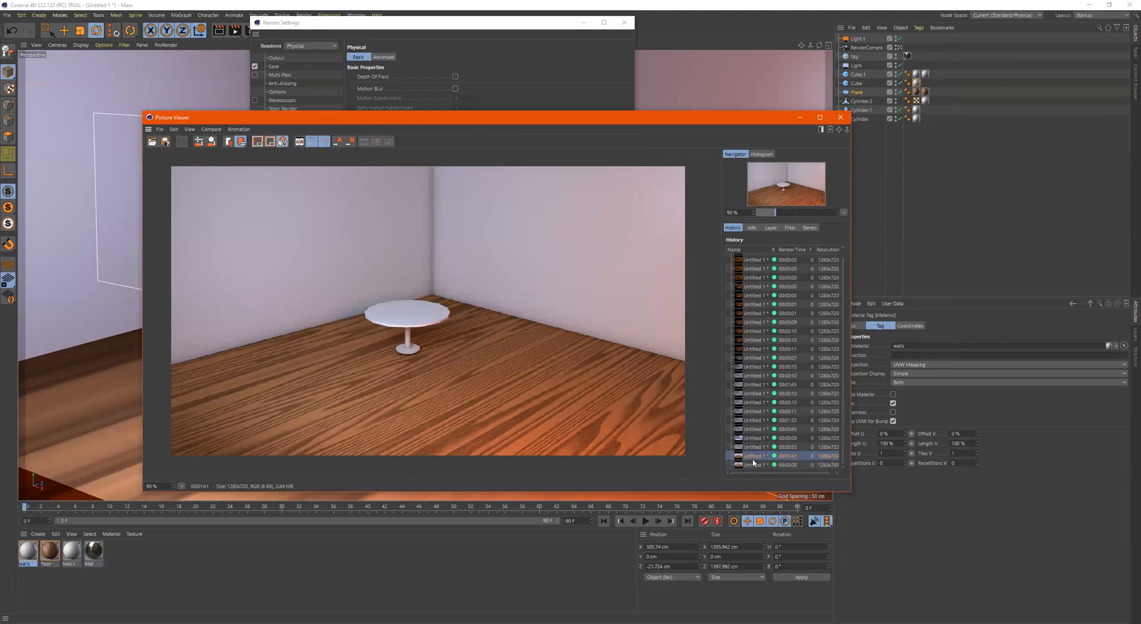
{"action": "left_click", "coordinate": [753, 465]}
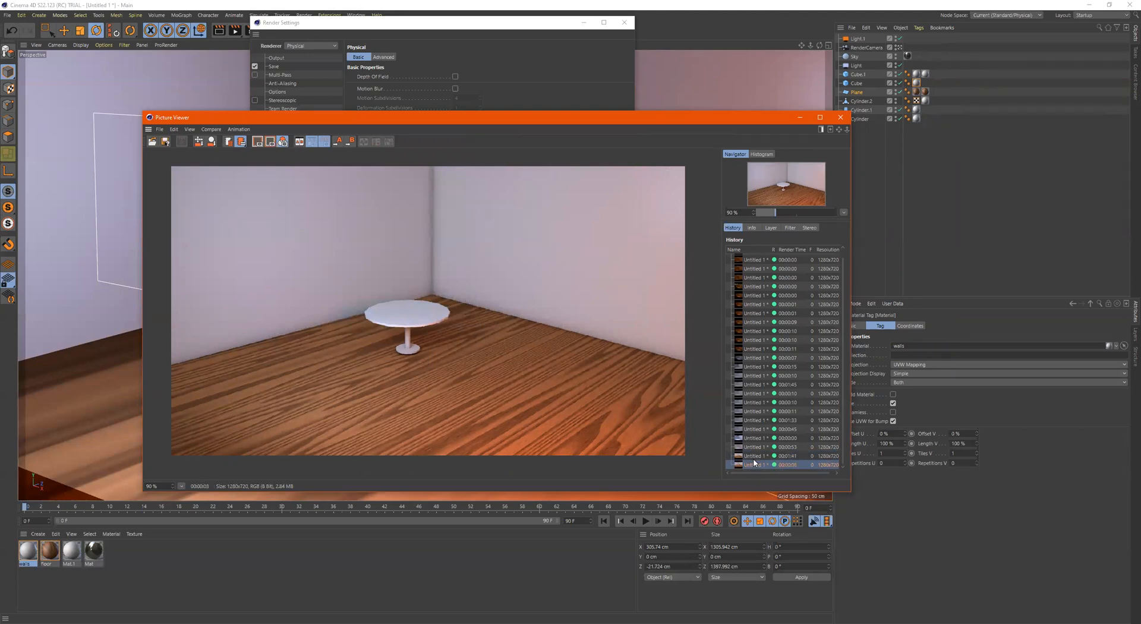
{"action": "left_click", "coordinate": [519, 52]}
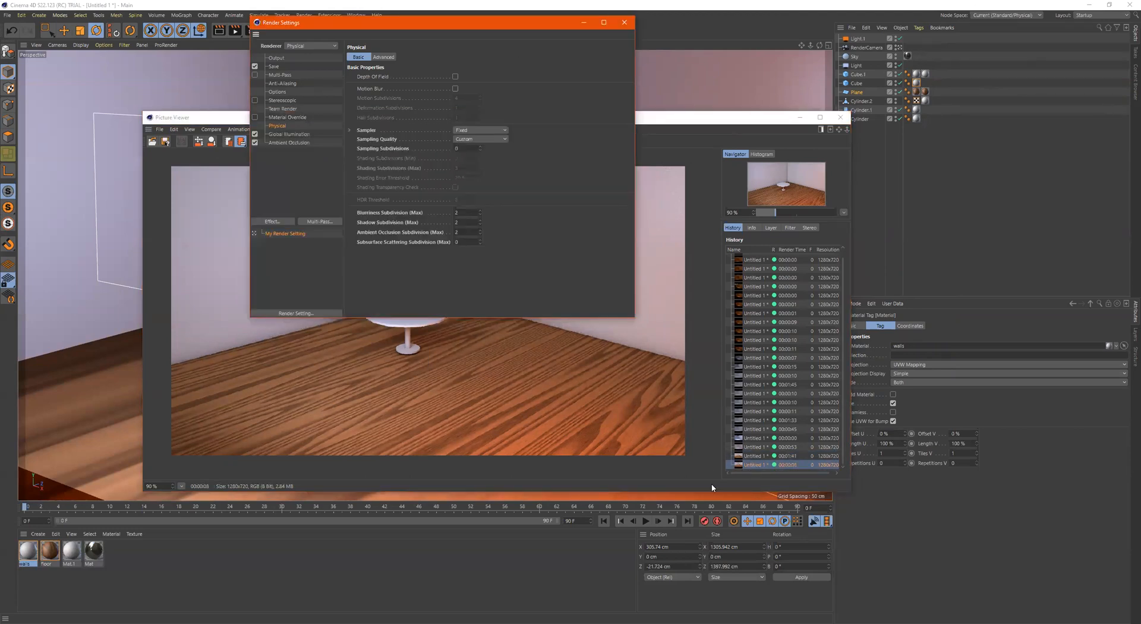
{"action": "left_click", "coordinate": [752, 464]}
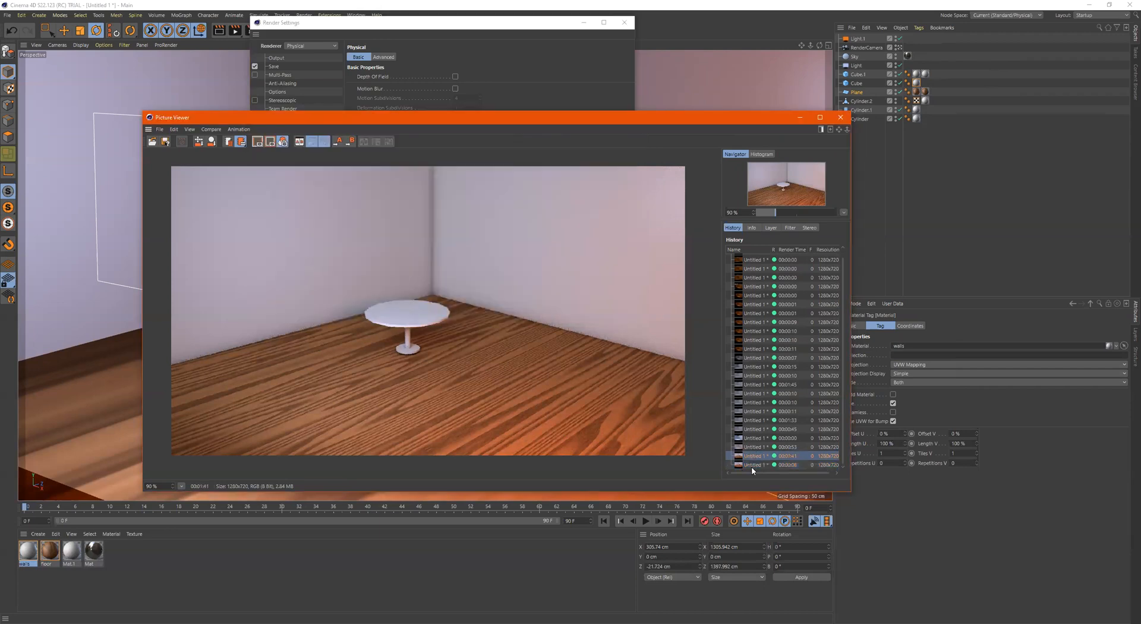
{"action": "left_click", "coordinate": [753, 456]}
{"action": "left_click", "coordinate": [754, 463]}
{"action": "left_click", "coordinate": [754, 456]}
{"action": "left_click", "coordinate": [755, 464]}
{"action": "left_click", "coordinate": [756, 458]}
Examine the grain along the wall corner and the table edges by alternating between the two latest renders
{"action": "scroll", "coordinate": [439, 296], "scroll_direction": "up", "scroll_amount": 5}
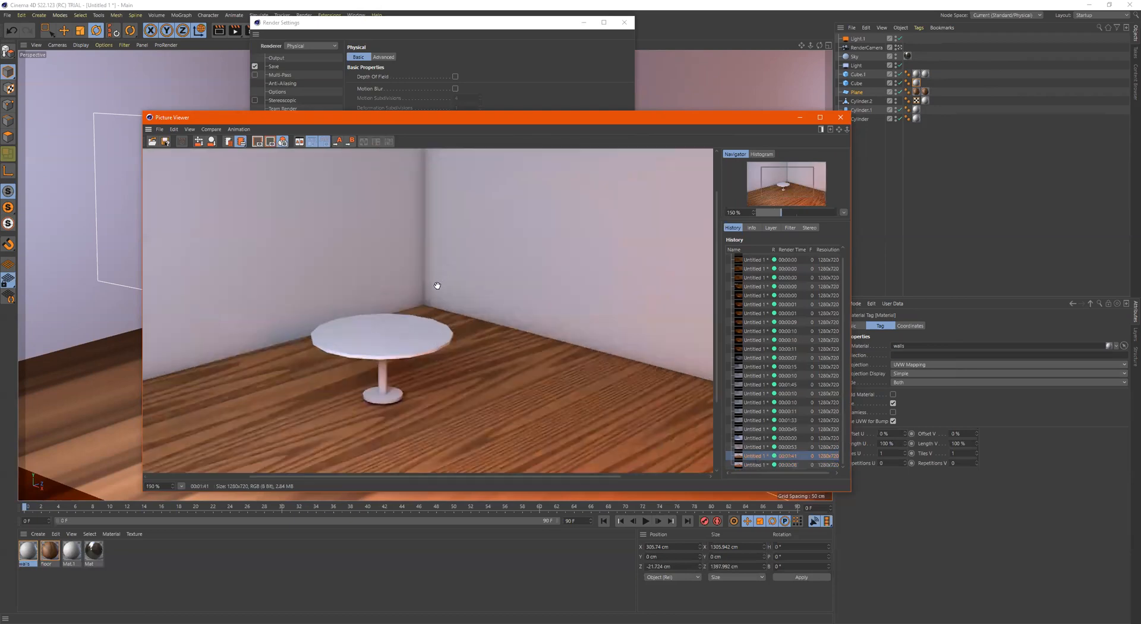
{"action": "left_click", "coordinate": [750, 465]}
{"action": "left_click", "coordinate": [752, 458]}
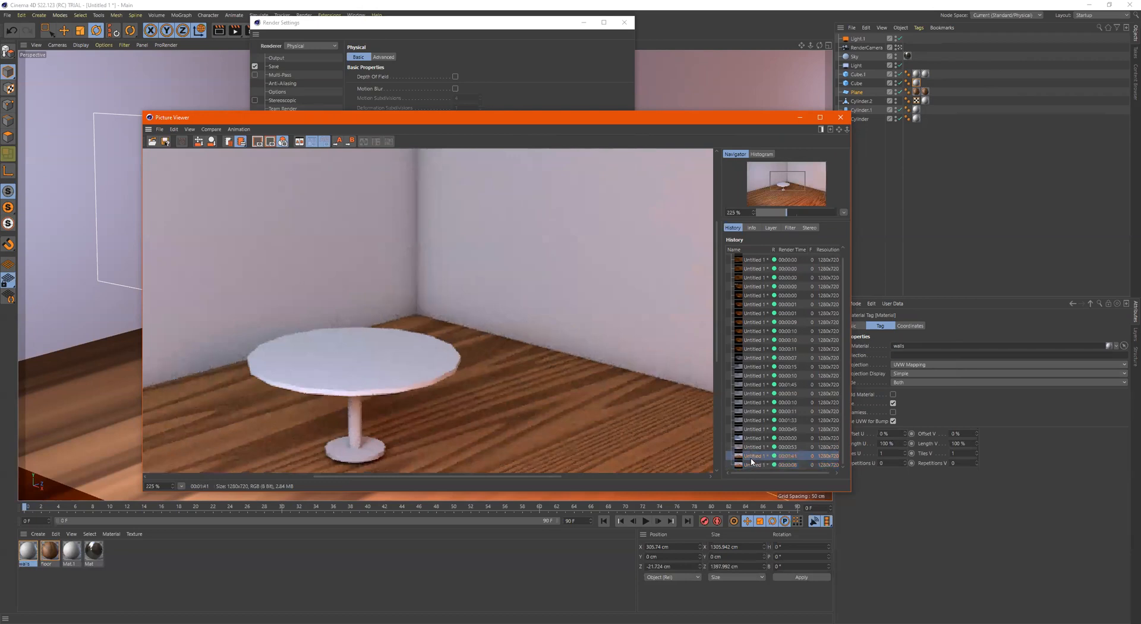
{"action": "left_click", "coordinate": [752, 464]}
{"action": "left_click", "coordinate": [754, 457]}
{"action": "left_click", "coordinate": [753, 465]}
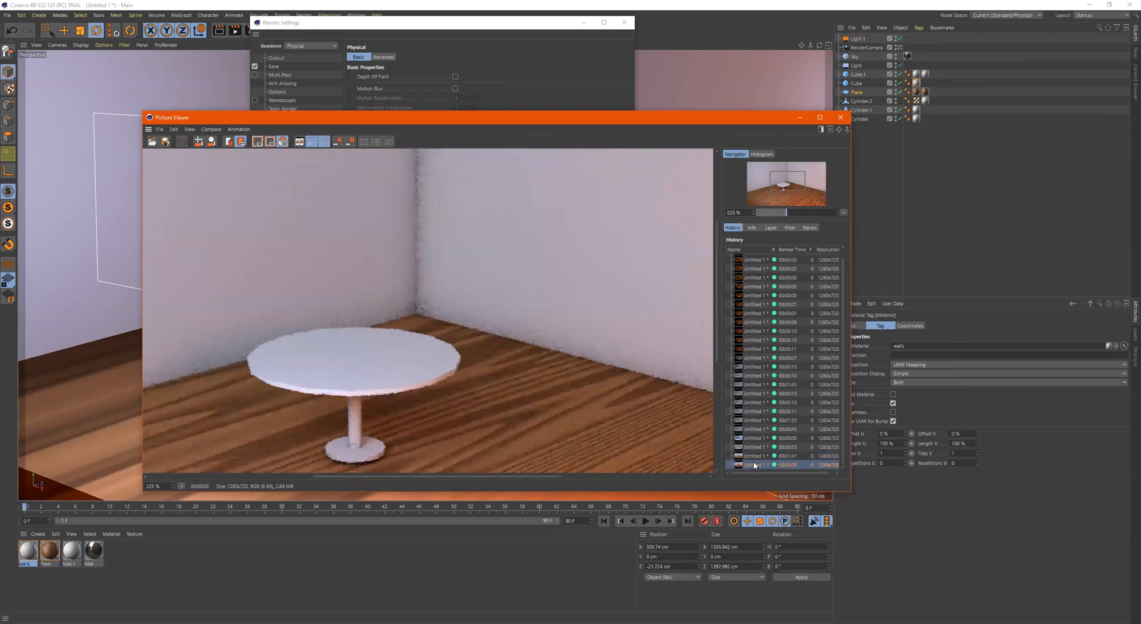
{"action": "left_click", "coordinate": [754, 457]}
{"action": "left_click", "coordinate": [754, 465]}
{"action": "left_click", "coordinate": [754, 457]}
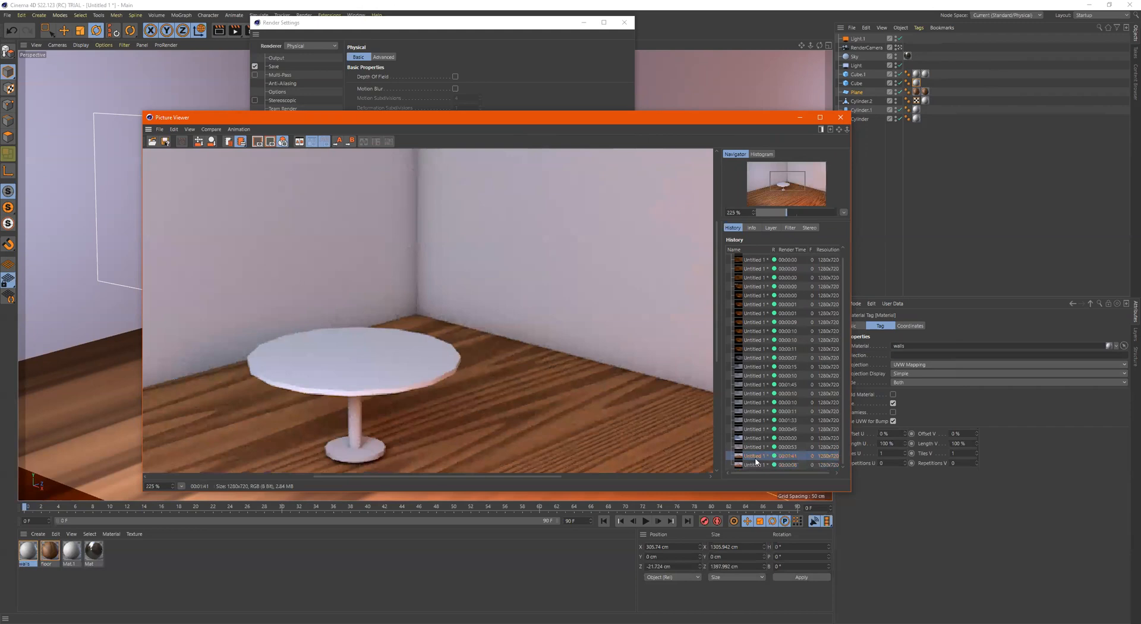
{"action": "left_click", "coordinate": [756, 464]}
{"action": "left_click", "coordinate": [758, 457]}
{"action": "left_click", "coordinate": [758, 464]}
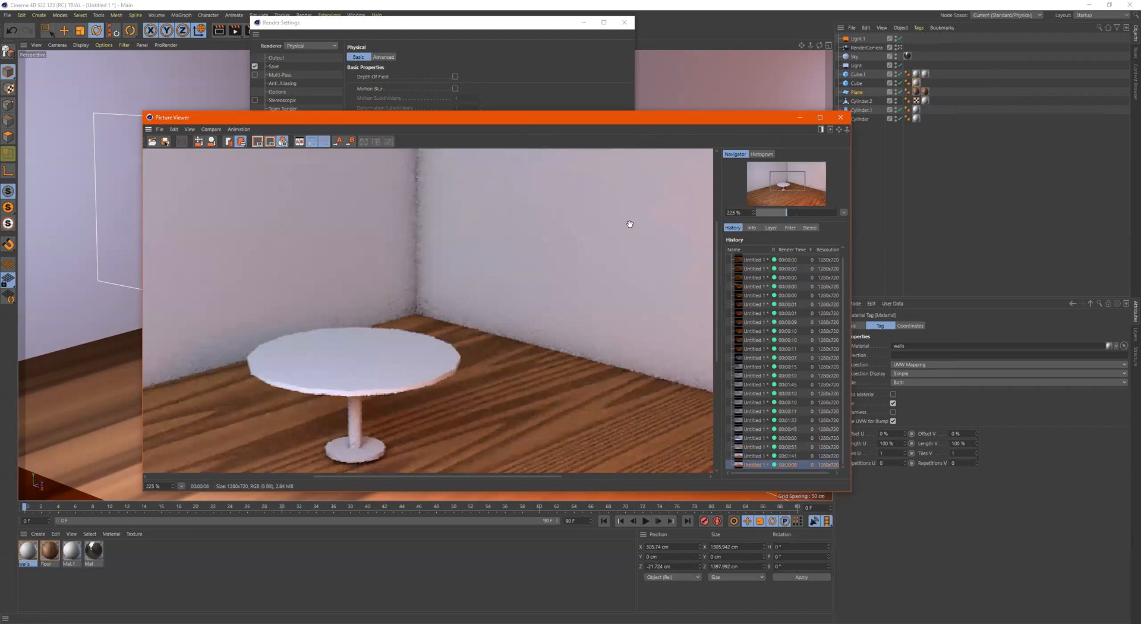
Check the Sampling Subdivisions setting against the image quality of the two latest renders
{"action": "left_click", "coordinate": [470, 95]}
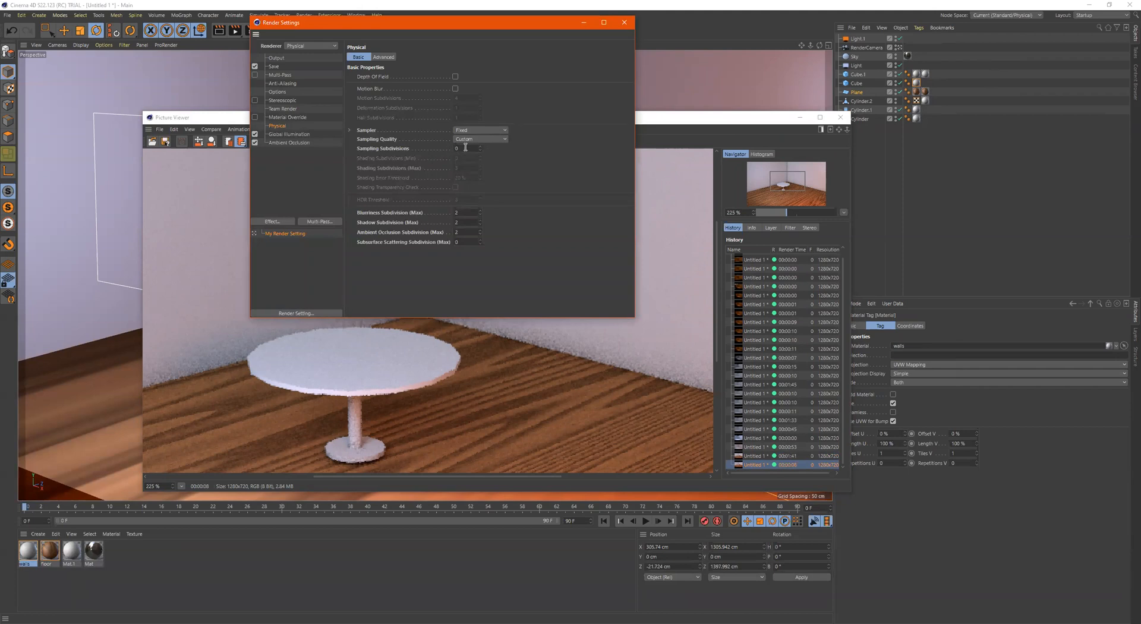
{"action": "left_click", "coordinate": [737, 153]}
{"action": "left_click", "coordinate": [756, 456]}
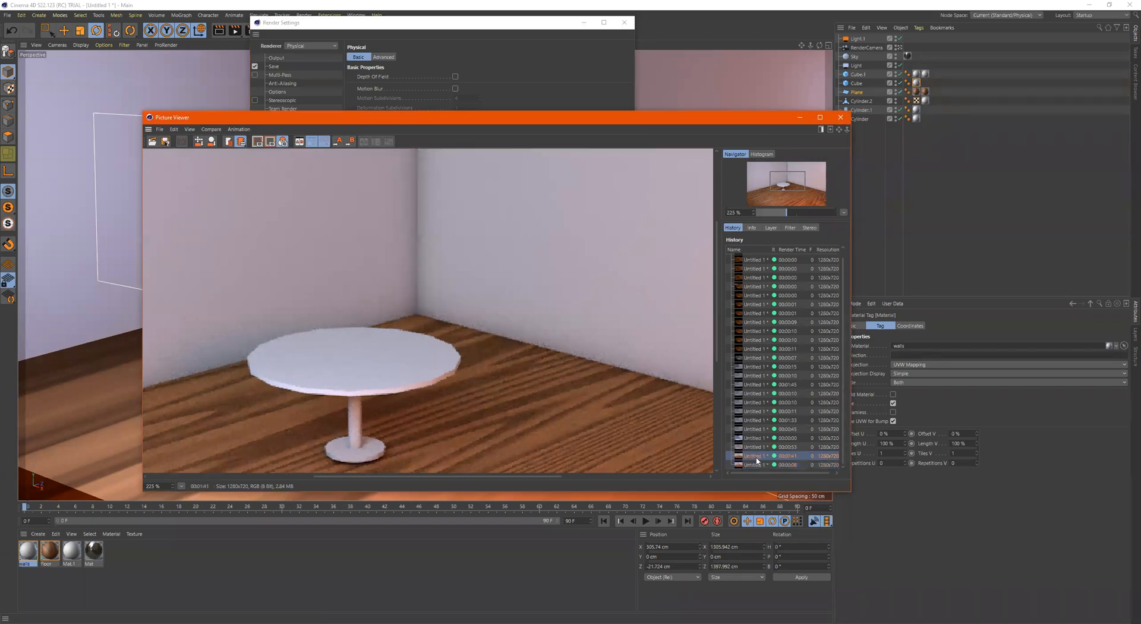
{"action": "left_click", "coordinate": [753, 463]}
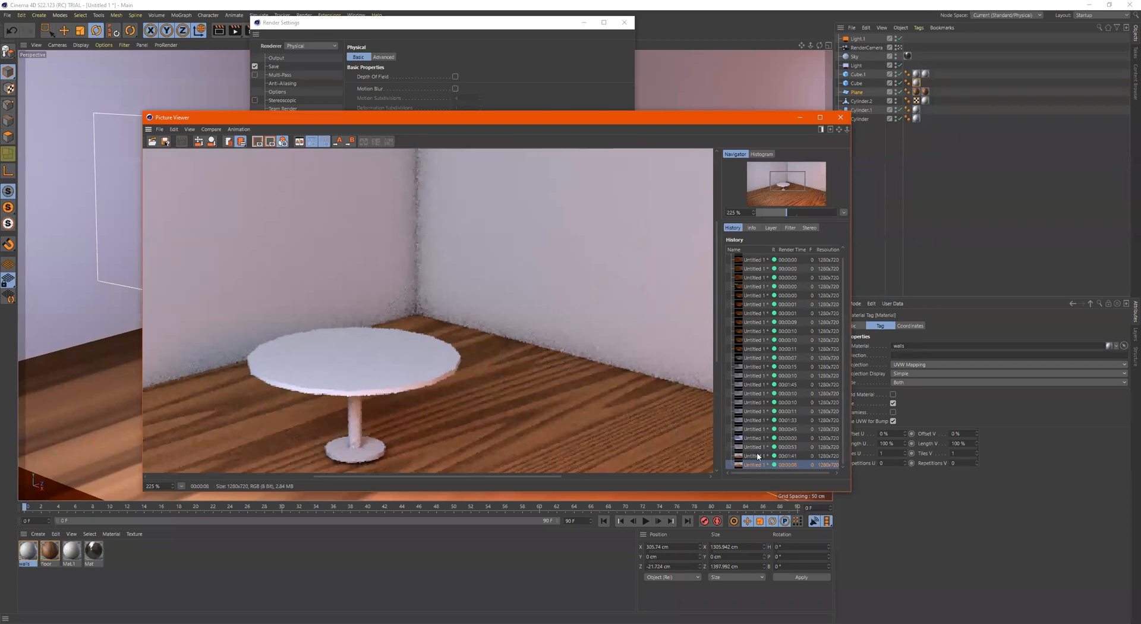
{"action": "left_click", "coordinate": [757, 456]}
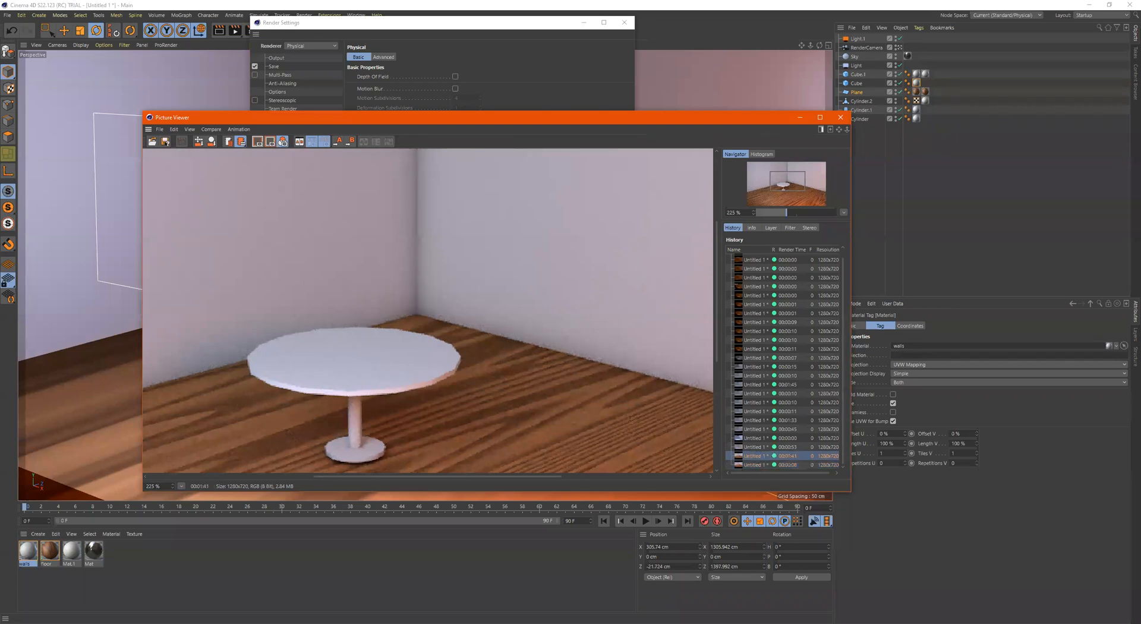